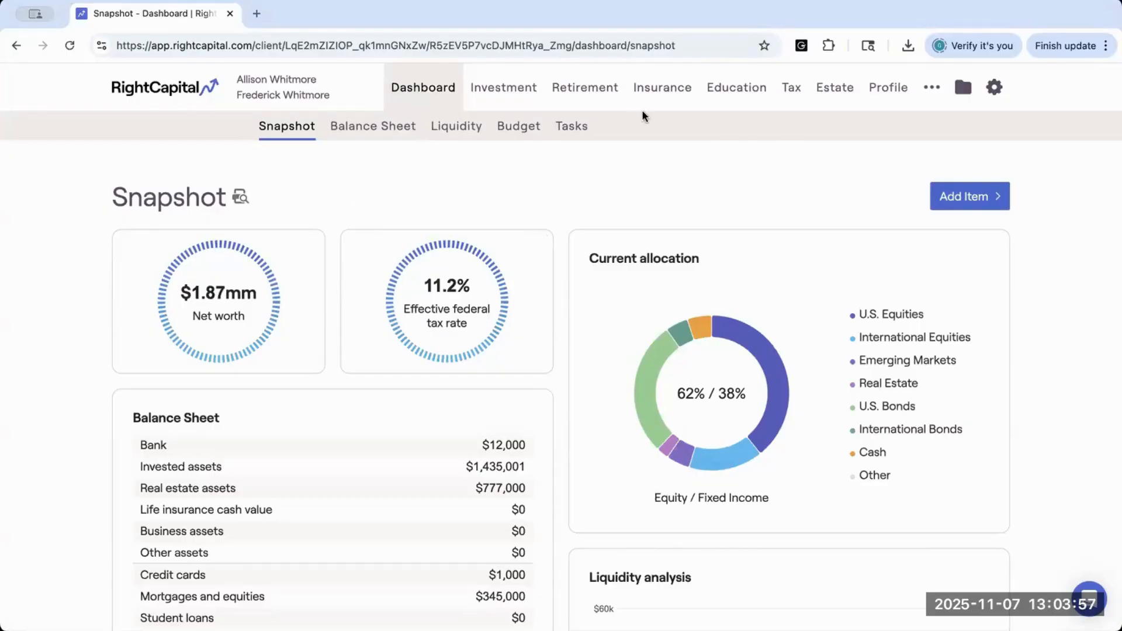
Open the client profile's Blueprint and review the net worth chart of individually and jointly held accounts, properties and loans
left_click(882, 92)
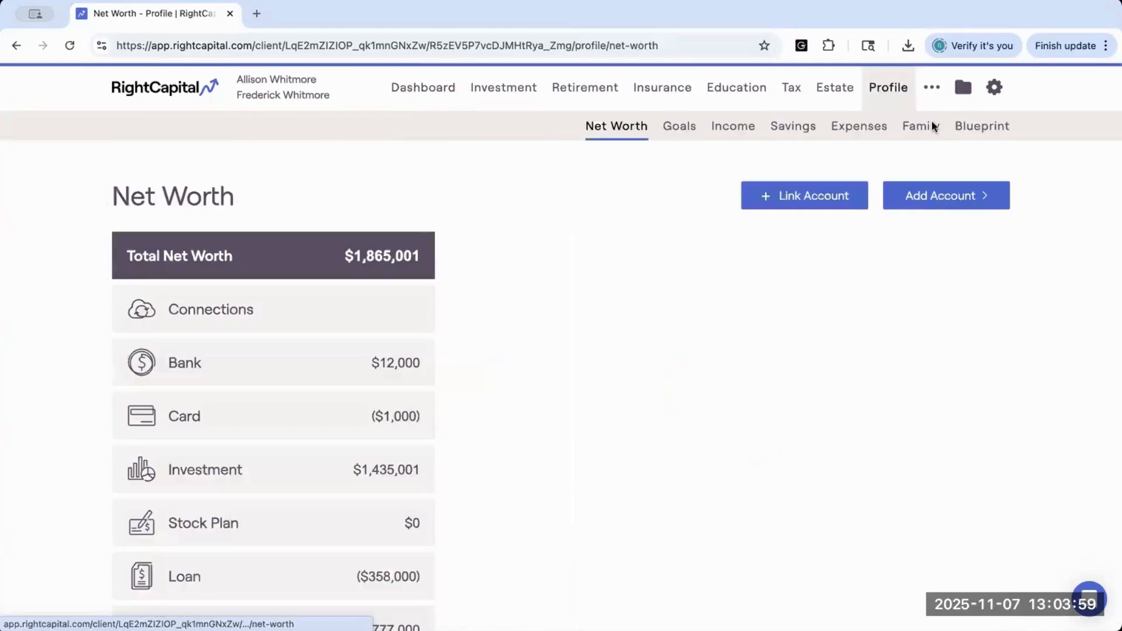
left_click(977, 134)
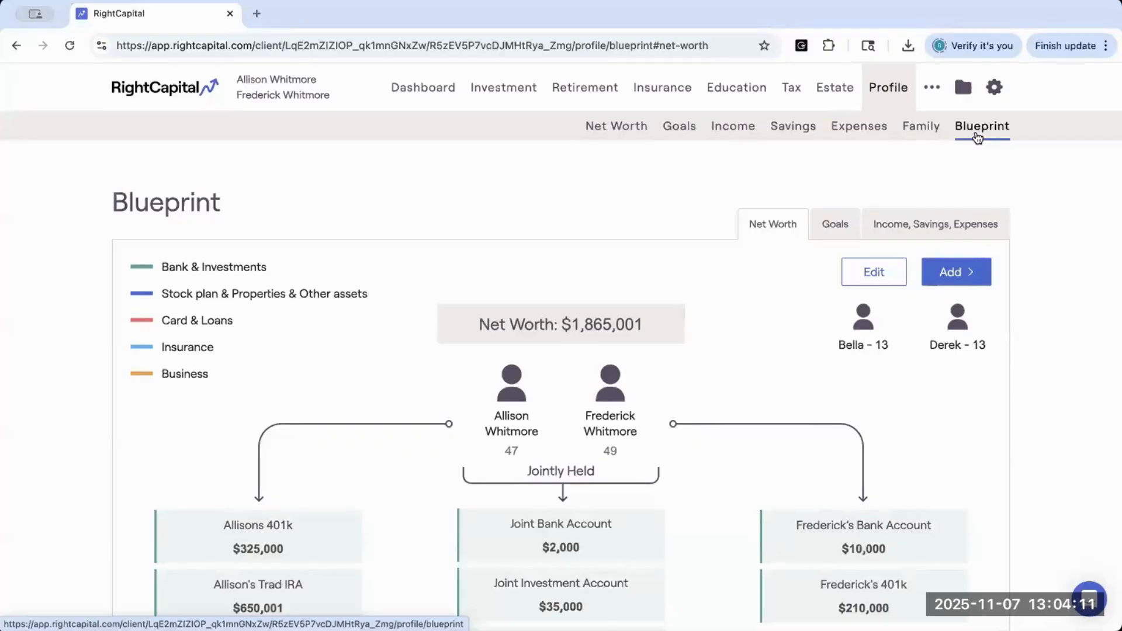
scroll(799, 312, "down", 4)
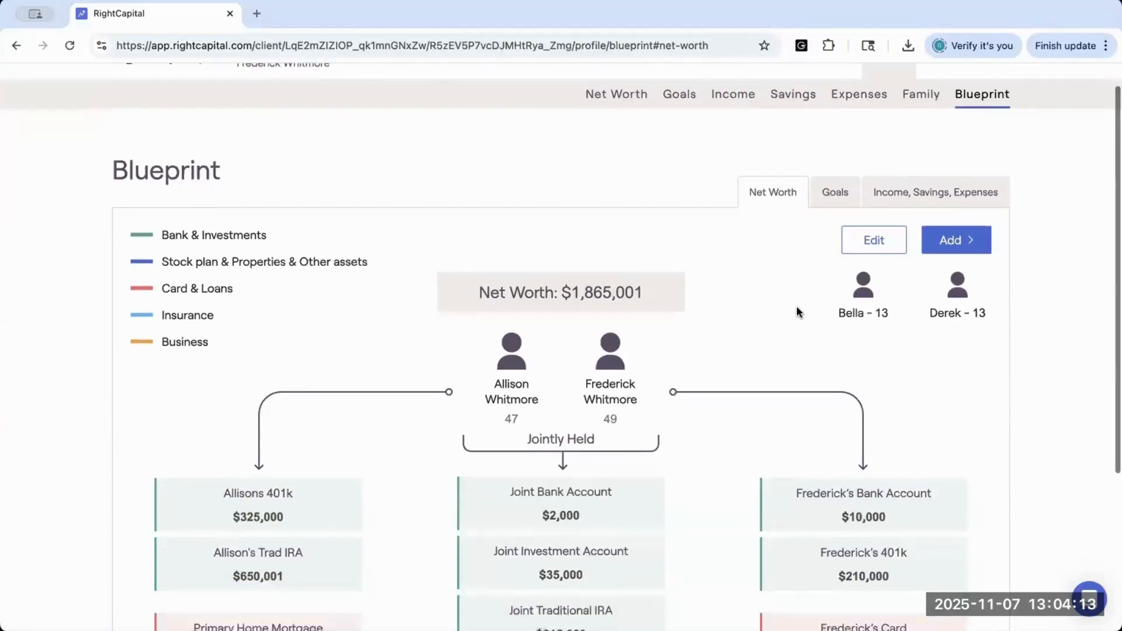
scroll(798, 312, "down", 1)
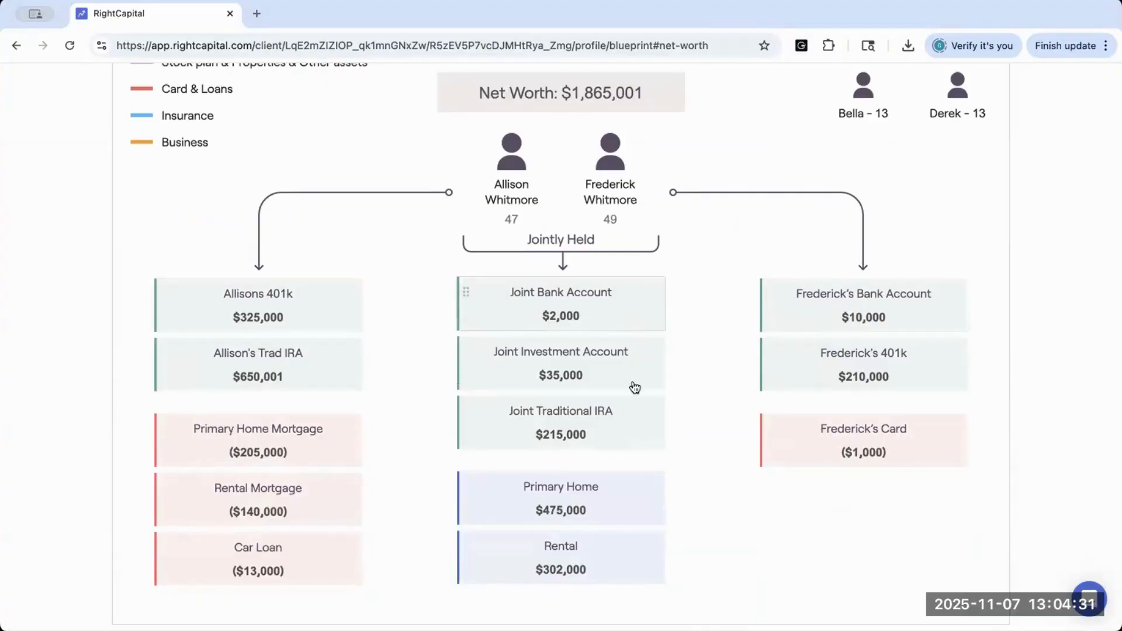
scroll(634, 403, "down", 1)
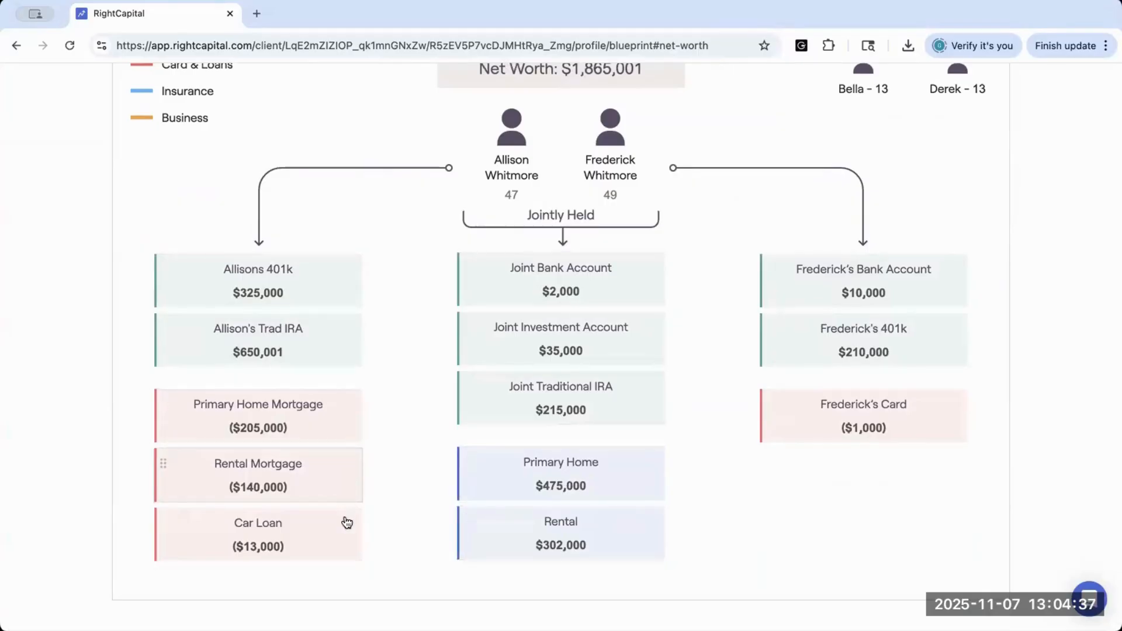
scroll(395, 258, "up", 2)
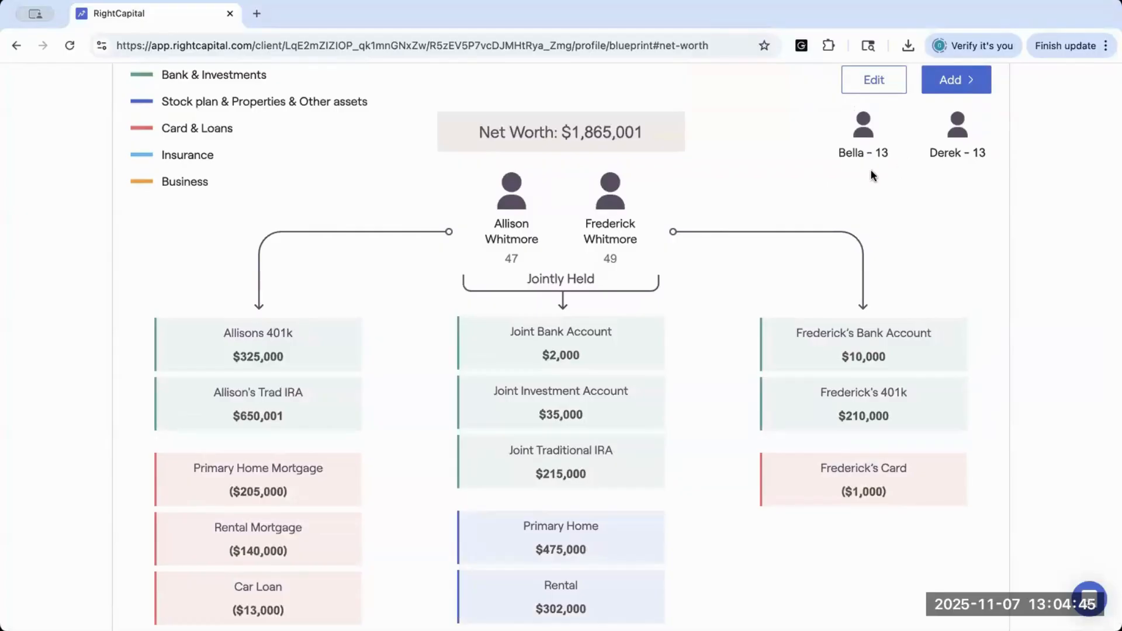
scroll(870, 174, "up", 1)
scroll(871, 173, "up", 2)
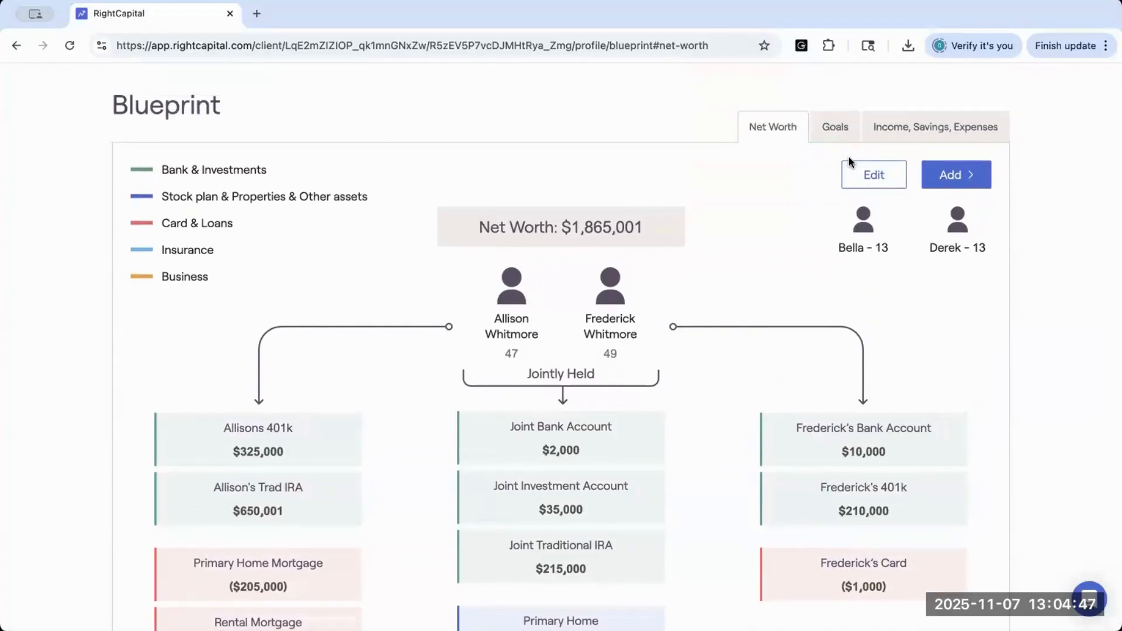
Review the Blueprint's Goals timeline from the 2027 car purchase through college and retirement to the last long-term care cost
left_click(827, 125)
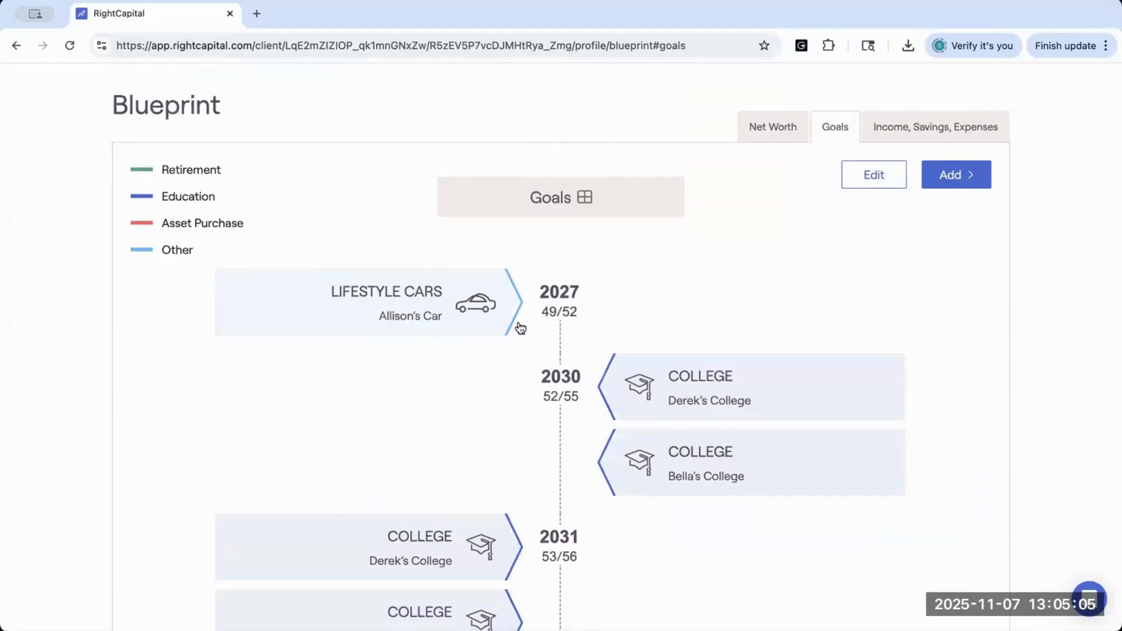
scroll(571, 398, "down", 3)
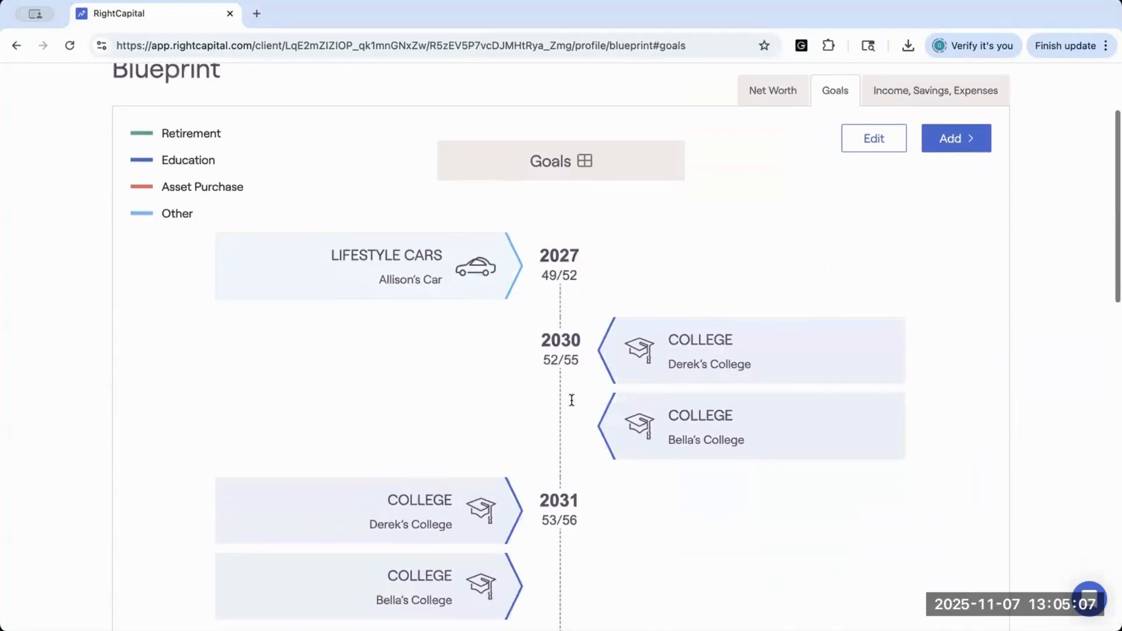
scroll(572, 399, "down", 3)
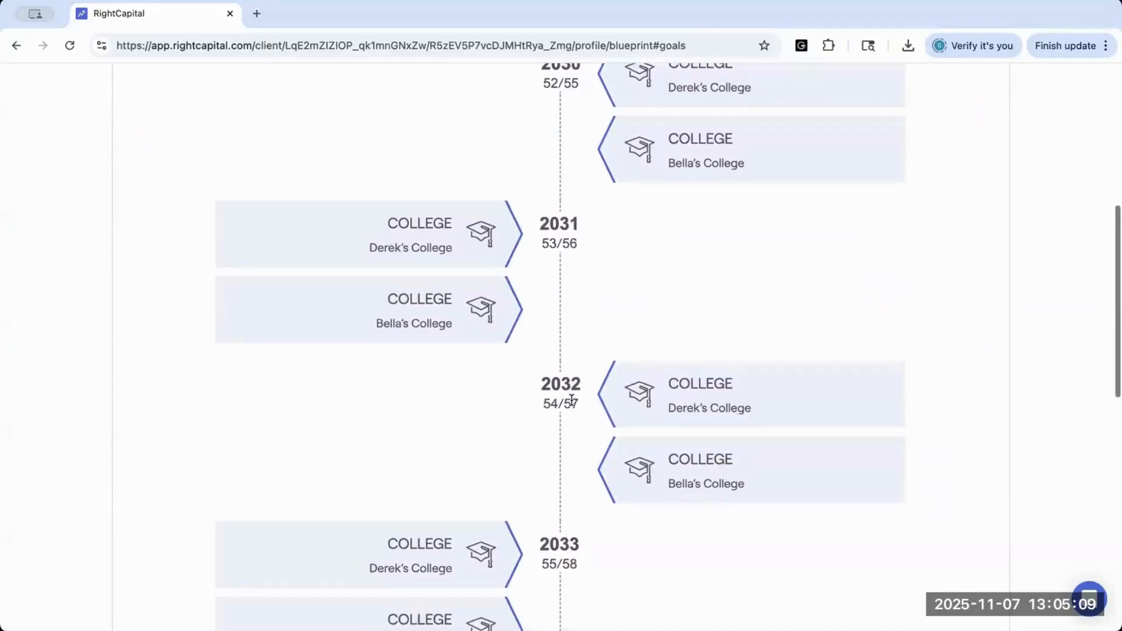
scroll(571, 400, "down", 7)
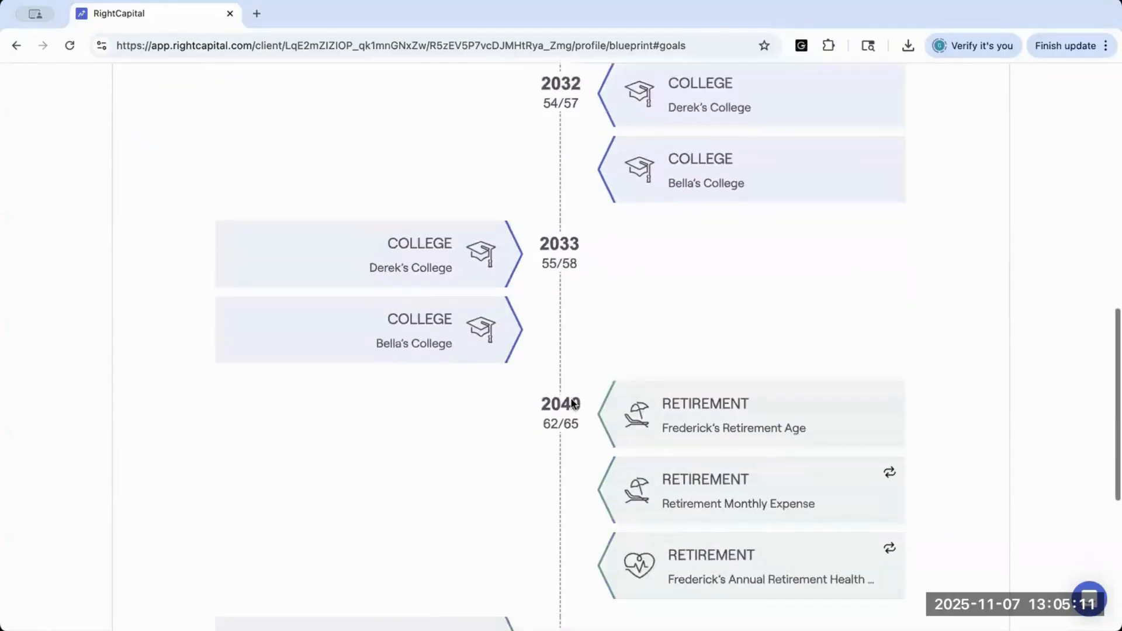
scroll(571, 403, "down", 3)
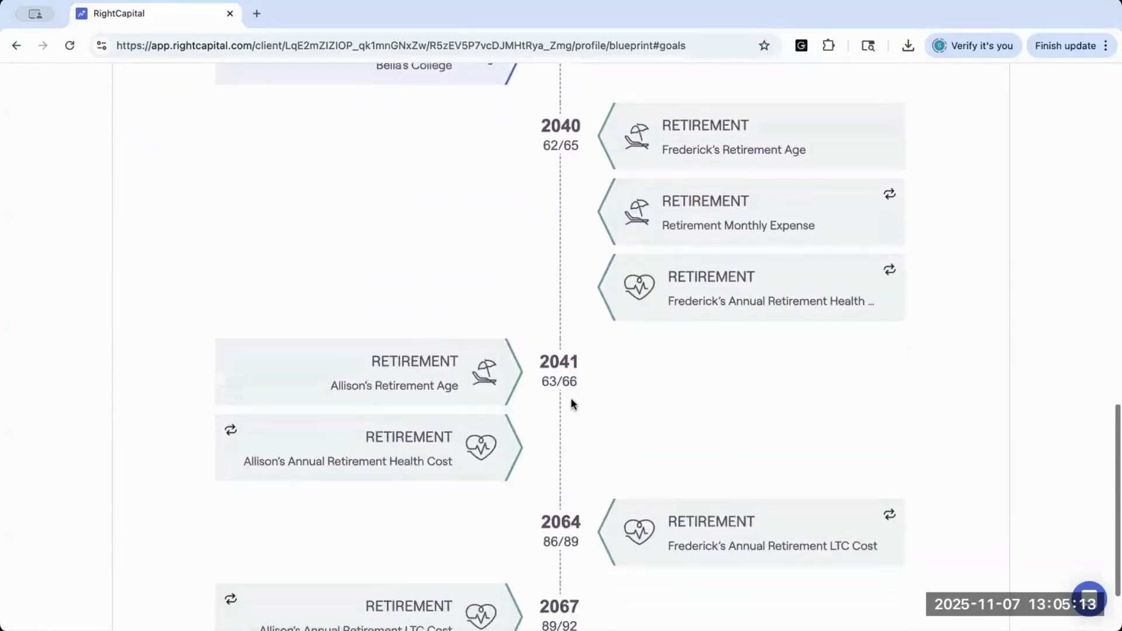
scroll(571, 403, "down", 2)
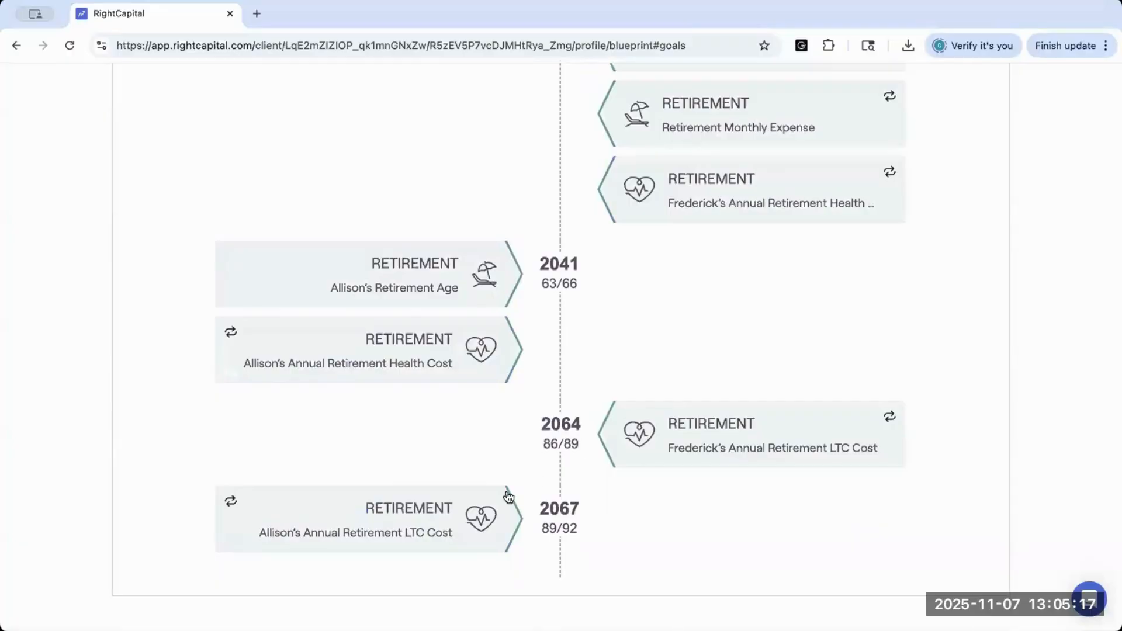
scroll(529, 395, "up", 5)
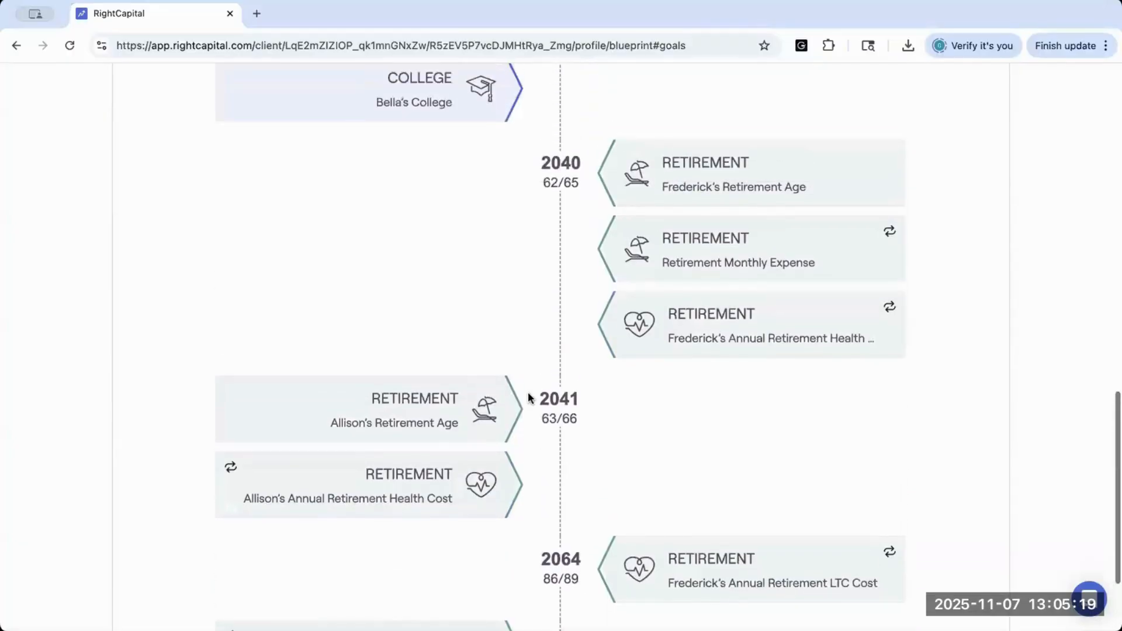
scroll(529, 395, "up", 8)
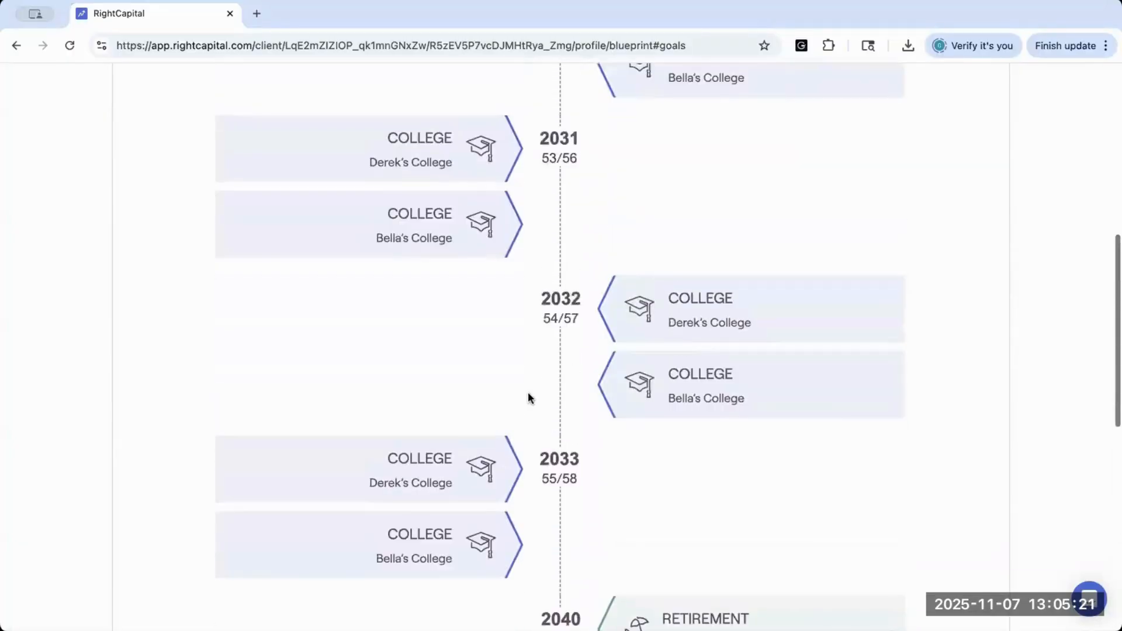
scroll(528, 398, "up", 1)
scroll(529, 398, "up", 3)
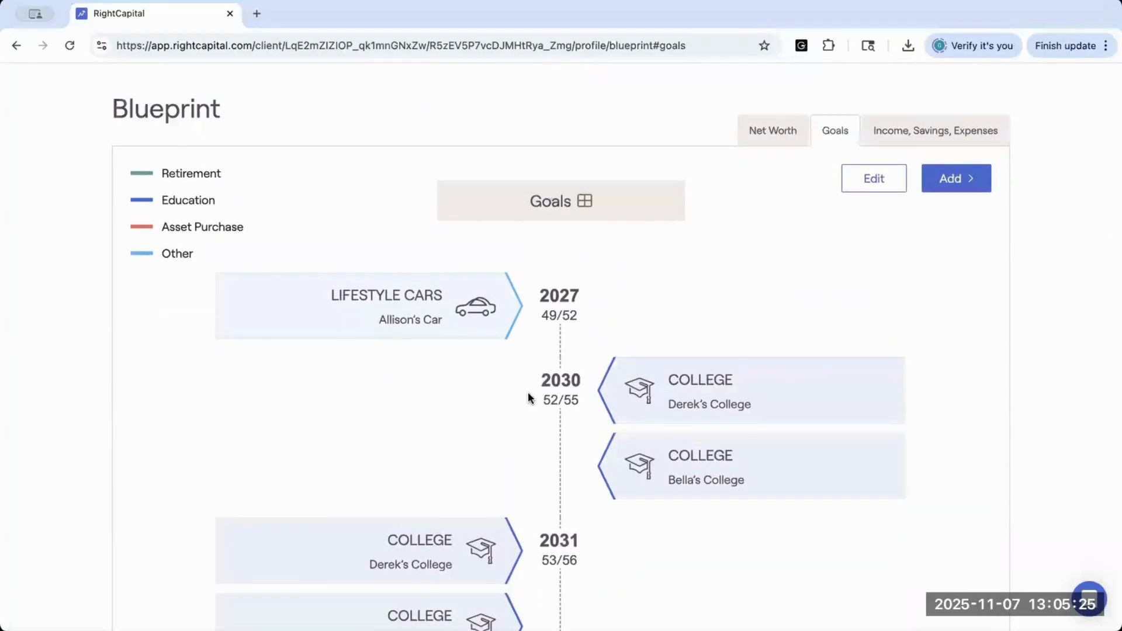
Examine the Blueprint's Income, Savings, Expenses view for each spouse and the joint items
left_click(878, 131)
scroll(712, 252, "down", 1)
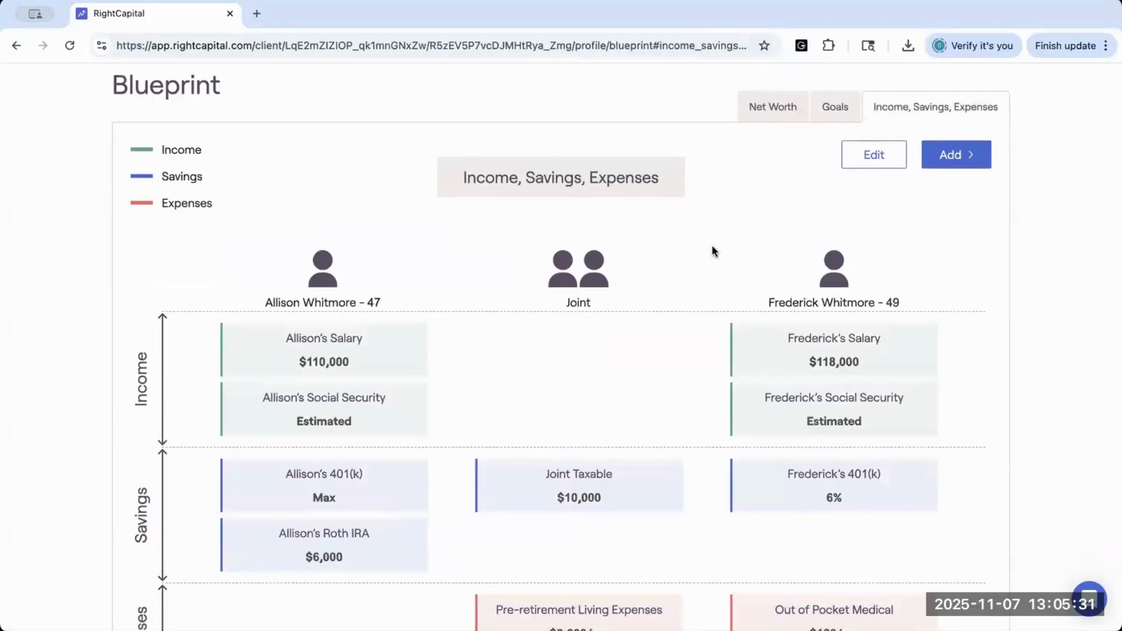
scroll(711, 233, "down", 3)
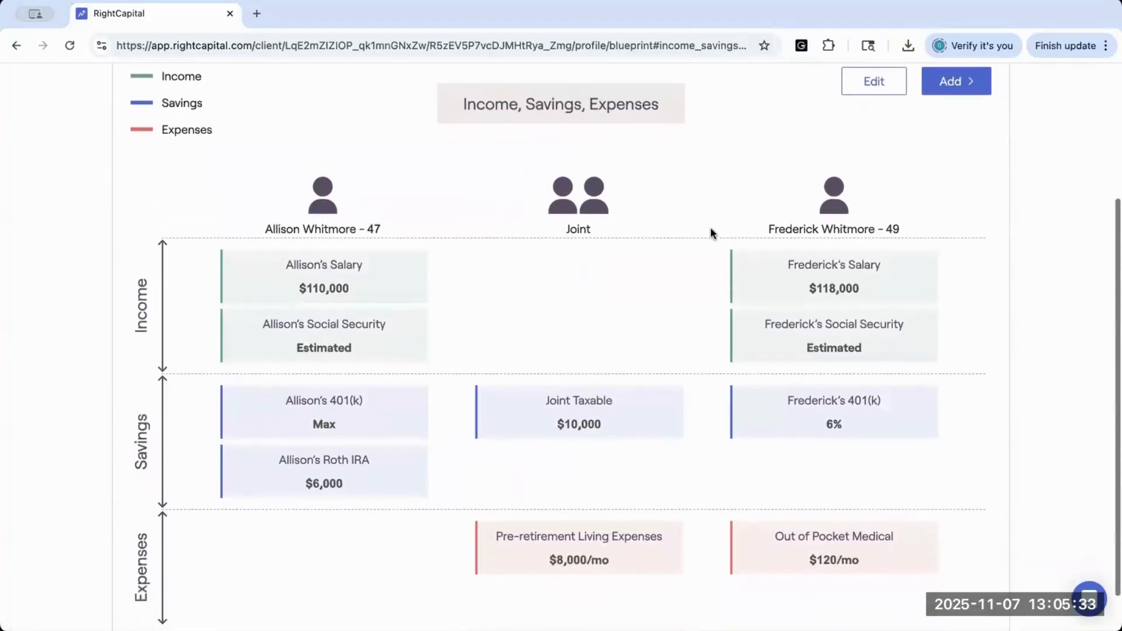
scroll(711, 233, "down", 1)
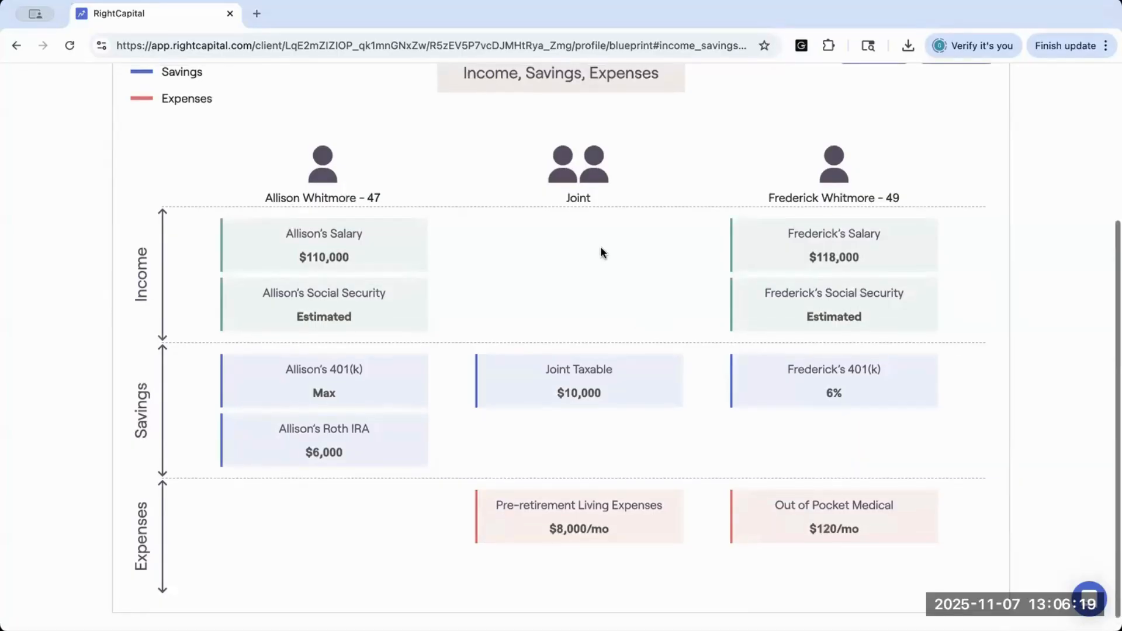
scroll(600, 247, "up", 3)
scroll(601, 248, "up", 1)
Open the retirement Cash Flows page and view its Maps section
left_click(581, 88)
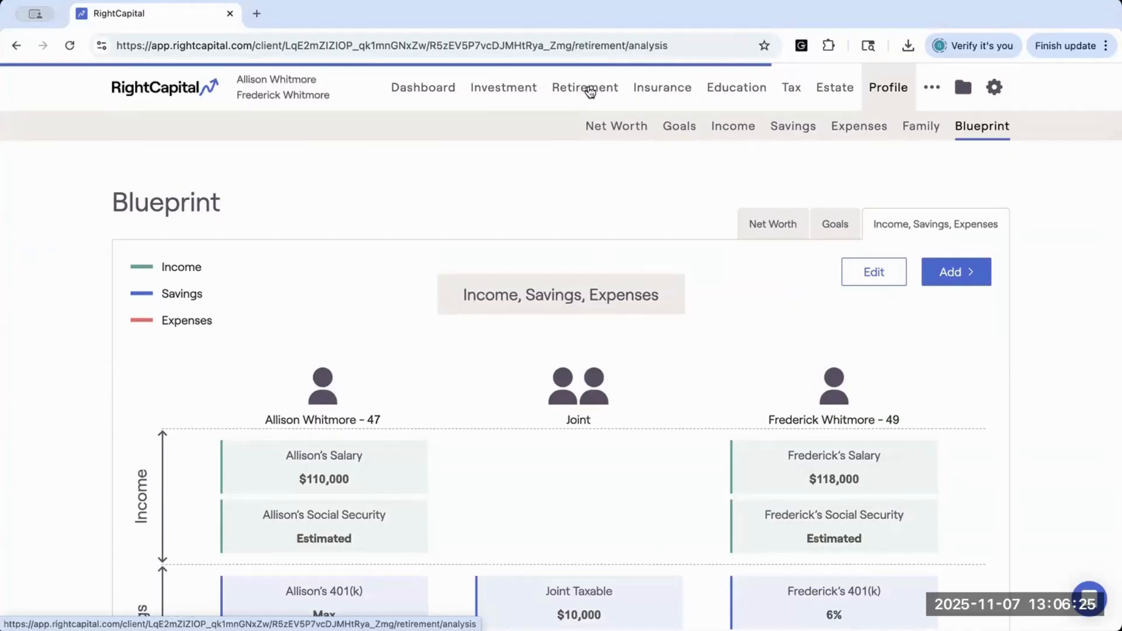
left_click(738, 89)
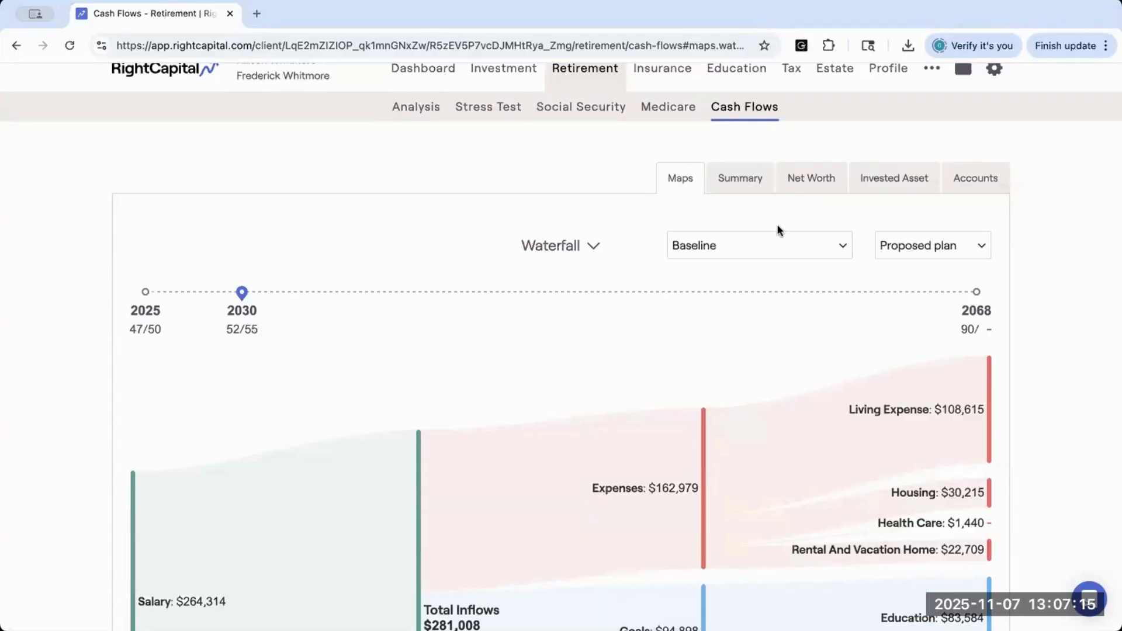
scroll(777, 223, "up", 1)
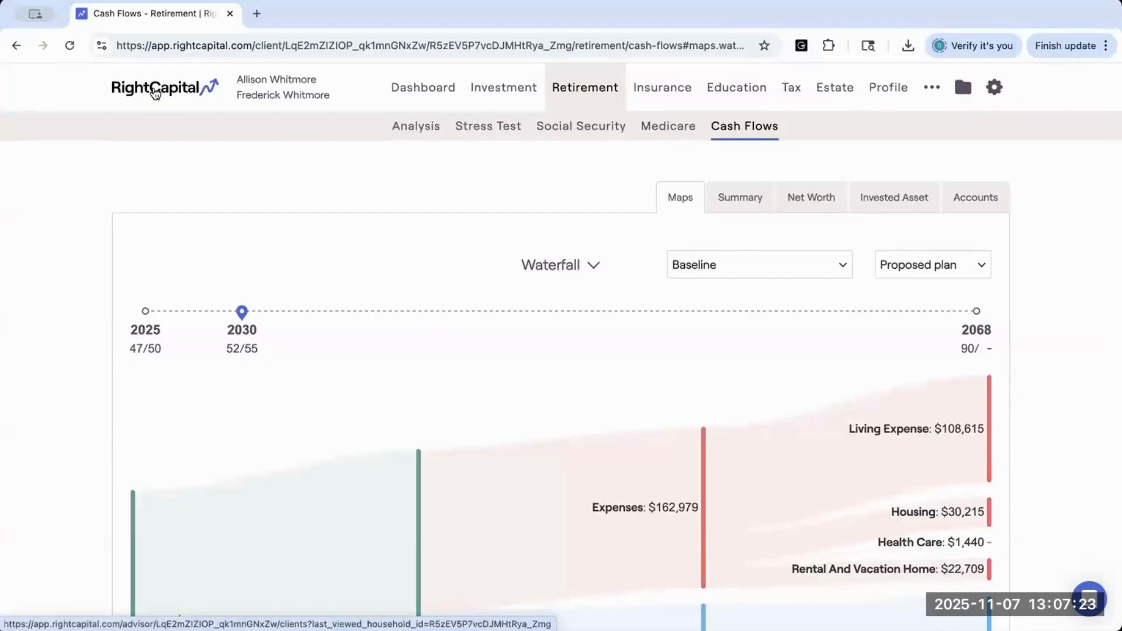
Return to the advisor's client list and open the Cash Flows section settings in the selected client's Planning Access
left_click(155, 90)
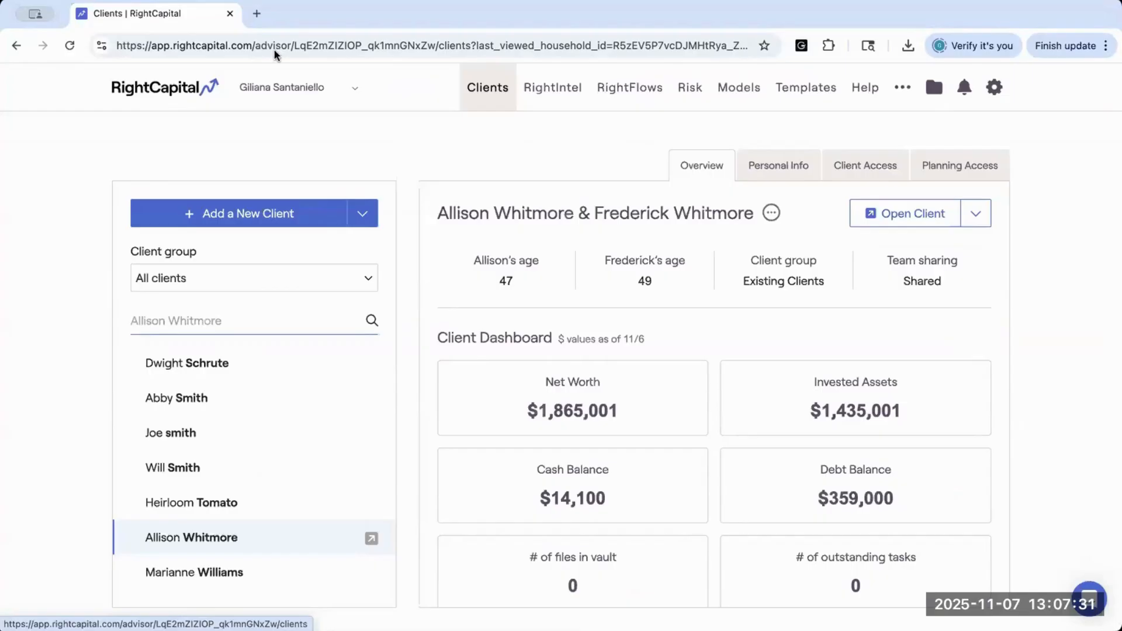
left_click(958, 166)
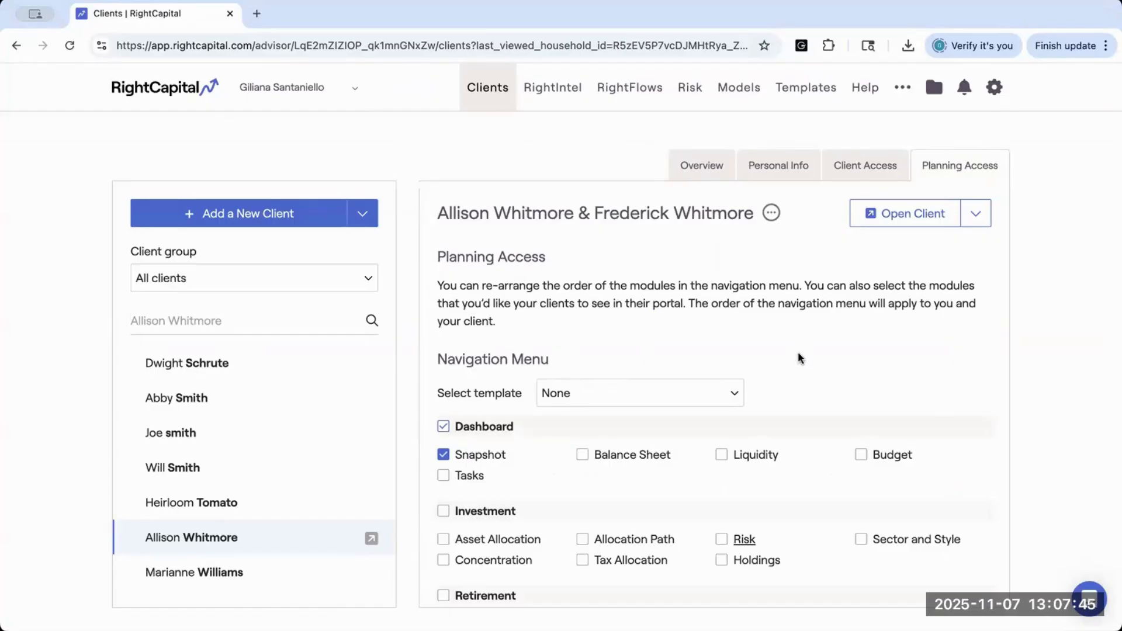
scroll(798, 346, "down", 2)
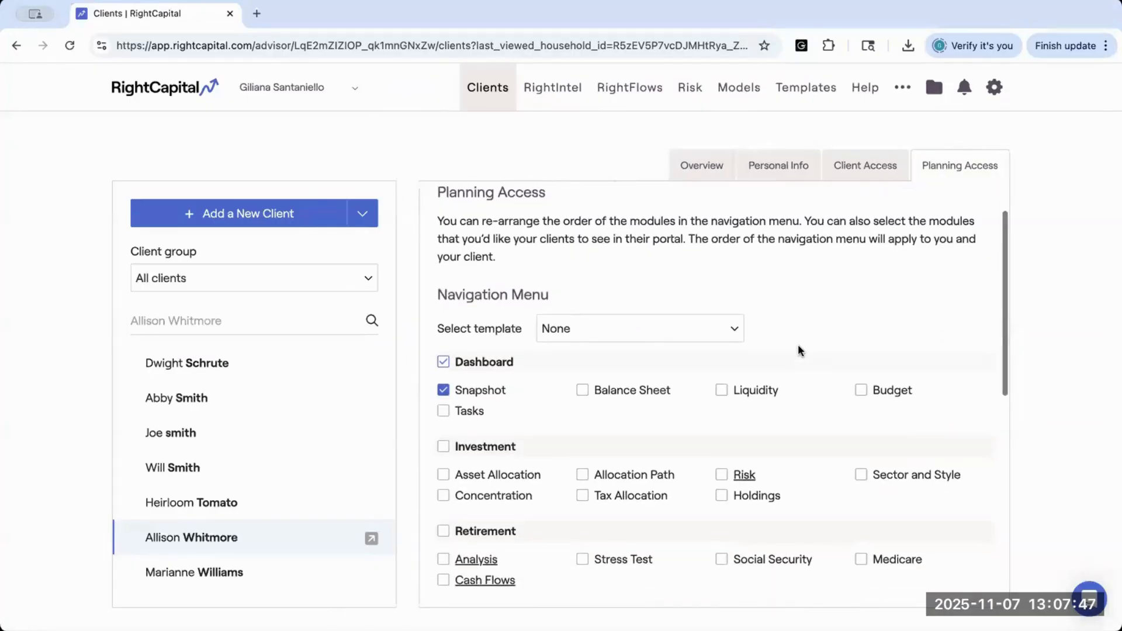
scroll(798, 346, "down", 5)
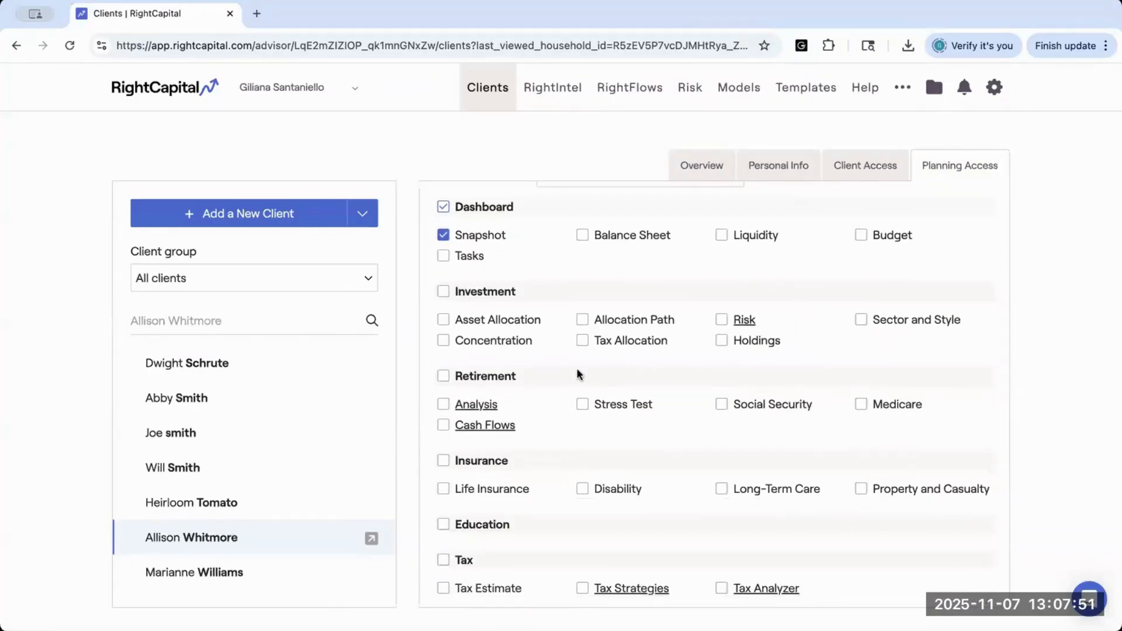
left_click(484, 427)
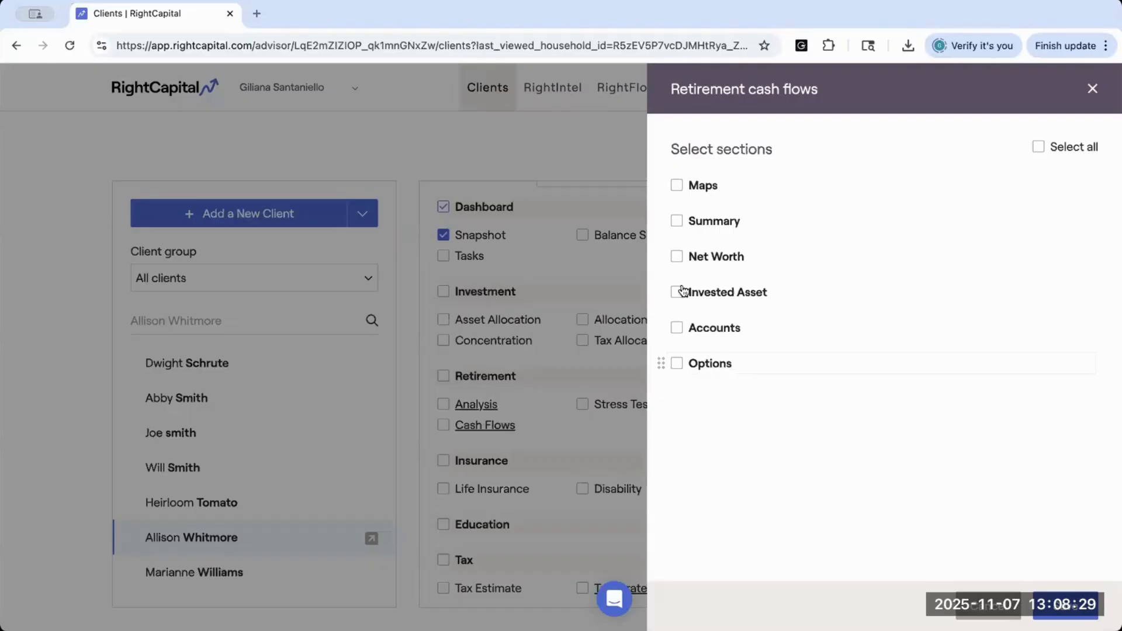
Reorder the retirement cash flows sections to Summary, Net Worth, Invested Asset, Accounts, Options, Maps and save the order
mouse_move(663, 189)
mouse_move(662, 219)
left_click_drag(661, 179, 649, 338)
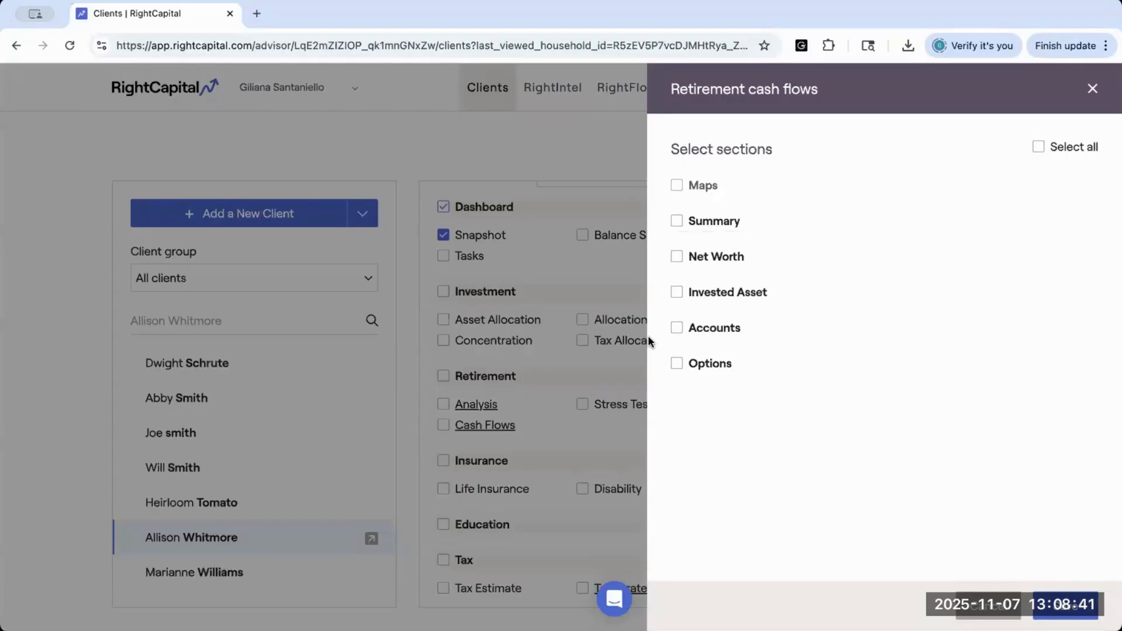
left_click_drag(660, 229, 662, 181)
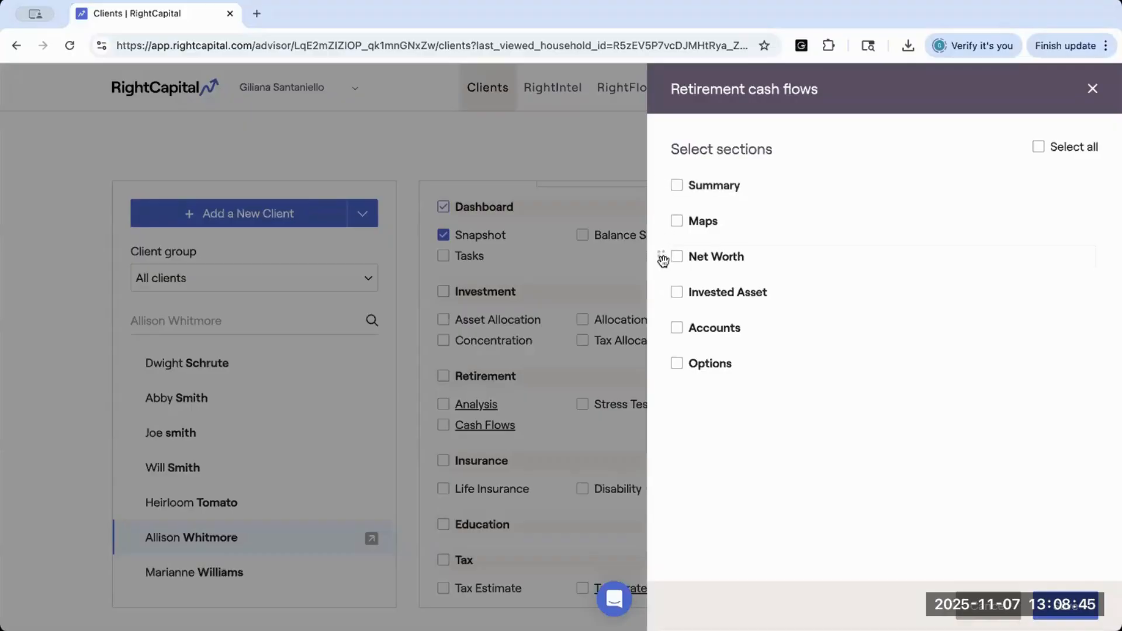
mouse_move(661, 257)
left_mouse_down()
mouse_move(664, 213)
mouse_move(661, 313)
mouse_move(661, 254)
left_mouse_up()
left_click_drag(659, 321, 664, 365)
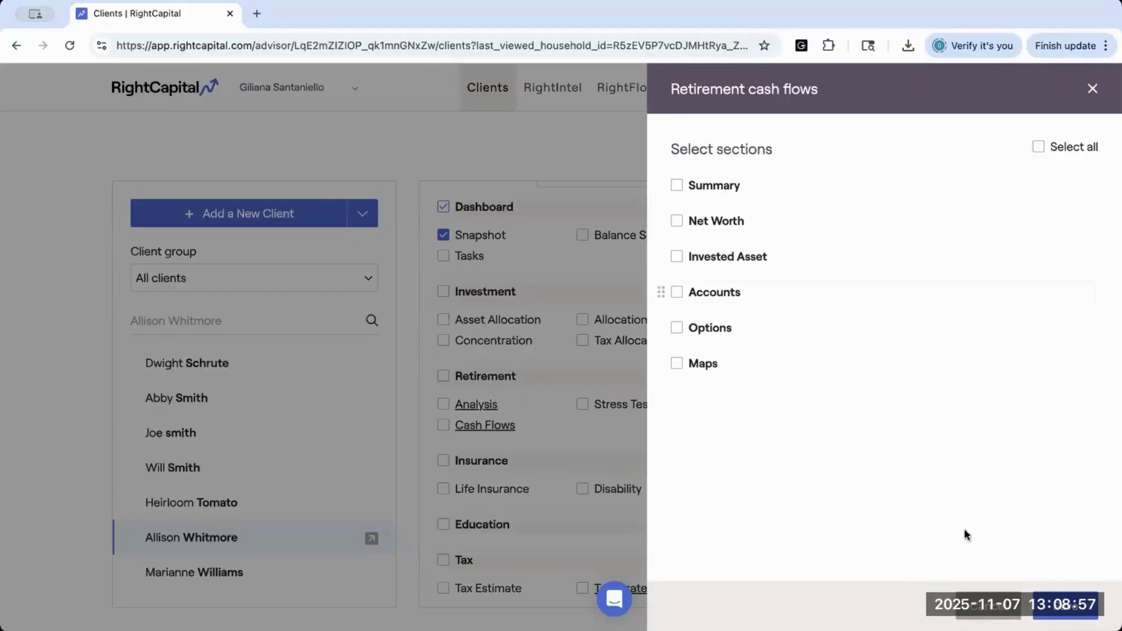
left_click(1065, 614)
Look over the Planning Access modules, then open the selected client's plan at the retirement Cash Flows page
scroll(973, 561, "down", 5)
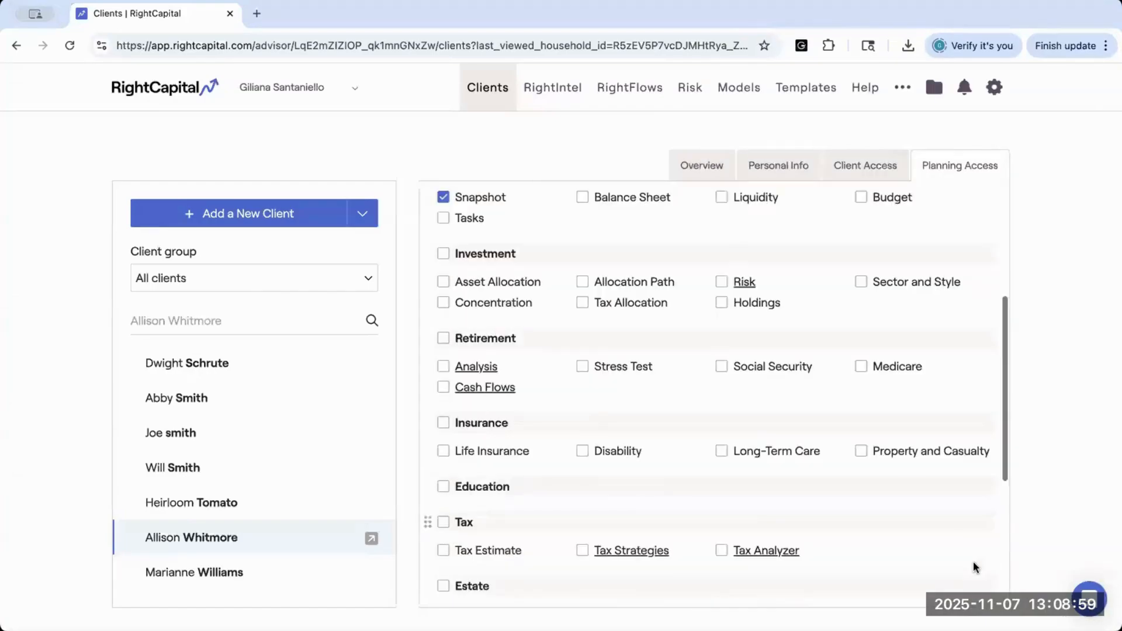
scroll(973, 565, "down", 2)
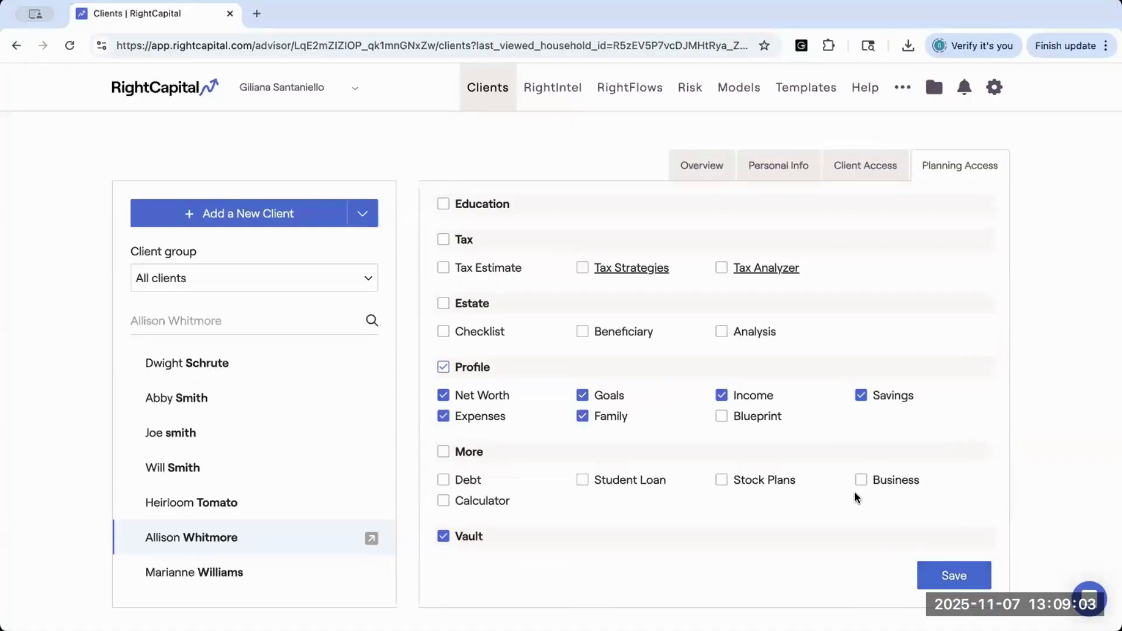
scroll(807, 408, "up", 3)
scroll(808, 408, "up", 5)
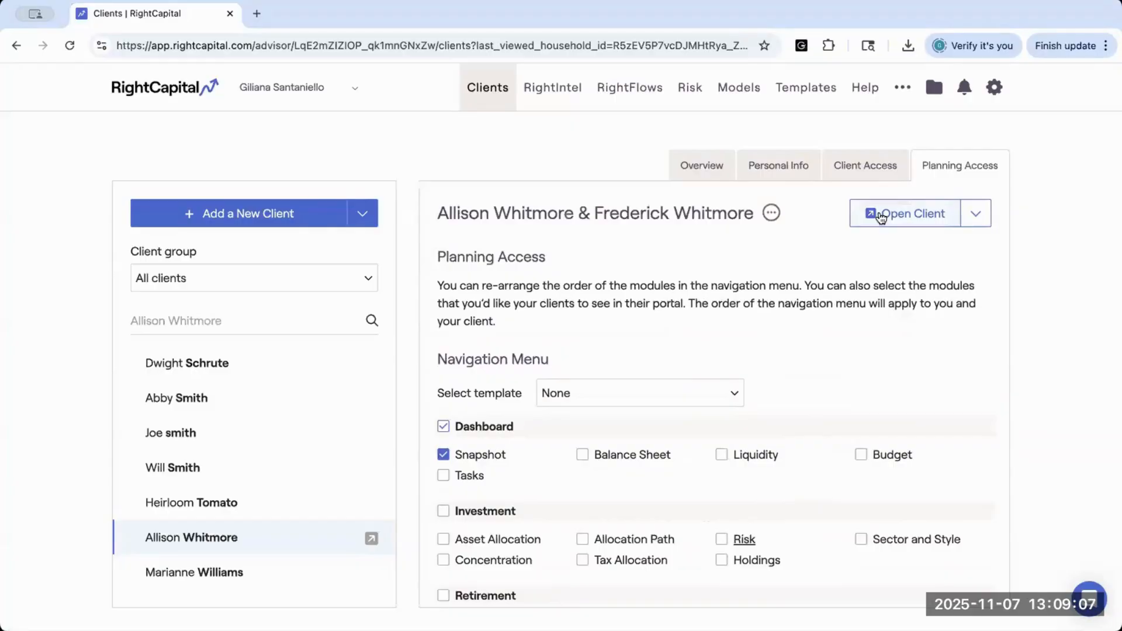
left_click(881, 216)
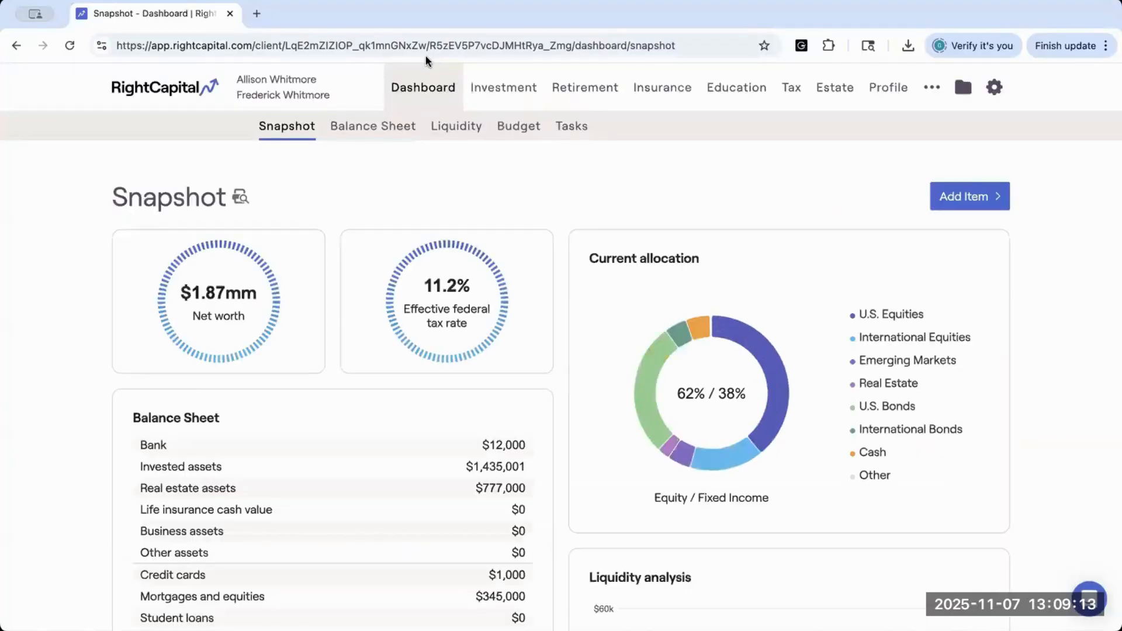
left_click(593, 94)
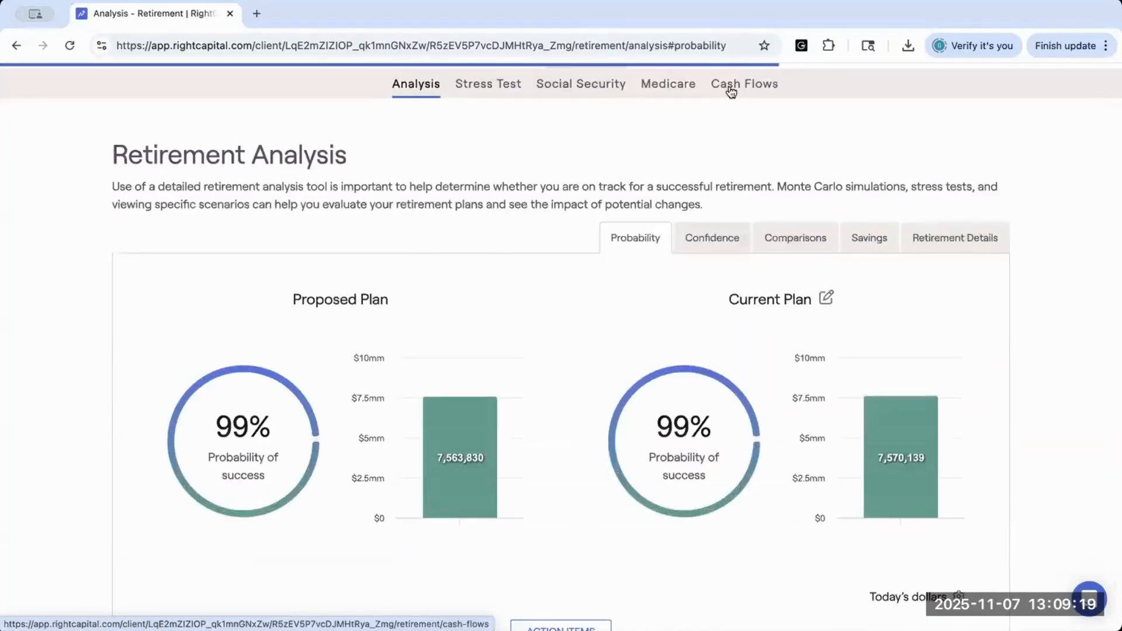
left_click(730, 88)
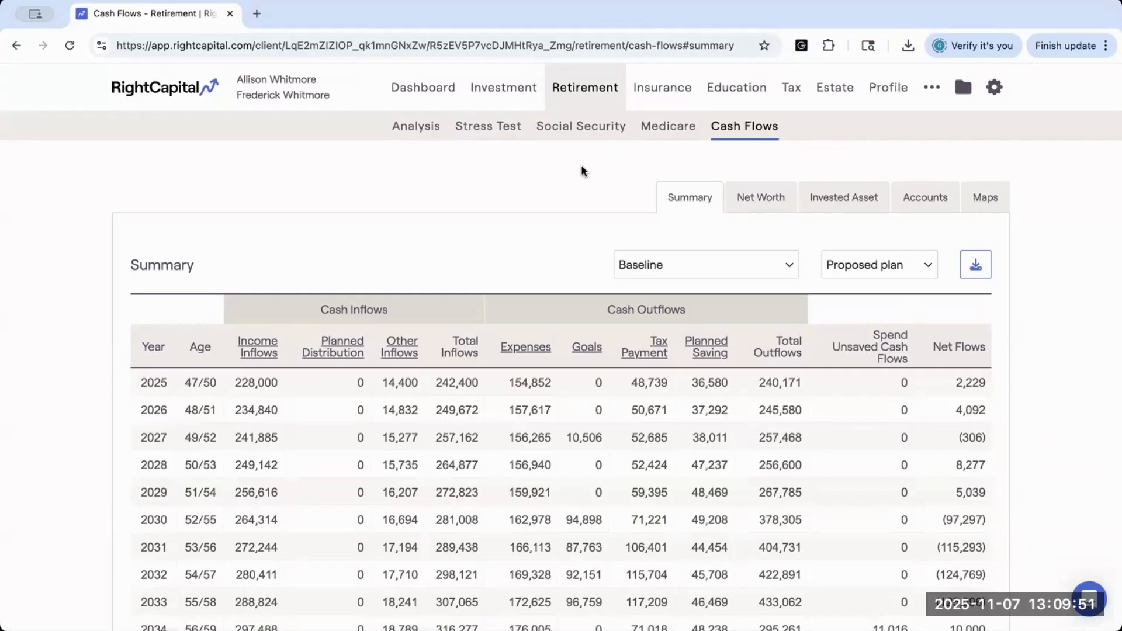
View the Income Inflows breakdown and its Salary detail for each spouse, and return to the cash flow Summary
scroll(579, 248, "down", 2)
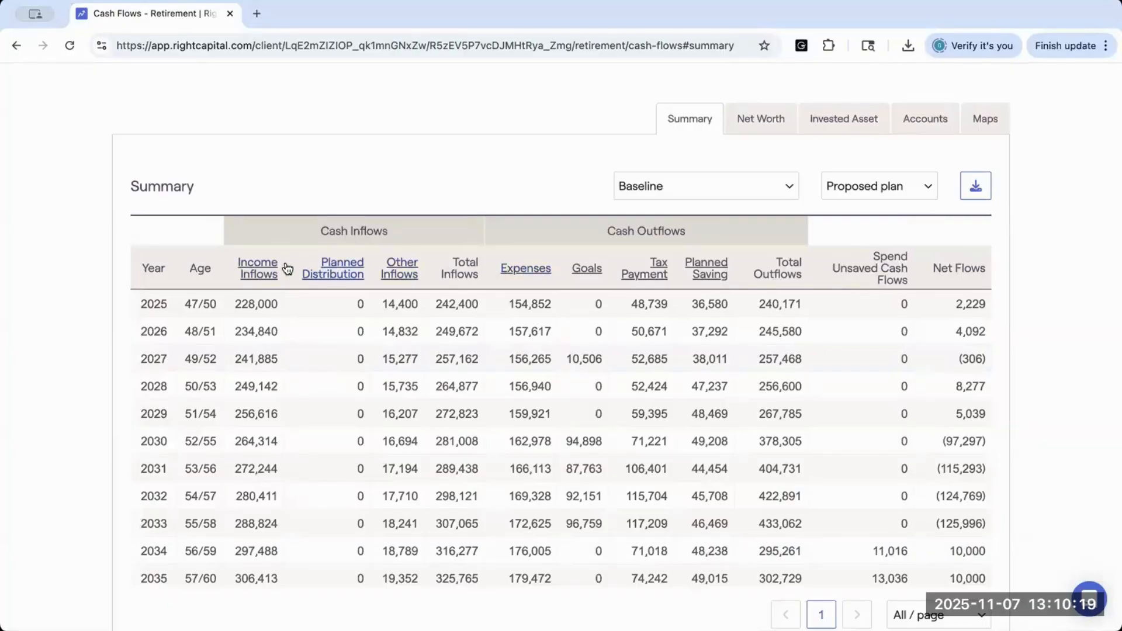
left_click(267, 270)
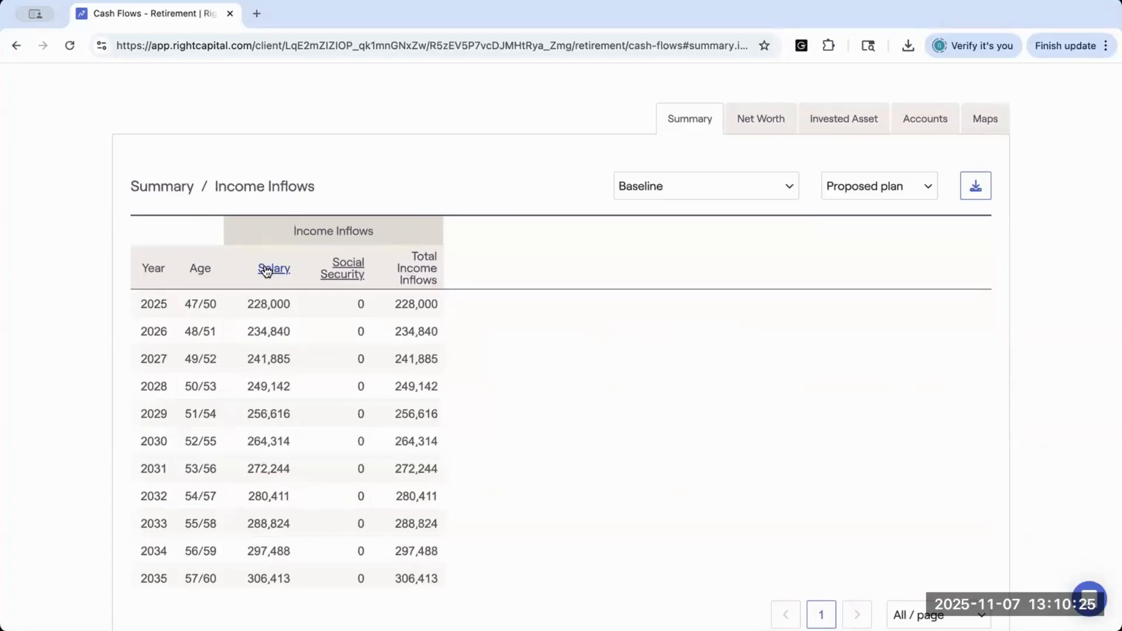
left_click(267, 271)
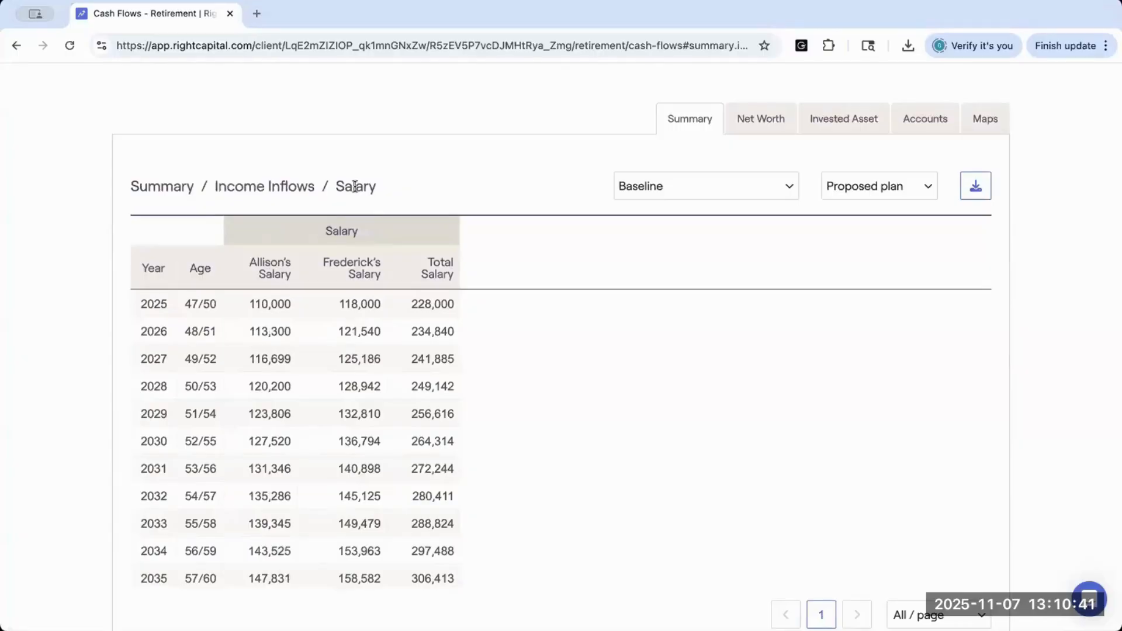
left_click(290, 186)
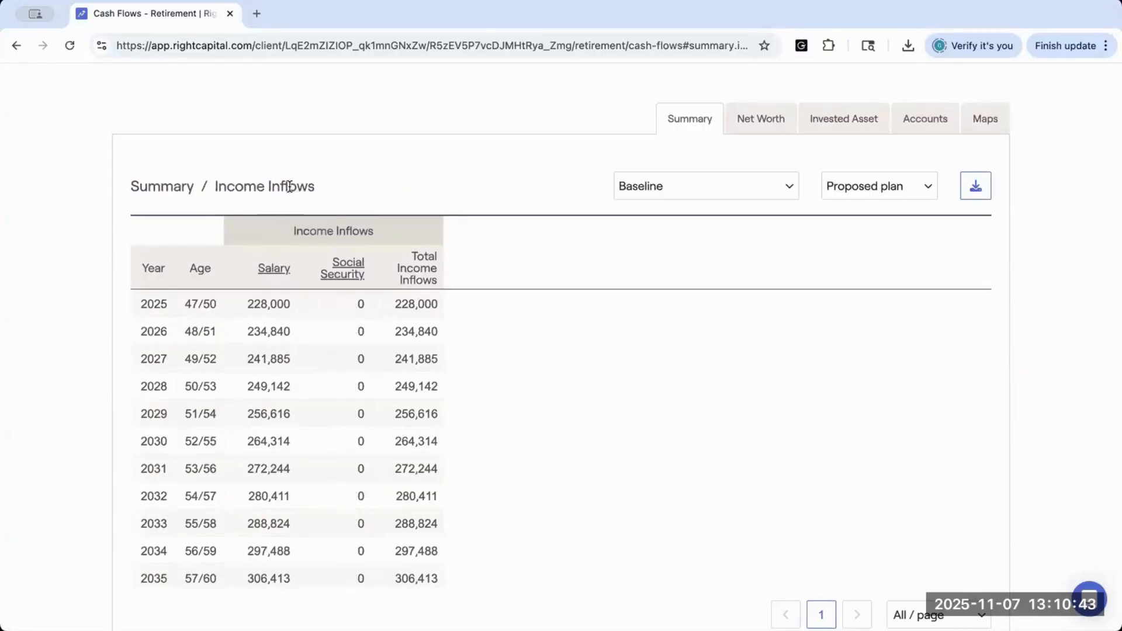
left_click(172, 186)
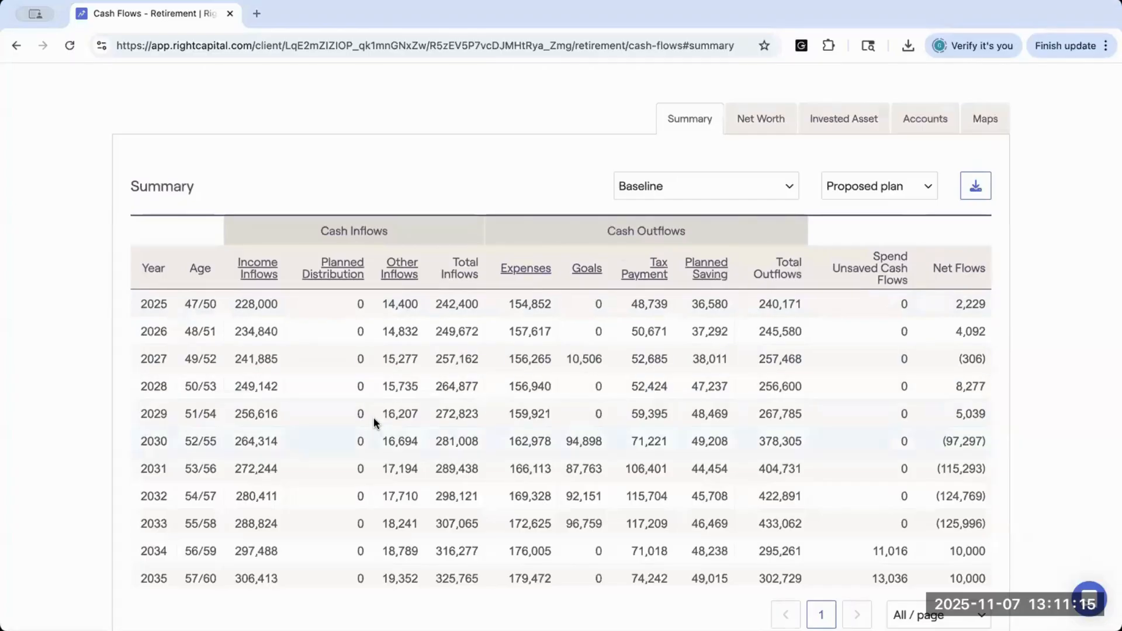
Examine the yearly inflows, outflows and net flows in the cash flow Summary from 2025 through the final plan year
scroll(373, 418, "down", 3)
scroll(372, 405, "down", 2)
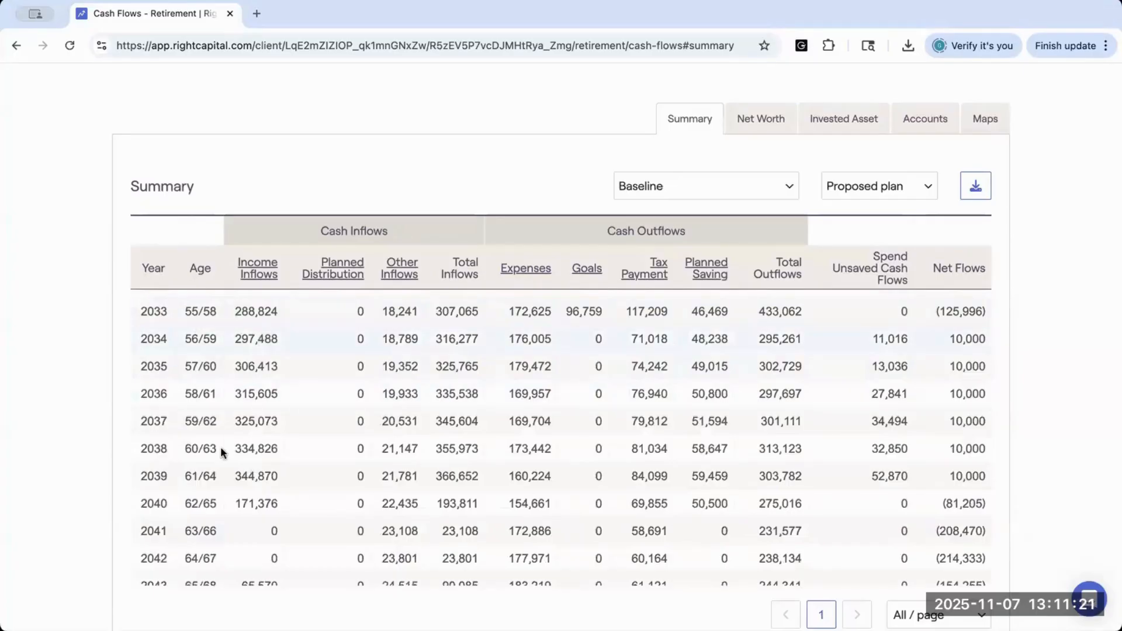
scroll(212, 506, "down", 4)
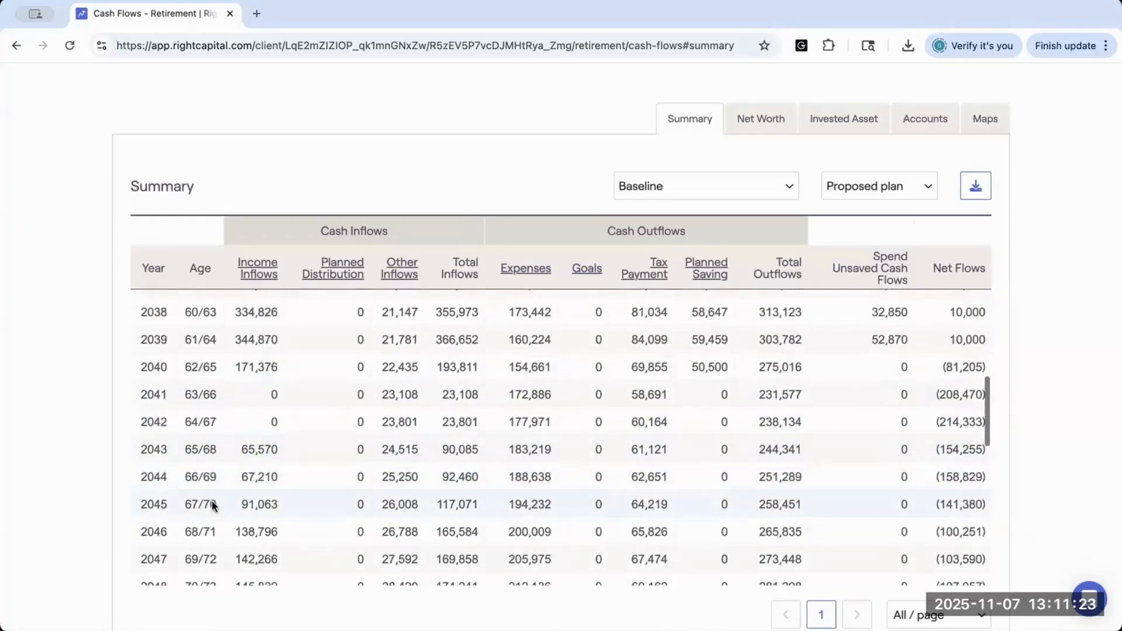
scroll(212, 506, "down", 4)
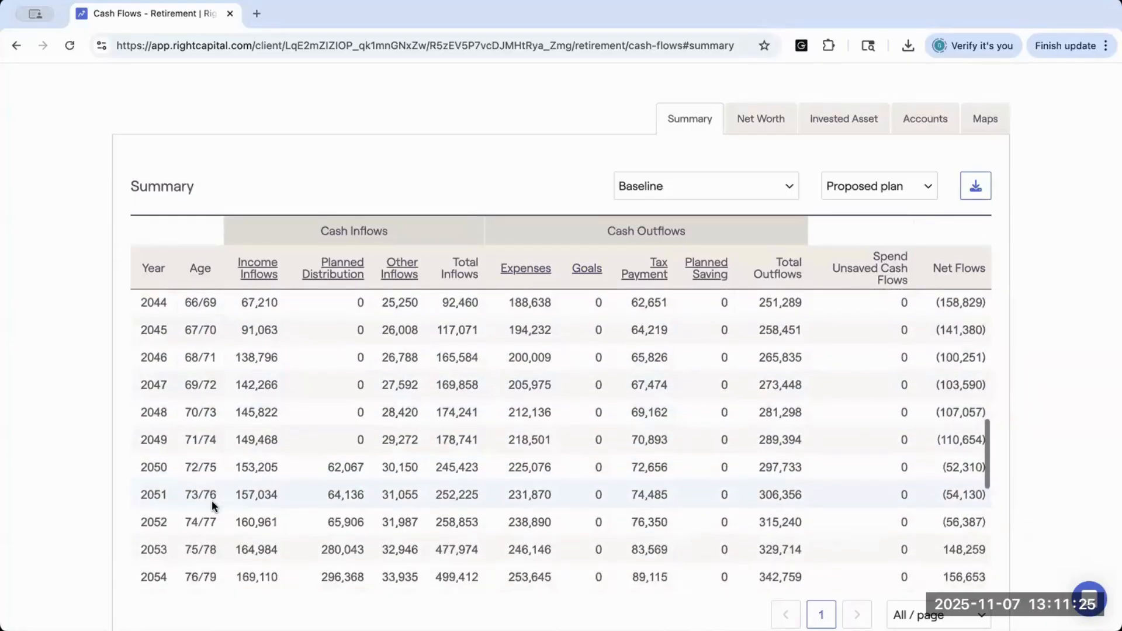
scroll(212, 501, "down", 3)
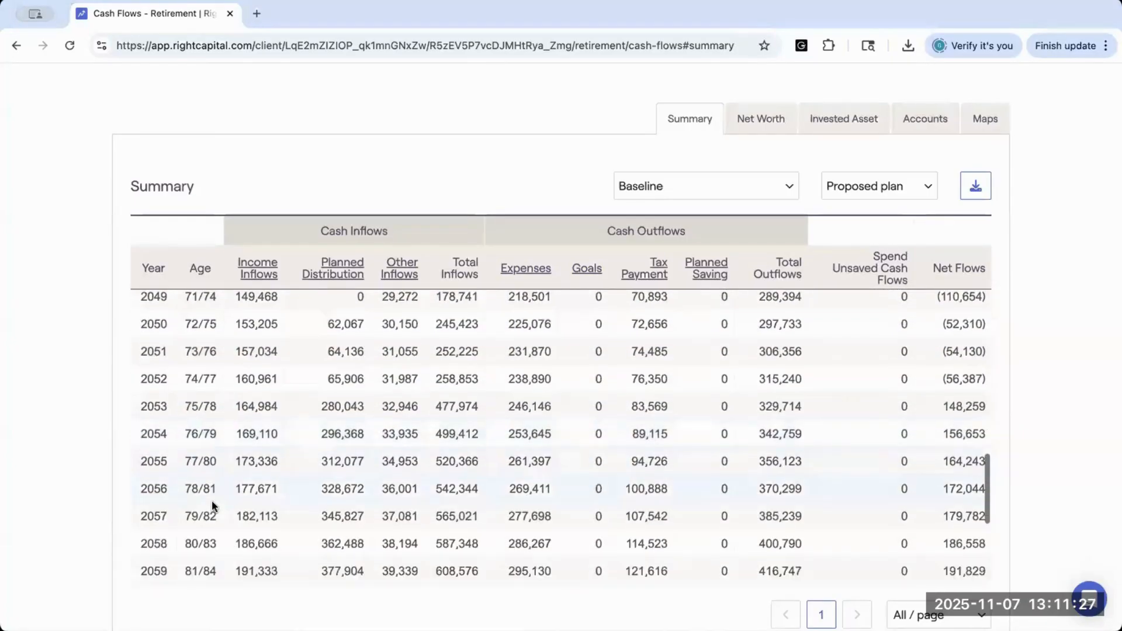
scroll(212, 502, "down", 4)
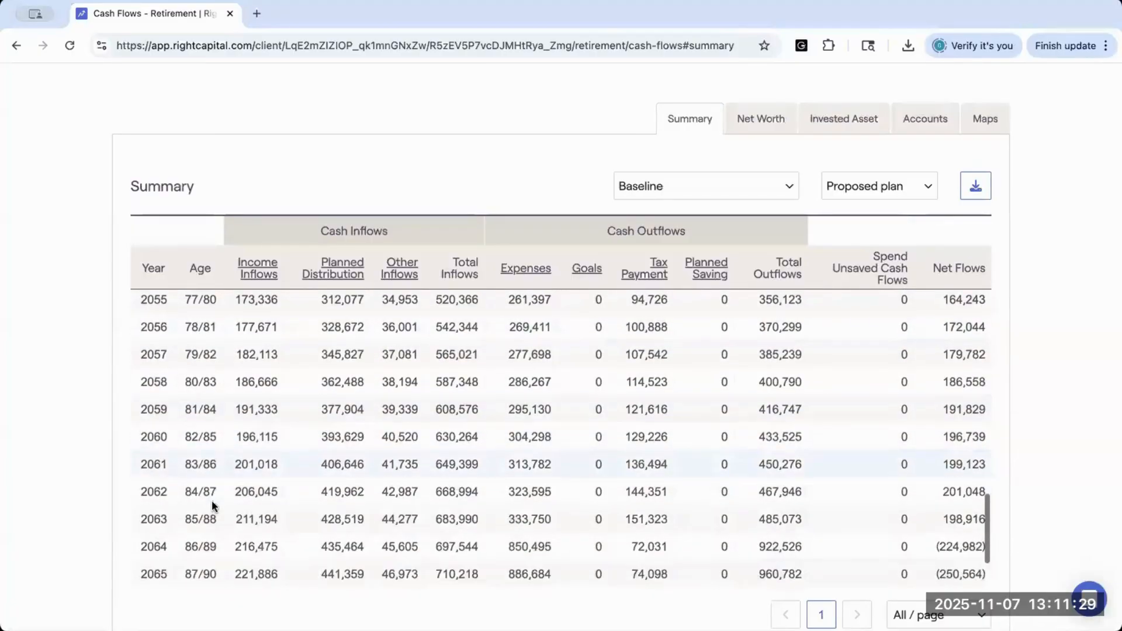
scroll(212, 505, "down", 2)
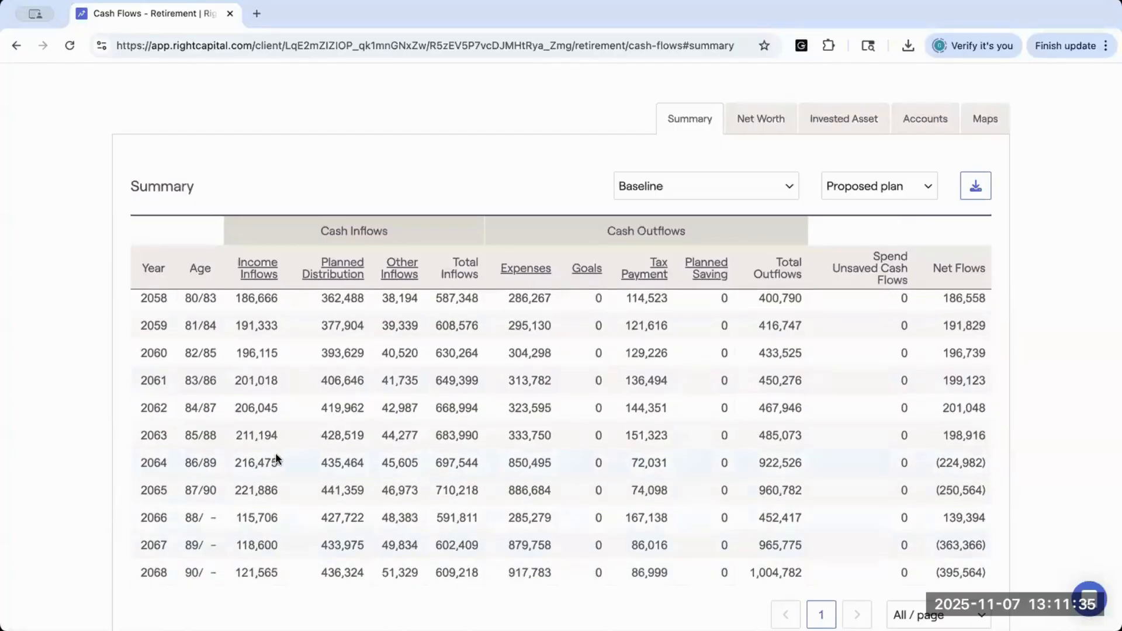
scroll(276, 458, "up", 4)
scroll(276, 456, "up", 10)
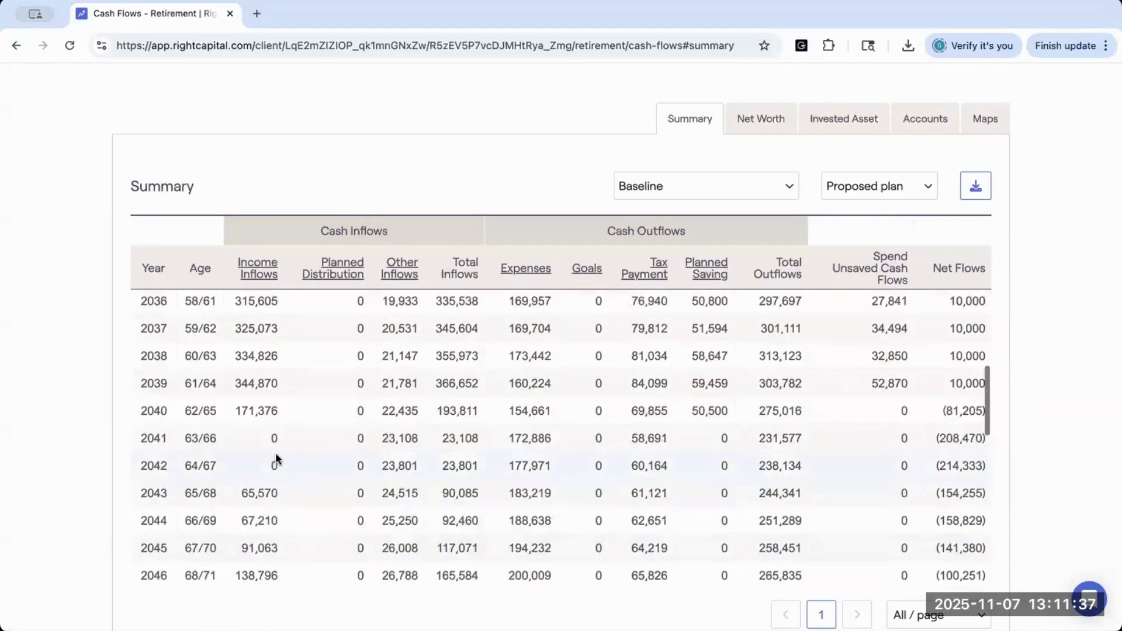
scroll(276, 457, "up", 5)
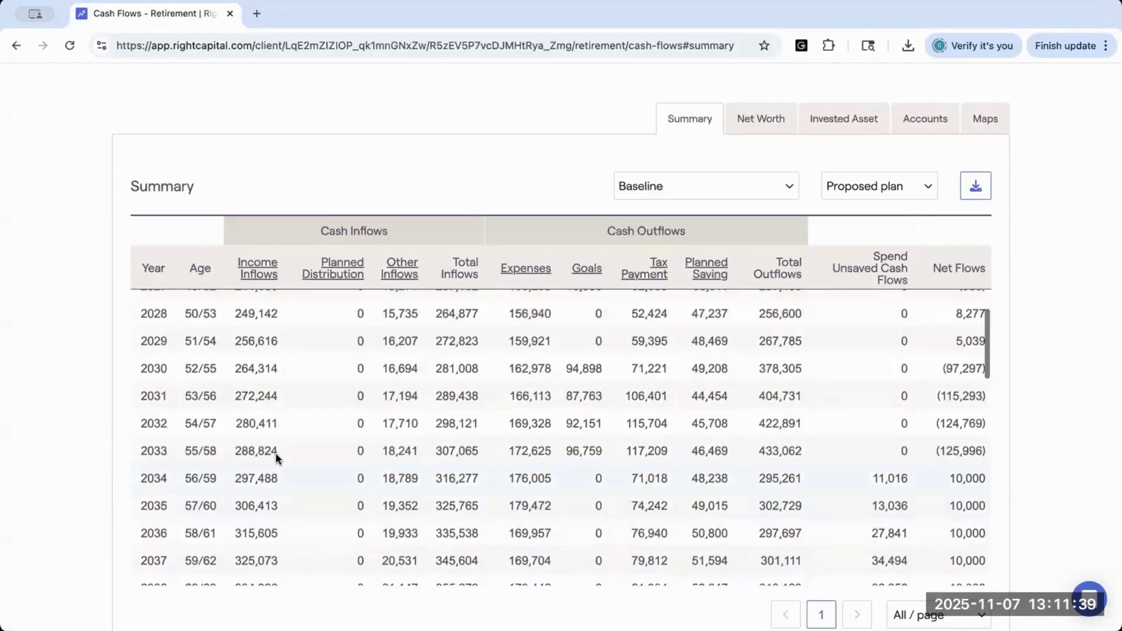
scroll(275, 458, "up", 5)
scroll(275, 458, "down", 3)
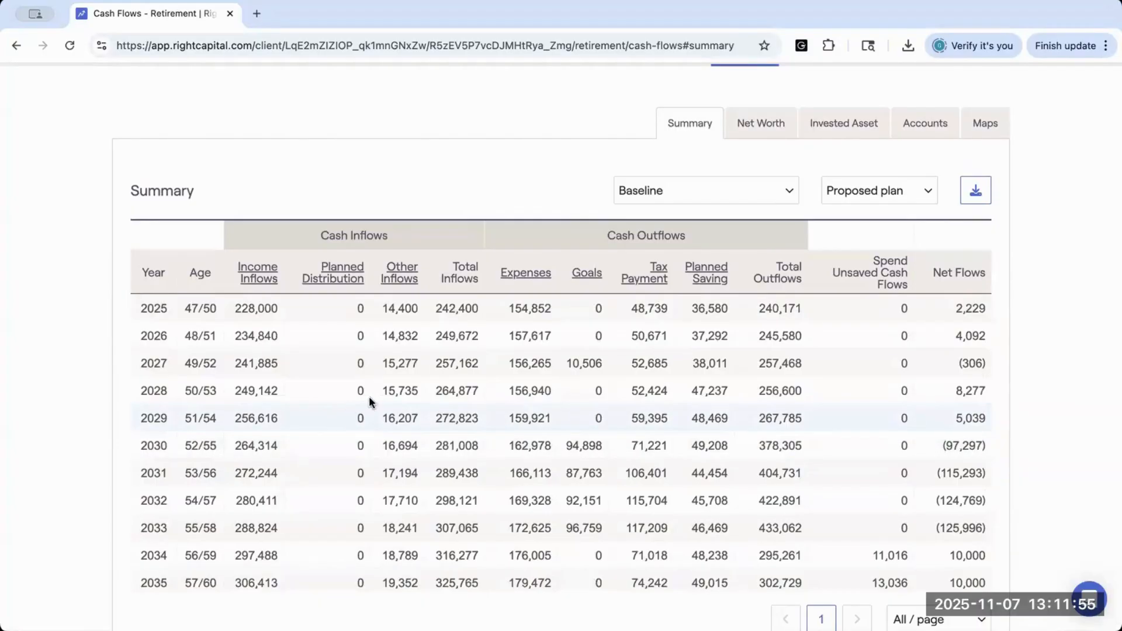
View the Goals breakdown and its Education detail for each child's college, and return to the cash flow Summary
left_click(588, 279)
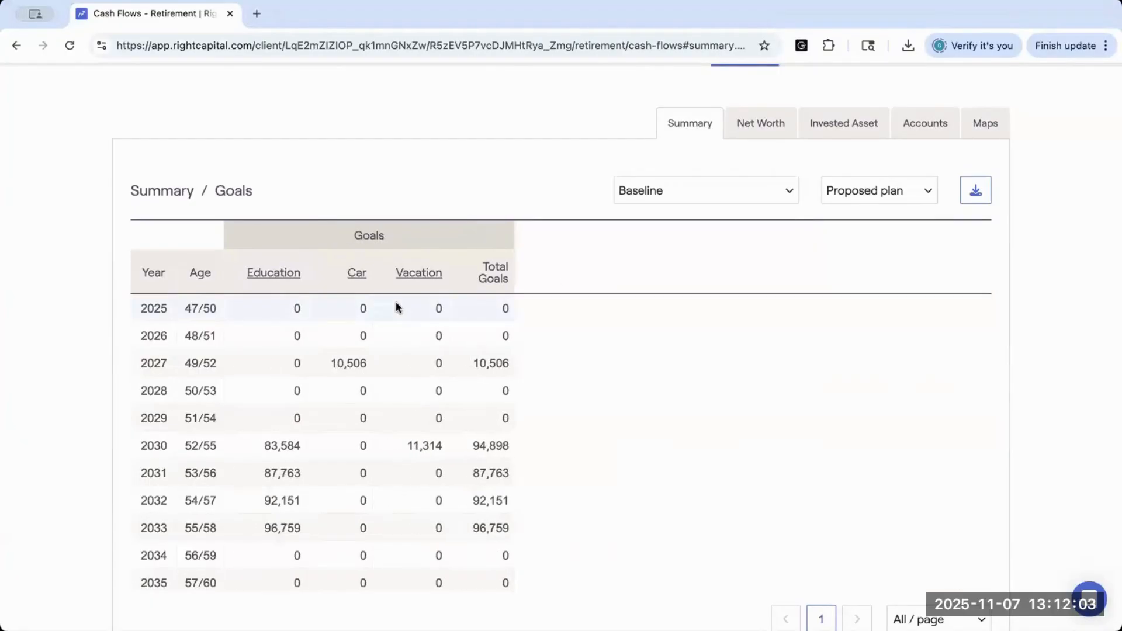
left_click(284, 273)
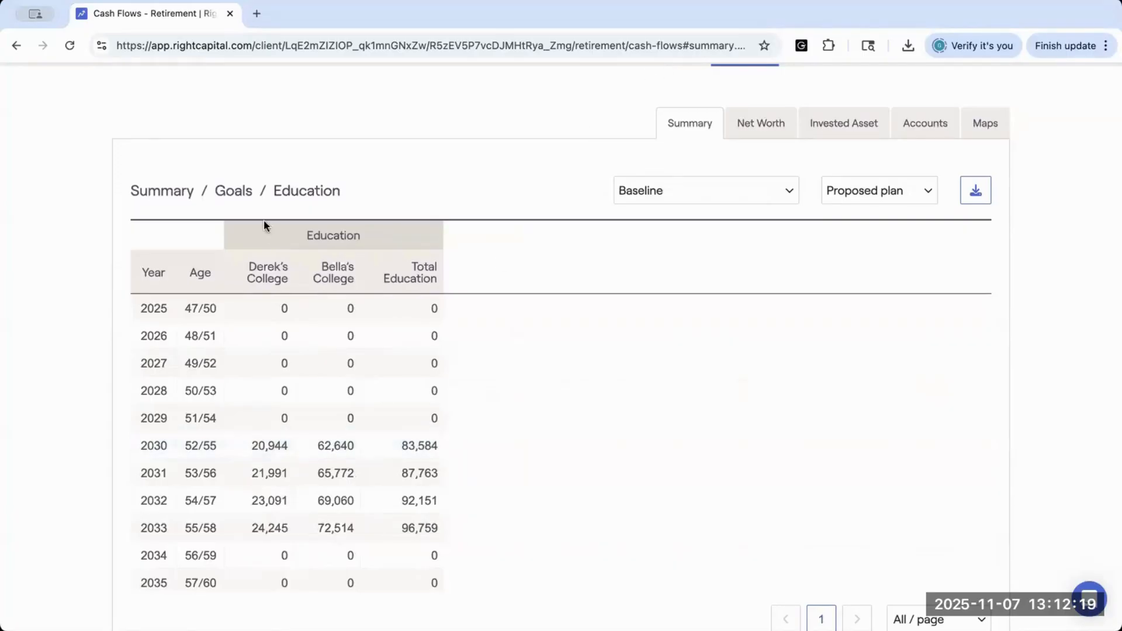
left_click(234, 192)
left_click(157, 191)
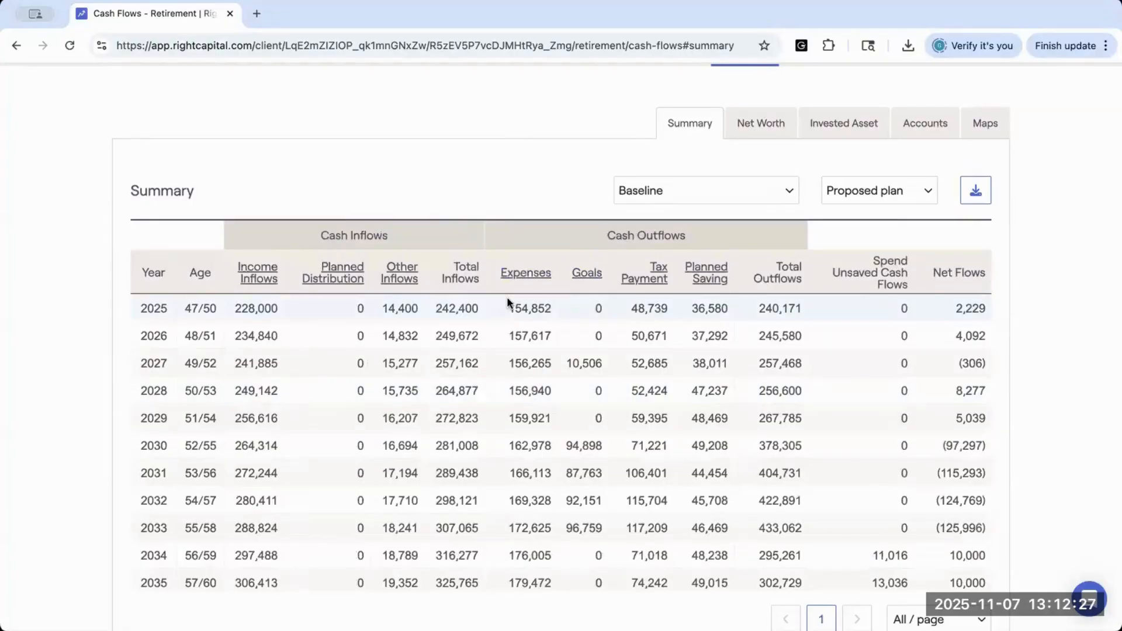
View the Expenses breakdown and its Living Expense detail around the 2040 retirement transition, and return to the Summary
scroll(525, 503, "down", 5)
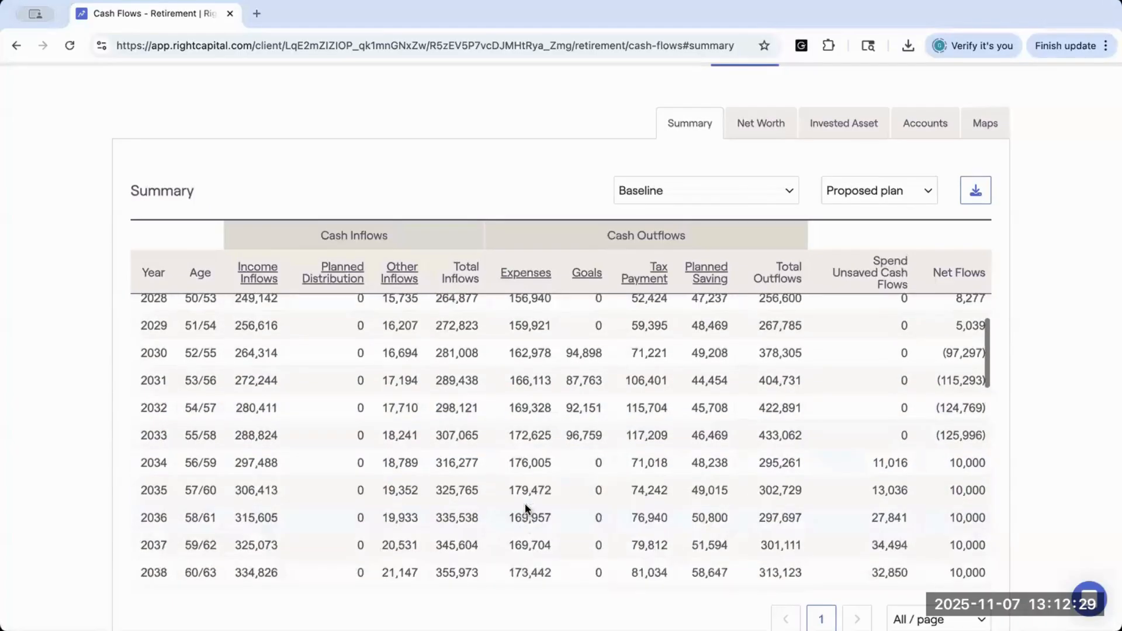
scroll(525, 505, "down", 5)
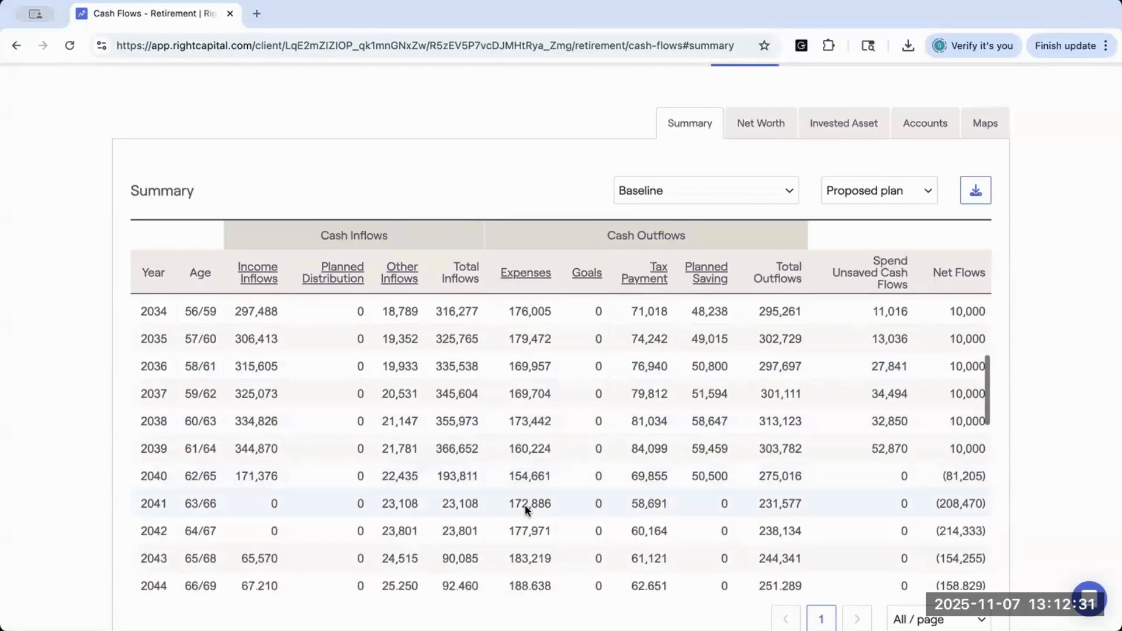
scroll(525, 505, "down", 1)
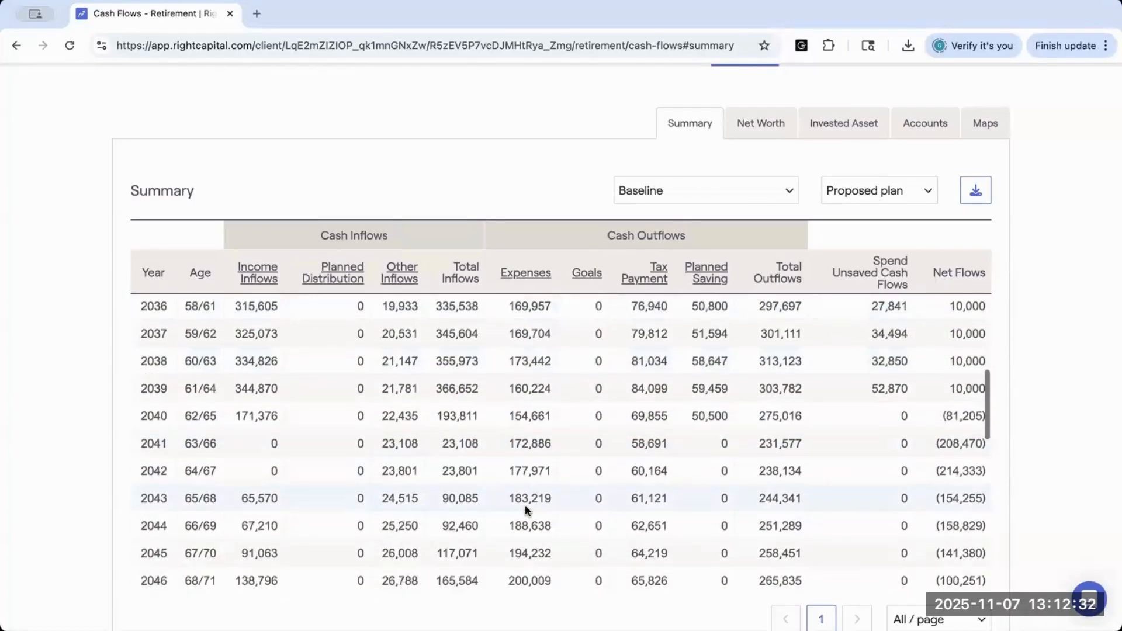
left_click(524, 275)
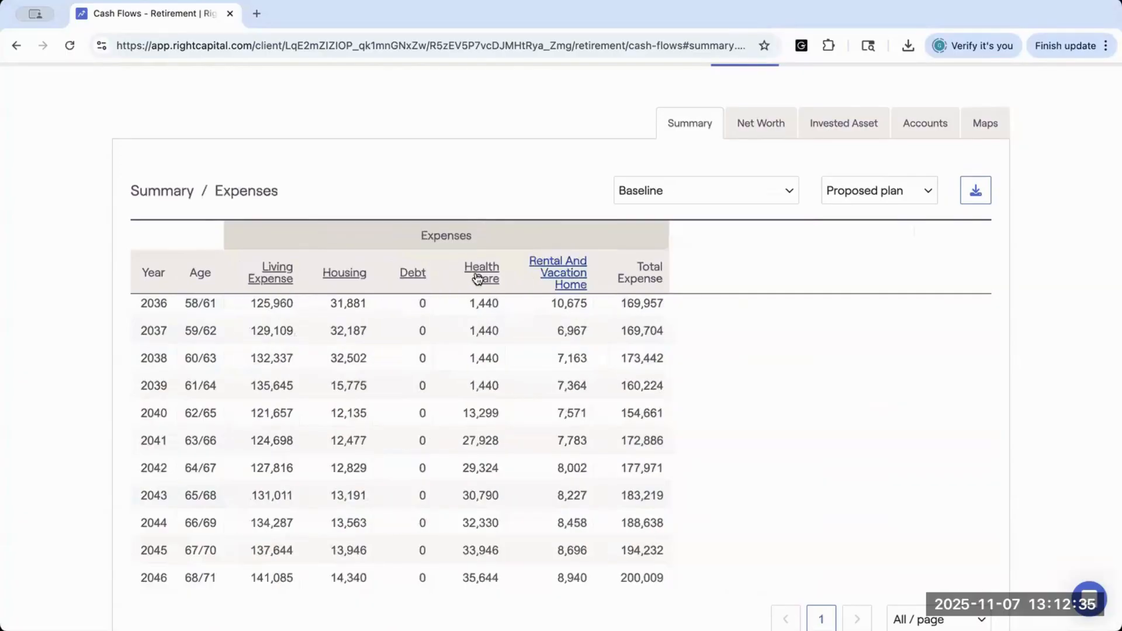
left_click(279, 278)
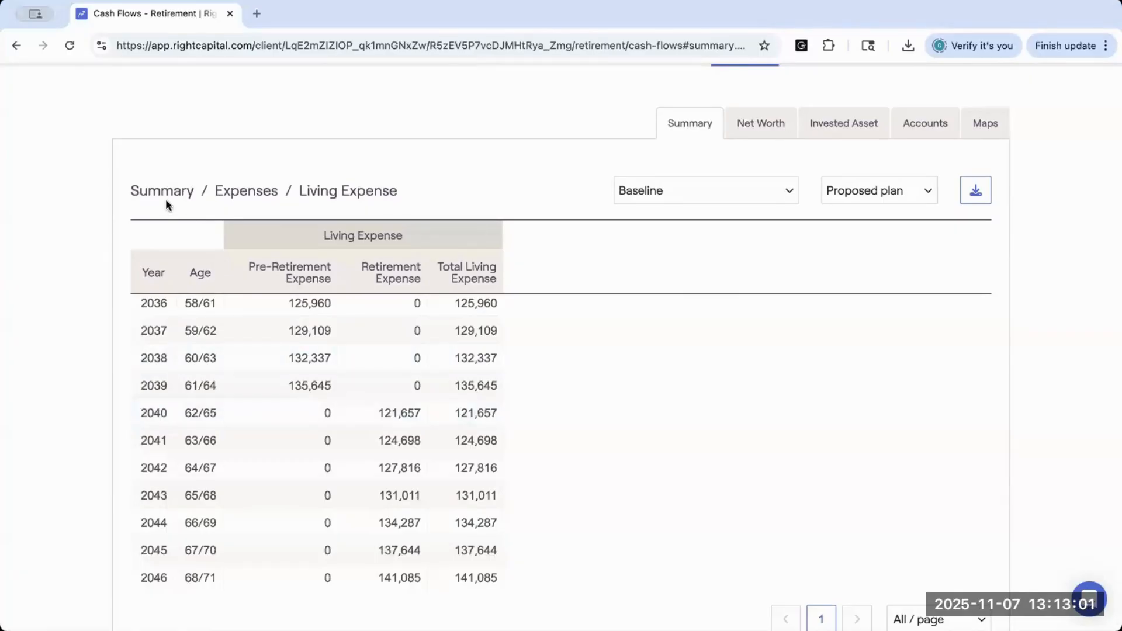
left_click(181, 188)
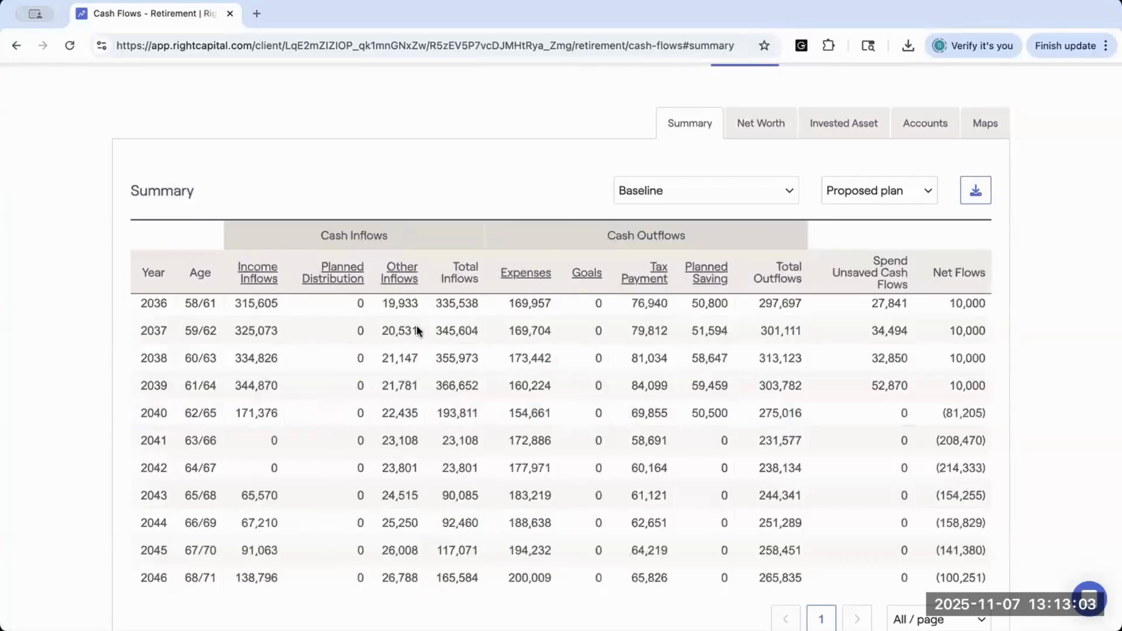
Follow the Summary's yearly cash flows from retirement through 2068 and open the Expenses breakdown for the final plan years
scroll(508, 388, "down", 4)
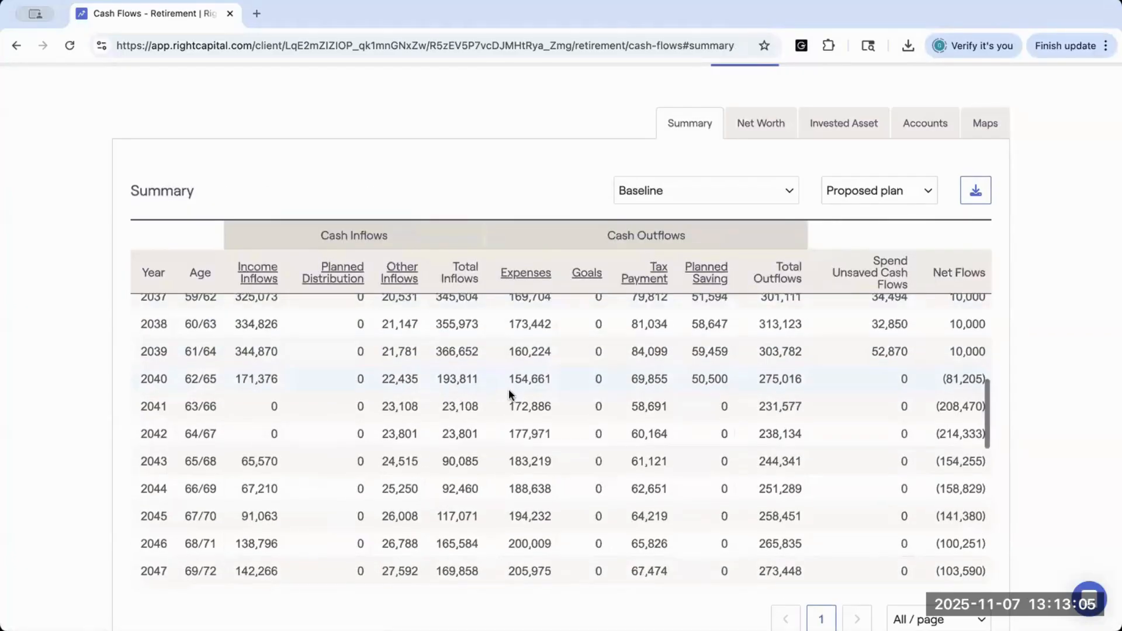
scroll(508, 388, "down", 5)
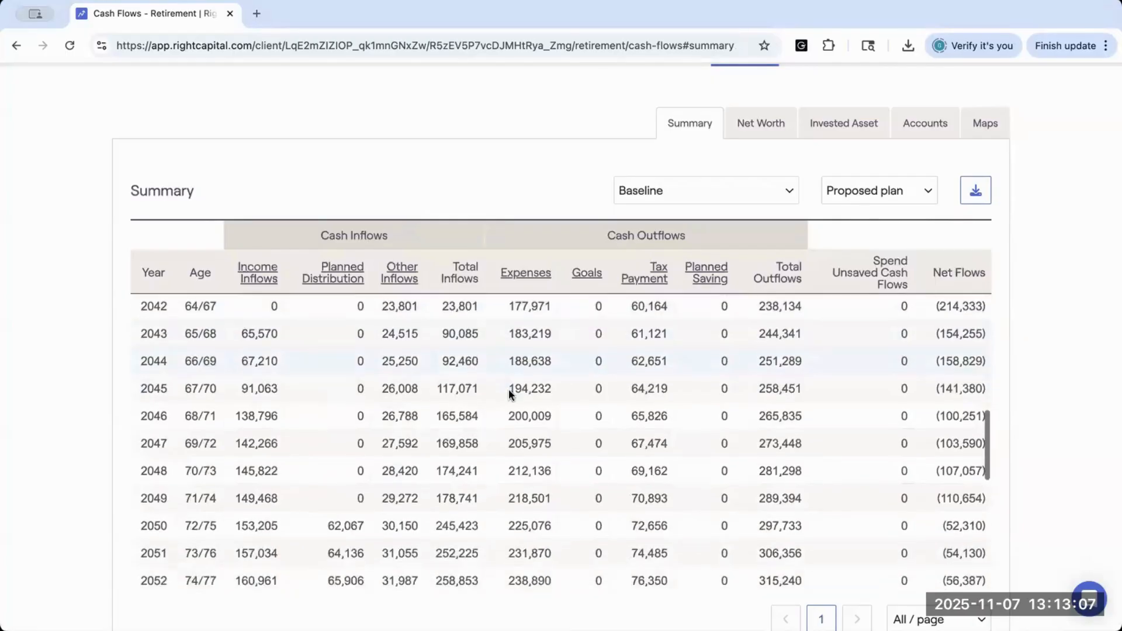
scroll(508, 391, "down", 6)
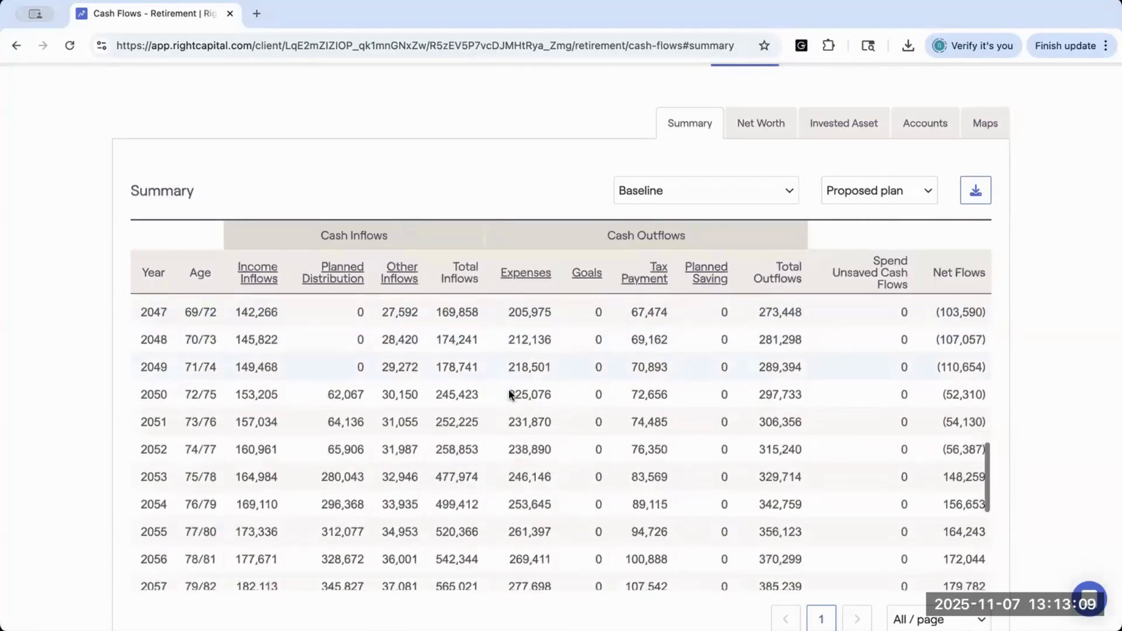
scroll(509, 392, "down", 4)
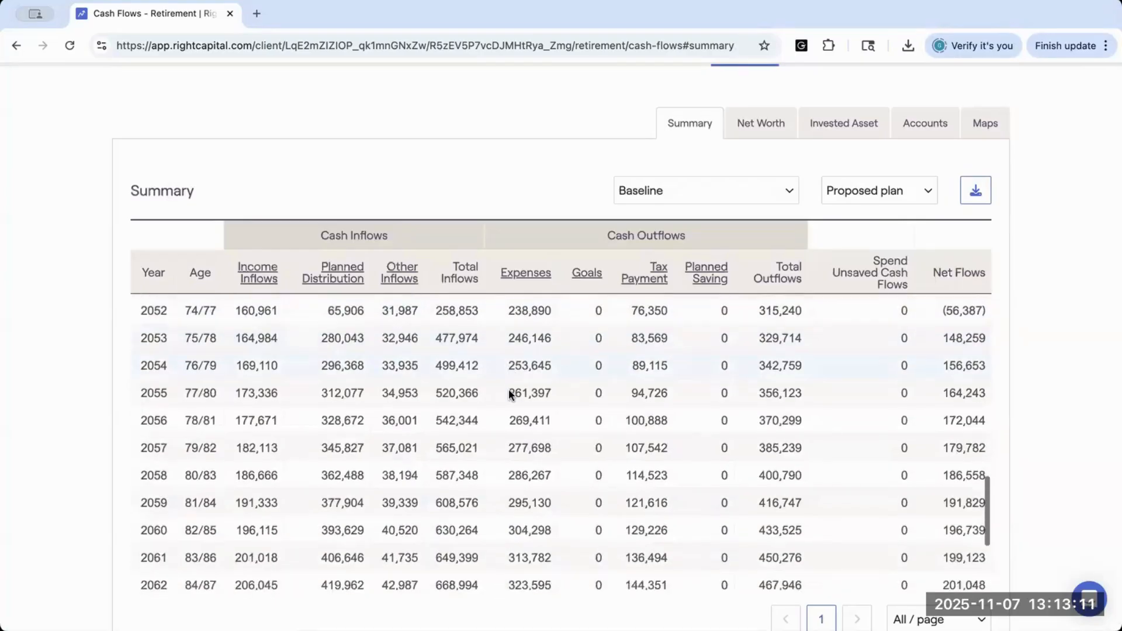
scroll(508, 393, "down", 3)
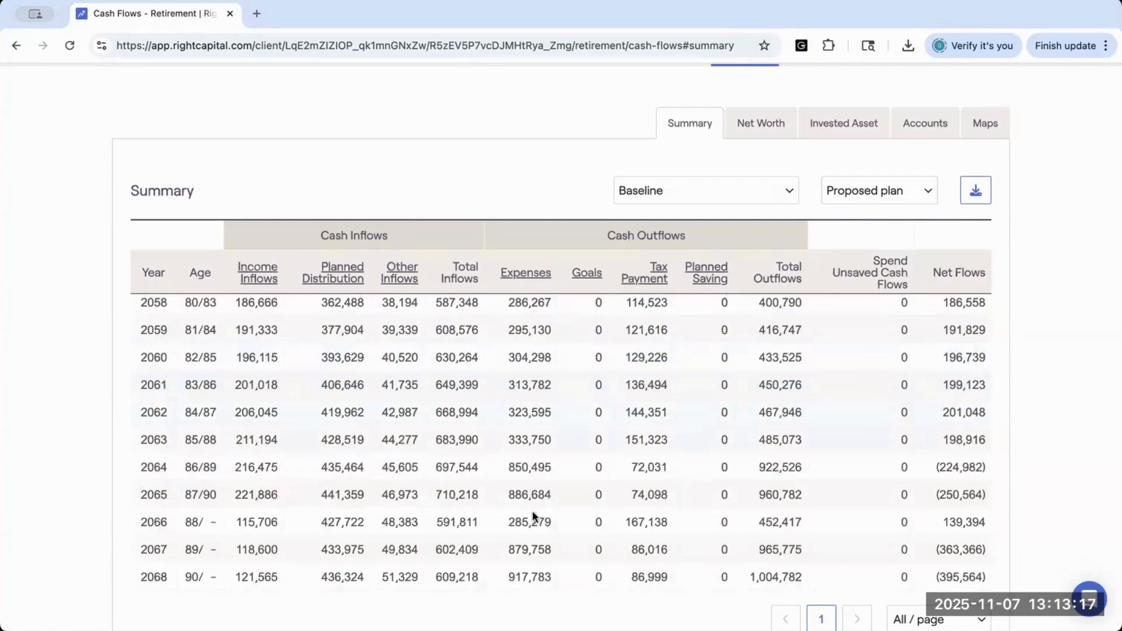
left_click(525, 282)
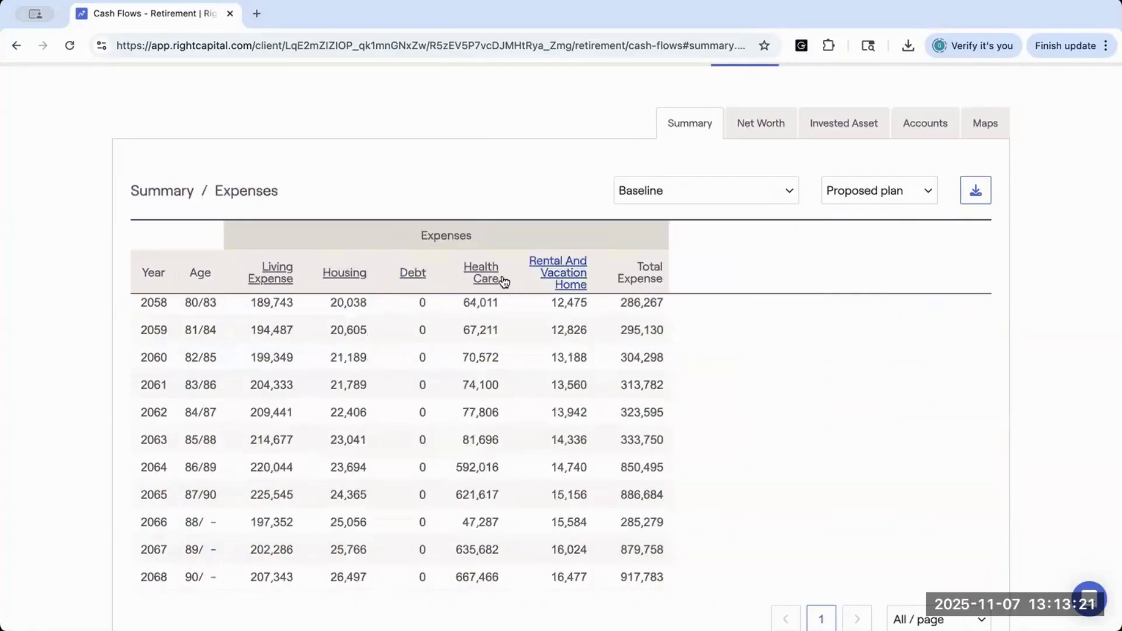
scroll(434, 475, "down", 1)
scroll(434, 475, "down", 1)
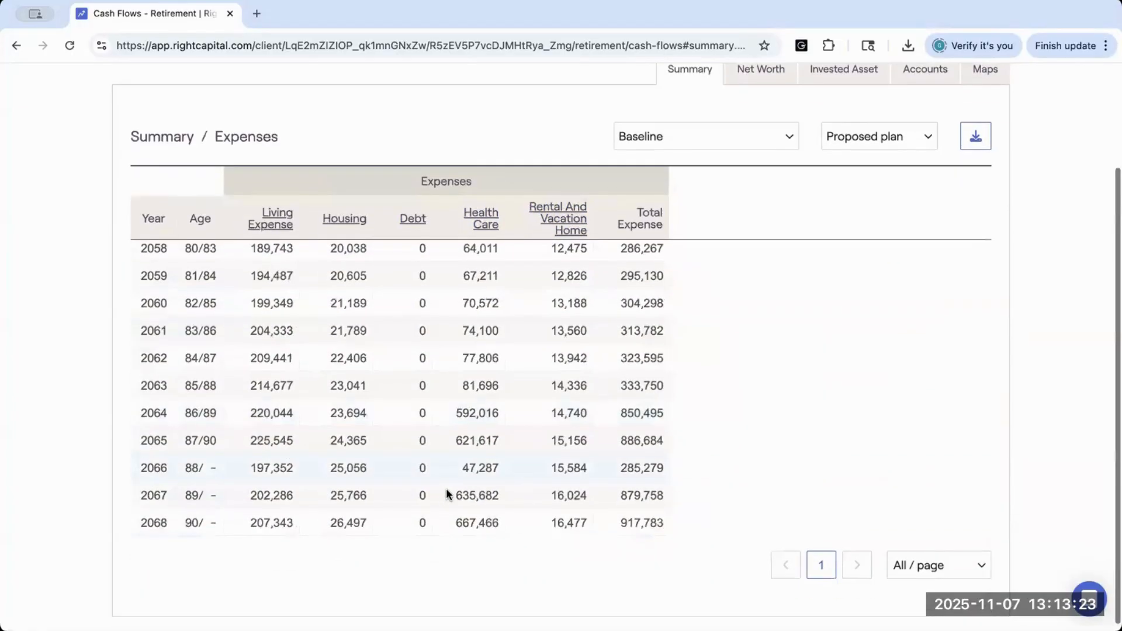
View the Health Care detail of Expenses, including each spouse's retirement health care and LTC costs, and return to the Summary
left_click(478, 224)
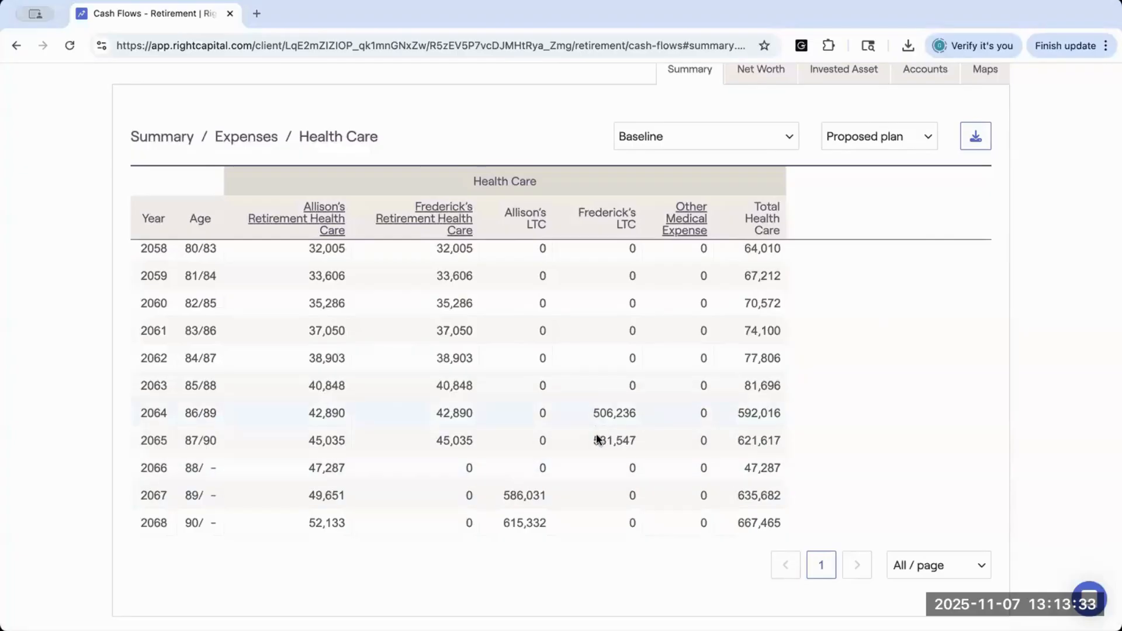
scroll(669, 402, "up", 1)
scroll(670, 402, "down", 1)
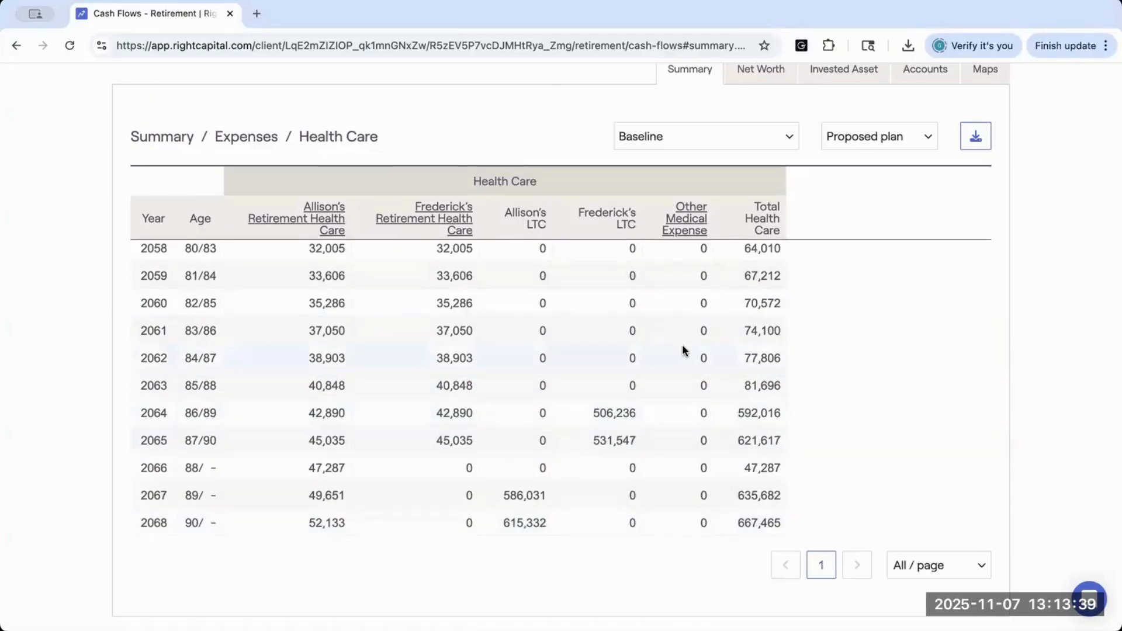
scroll(682, 351, "up", 5)
scroll(683, 351, "up", 5)
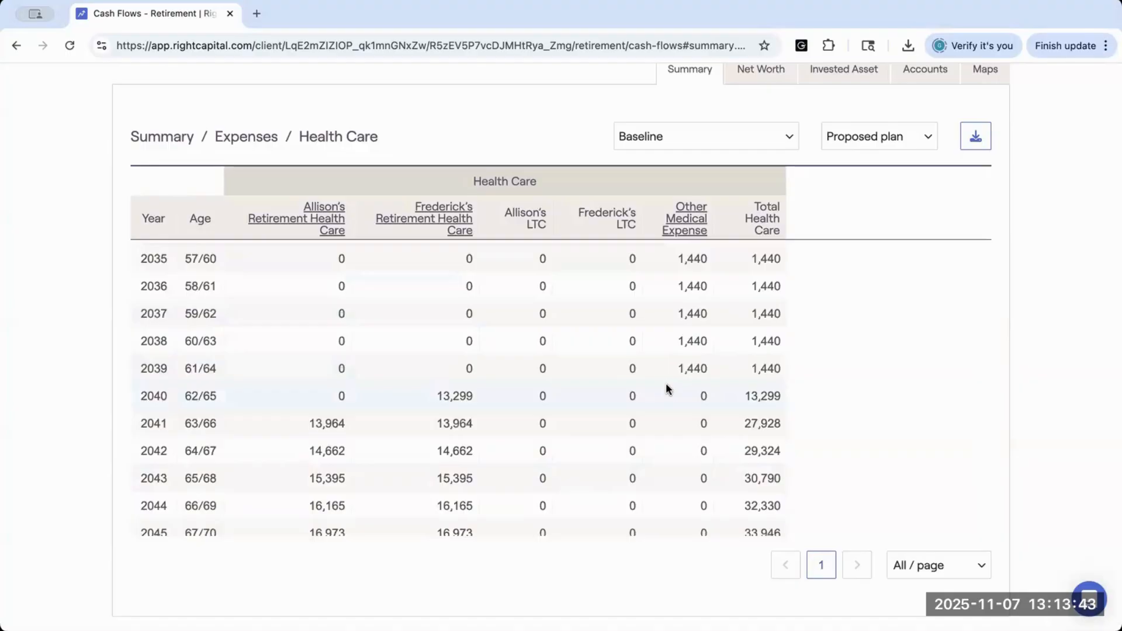
scroll(668, 391, "down", 3)
scroll(667, 385, "down", 5)
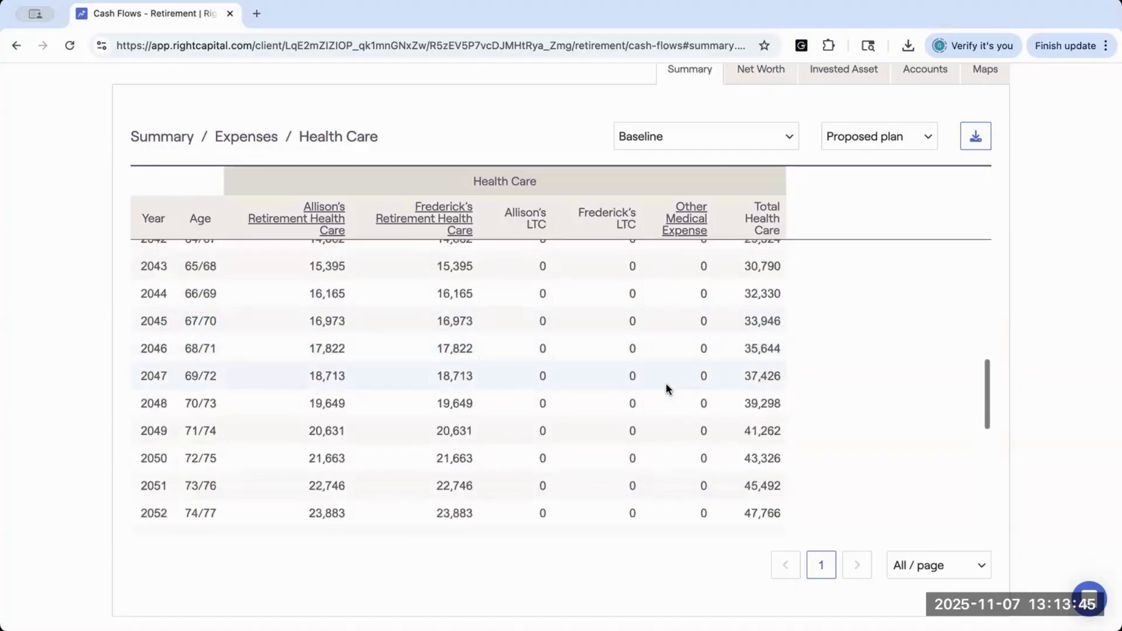
scroll(668, 389, "down", 5)
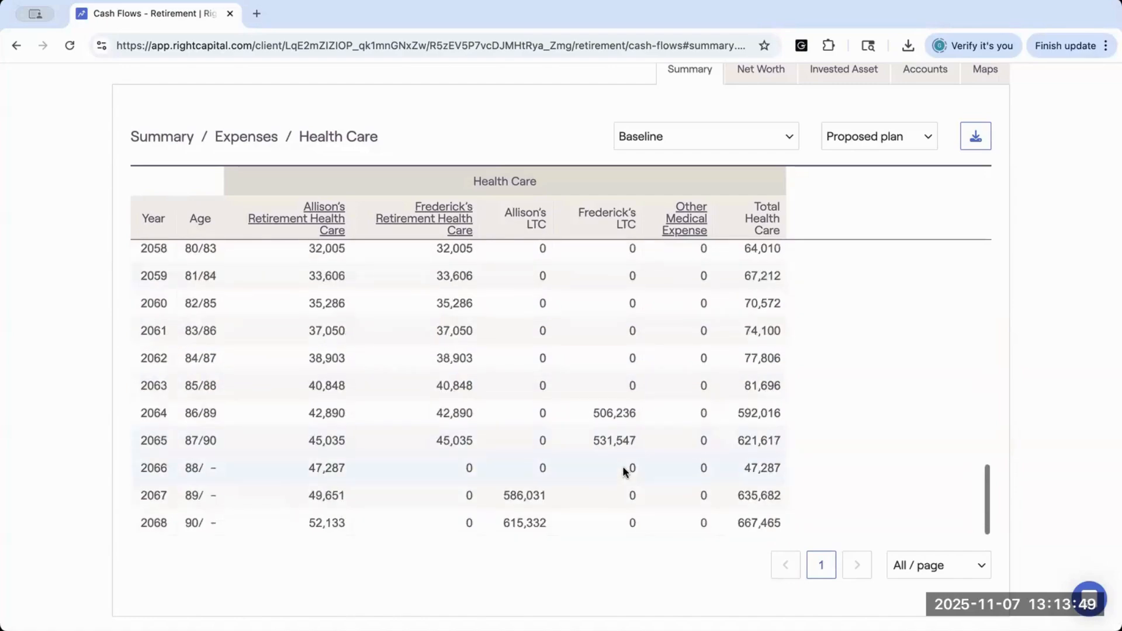
left_click(161, 138)
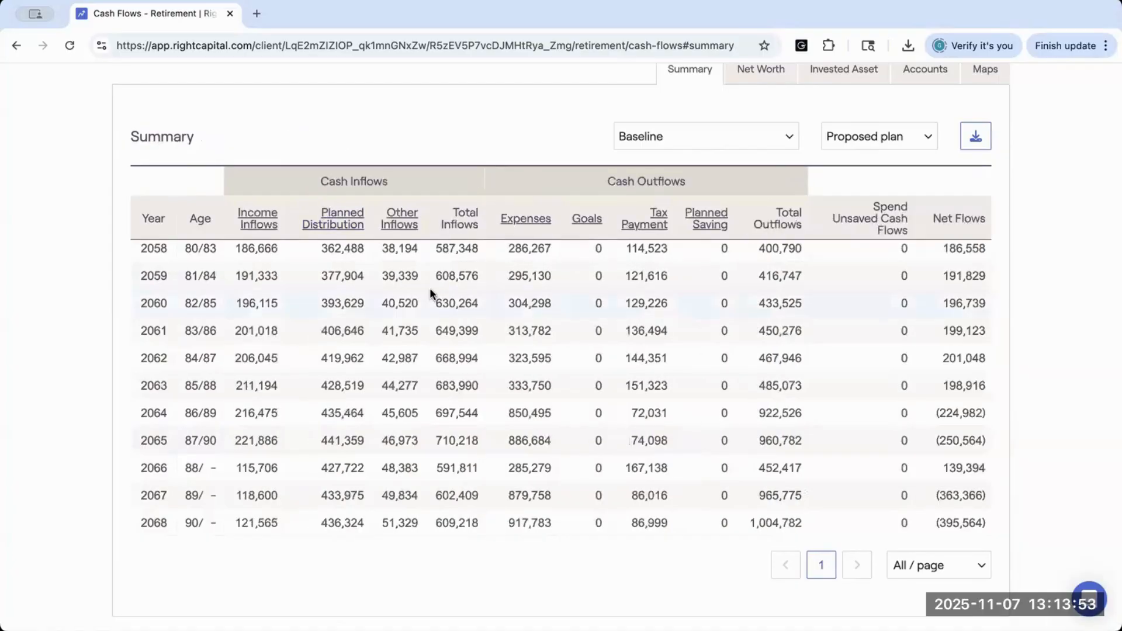
View the Net Worth projection and its Primary and Vacation Homes breakdown, and return to the Net Worth table
scroll(429, 291, "up", 6)
scroll(430, 291, "up", 8)
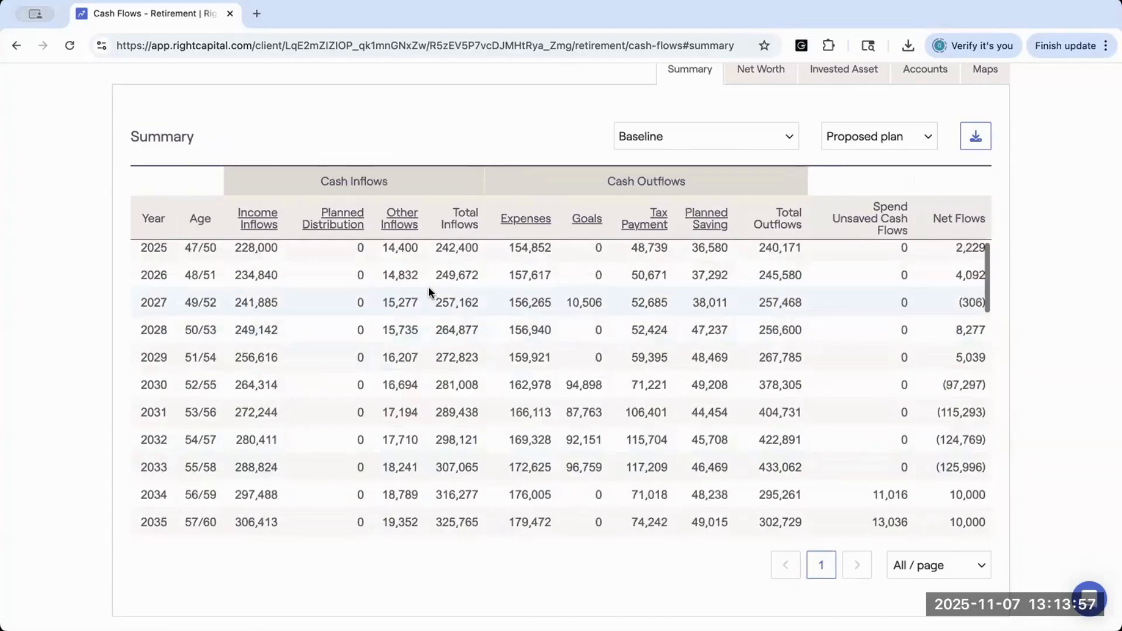
scroll(429, 291, "up", 1)
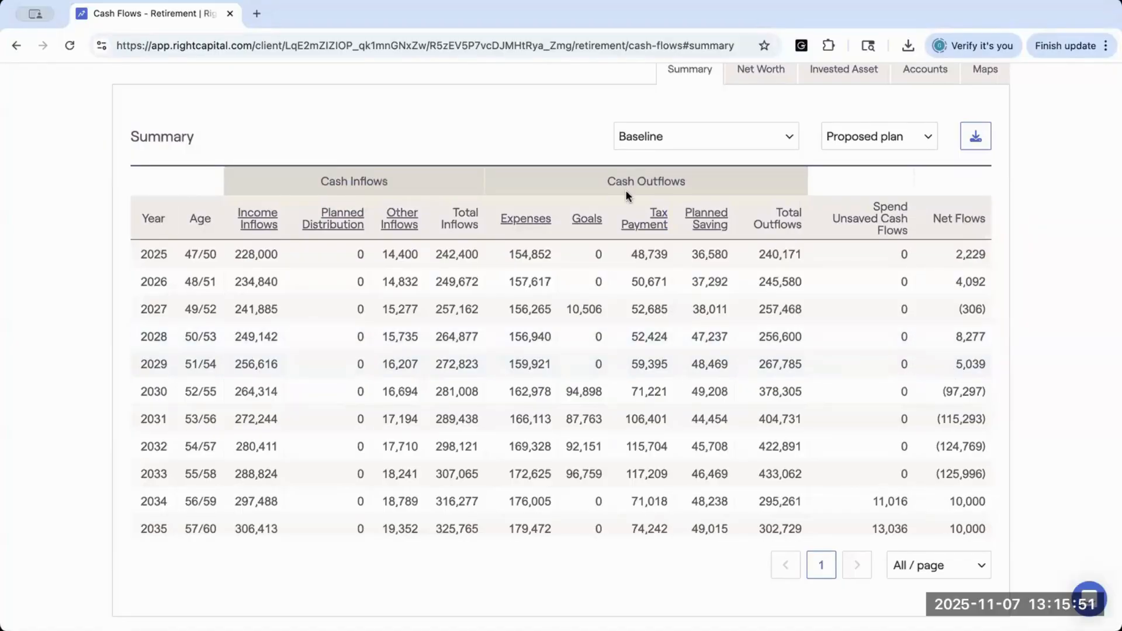
scroll(624, 144, "up", 1)
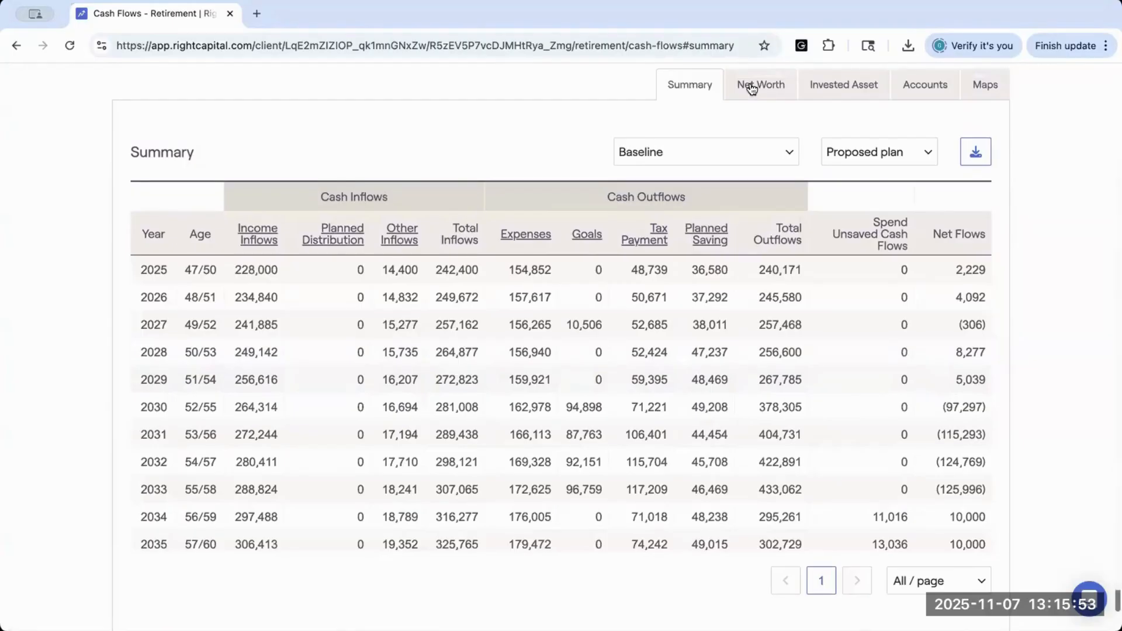
left_click(750, 87)
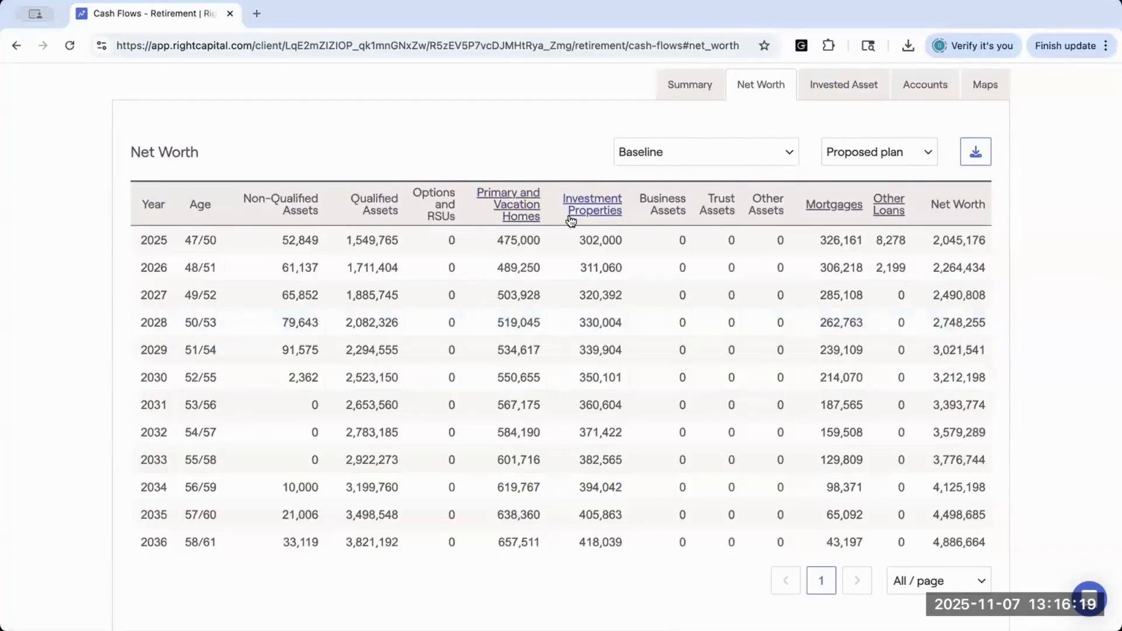
left_click(532, 216)
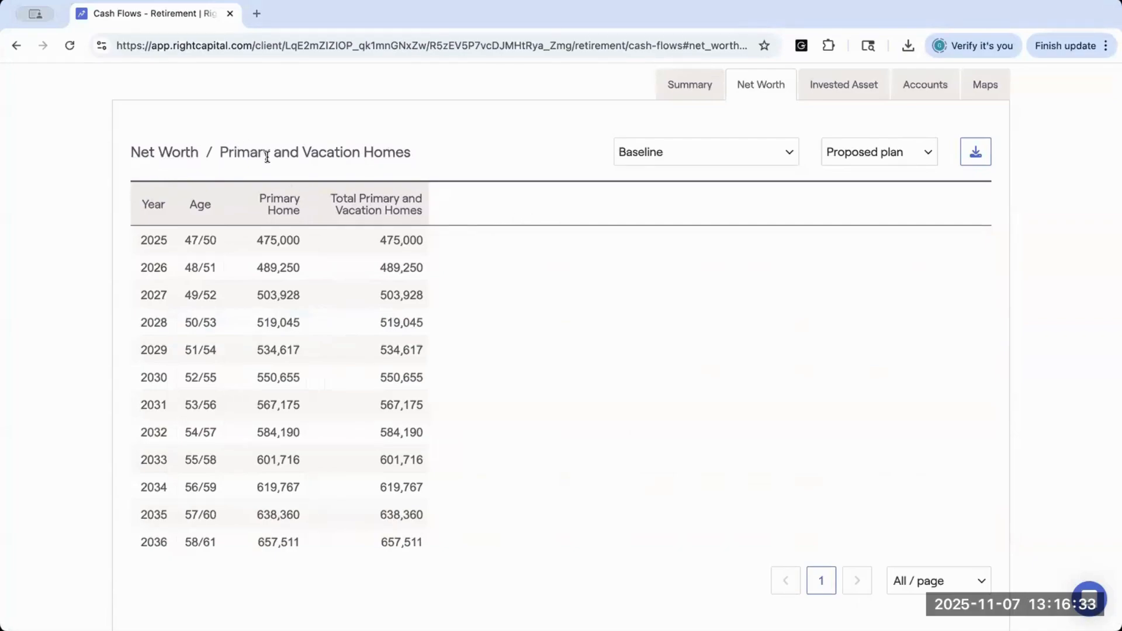
left_click(178, 152)
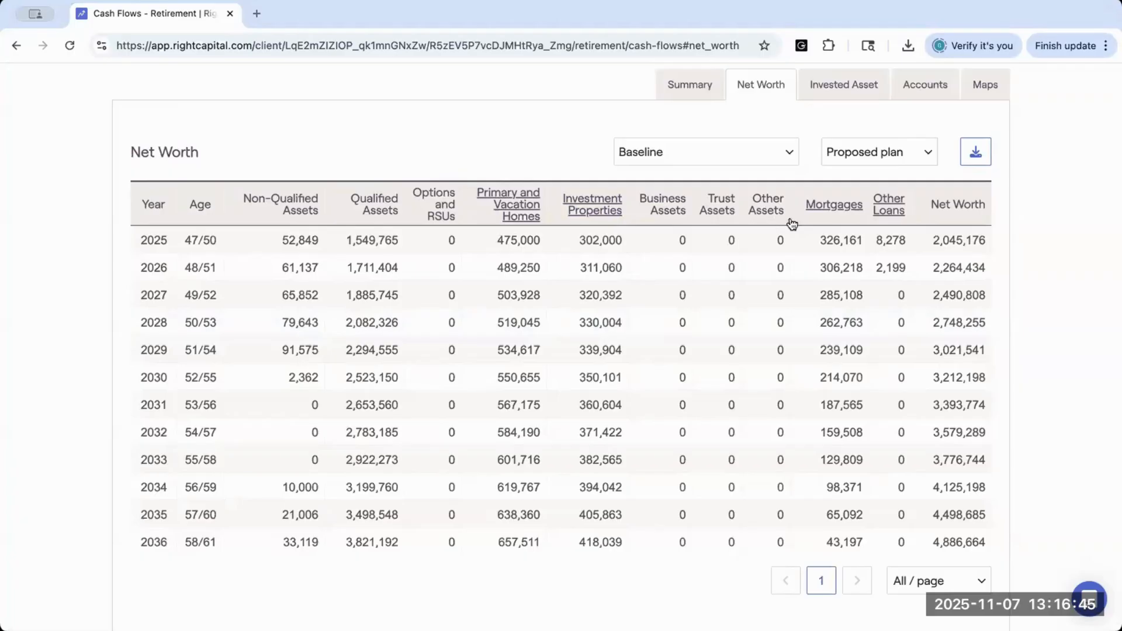
View the Mortgages breakdown of Net Worth through the payoff years of both mortgages, and return to the Net Worth table
left_click(834, 211)
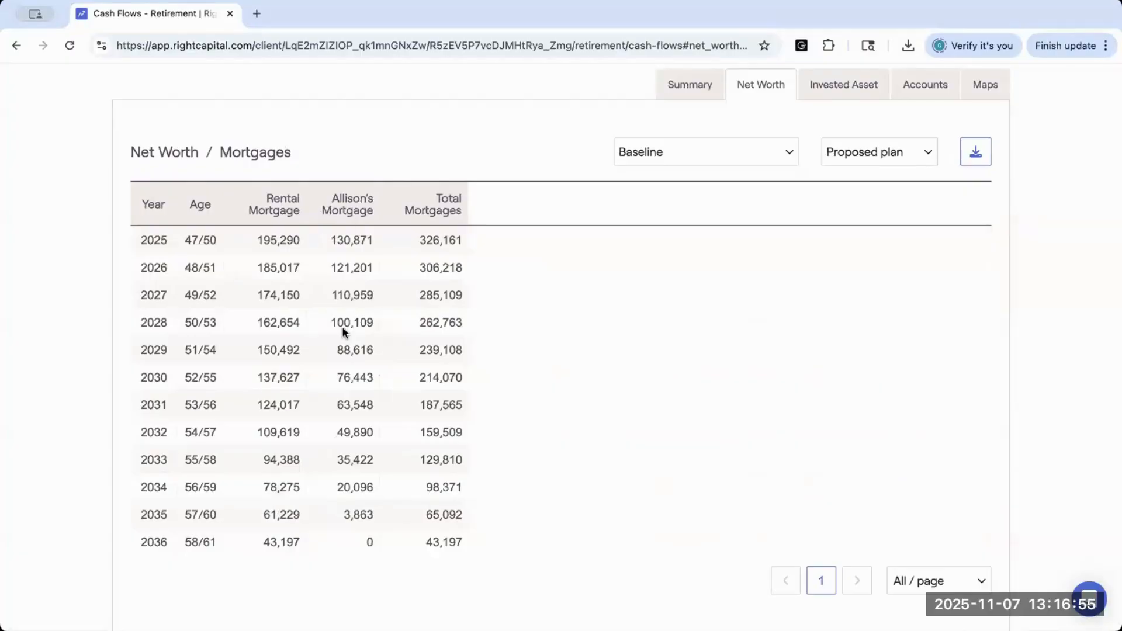
scroll(343, 327, "down", 1)
scroll(343, 332, "down", 3)
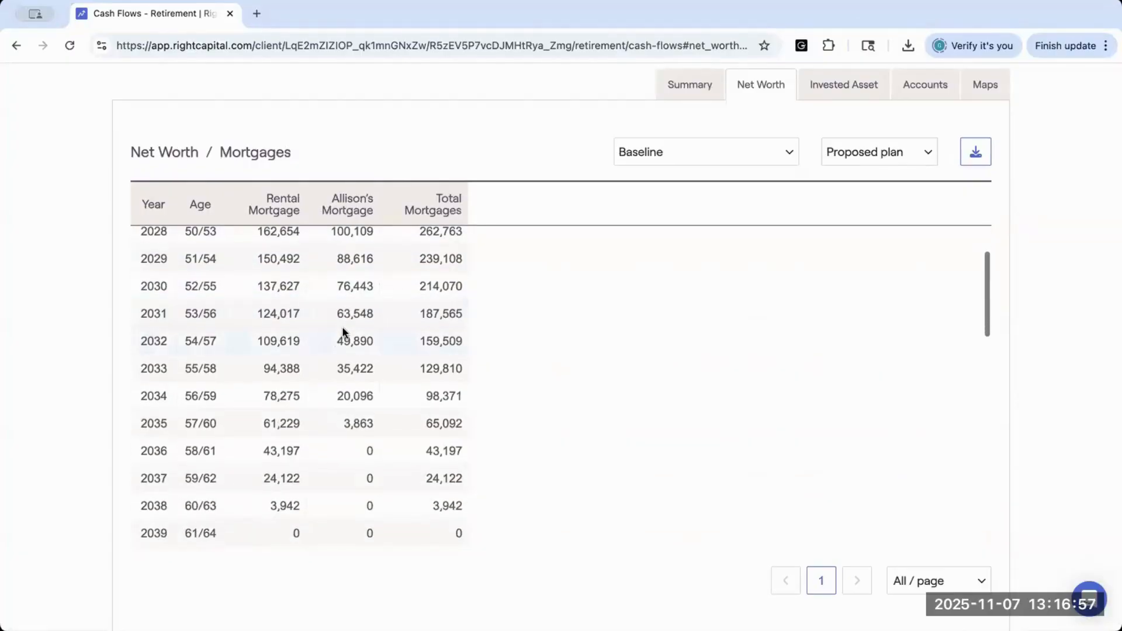
scroll(342, 332, "up", 2)
scroll(343, 332, "up", 1)
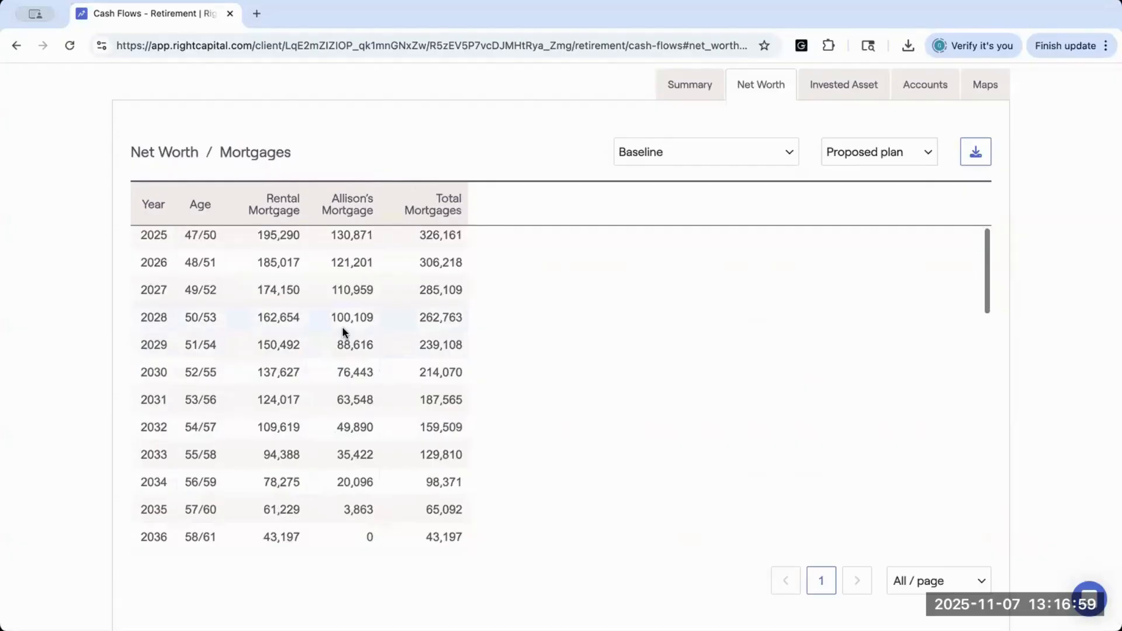
scroll(342, 332, "down", 1)
scroll(343, 331, "down", 5)
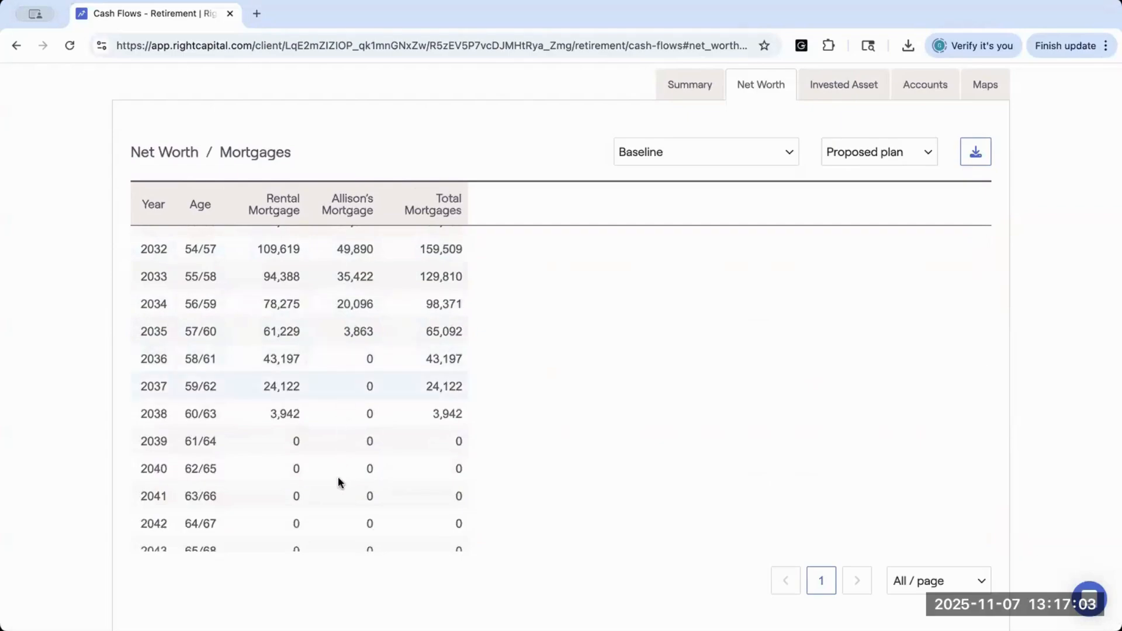
left_click(167, 153)
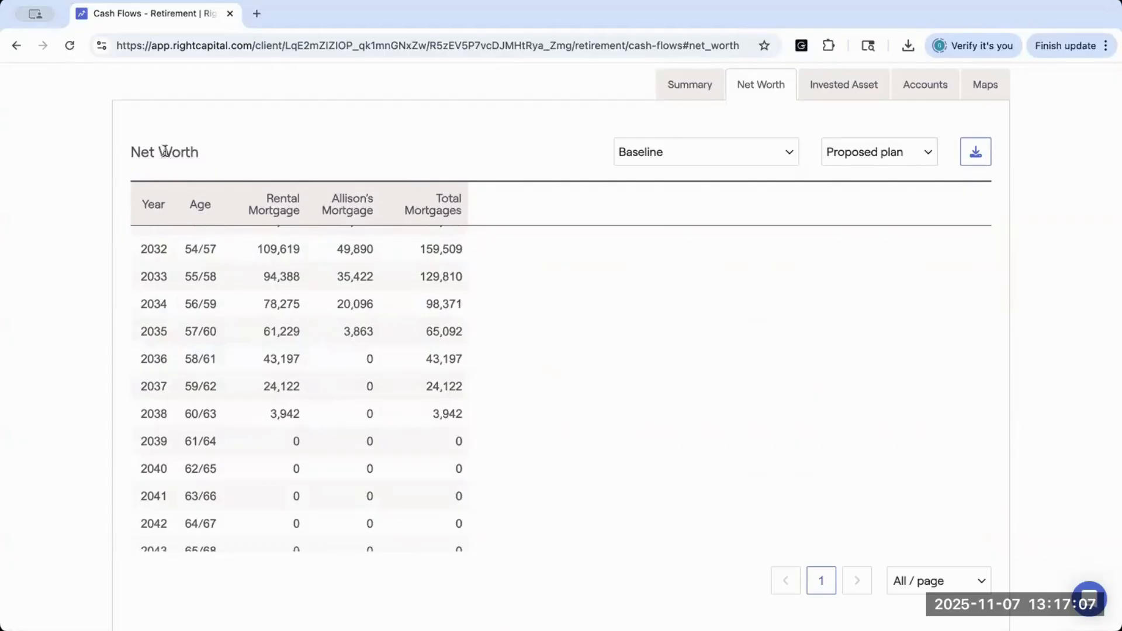
View the Other Loans breakdown of Net Worth from 2025 onward, and return to the Net Worth table
scroll(843, 270, "up", 2)
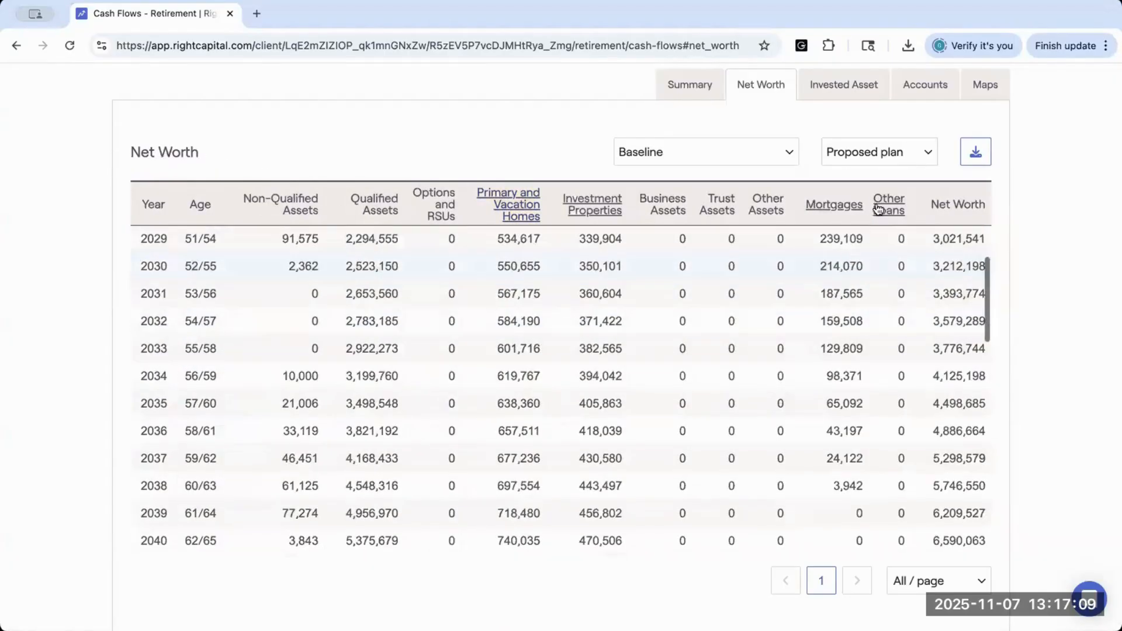
left_click(889, 208)
scroll(387, 315, "up", 2)
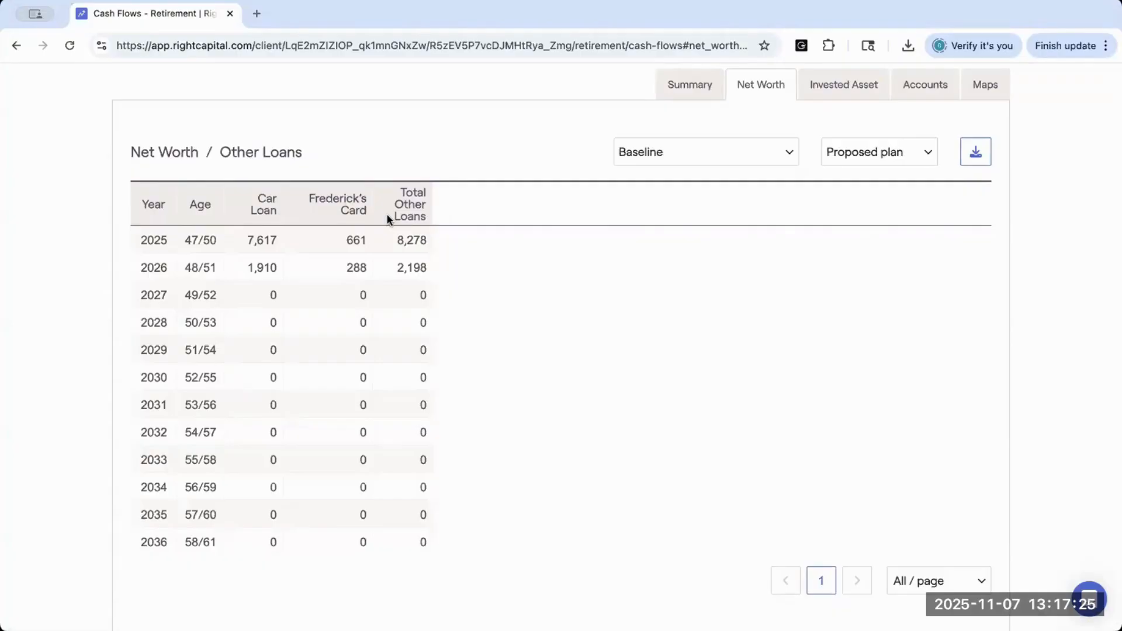
left_click(170, 153)
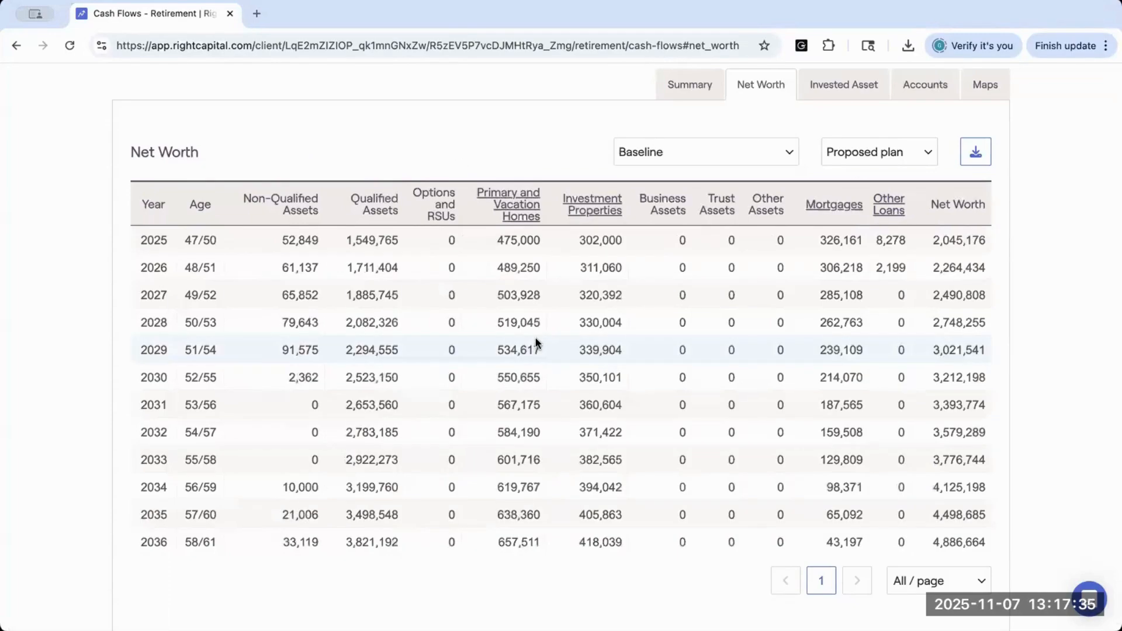
Compare the Invested Asset projection with the cash flow Summary's Planned Saving column, and return to Invested Asset
left_click(832, 90)
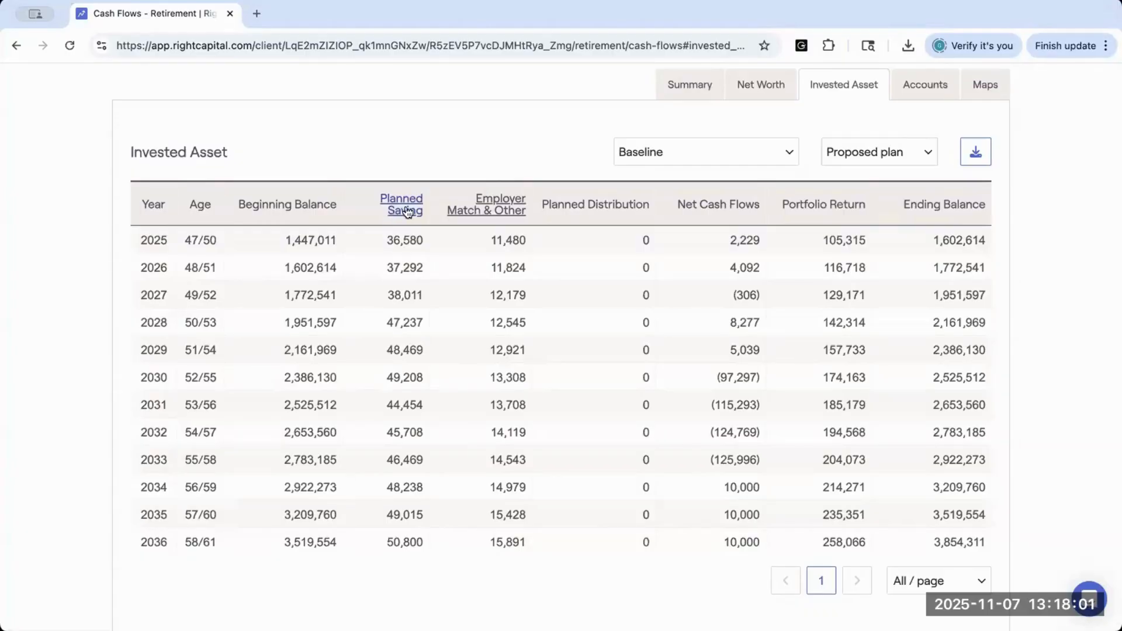
left_click(678, 84)
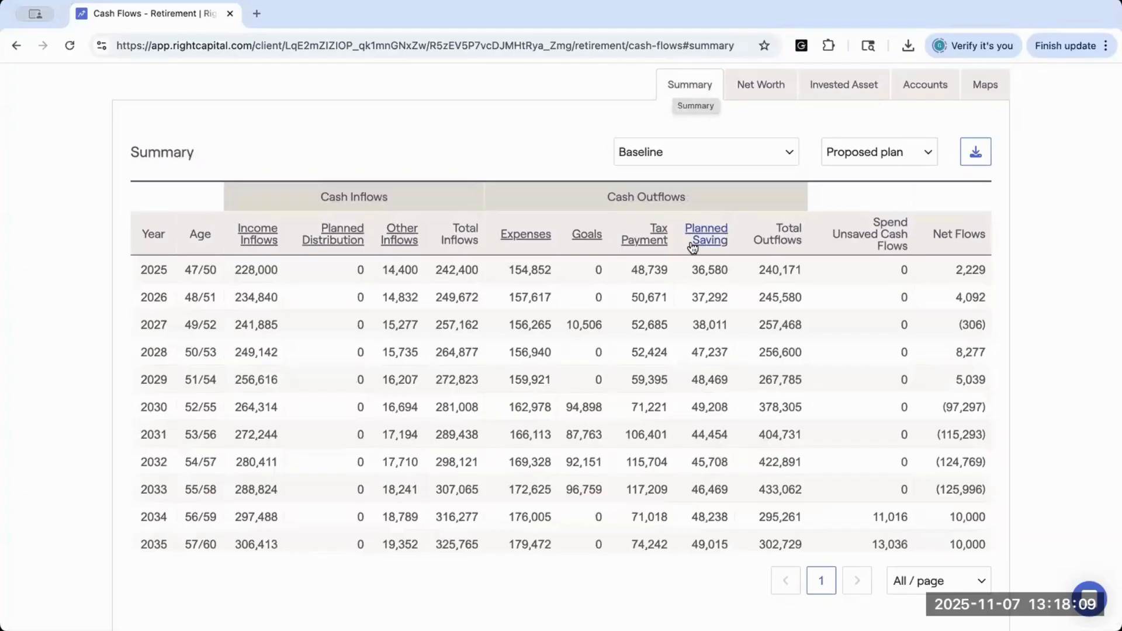
left_click(825, 87)
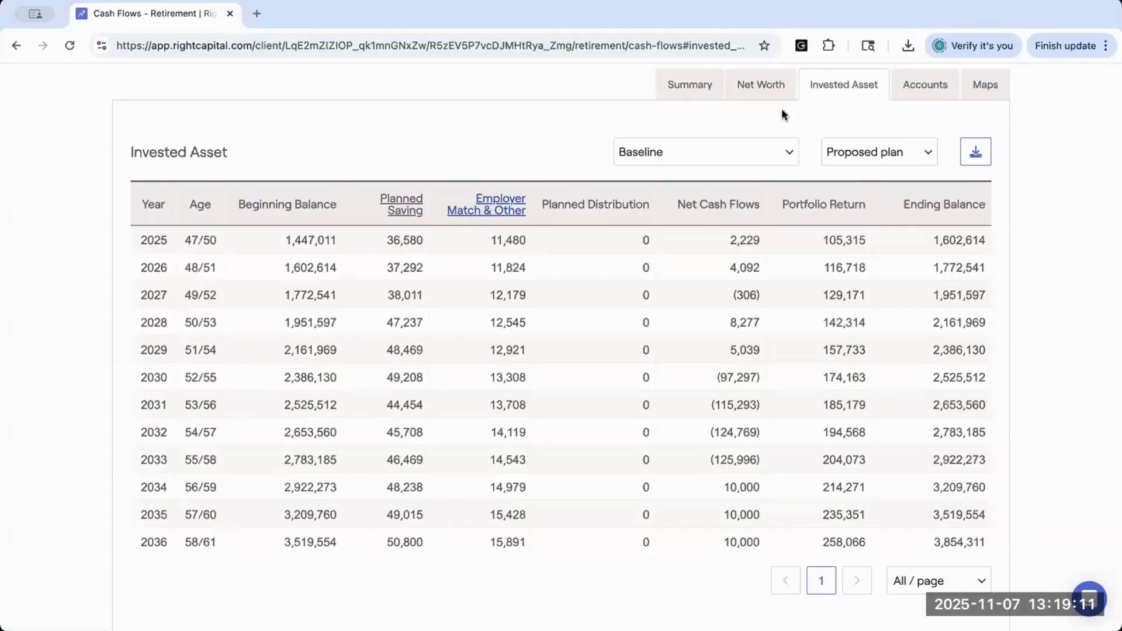
View the Employer Match & Other breakdown and its 401(k) detail for each spouse, and return to the Invested Asset table
left_click(495, 208)
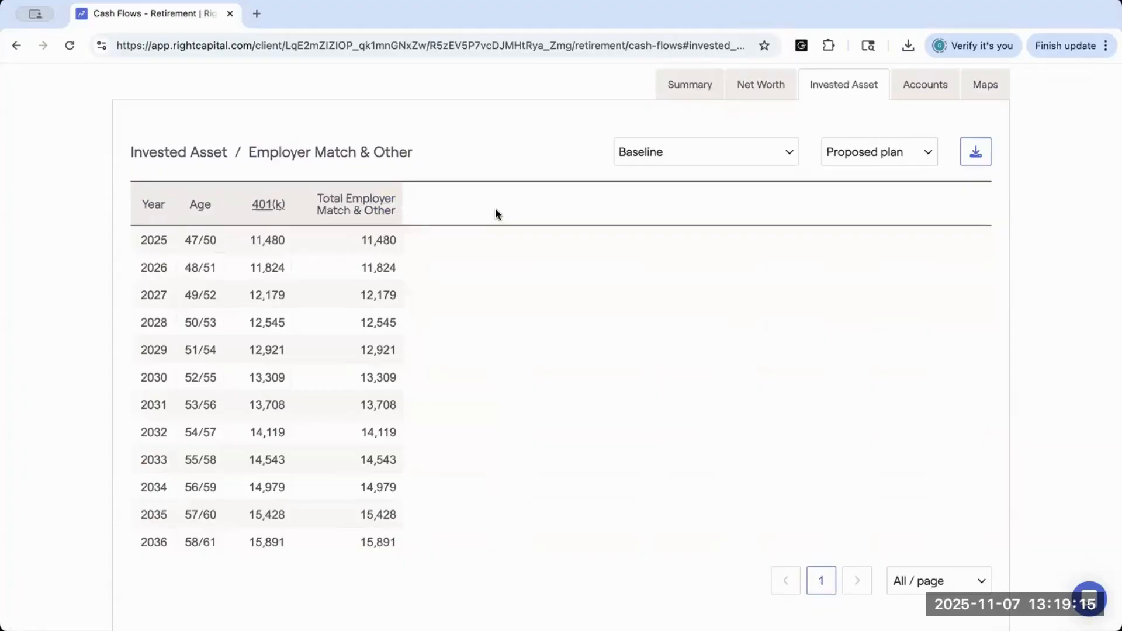
left_click(273, 205)
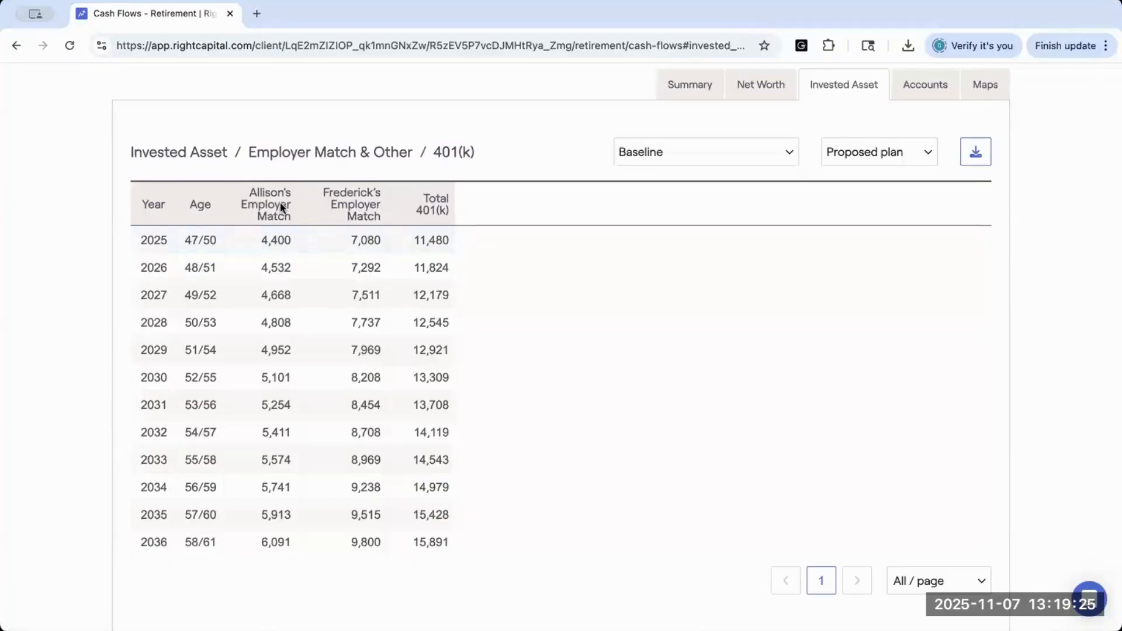
left_click(172, 153)
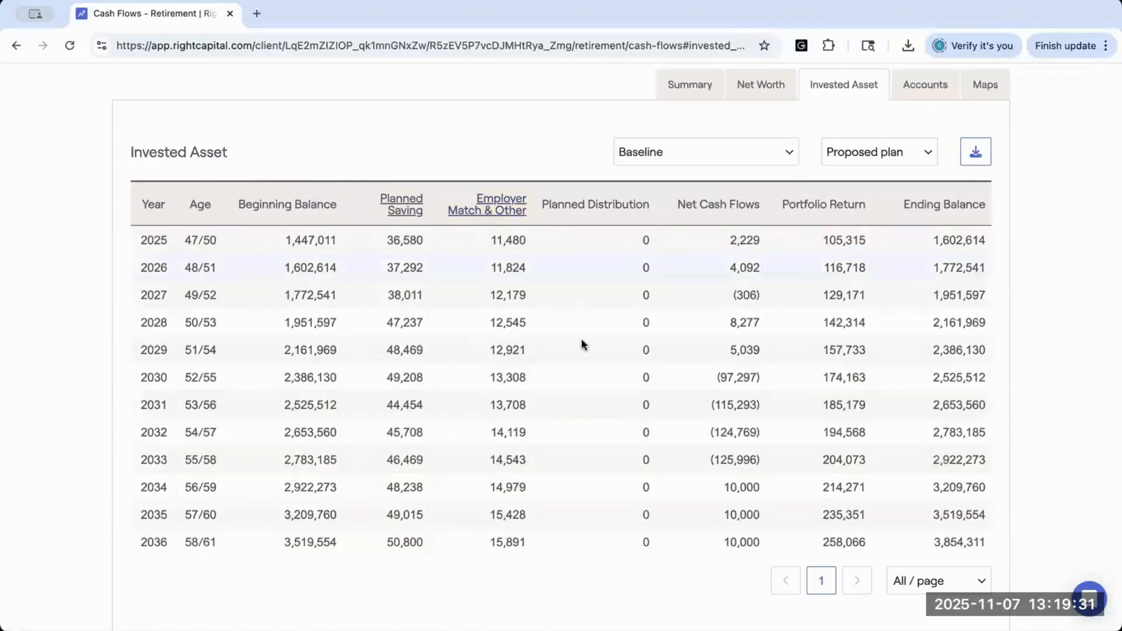
Examine the Invested Asset projection's Planned Distribution and Net Cash Flows columns from 2025 through 2055, and return to the first years
scroll(585, 361, "down", 5)
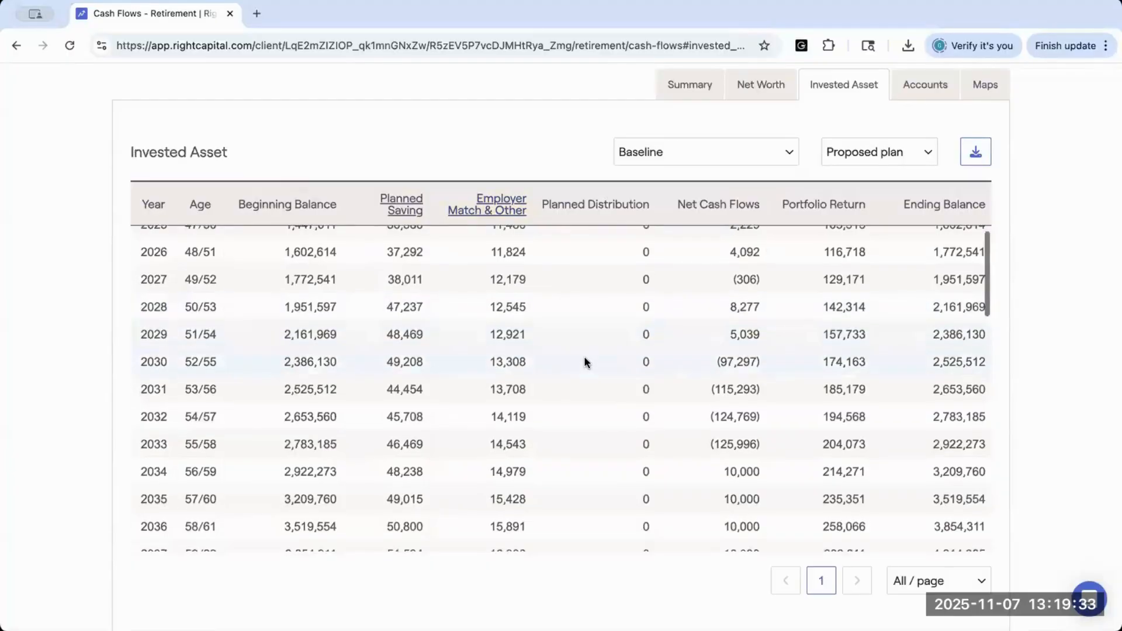
scroll(585, 361, "down", 4)
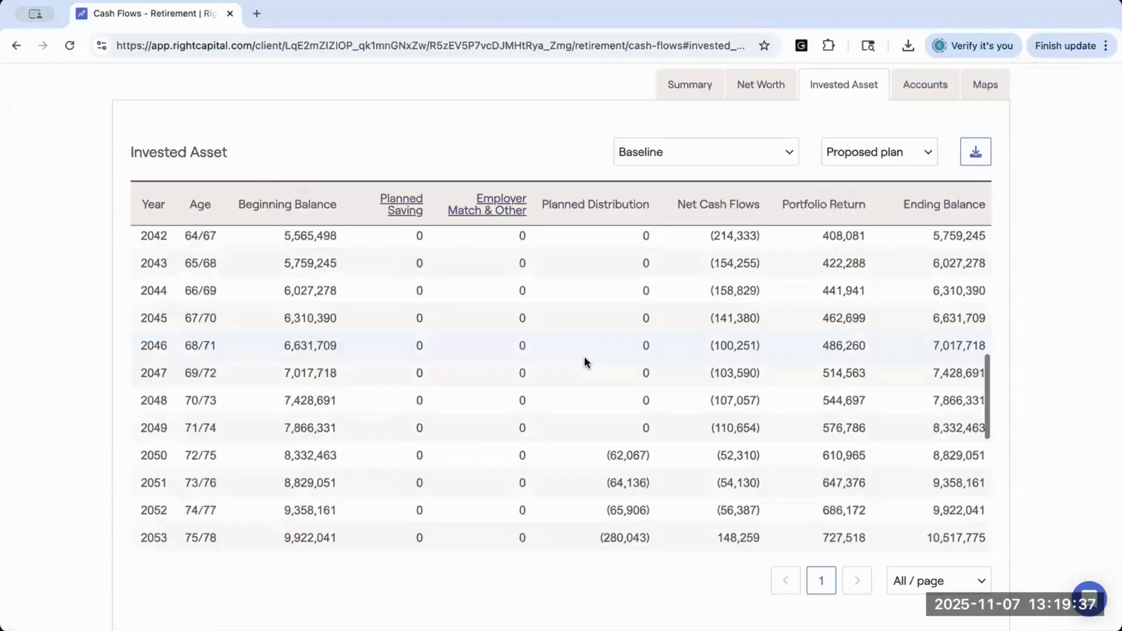
scroll(585, 362, "down", 2)
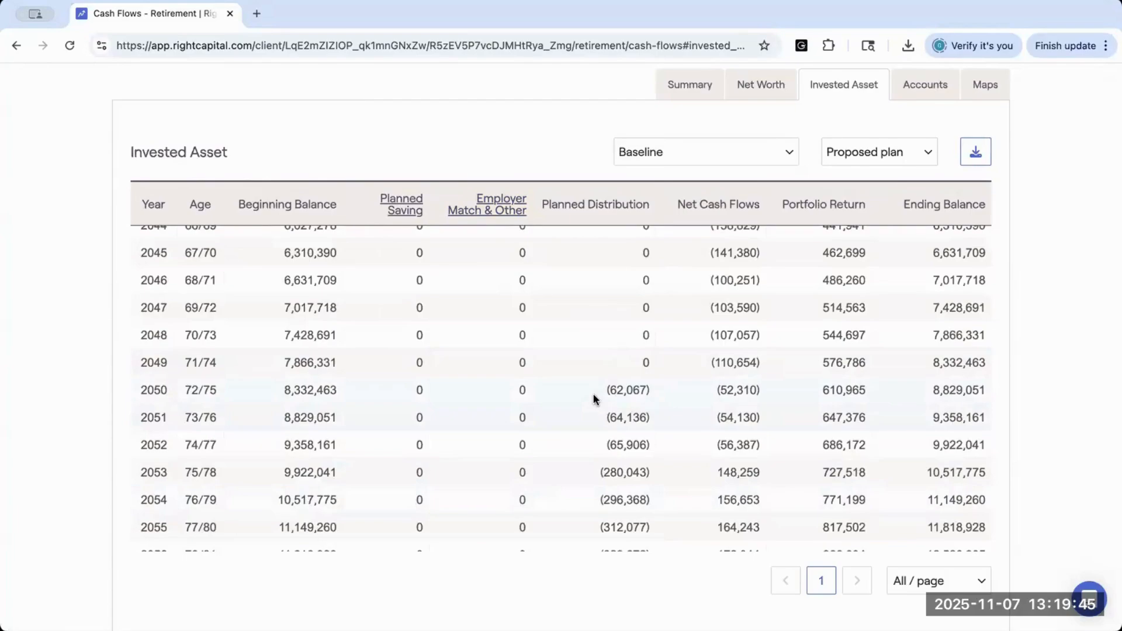
scroll(595, 380, "up", 5)
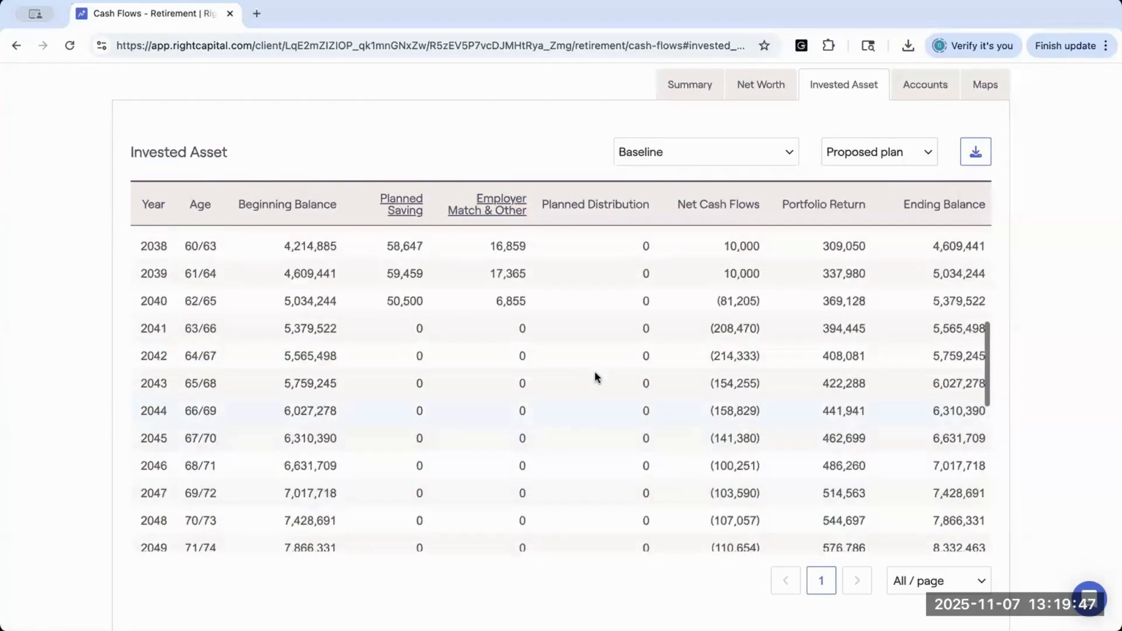
scroll(596, 377, "up", 6)
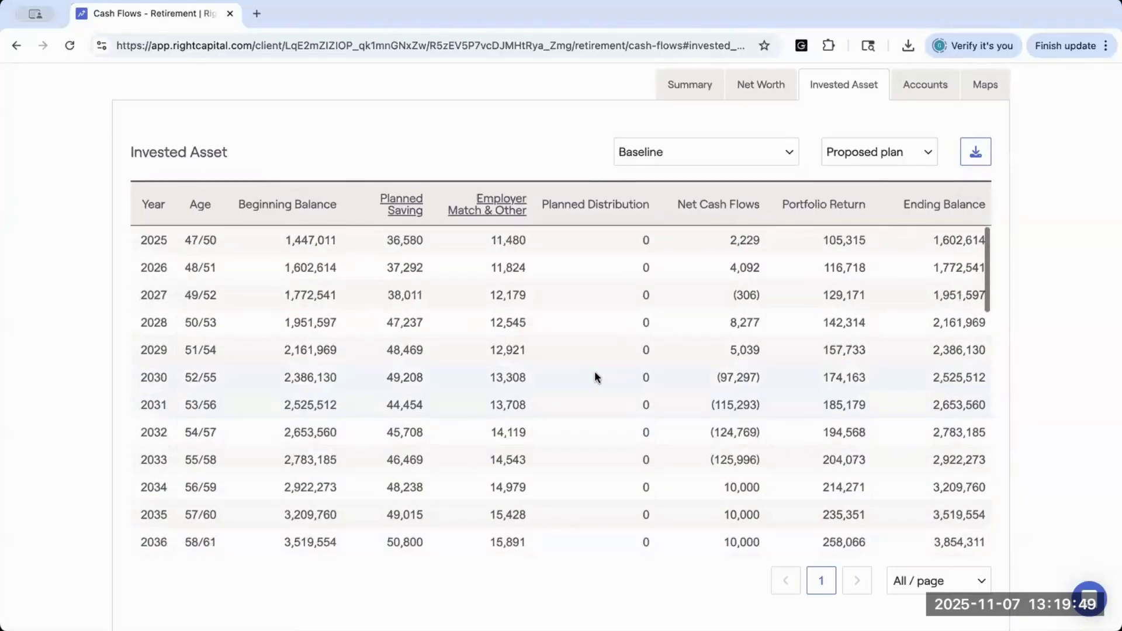
scroll(594, 377, "down", 1)
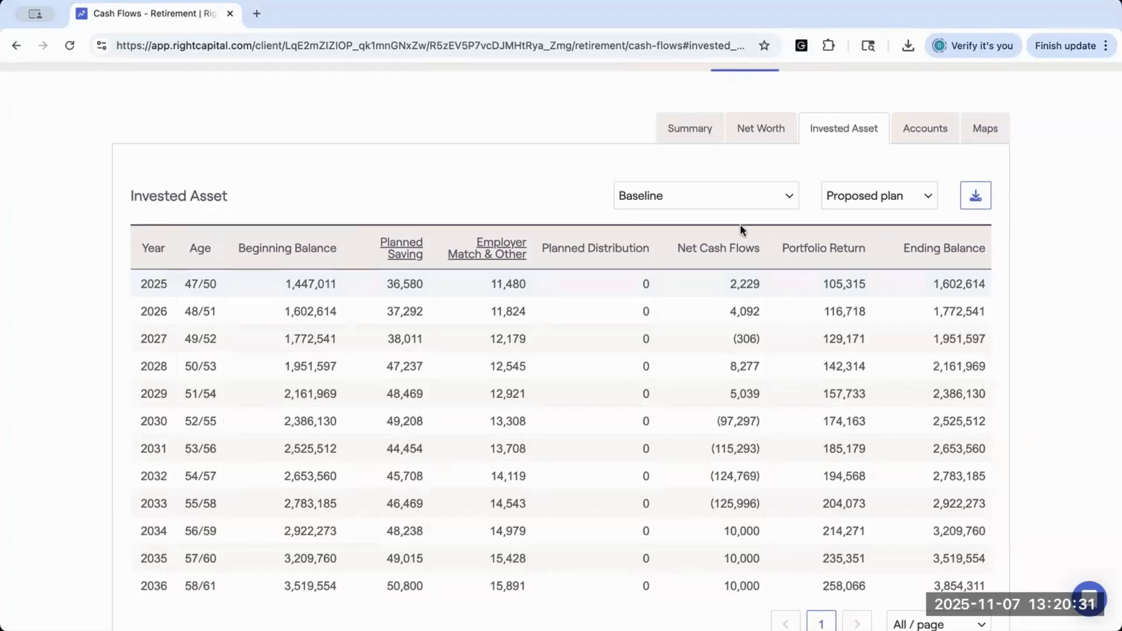
View the investment Asset Allocation summary and compare the annual return and standard deviation of the current and target allocations
scroll(462, 160, "up", 1)
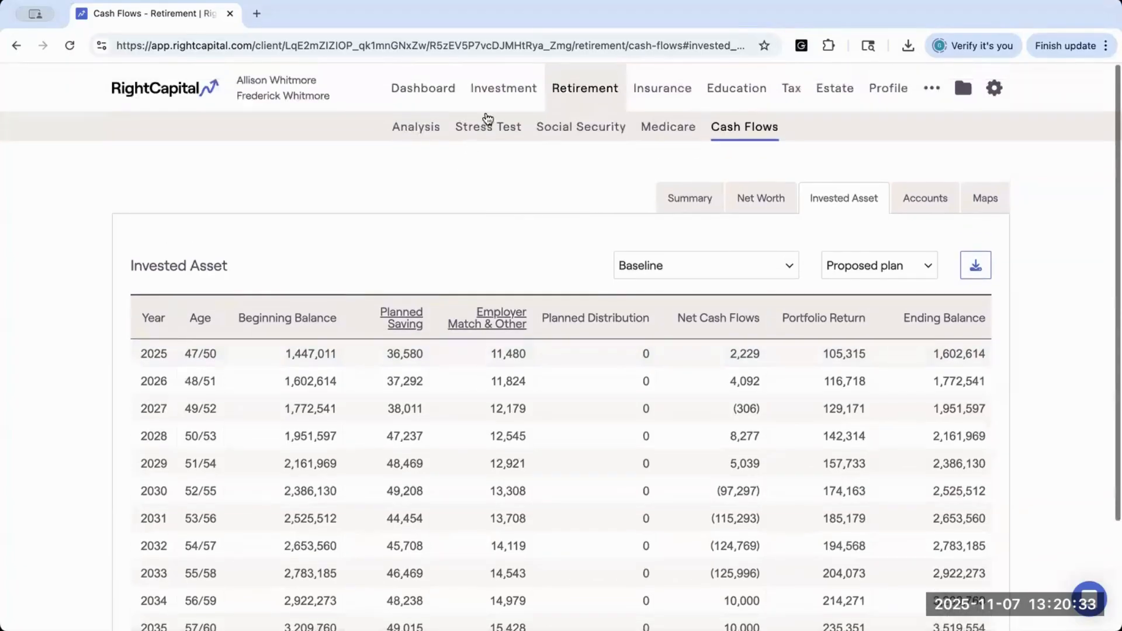
left_click(501, 89)
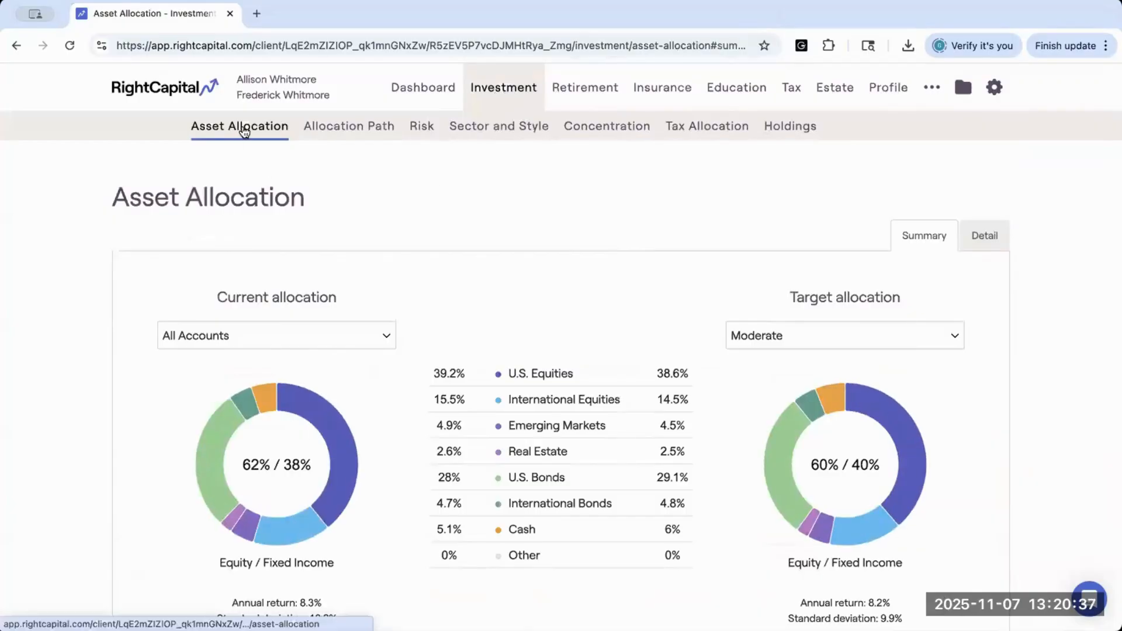
scroll(264, 306, "down", 1)
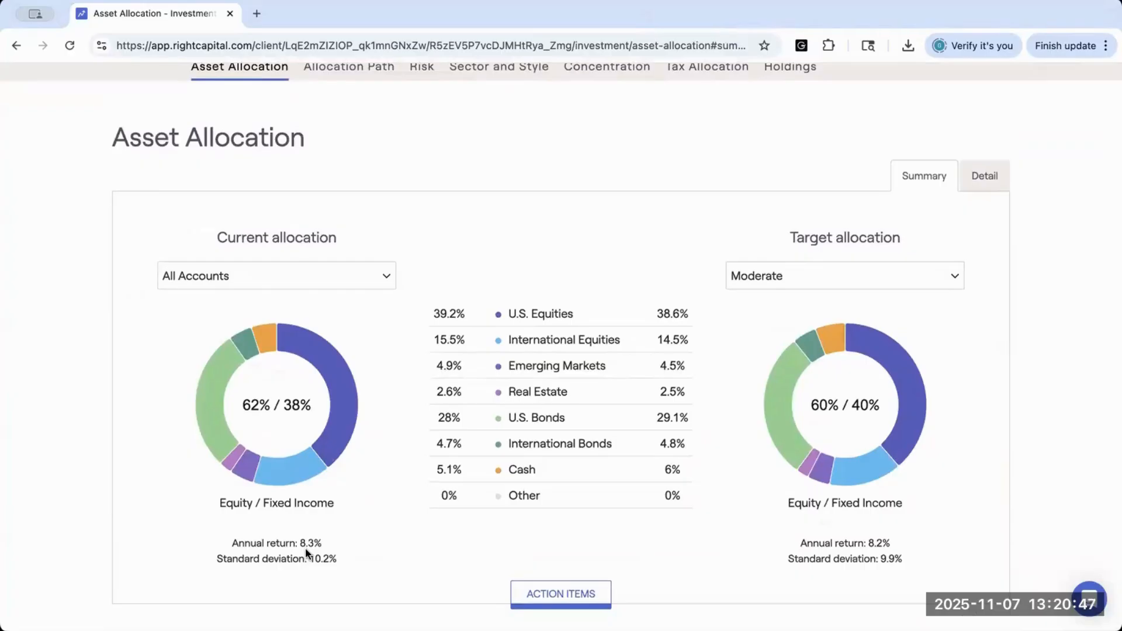
scroll(412, 279, "up", 1)
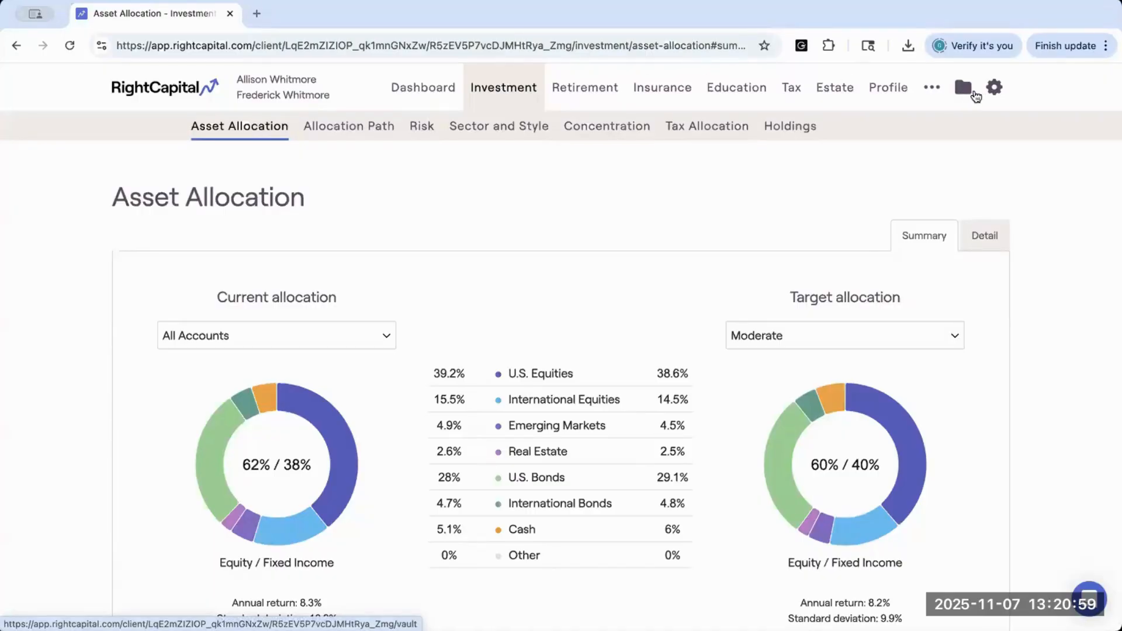
Review the Return Assumptions in the client settings for every asset class, from U.S. Equities through Other
left_click(994, 88)
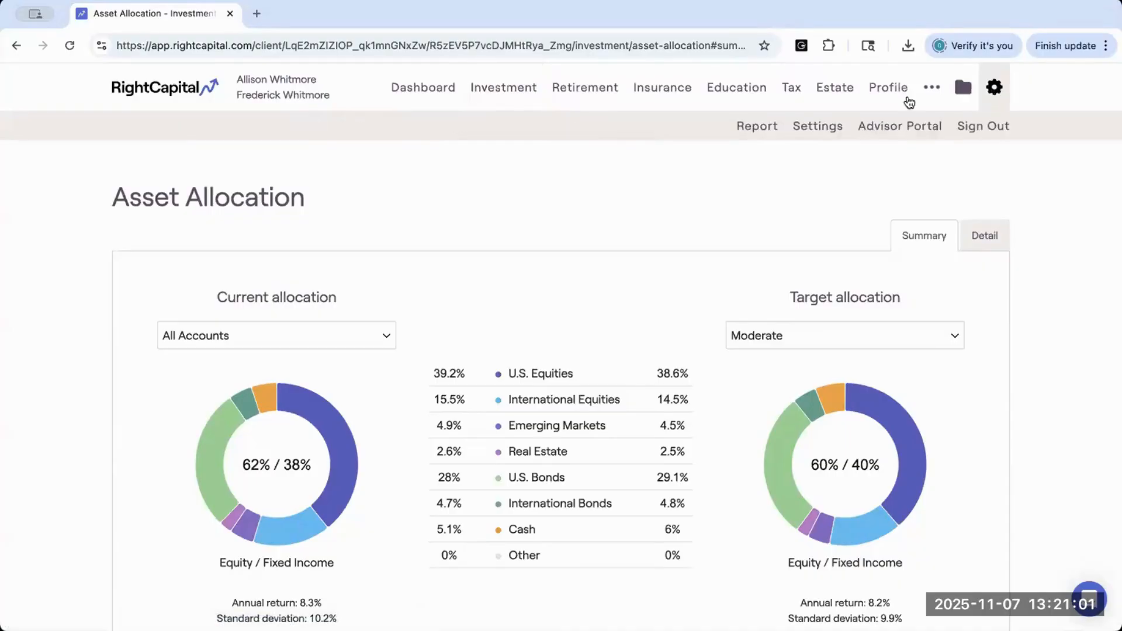
left_click(816, 129)
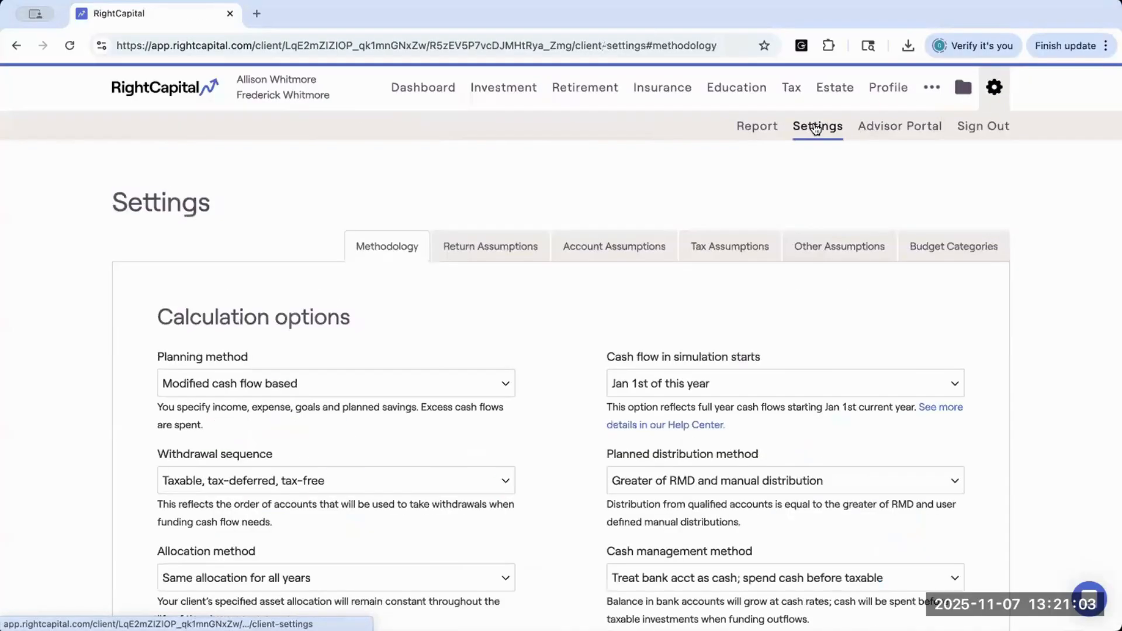
left_click(488, 248)
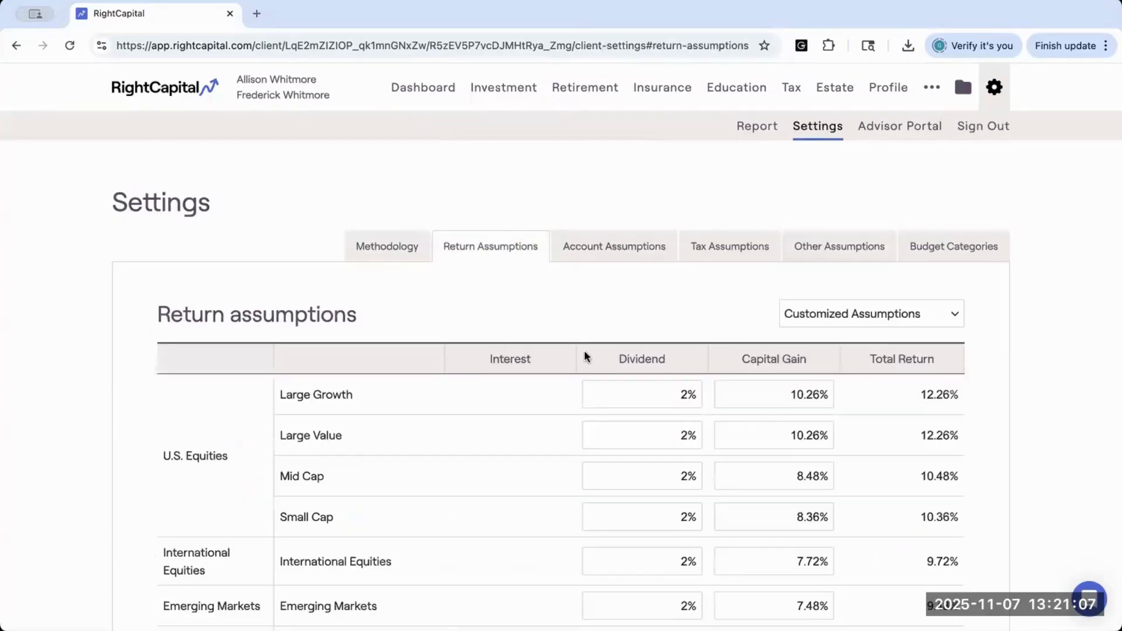
scroll(584, 353, "down", 2)
scroll(584, 353, "down", 6)
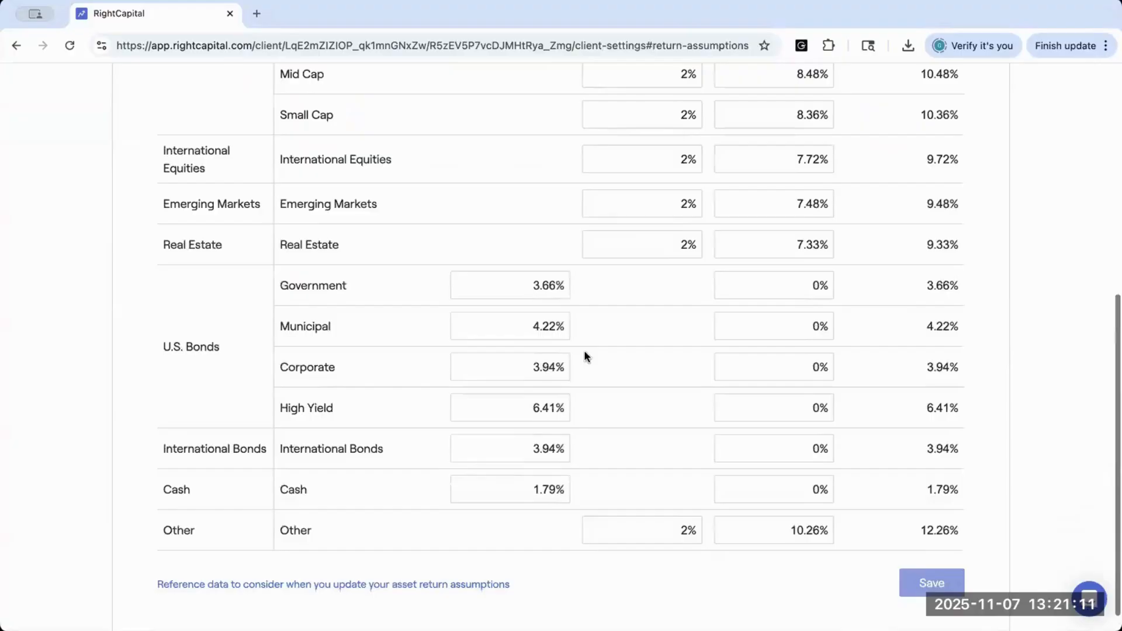
scroll(585, 352, "up", 4)
scroll(585, 351, "up", 2)
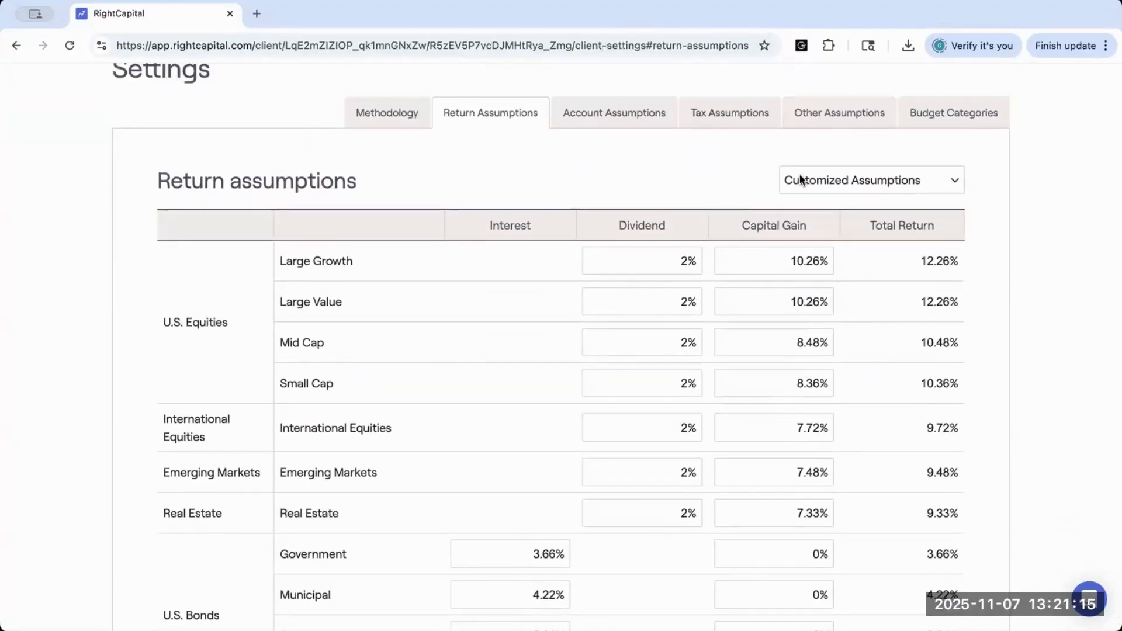
View the available return assumption sets and keep Customized Assumptions selected
left_click(800, 178)
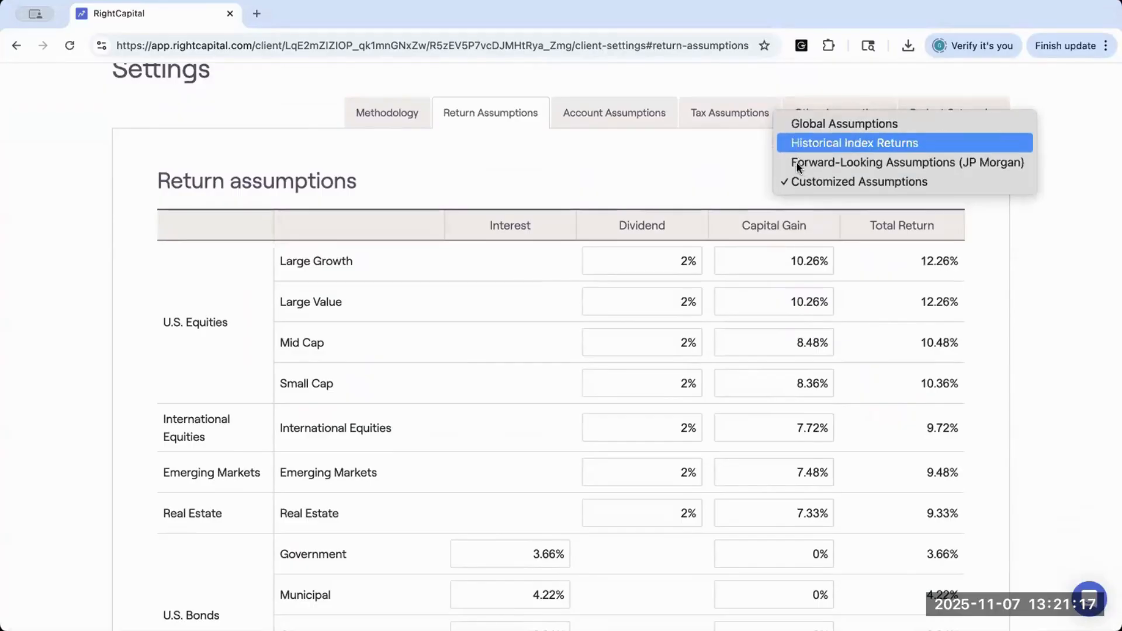
left_click(708, 188)
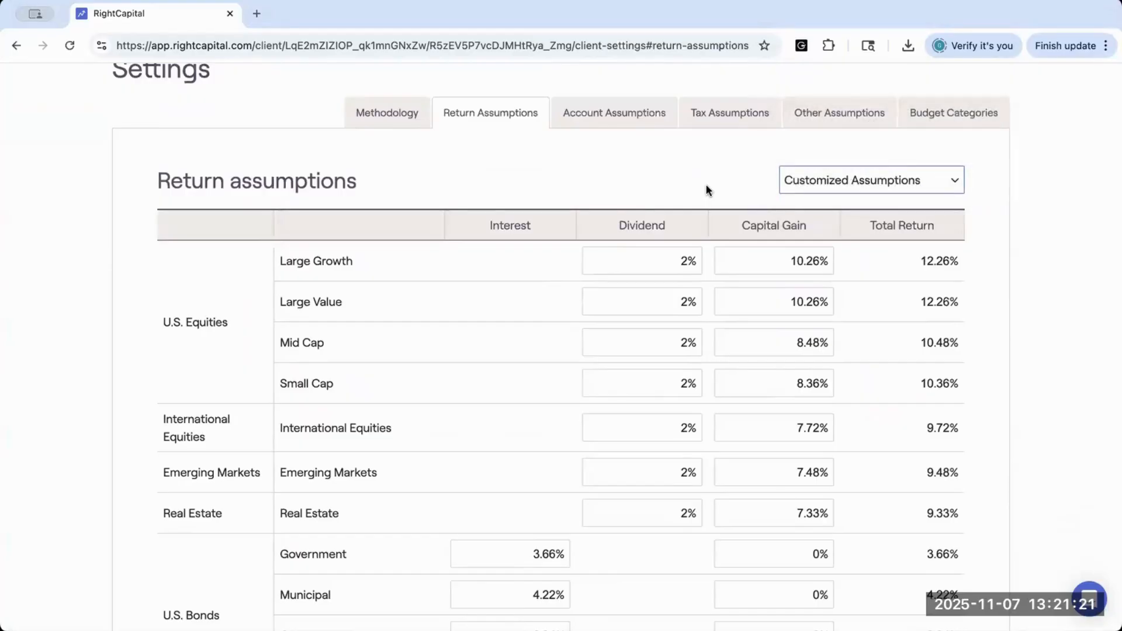
scroll(707, 190, "up", 3)
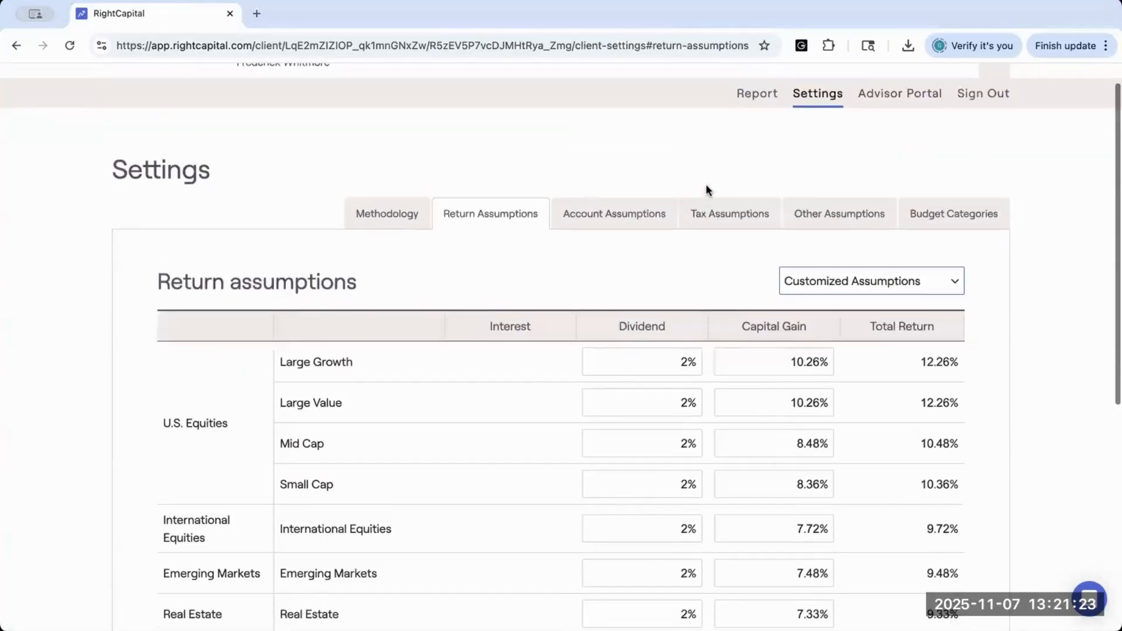
Return to the retirement Cash Flows and show the Ending balance by accounts table
mouse_move(265, 95)
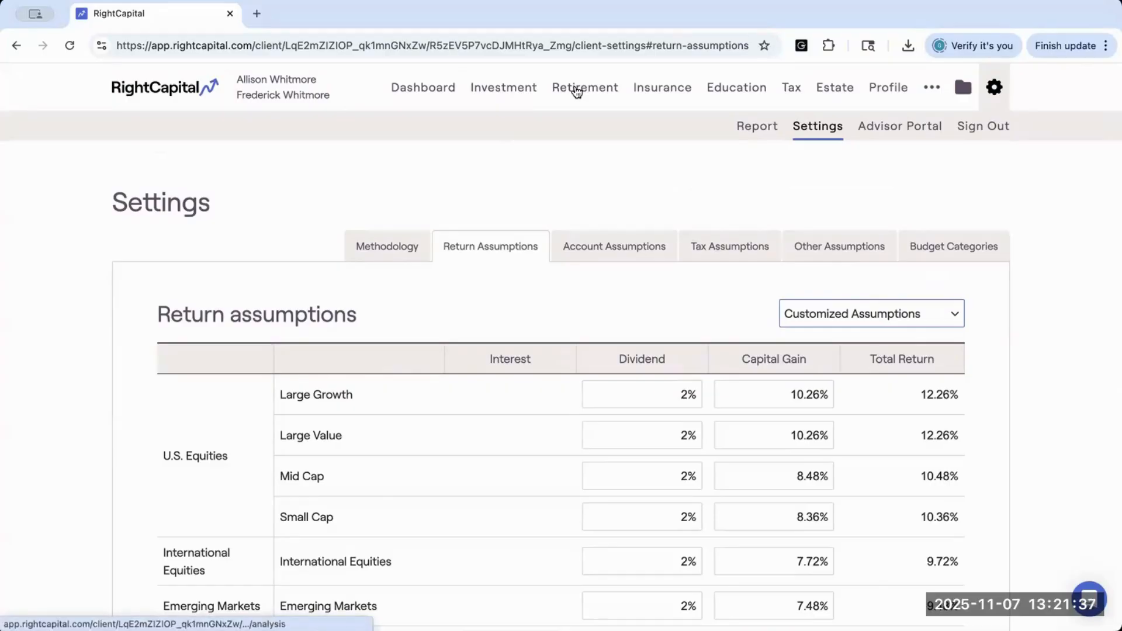
left_click(577, 89)
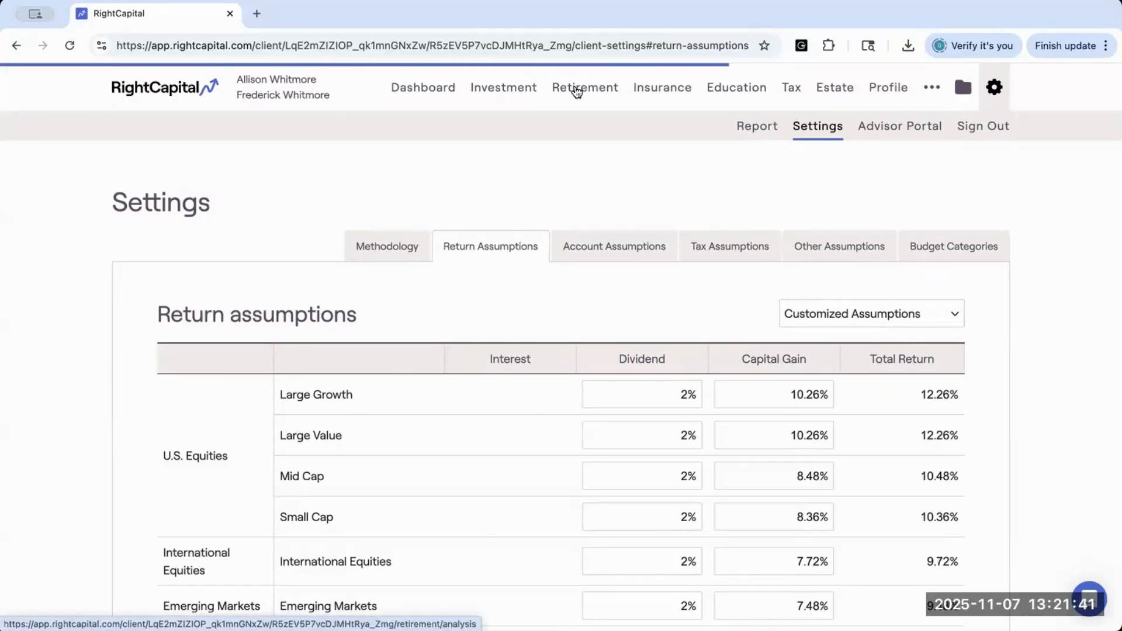
left_click(735, 87)
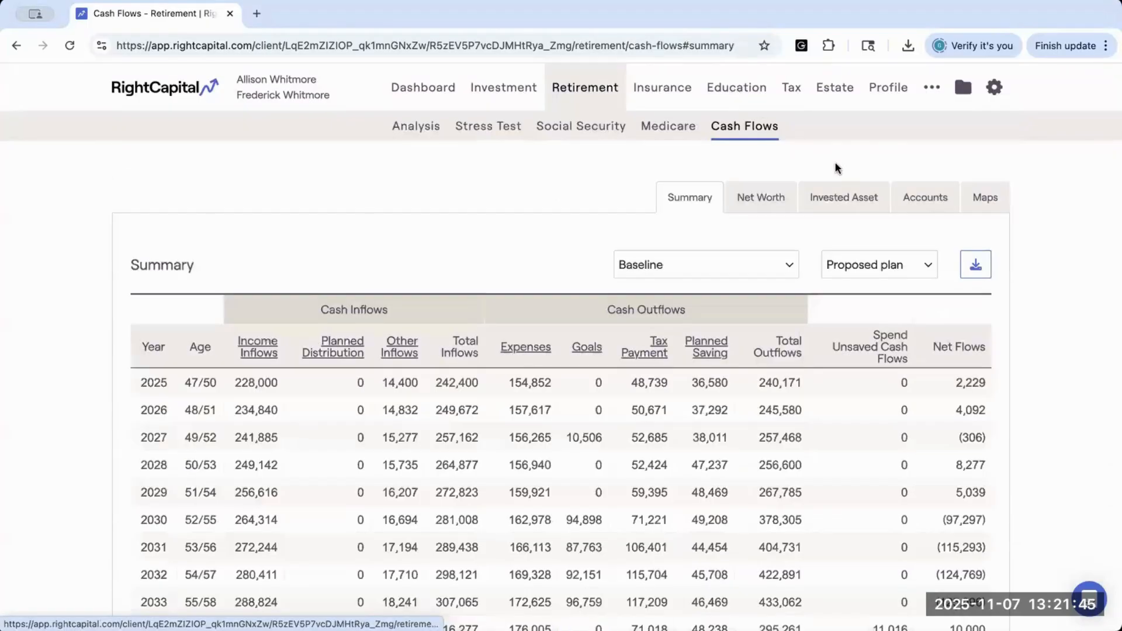
left_click(915, 196)
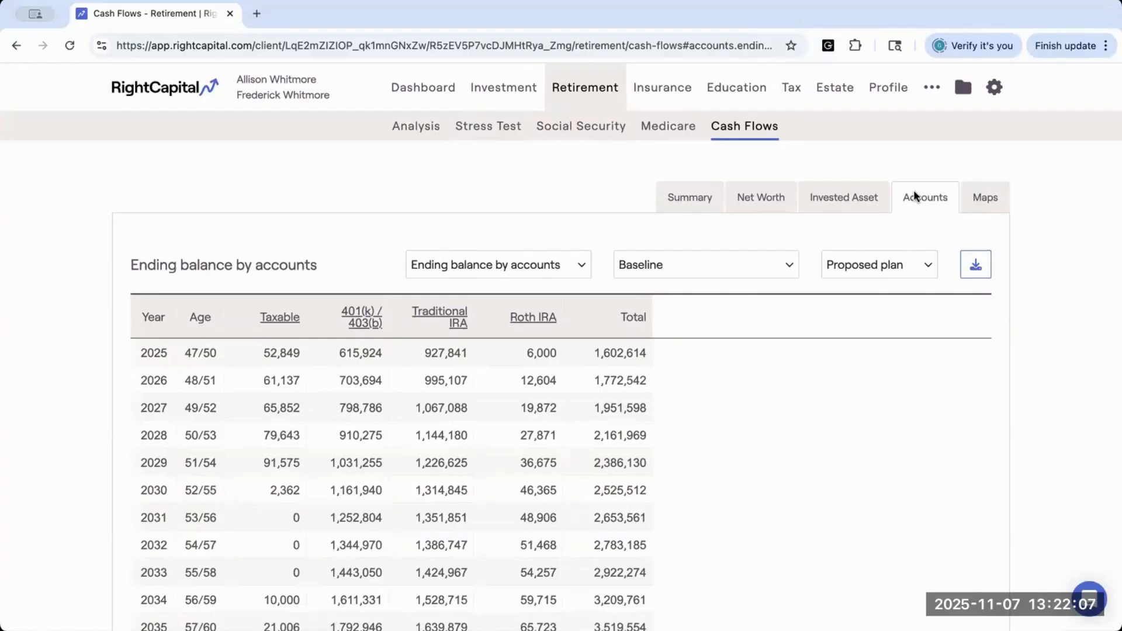
View the Taxable and 401(k) breakdowns of the ending balances, returning to the accounts table after each
left_click(273, 319)
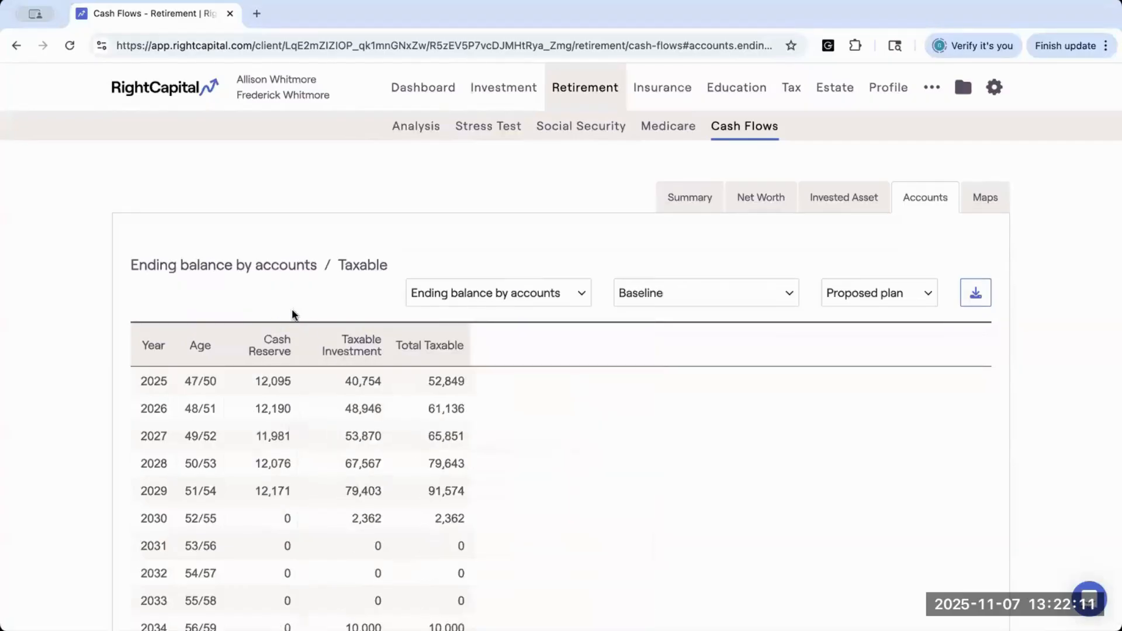
left_click(253, 268)
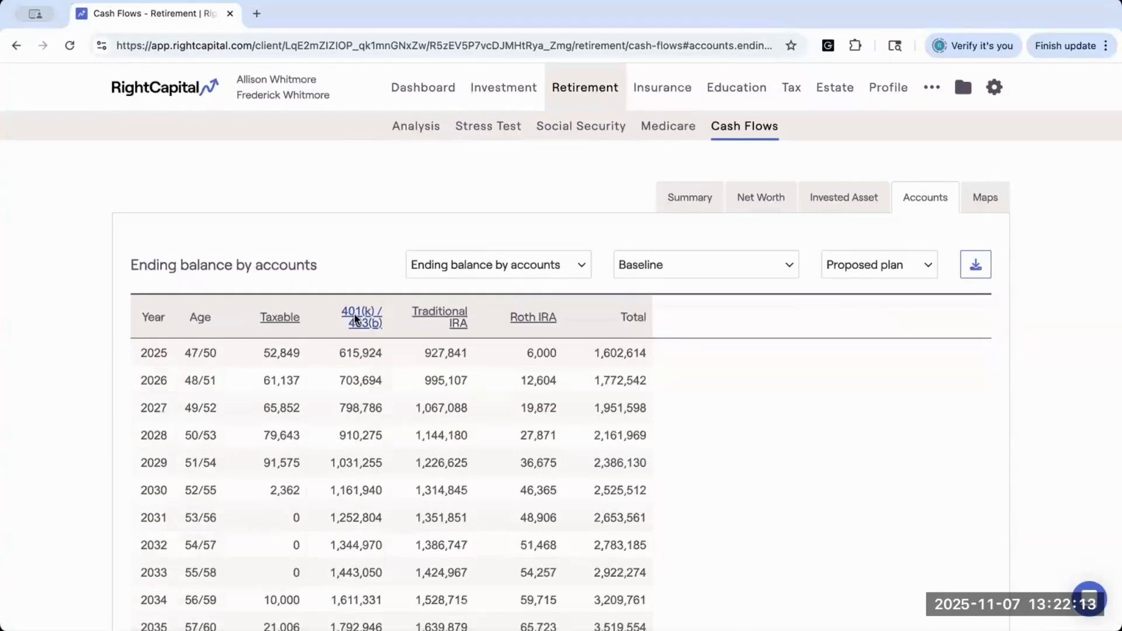
left_click(355, 318)
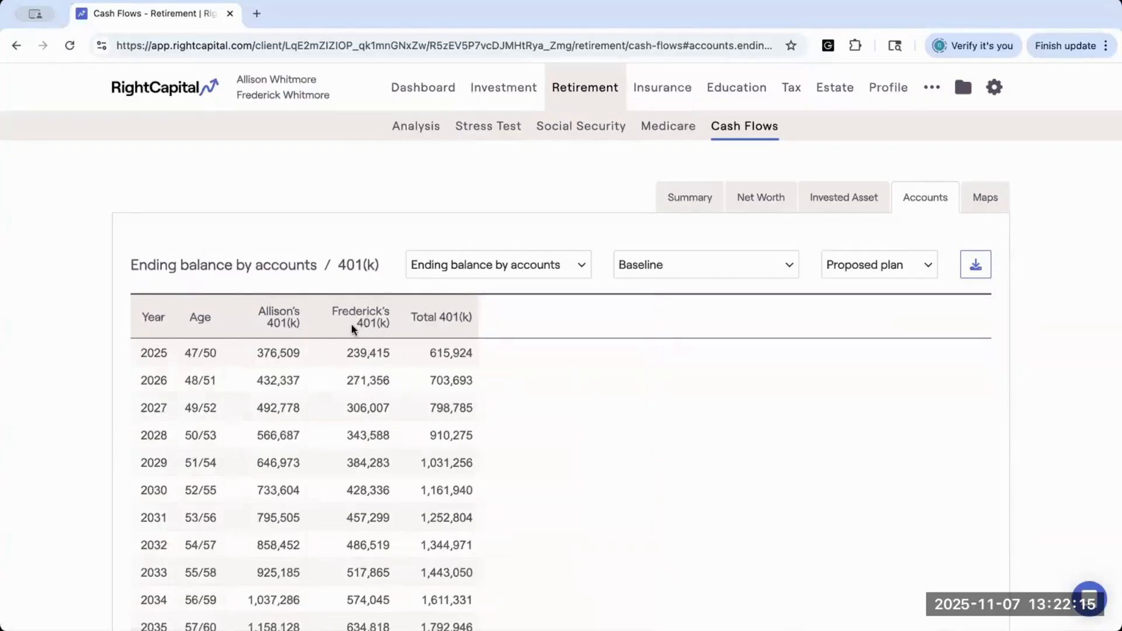
left_click(275, 268)
View the Traditional IRA and Roth IRA breakdowns of the ending balances, returning to the accounts table after each
left_click(438, 324)
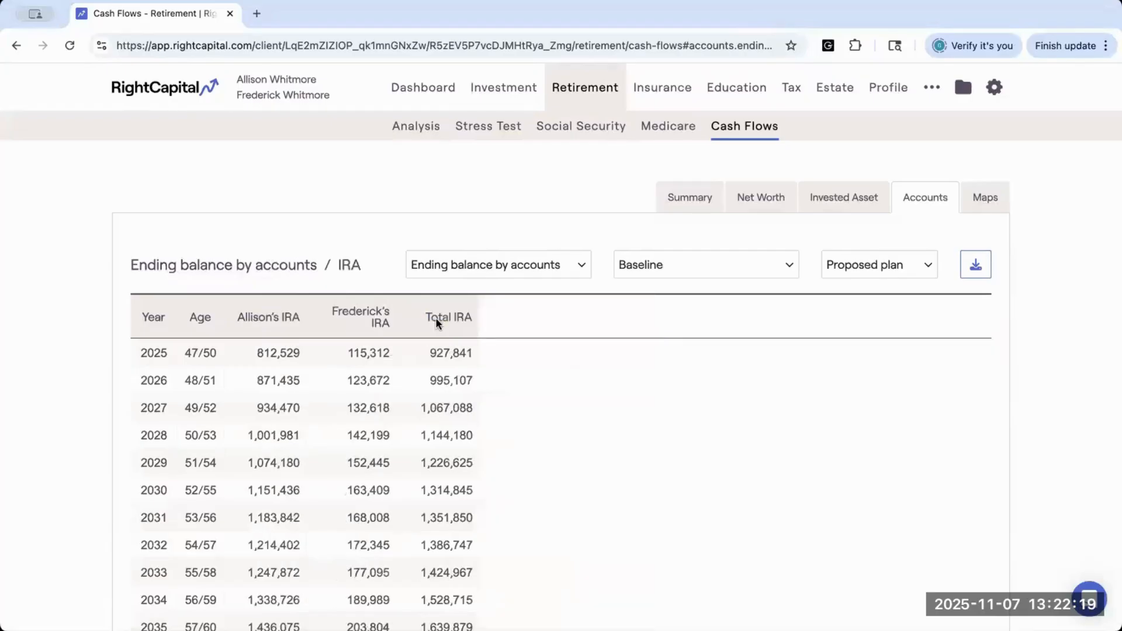
left_click(311, 267)
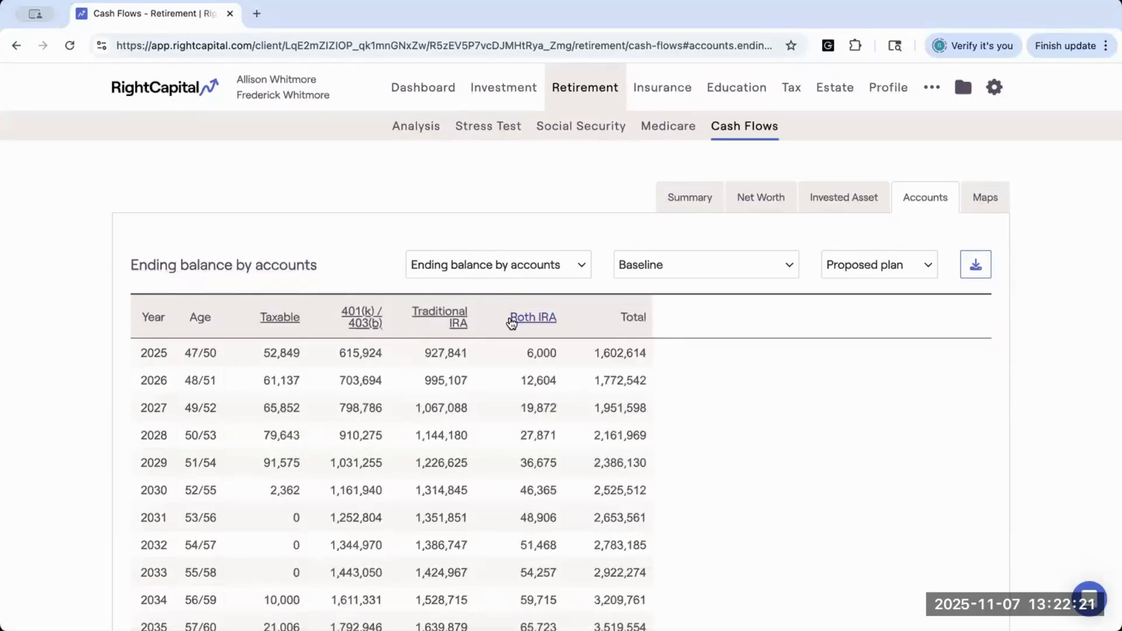
left_click(532, 319)
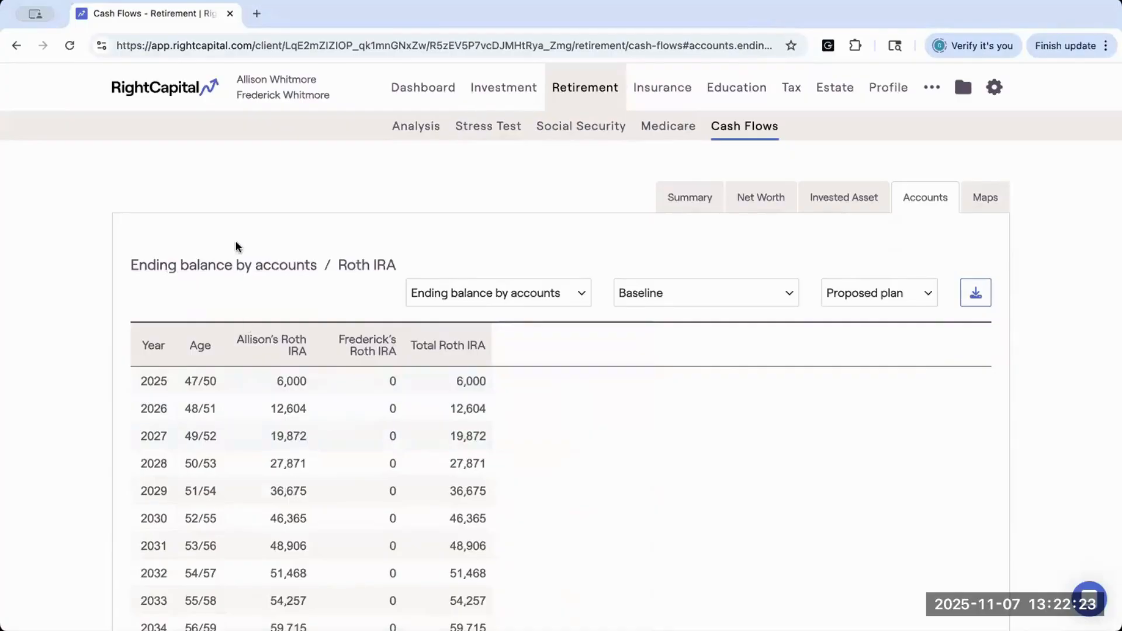
left_click(244, 267)
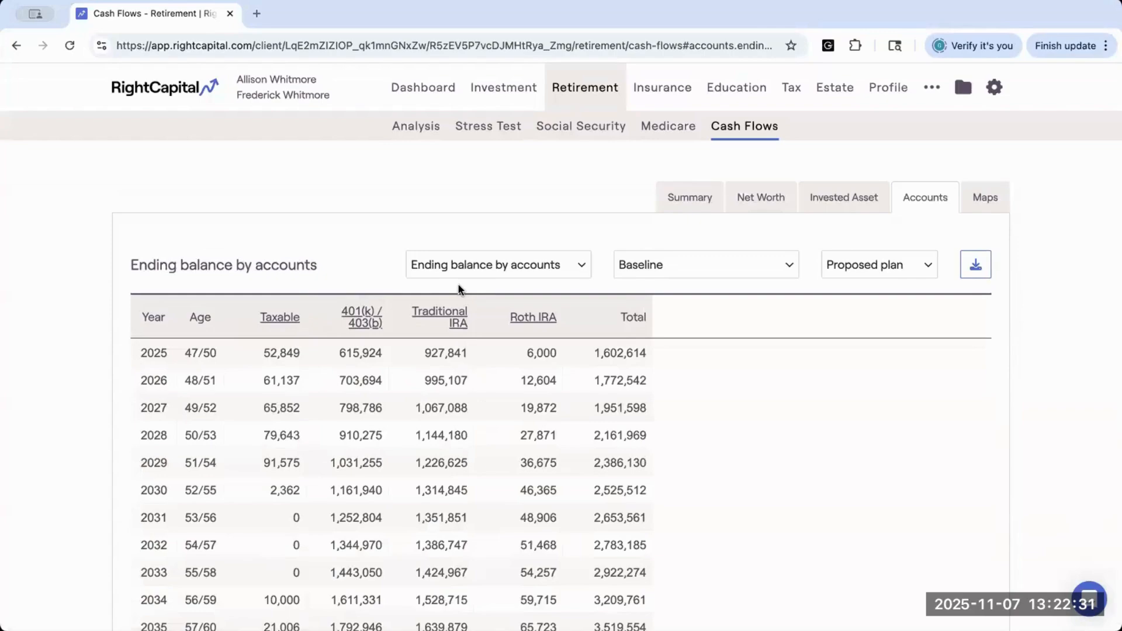
Compare the Addition to accounts table with the cash flow Summary's Net Flows column, and return to Addition to accounts
left_click(581, 264)
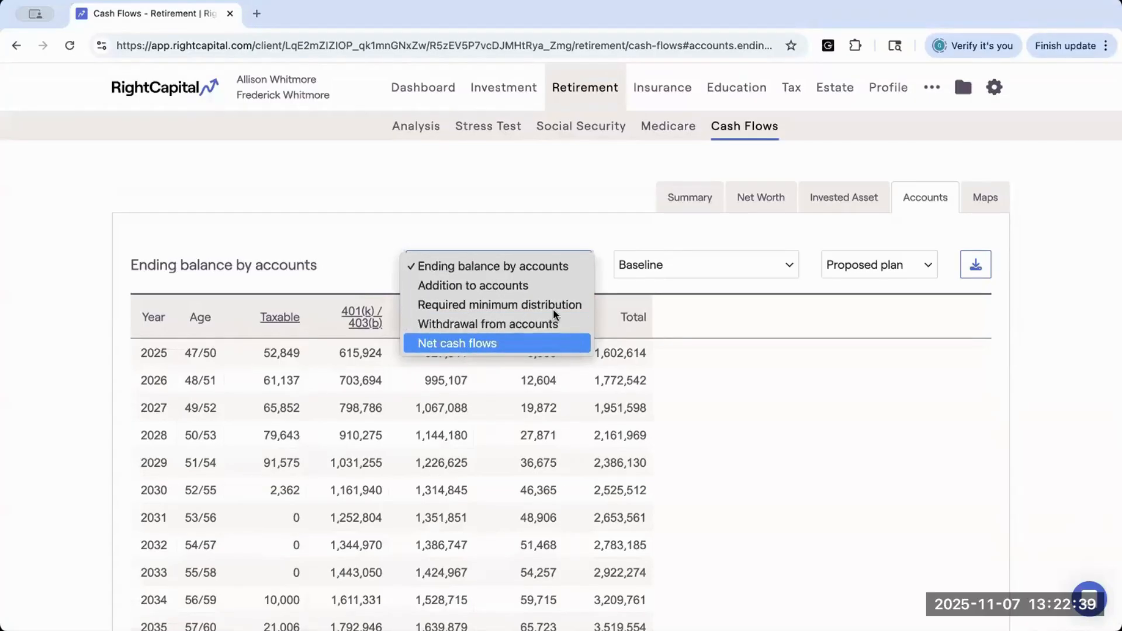
left_click(506, 286)
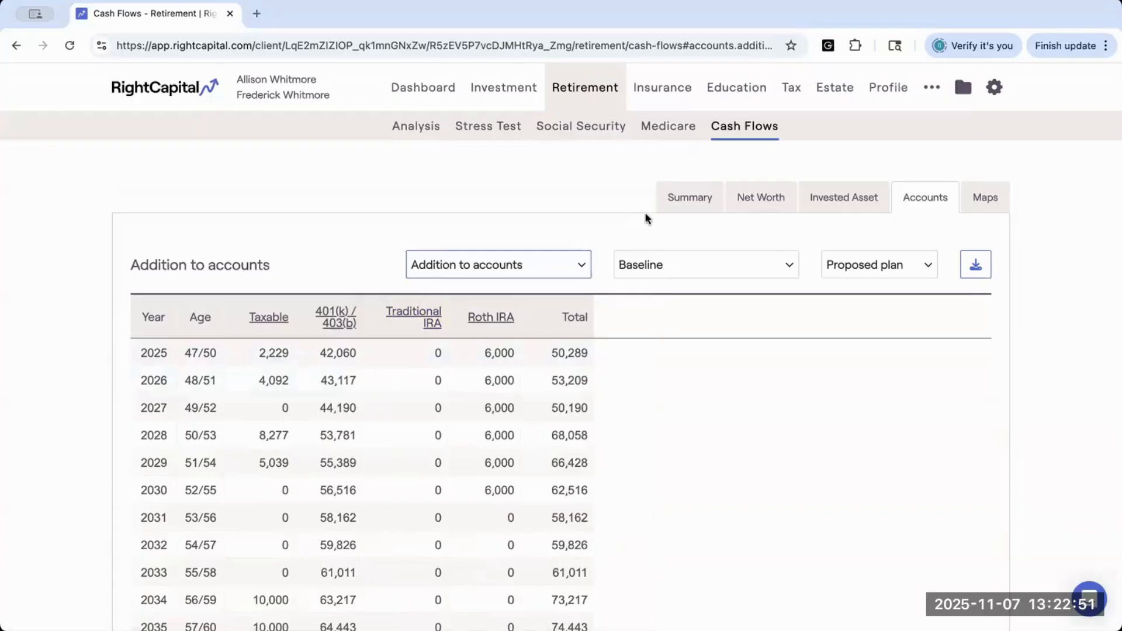
left_click(681, 200)
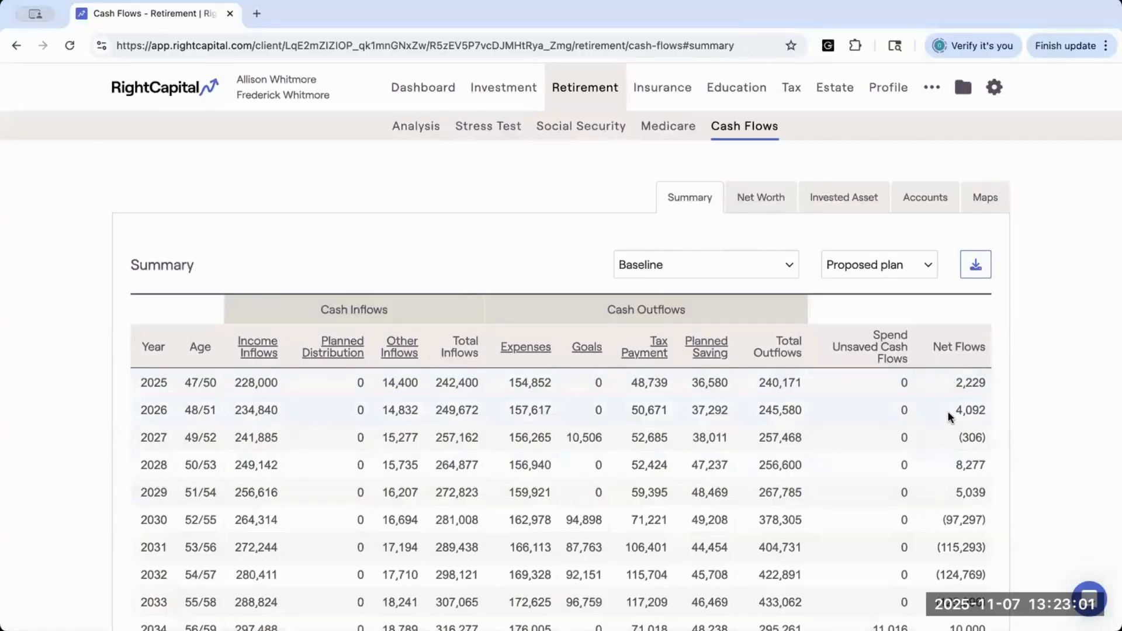
left_click(931, 202)
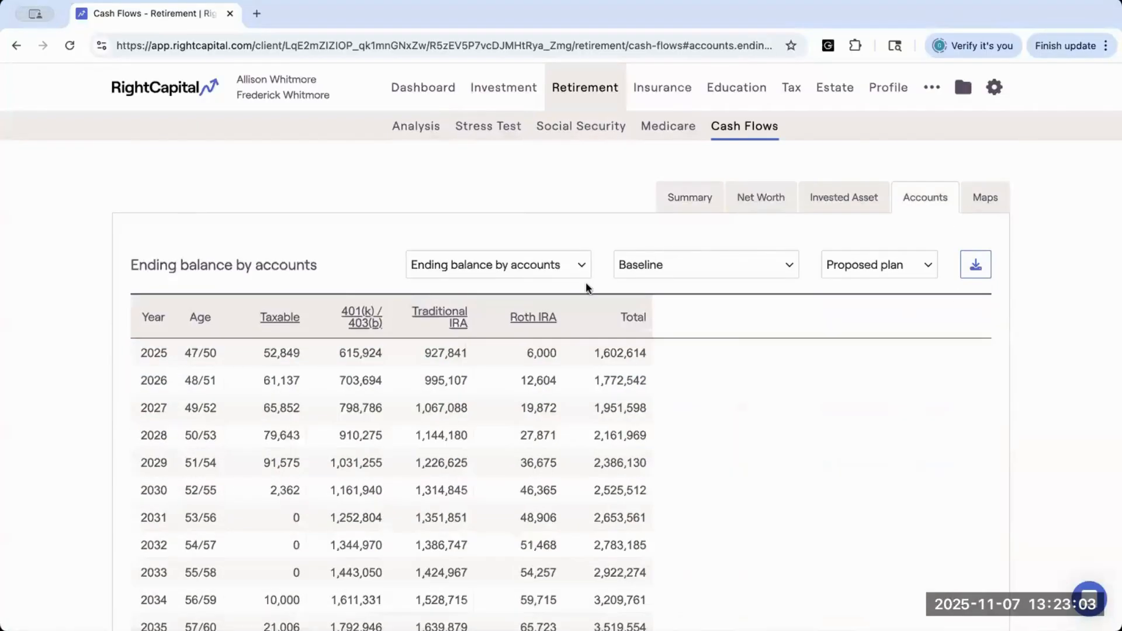
left_click(509, 270)
left_click(497, 283)
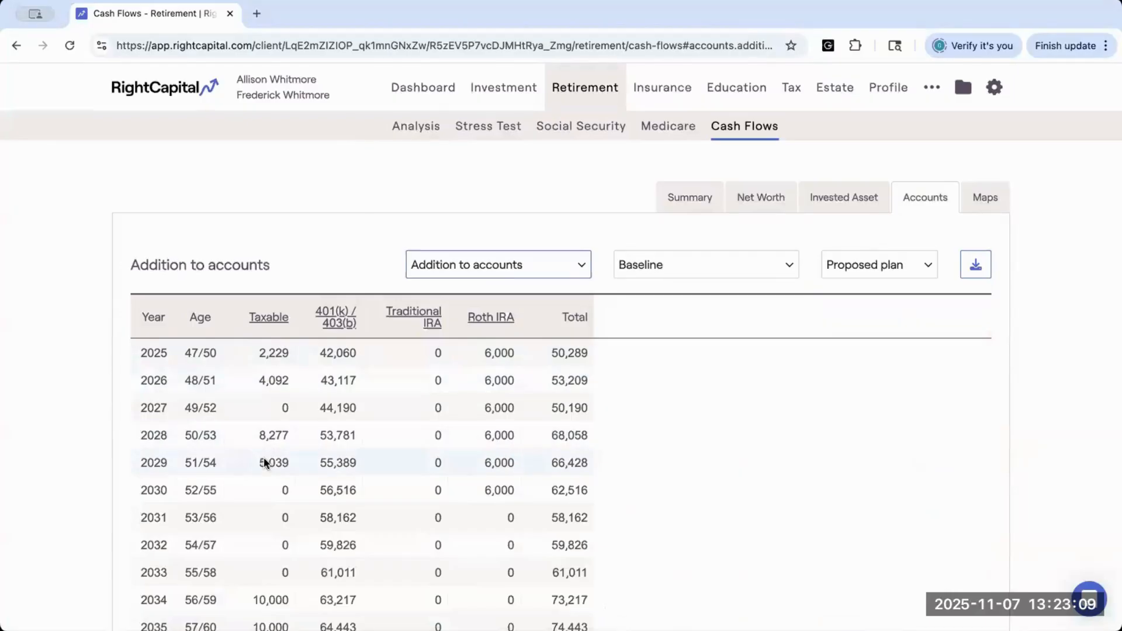
Show the Required minimum distribution table for the accounts and review it through the 2050s
left_click(425, 271)
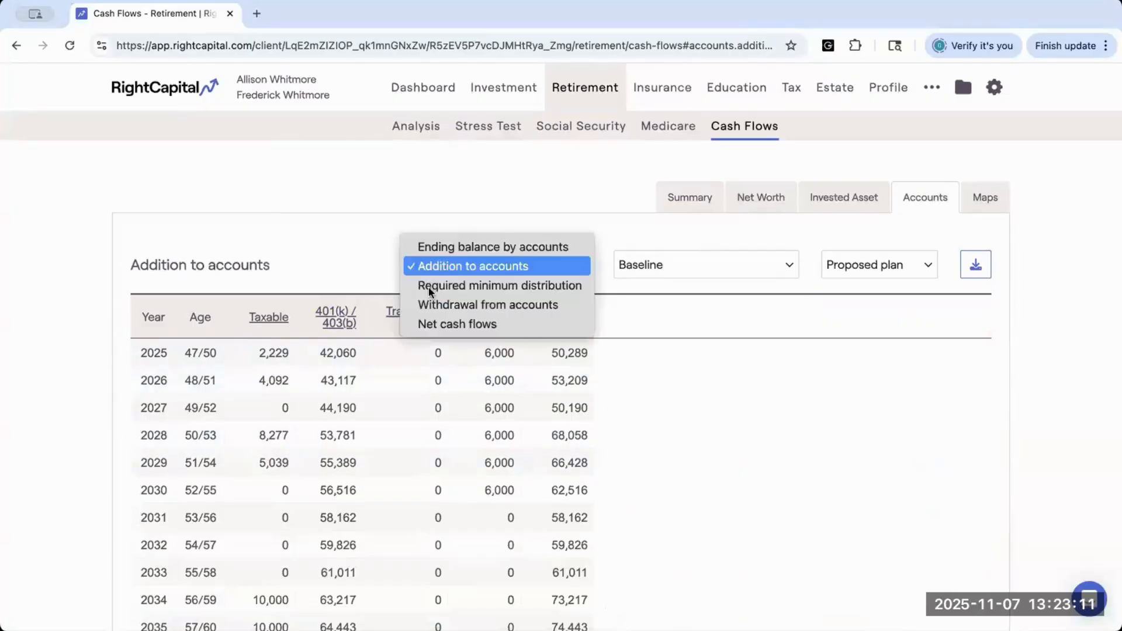
left_click(429, 287)
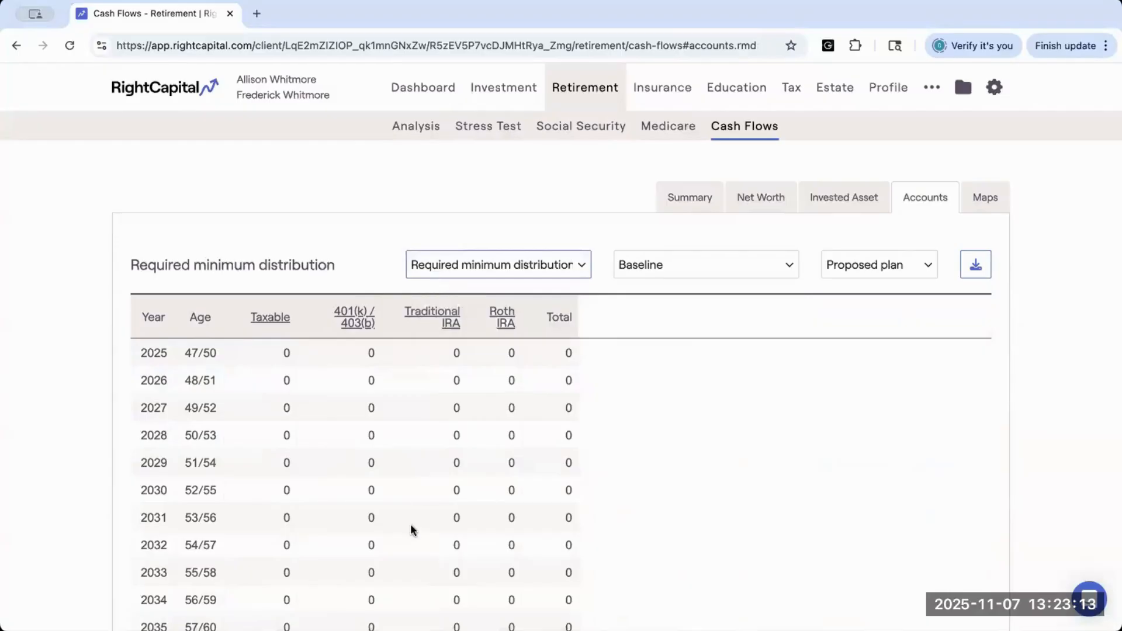
scroll(411, 529, "down", 10)
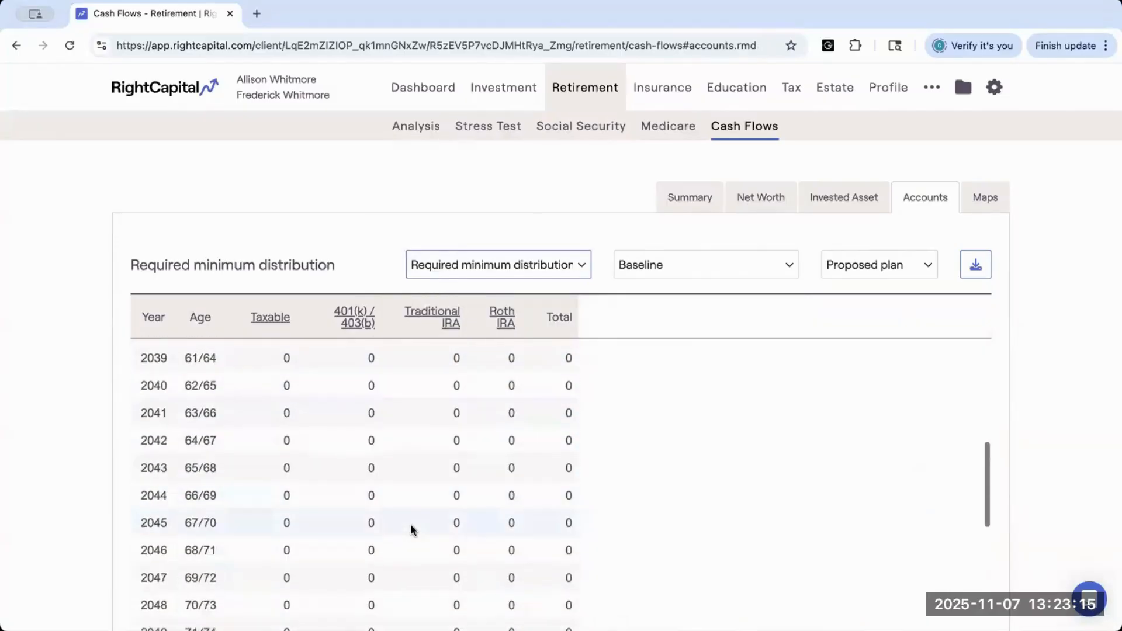
scroll(411, 525, "down", 2)
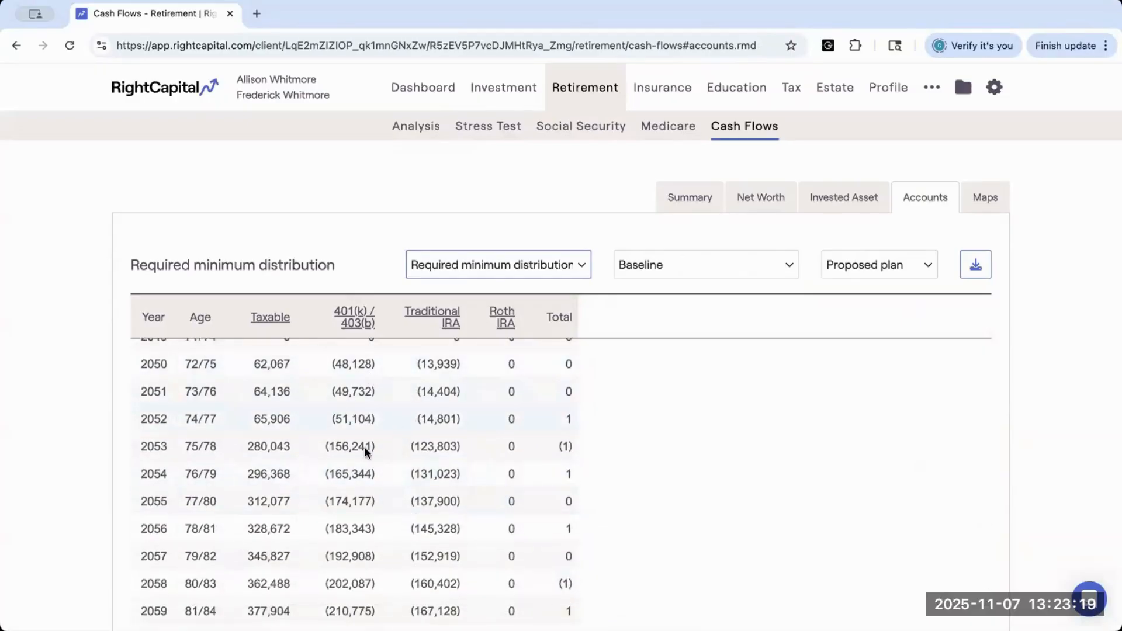
Show the Withdrawal from accounts table and review it back to its first year, 2025
left_click(451, 263)
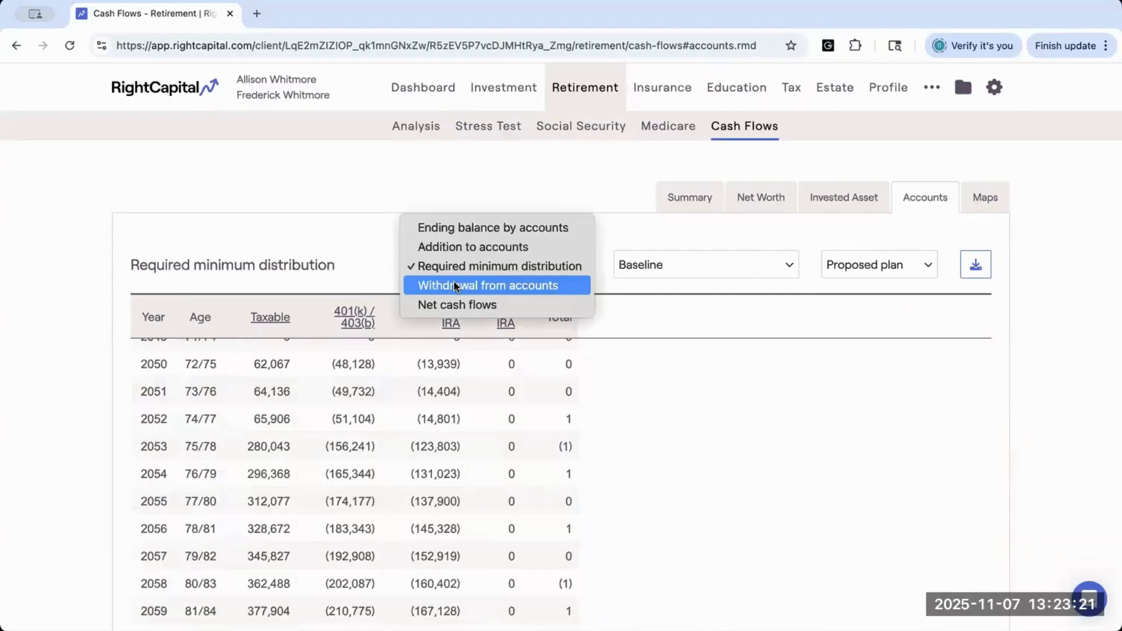
left_click(456, 283)
scroll(408, 374, "up", 10)
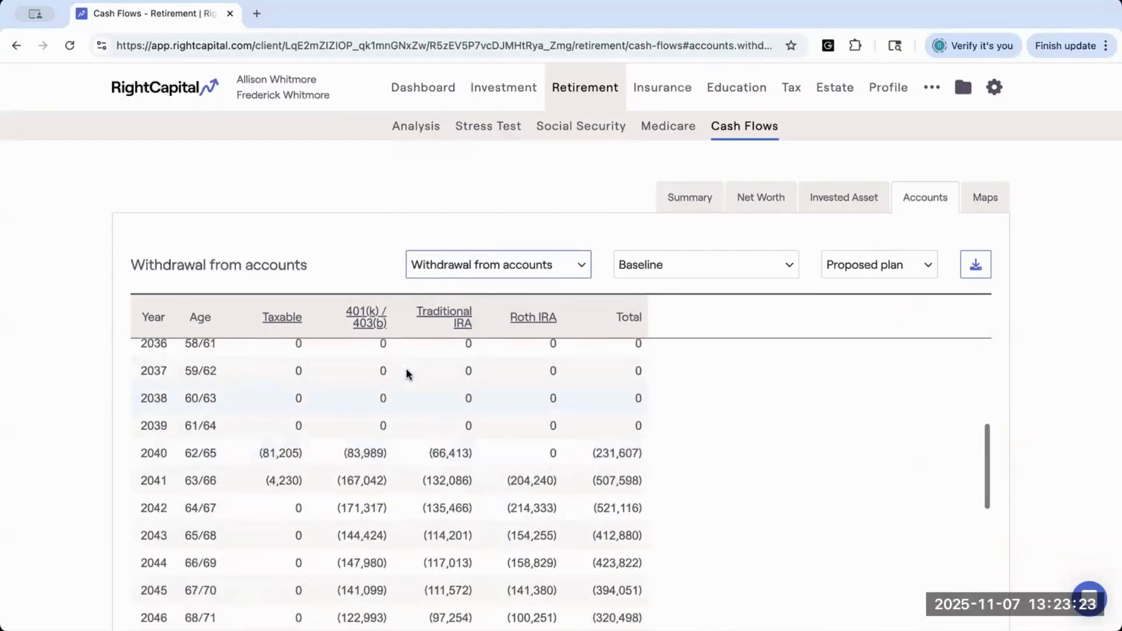
scroll(406, 367, "up", 2)
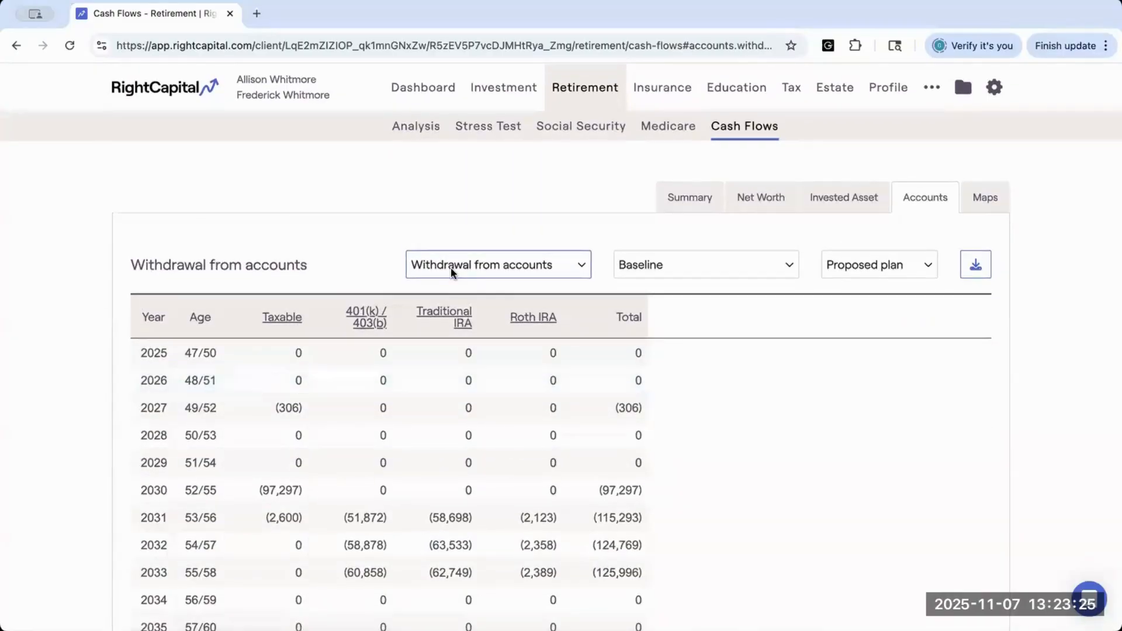
Show the Net cash flows table for the accounts and review the yearly flows from 2025 into the 2050s
left_click(451, 267)
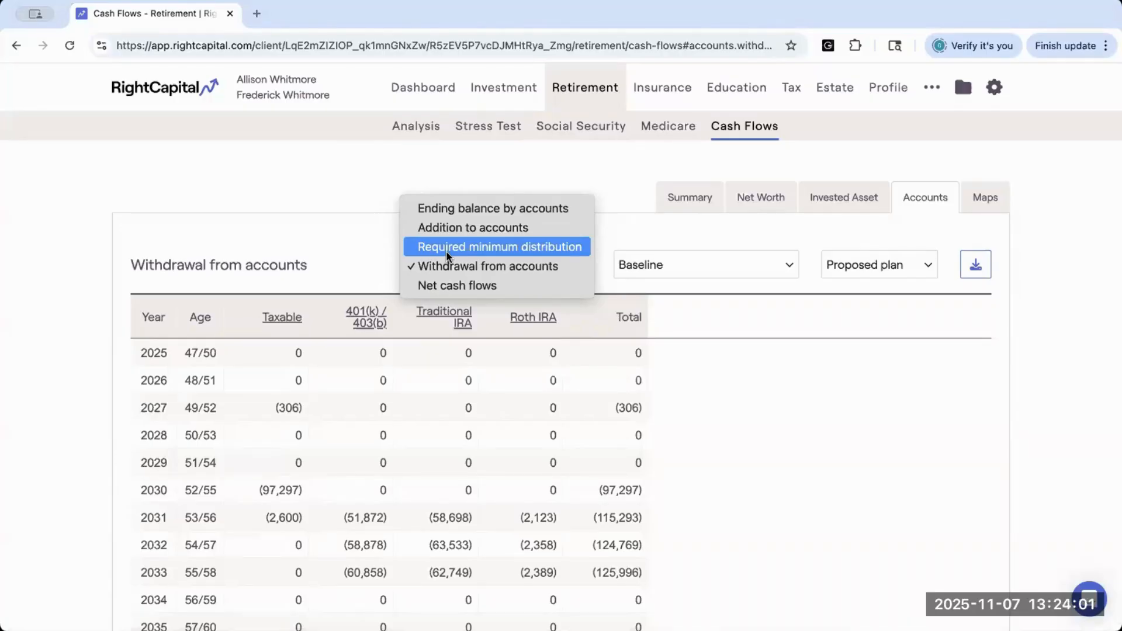
left_click(449, 291)
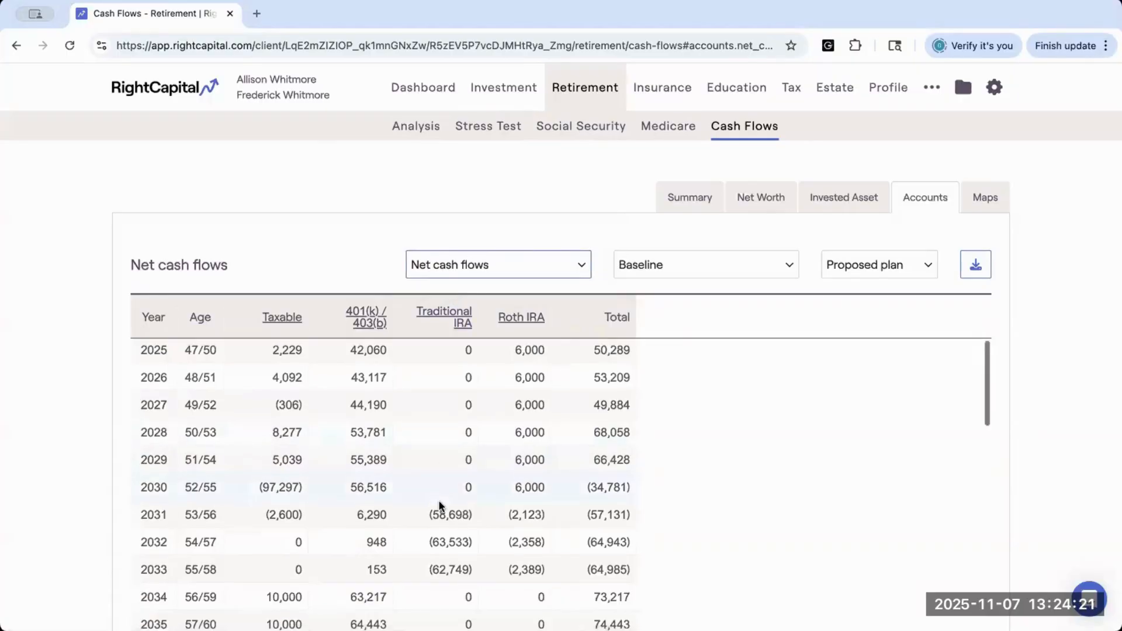
scroll(439, 506, "down", 4)
scroll(438, 499, "down", 2)
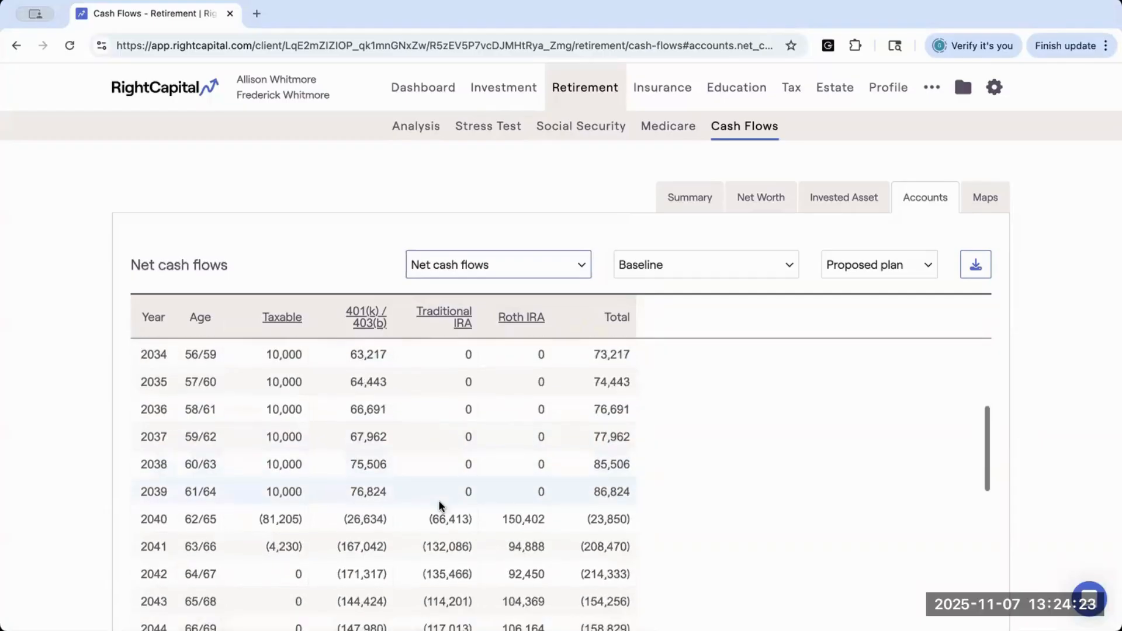
scroll(388, 493, "down", 3)
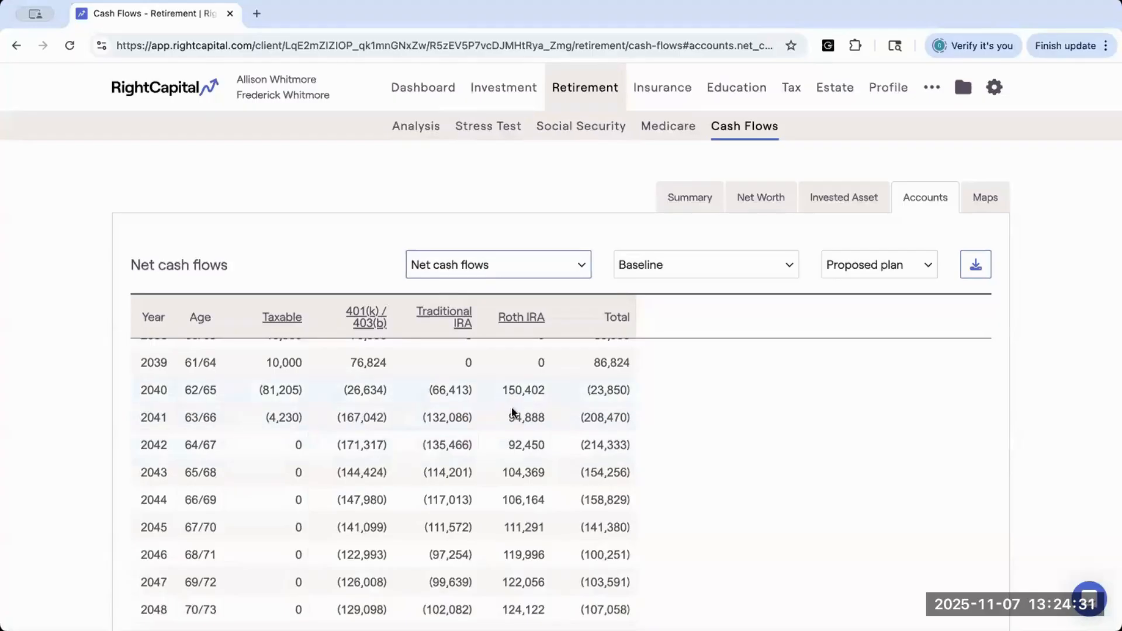
scroll(513, 531, "down", 3)
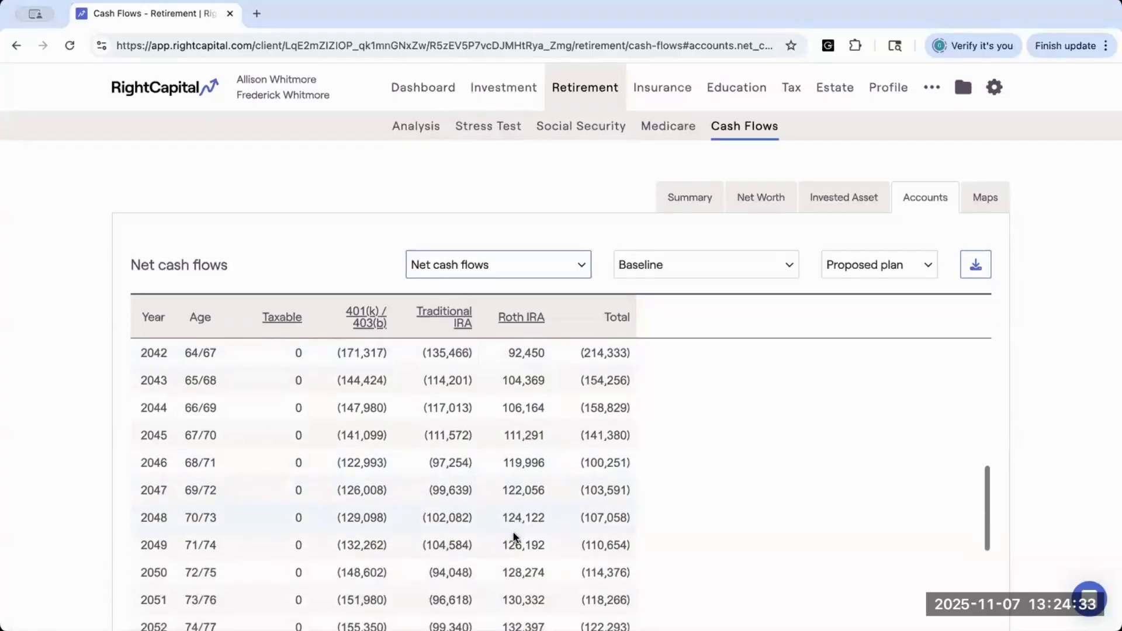
scroll(514, 536, "up", 3)
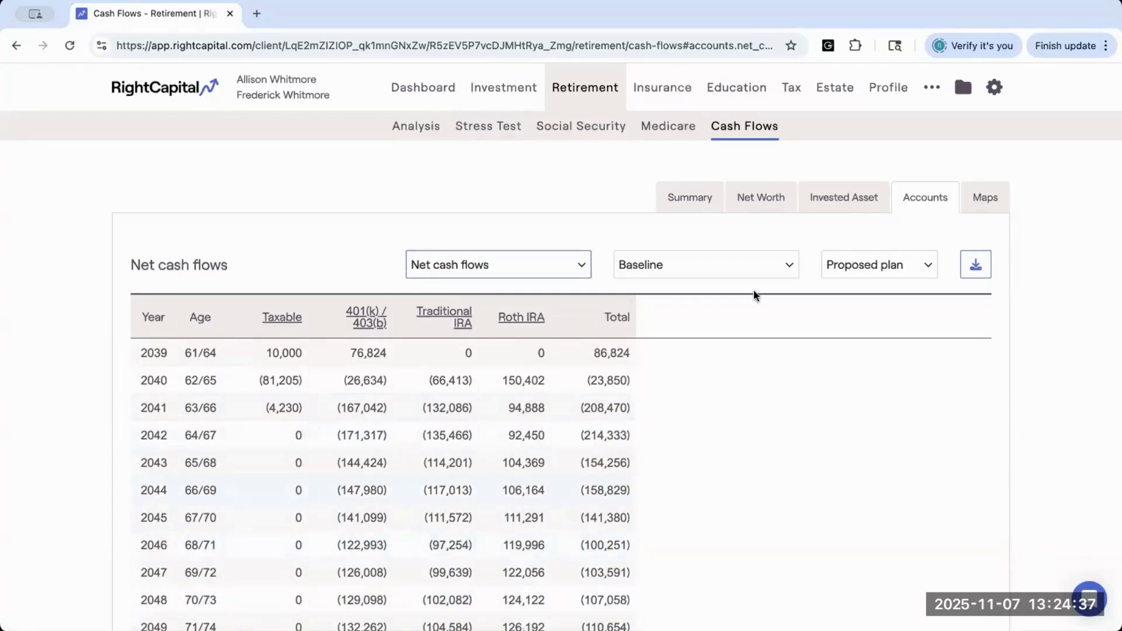
Compare the Net cash flows under the Current plan with those under the Proposed plan, ending on the Proposed plan
left_click(836, 266)
left_click(842, 248)
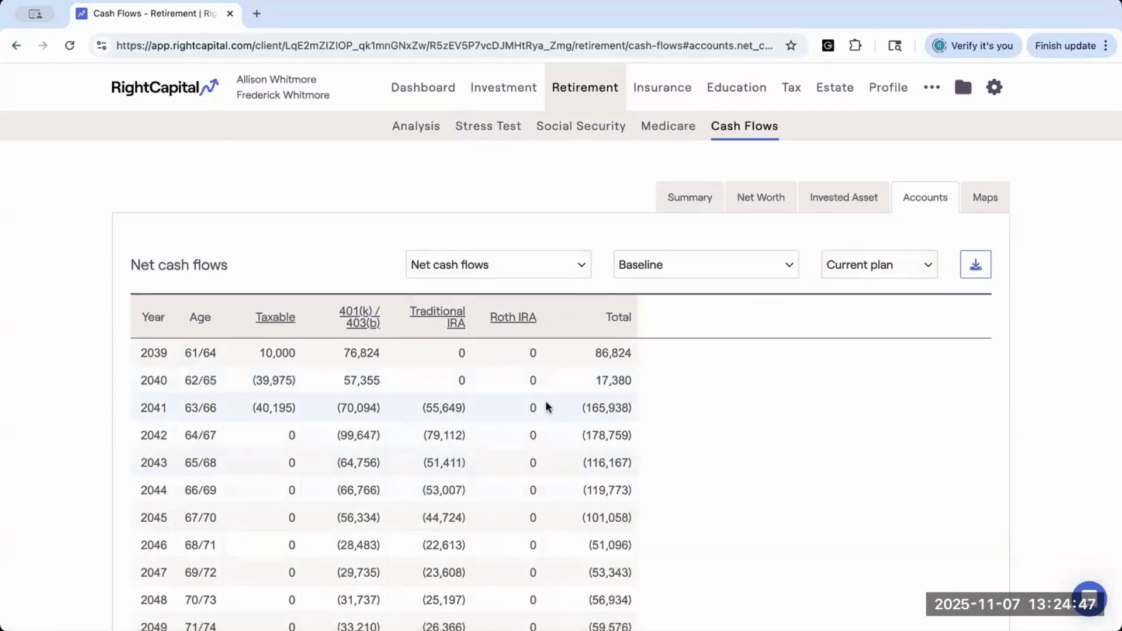
left_click(836, 264)
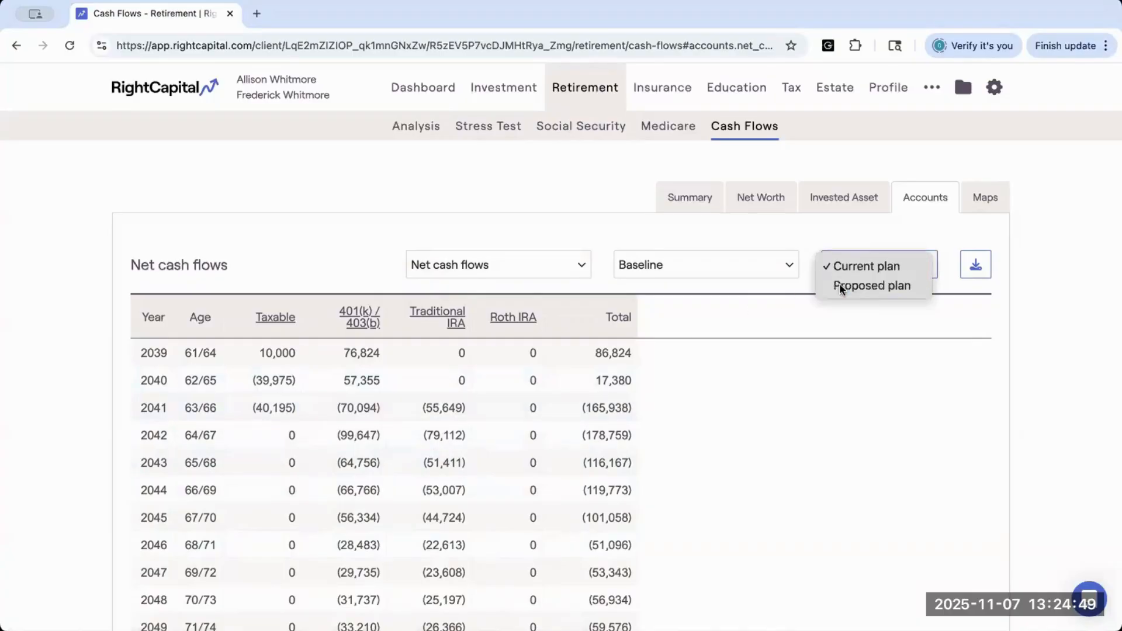
left_click(841, 287)
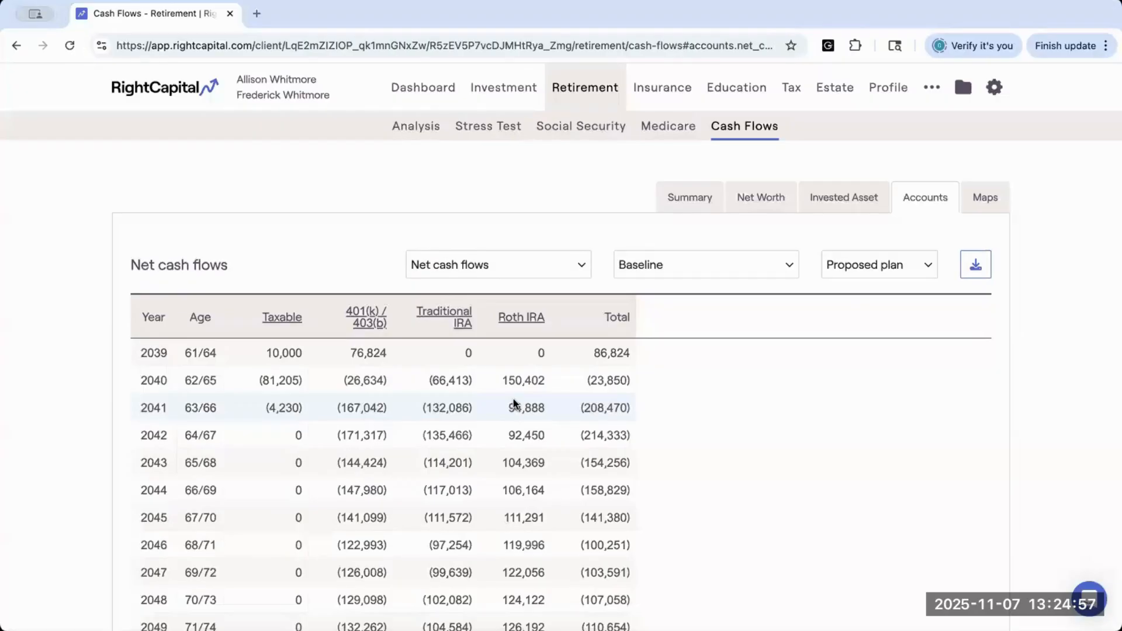
left_click(420, 264)
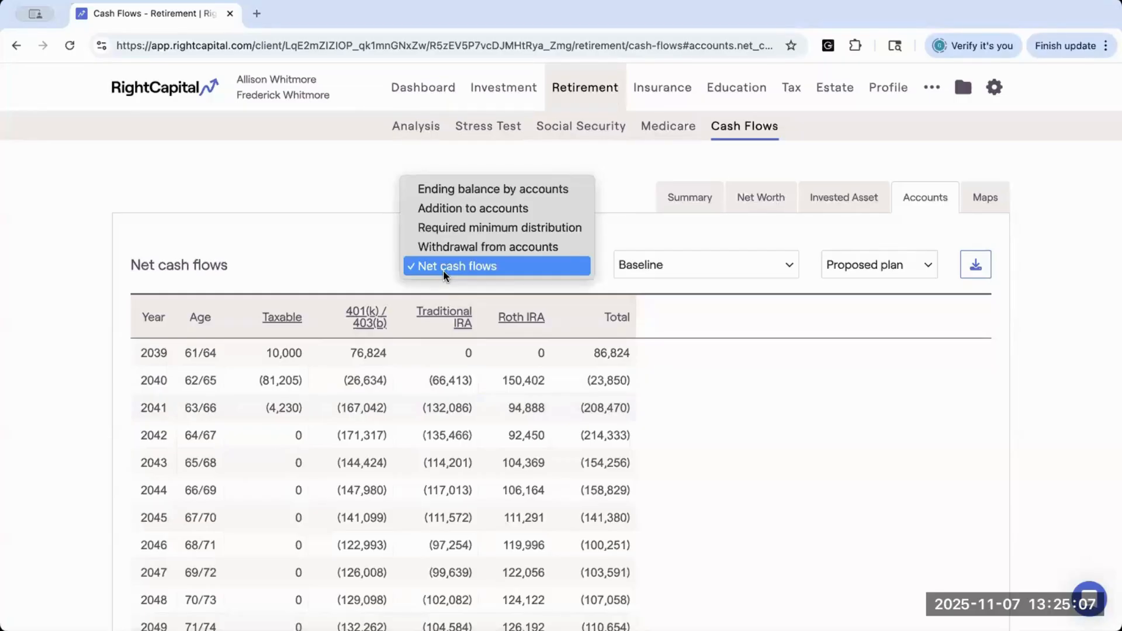
Open the cash flow Maps and examine the 2030 Waterfall from the inflows down to the net cash flow
left_click(980, 198)
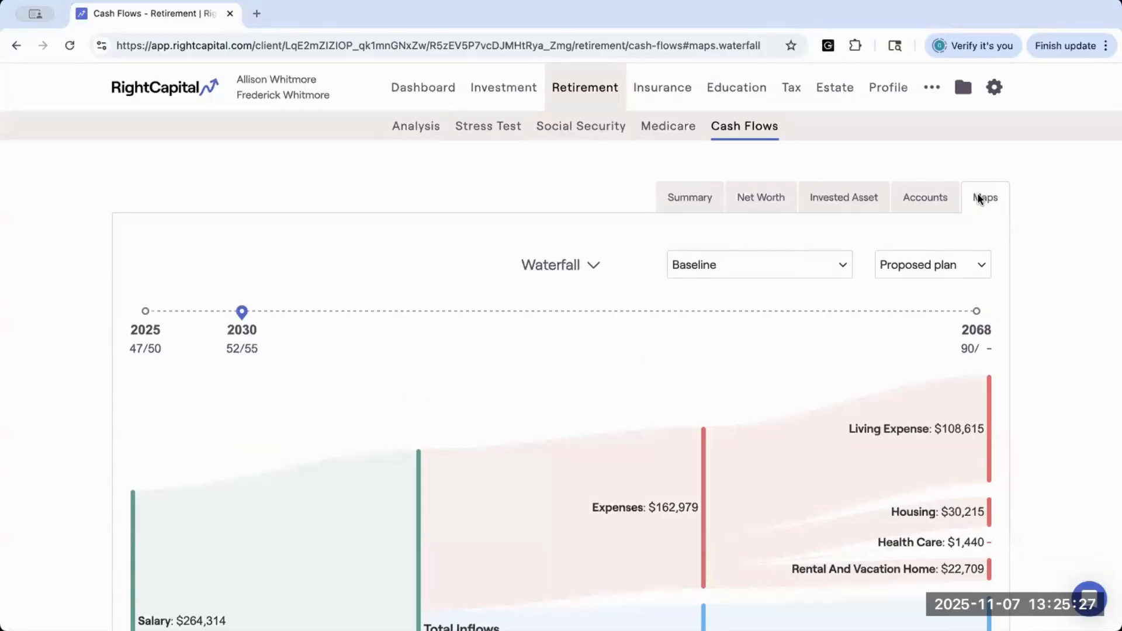
scroll(859, 396, "down", 3)
scroll(859, 396, "down", 5)
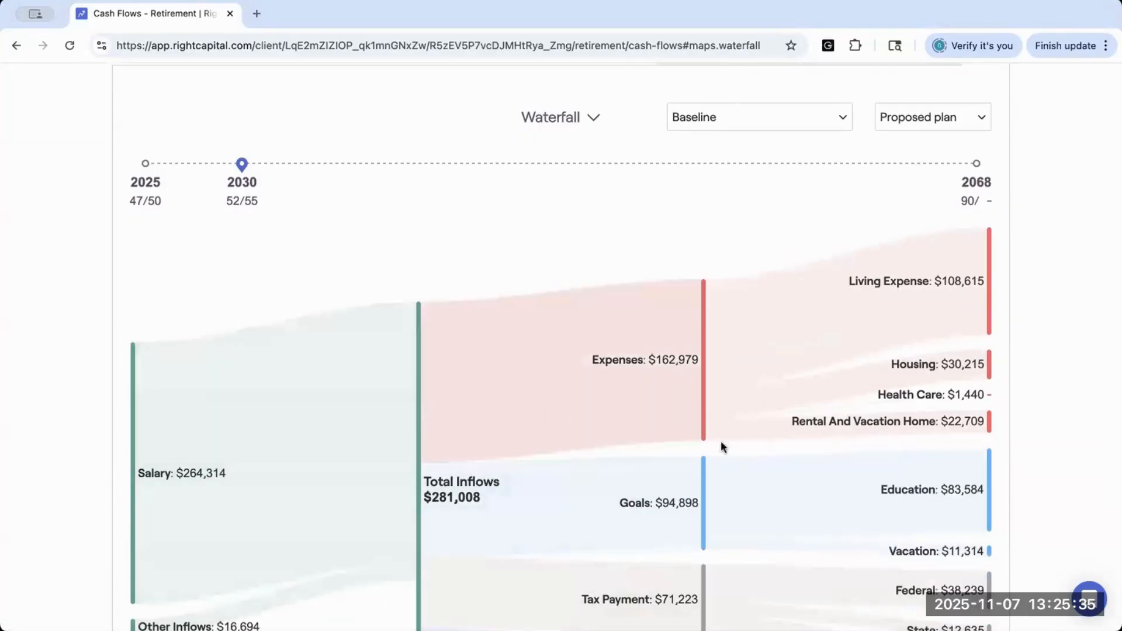
scroll(685, 427, "down", 3)
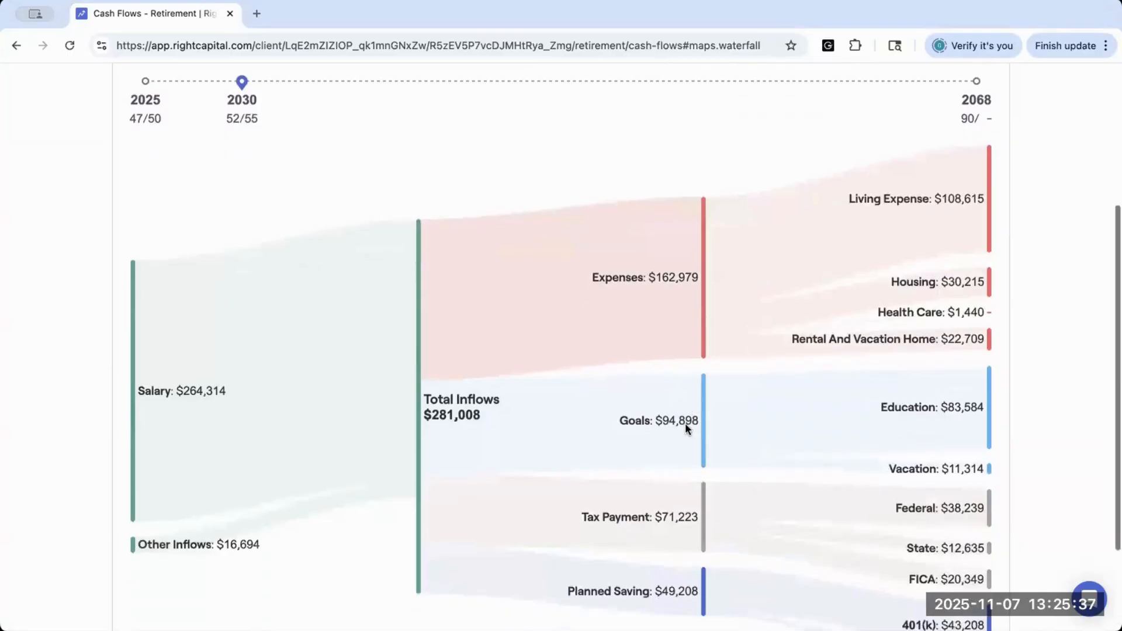
scroll(685, 429, "down", 1)
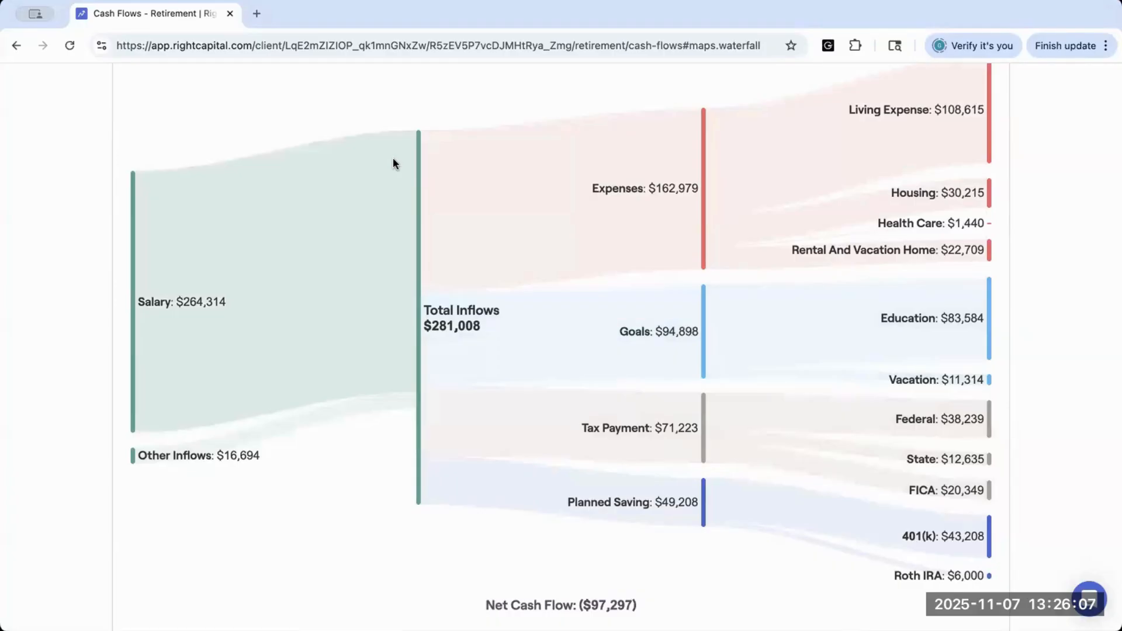
Check the available map types, keep the Waterfall, and examine its expense, goal, tax and saving flows
scroll(354, 159, "up", 3)
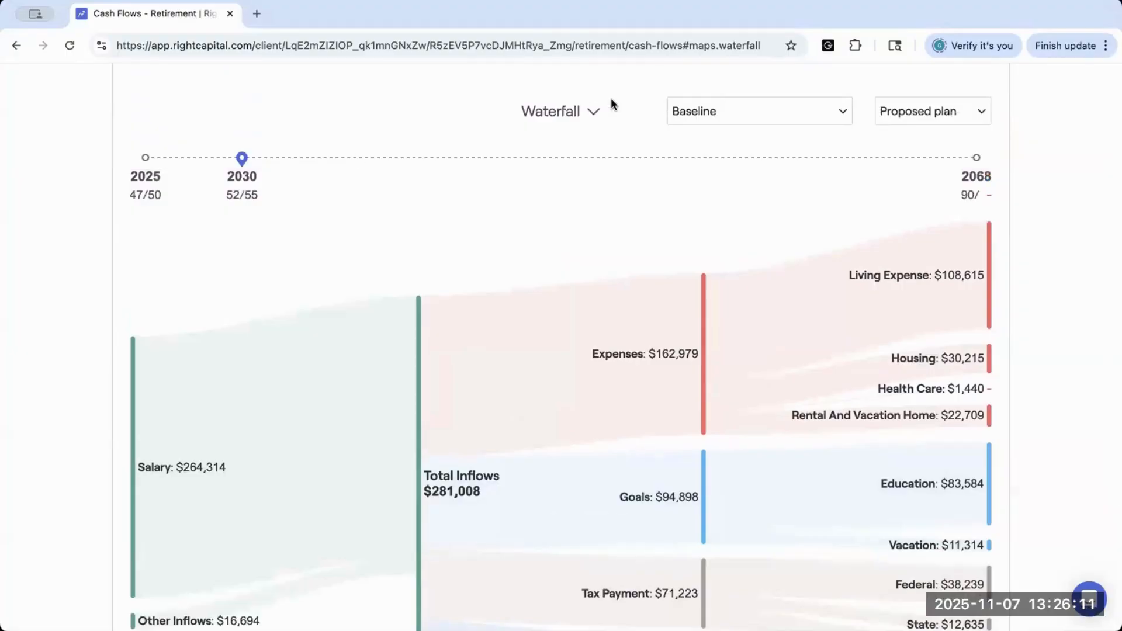
left_click(589, 113)
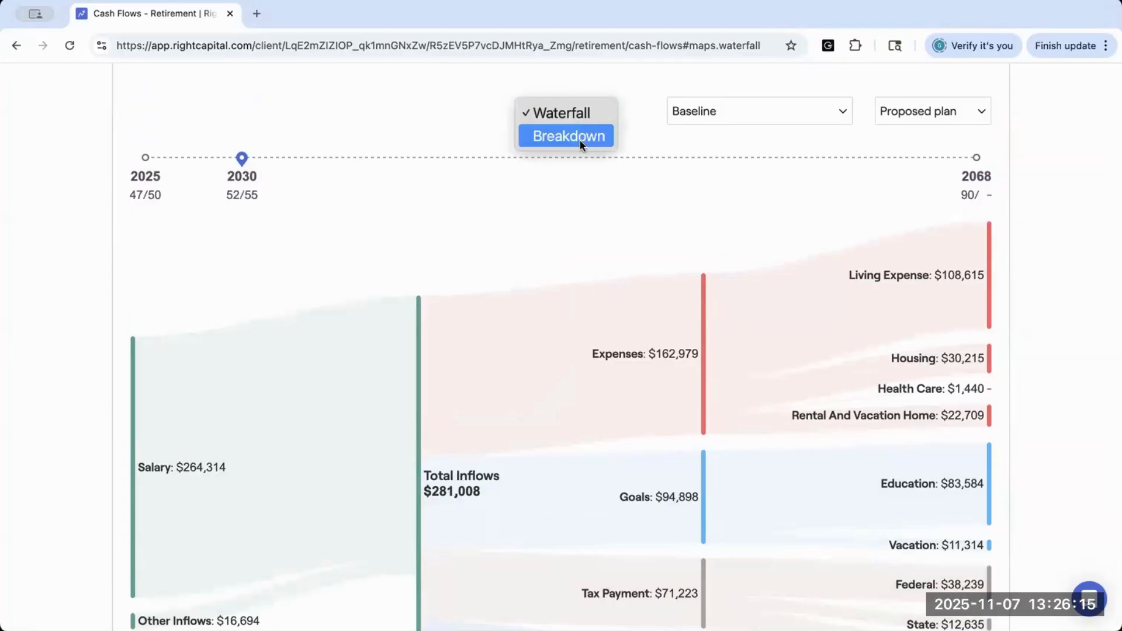
left_click(515, 196)
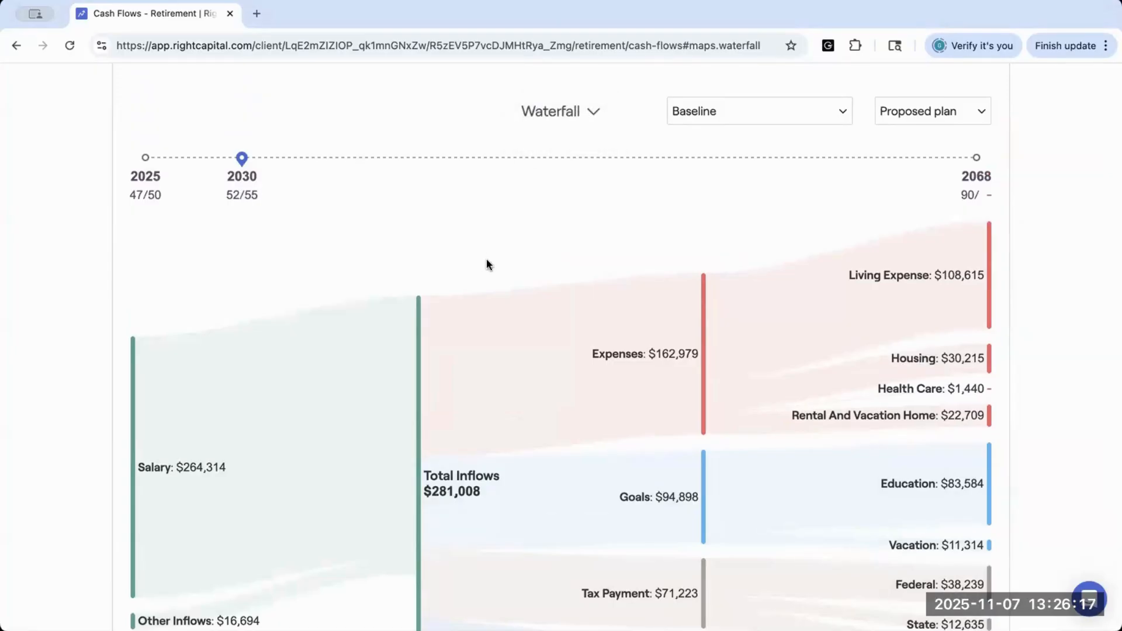
scroll(486, 263, "down", 3)
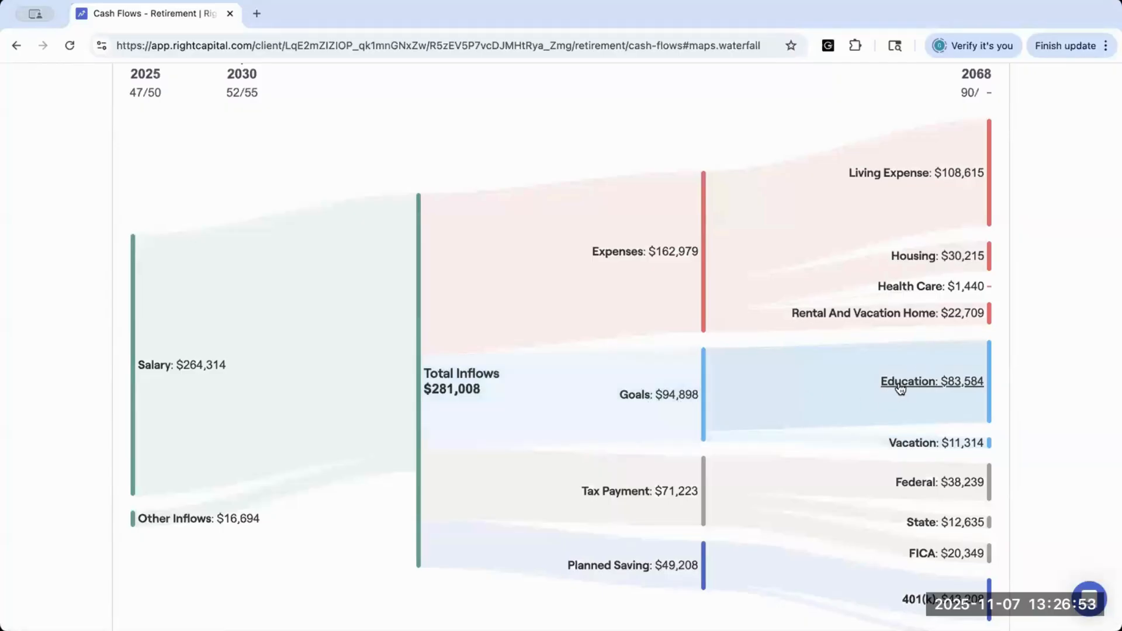
Expand the Housing, Education and Vacation flows of the 2030 Waterfall into their components, and collapse them again
left_click(923, 257)
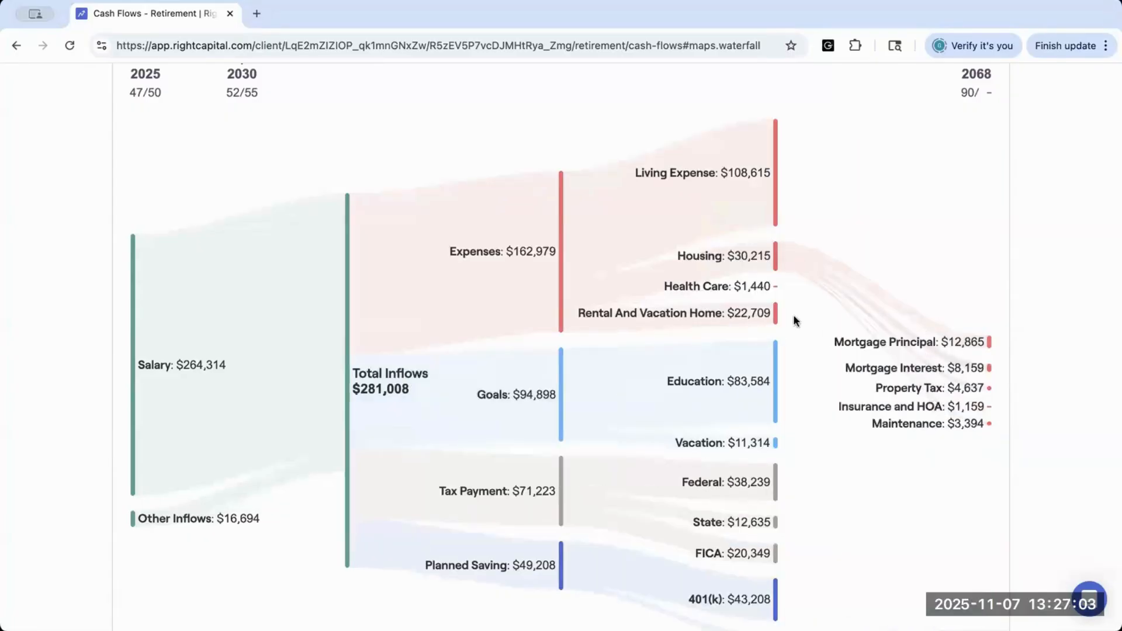
left_click(714, 384)
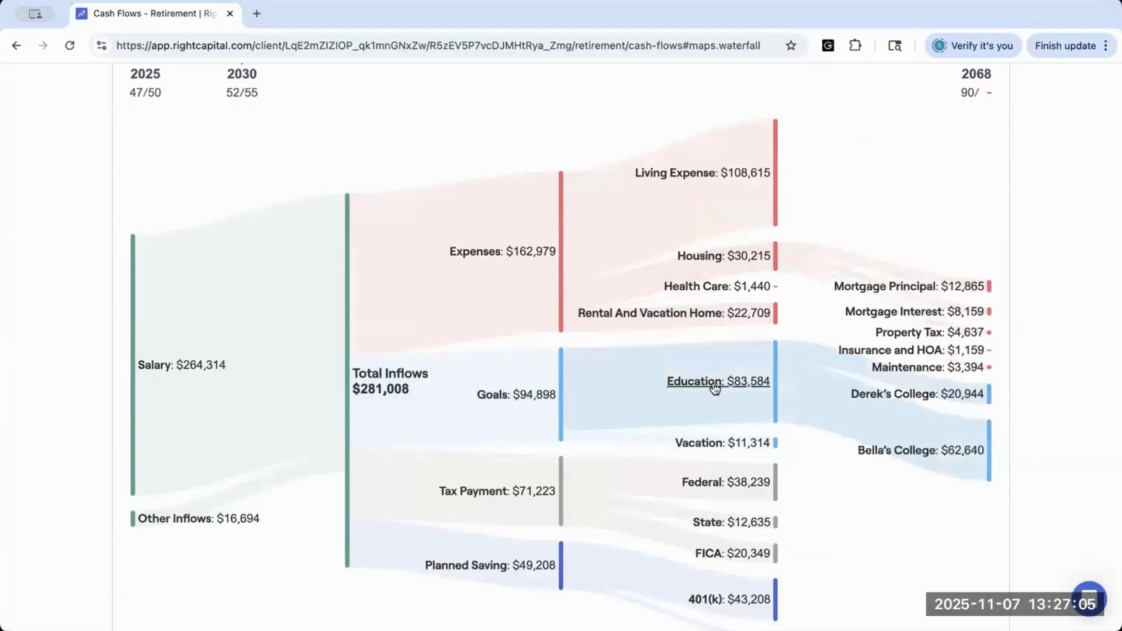
left_click(714, 447)
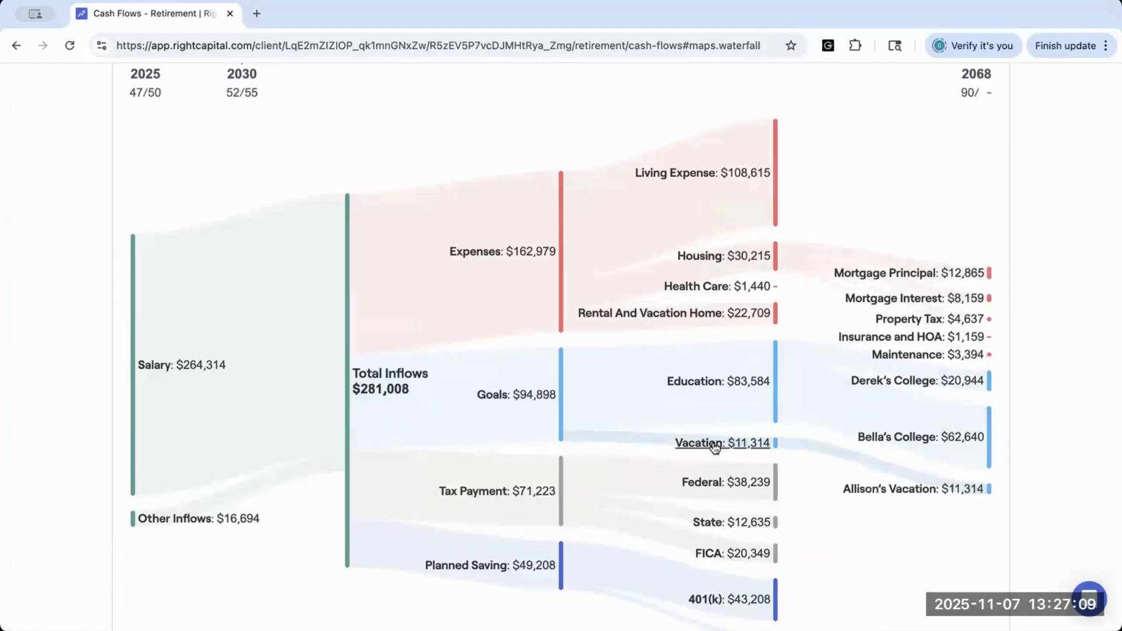
left_click(710, 602)
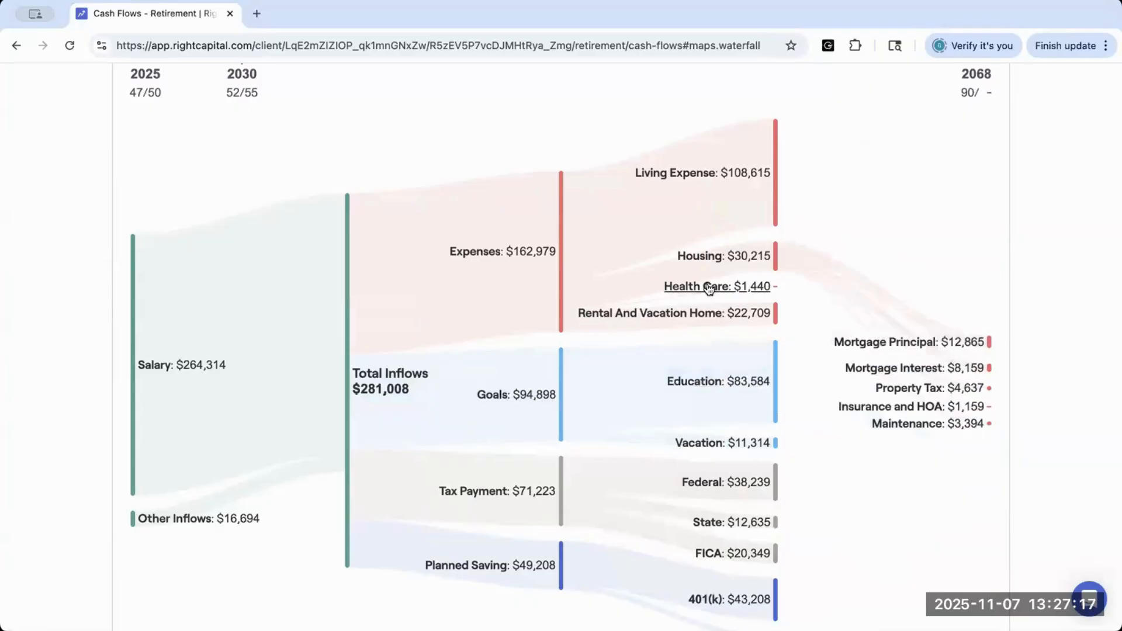
left_click(725, 256)
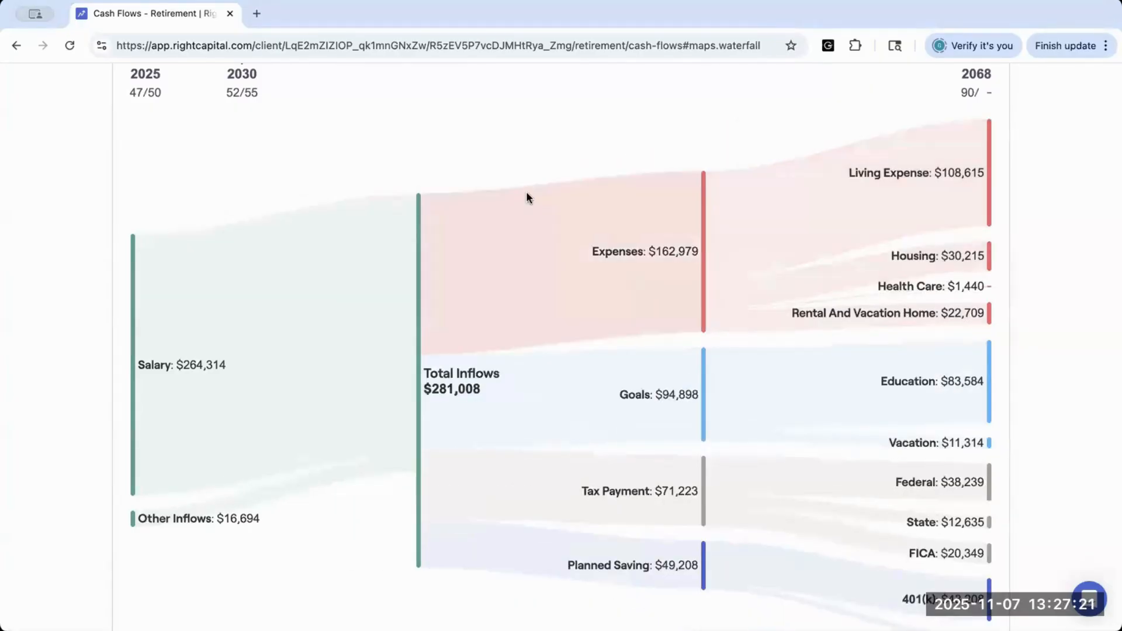
Move the Waterfall's timeline to 2039, 2040, 2041 and 2043 in turn to view each year's cash flows
scroll(526, 196, "up", 1)
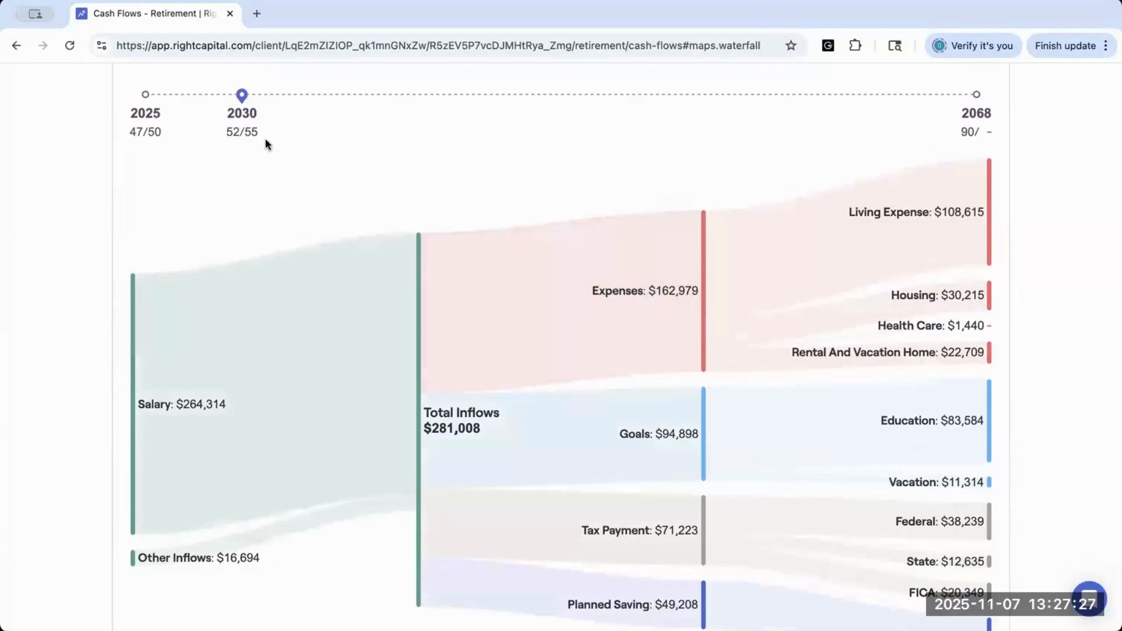
left_click_drag(242, 95, 406, 101)
left_click(418, 102)
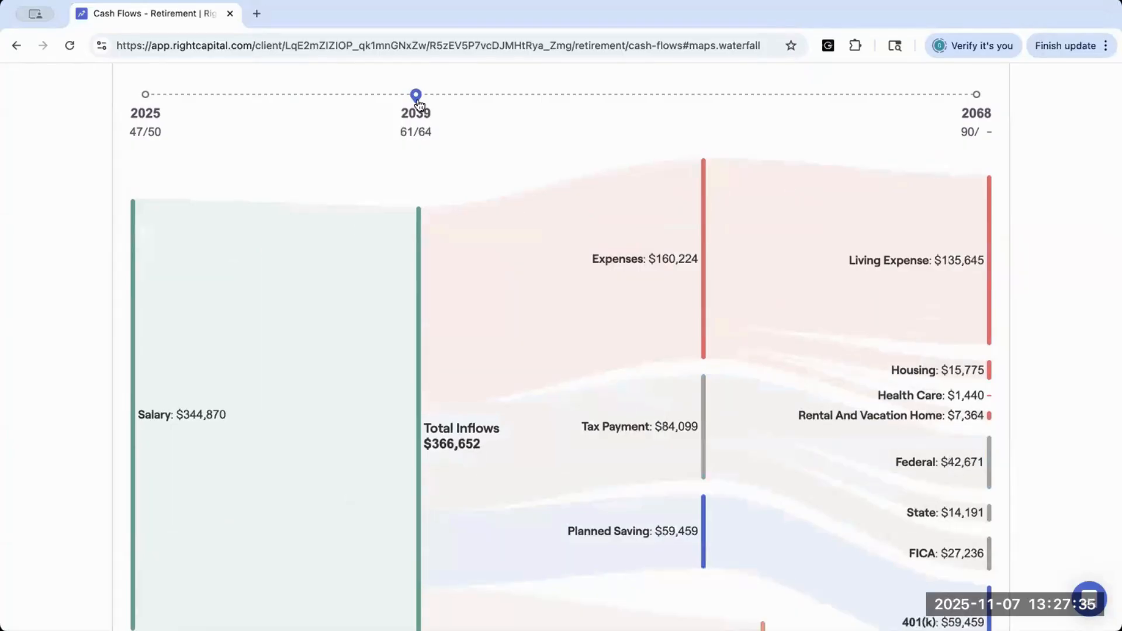
left_click(430, 102)
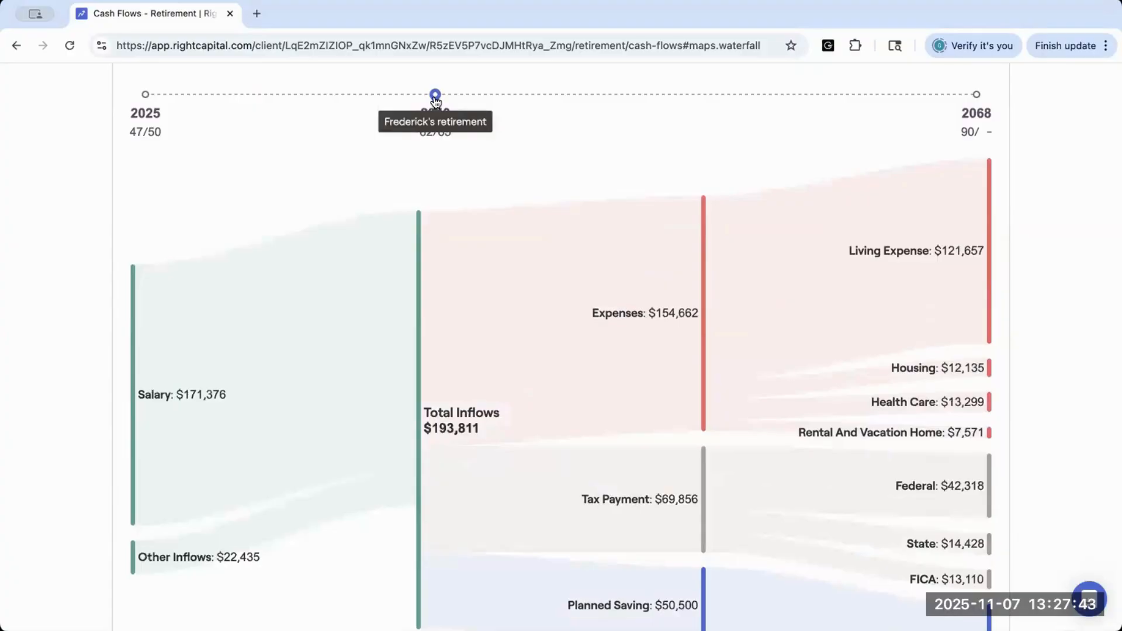
left_click_drag(435, 100, 455, 99)
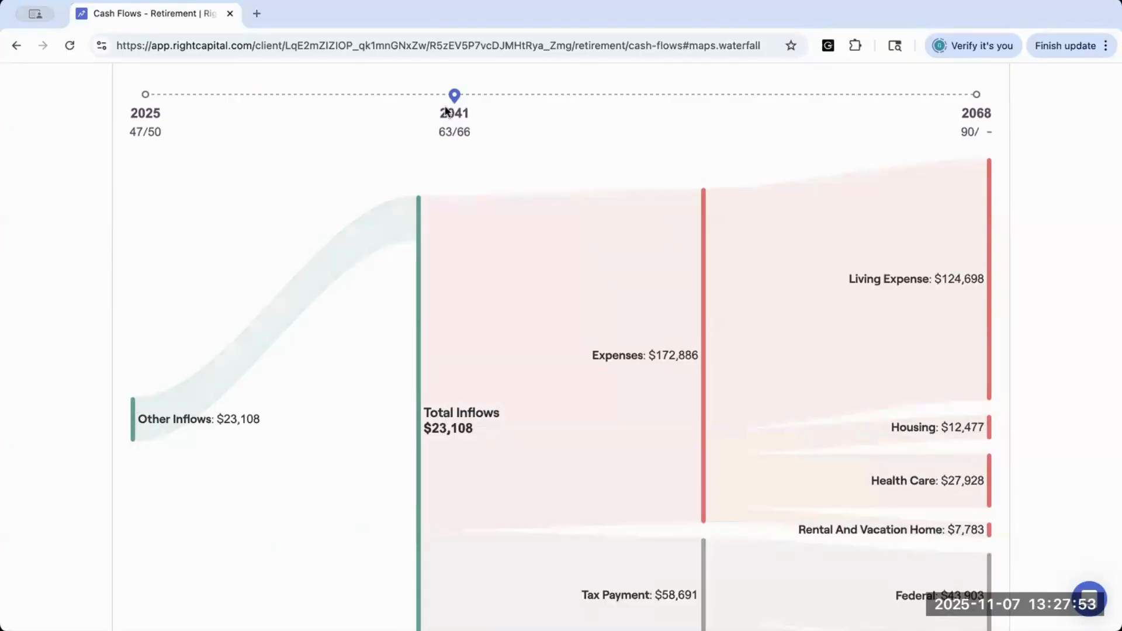
left_click_drag(456, 104, 491, 102)
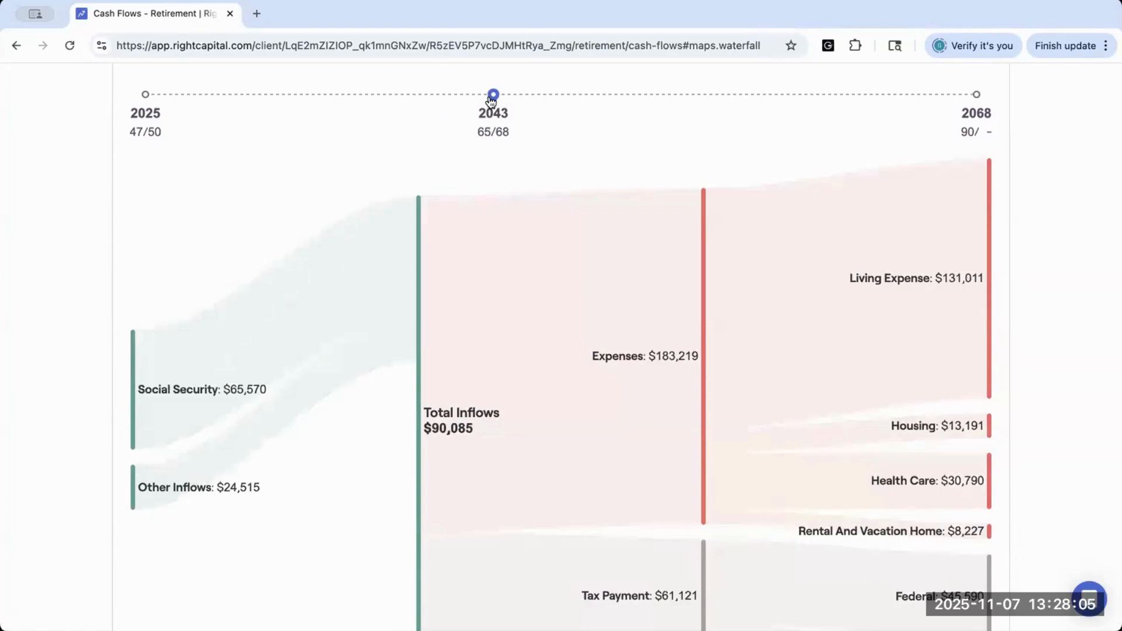
Examine the inflows, expenses and tax flows of the 2043 Waterfall, and switch the map type to Breakdown
scroll(490, 175, "down", 2)
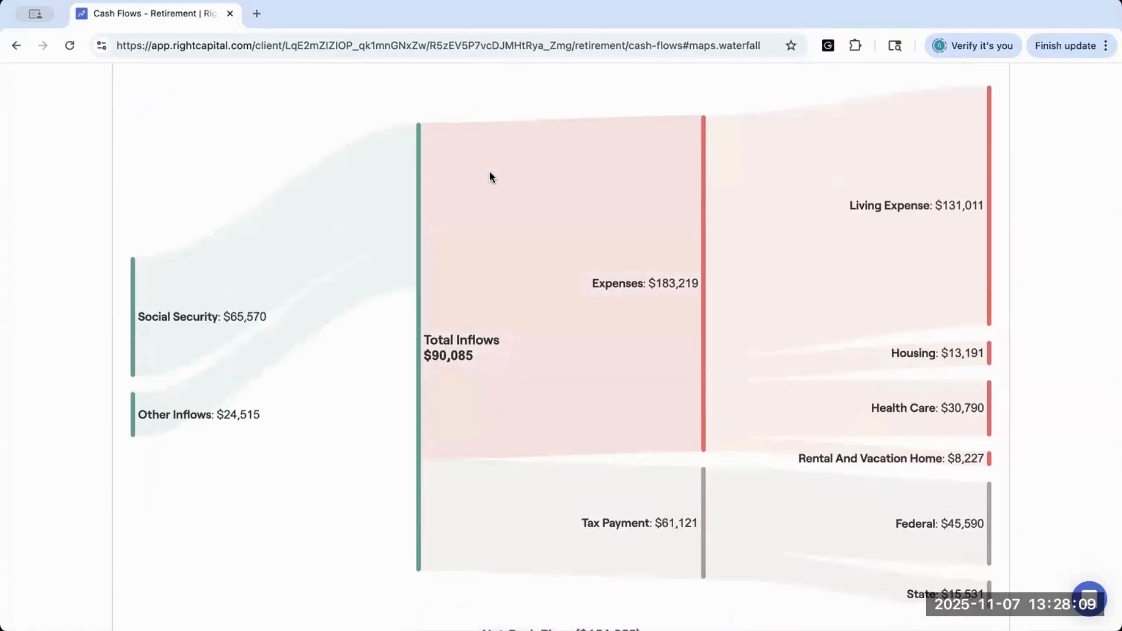
scroll(490, 172, "up", 1)
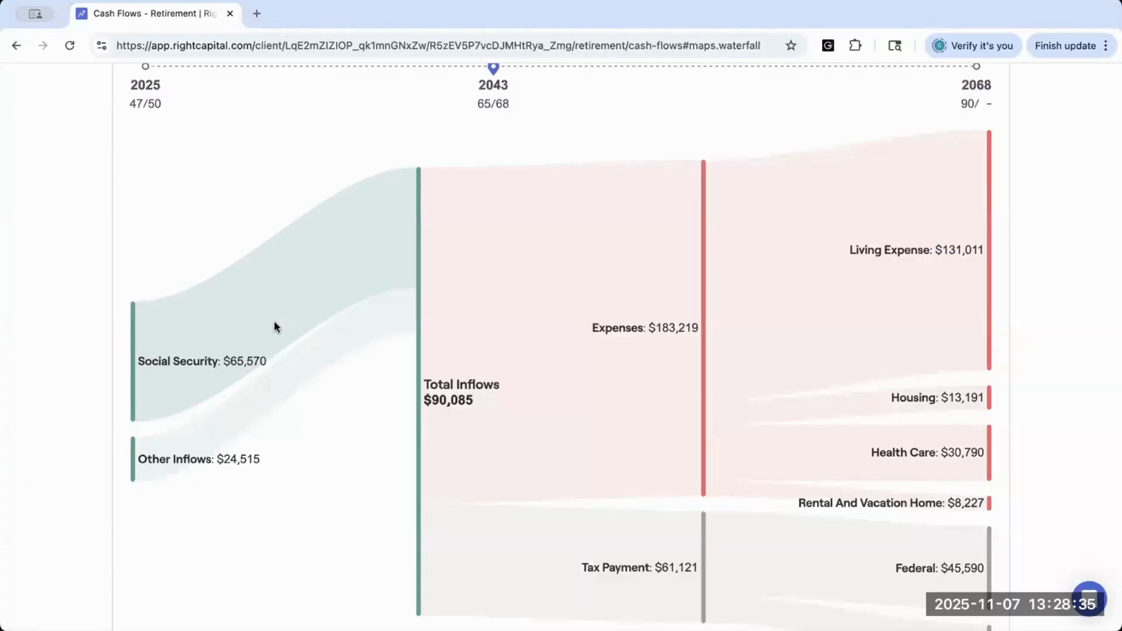
scroll(273, 320, "up", 3)
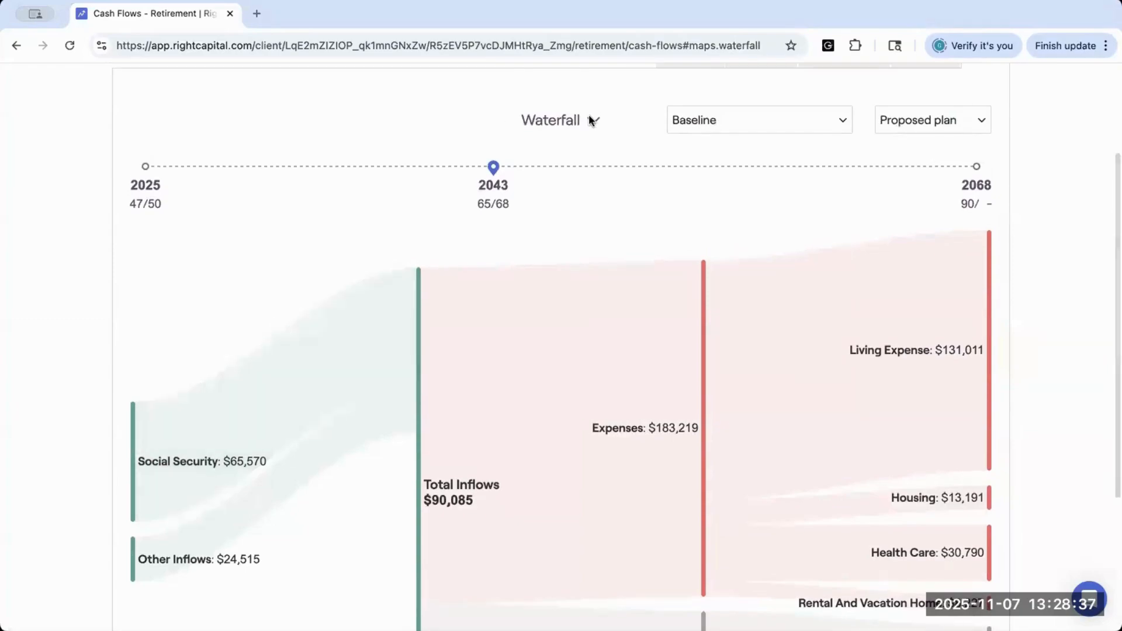
left_click(590, 117)
left_click(586, 145)
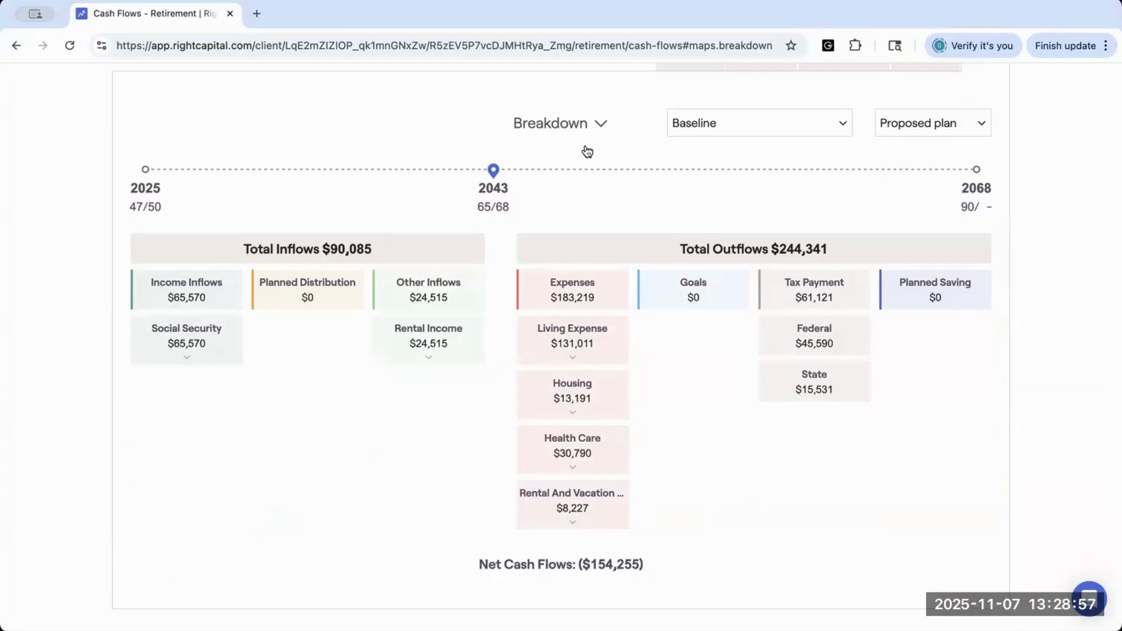
Expand the Living Expense and Housing boxes of the 2043 Breakdown into their components, and collapse them again
left_click(572, 359)
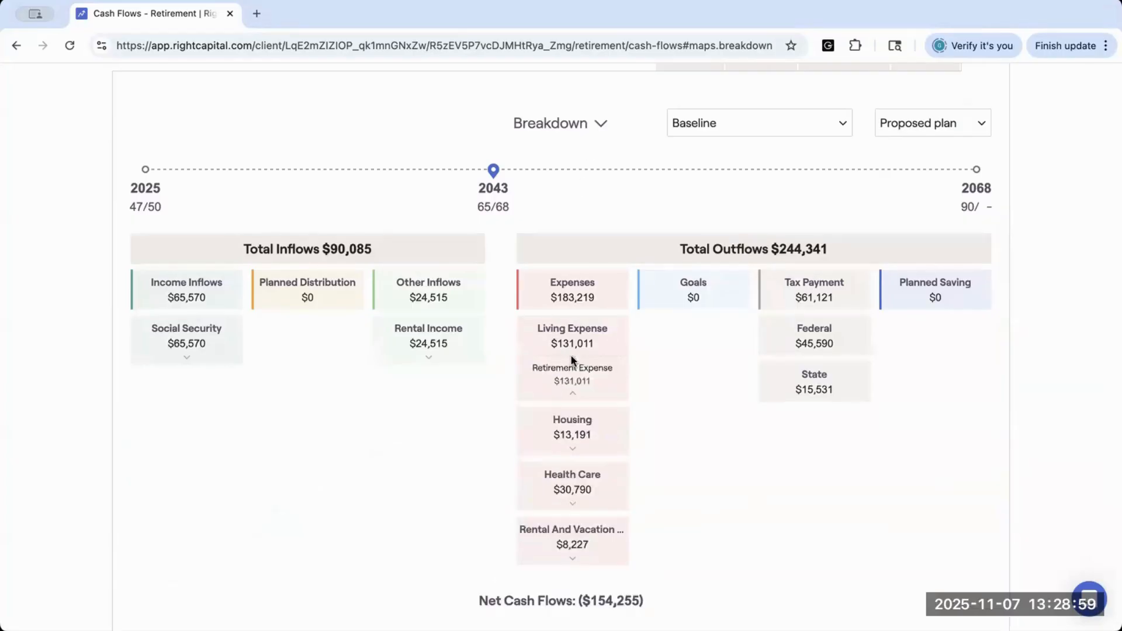
left_click(573, 450)
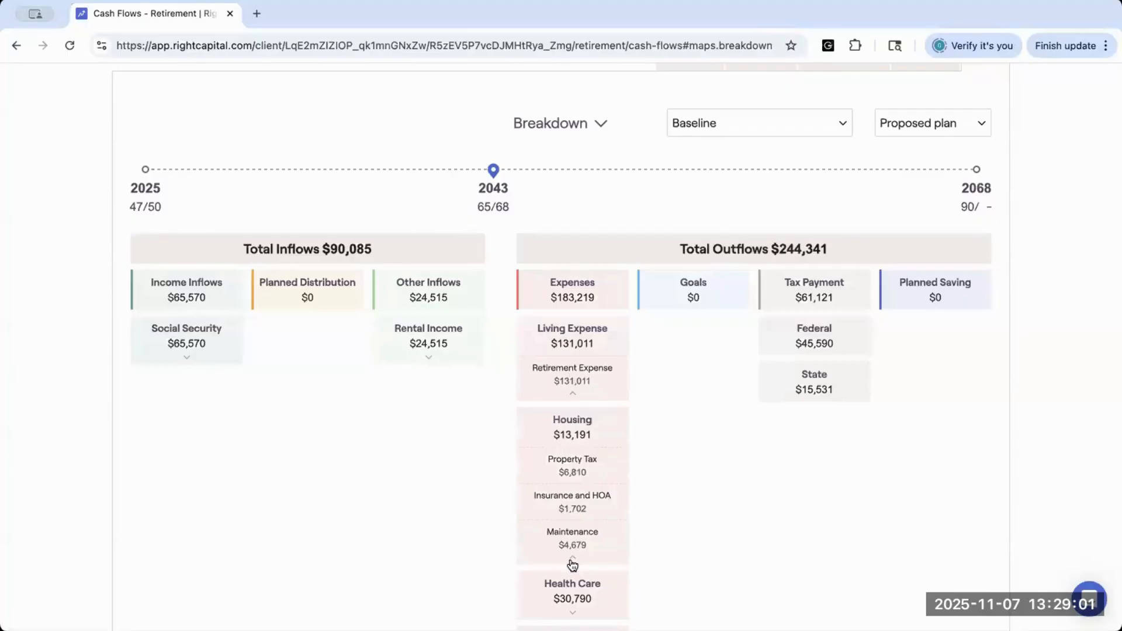
left_click(573, 480)
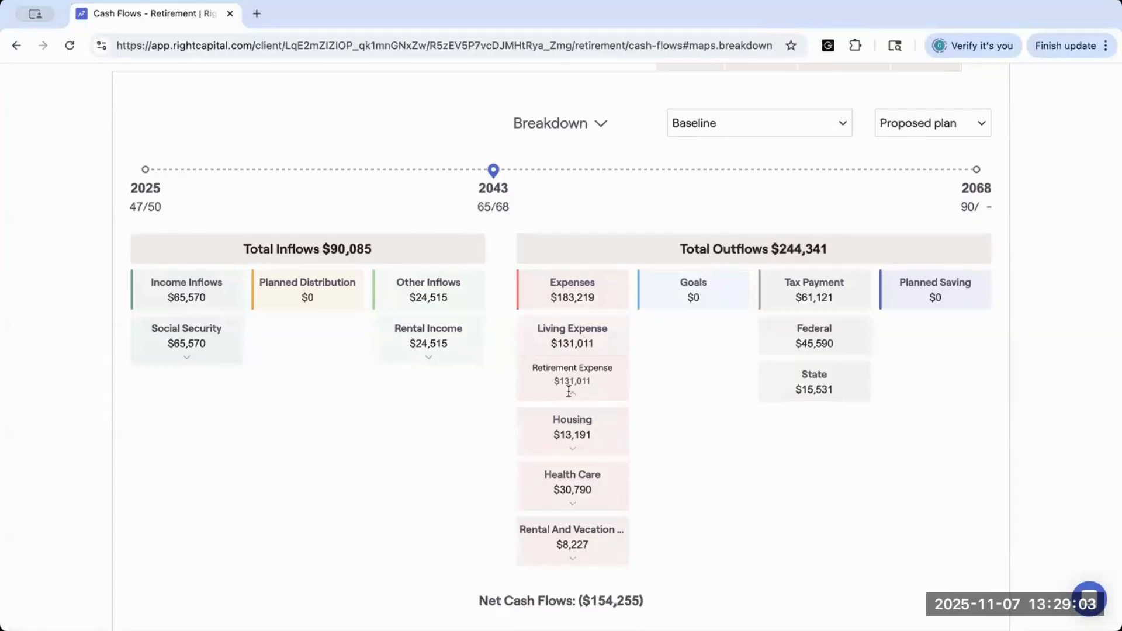
left_click(572, 392)
Expand the Rental Income and Social Security inflows of the 2043 Breakdown in turn, collapsing each again
left_click(428, 357)
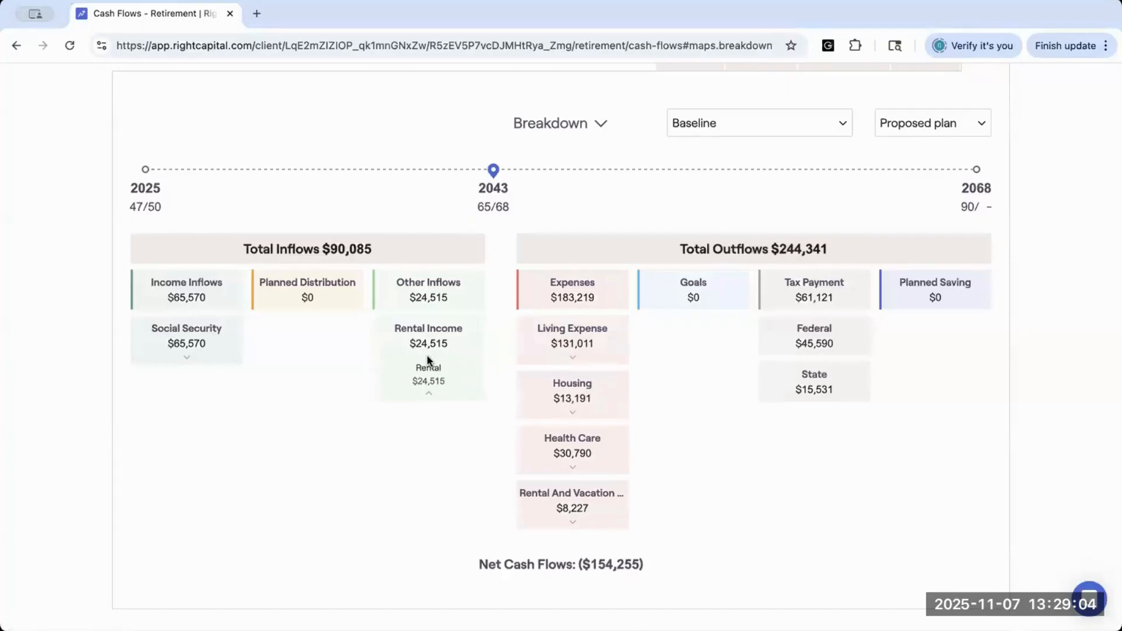
left_click(430, 395)
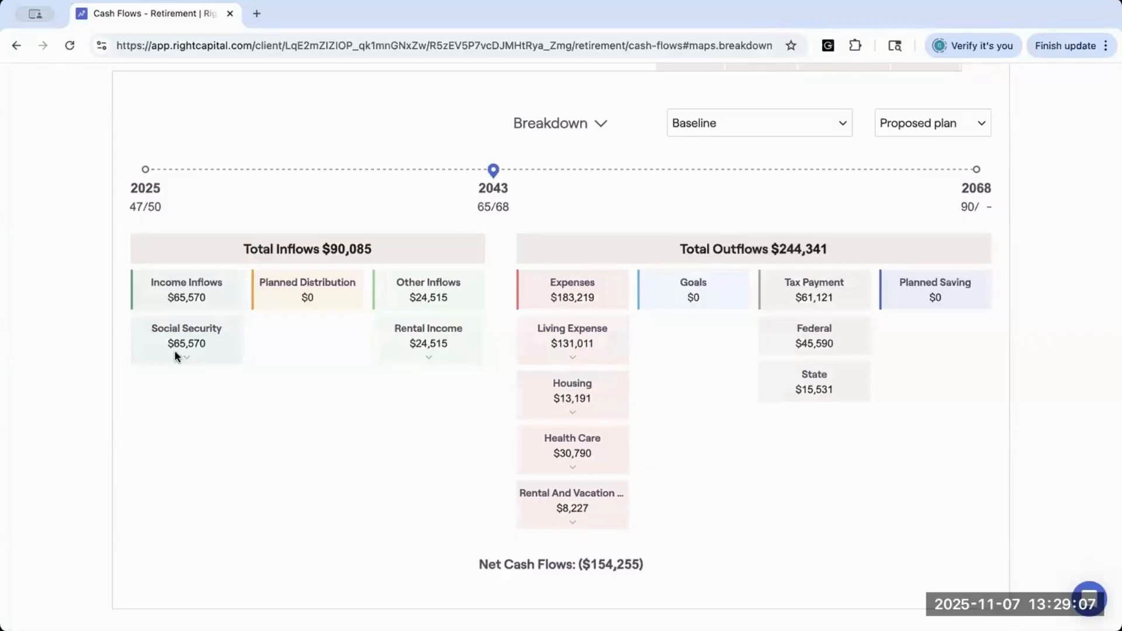
left_click(176, 355)
left_click(186, 393)
Move the Breakdown's timeline to 2046, and view the components of Social Security and Health Care, collapsing both again
left_click(550, 171)
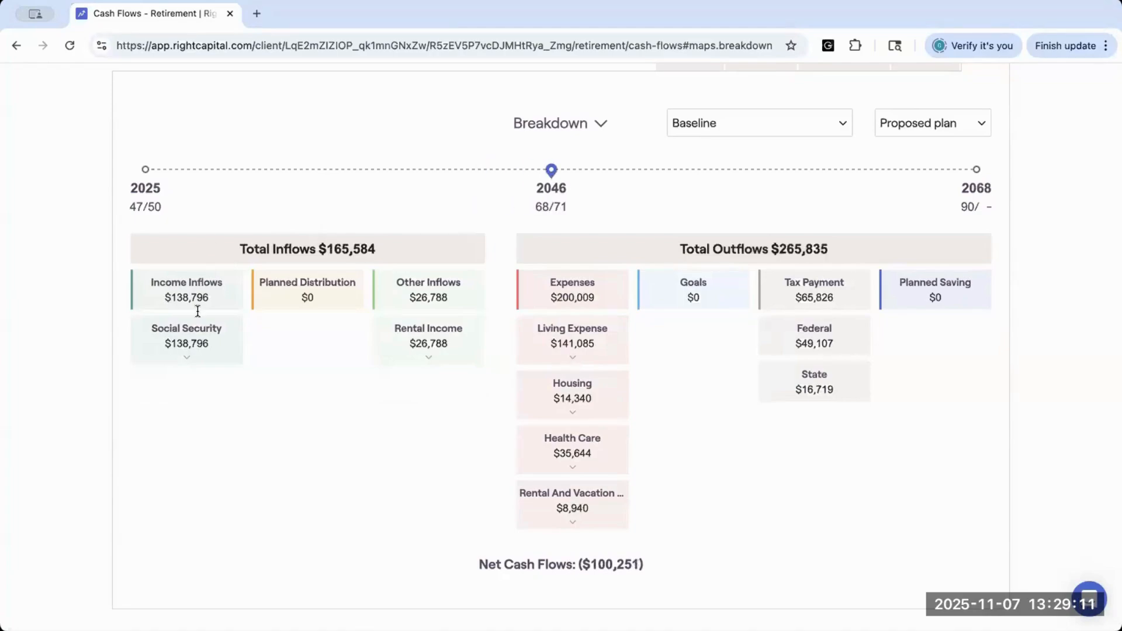
left_click(179, 361)
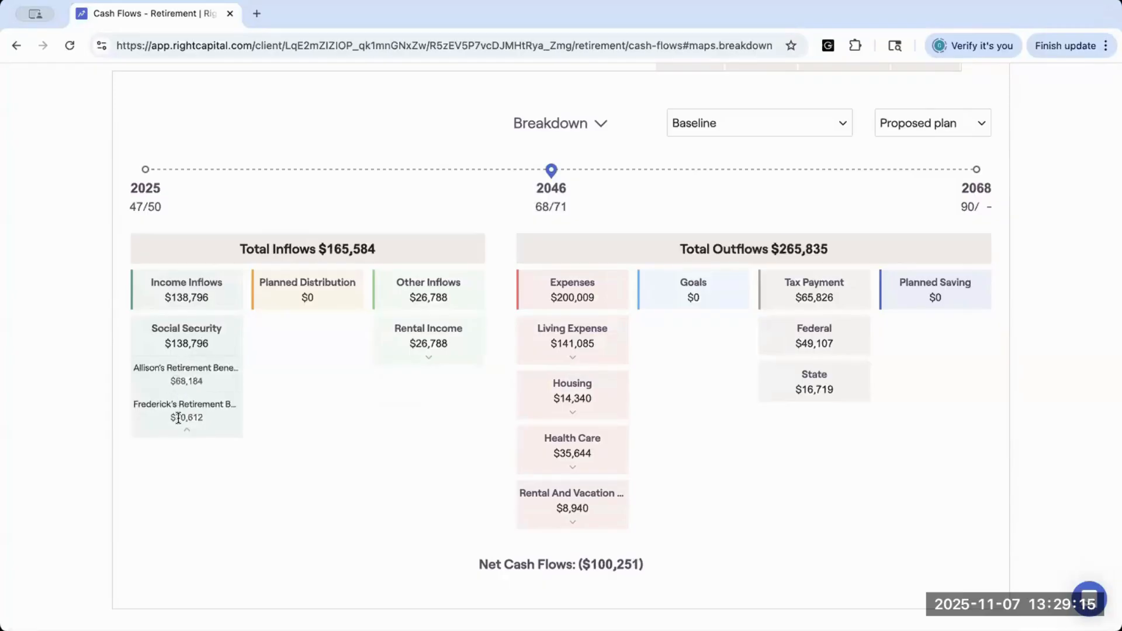
left_click(573, 471)
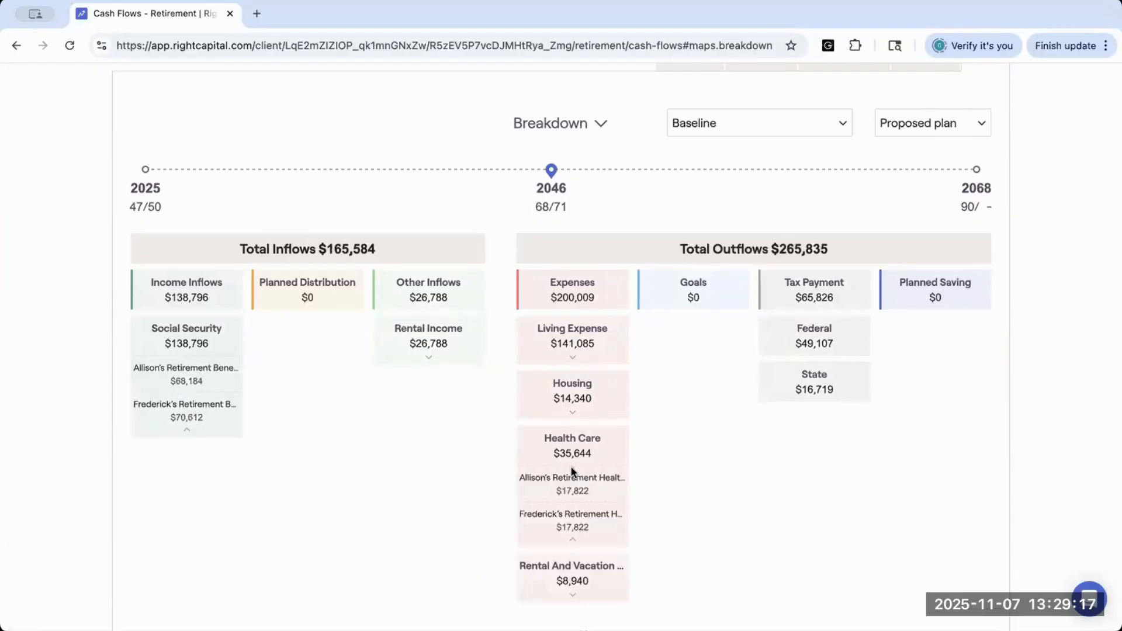
left_click(577, 542)
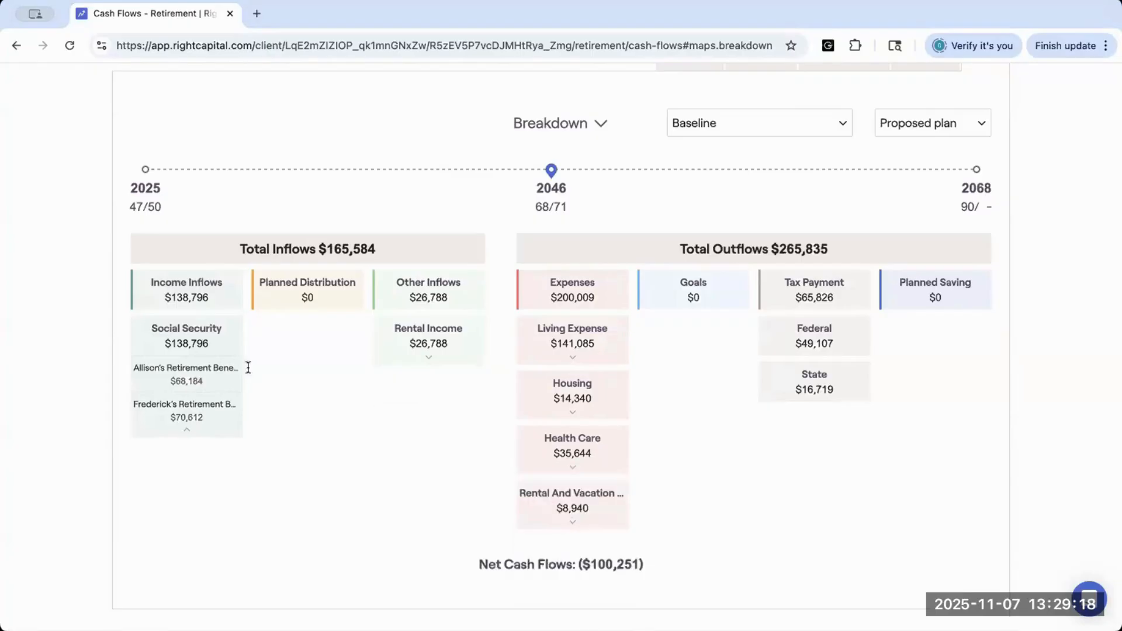
left_click(186, 431)
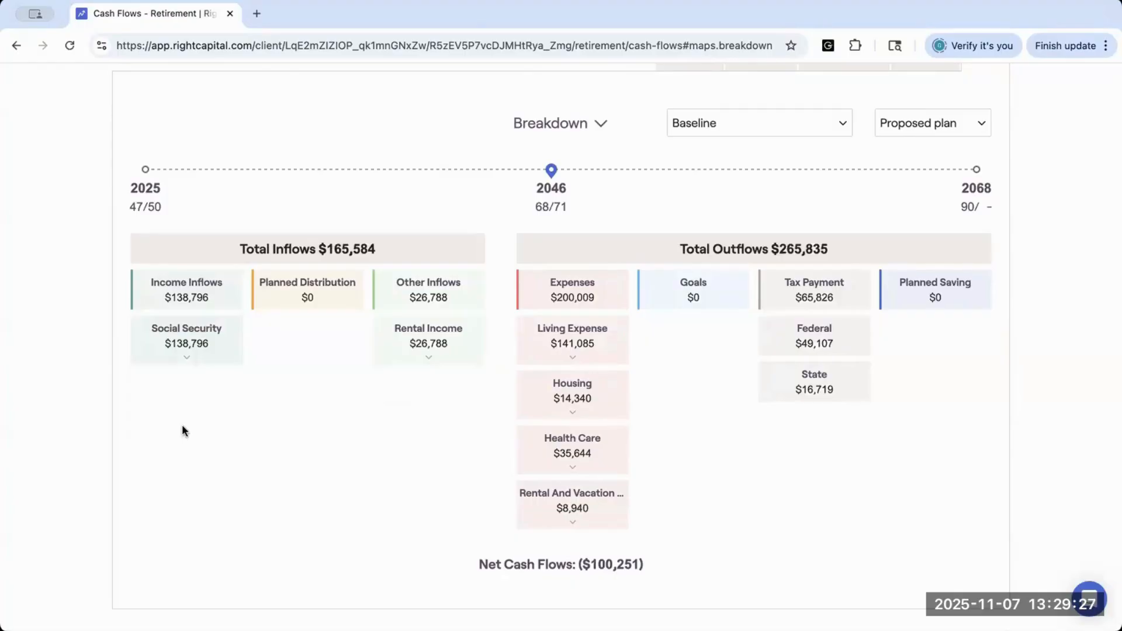
Check which plans the Breakdown map can show, keeping the Proposed plan
scroll(247, 327, "up", 2)
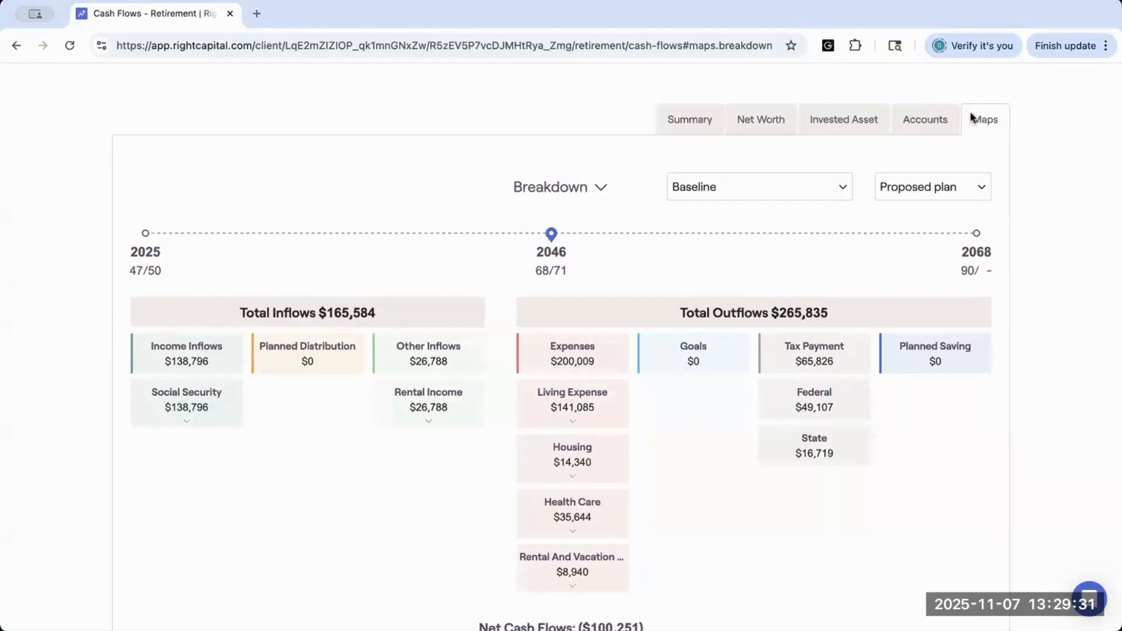
left_click(982, 189)
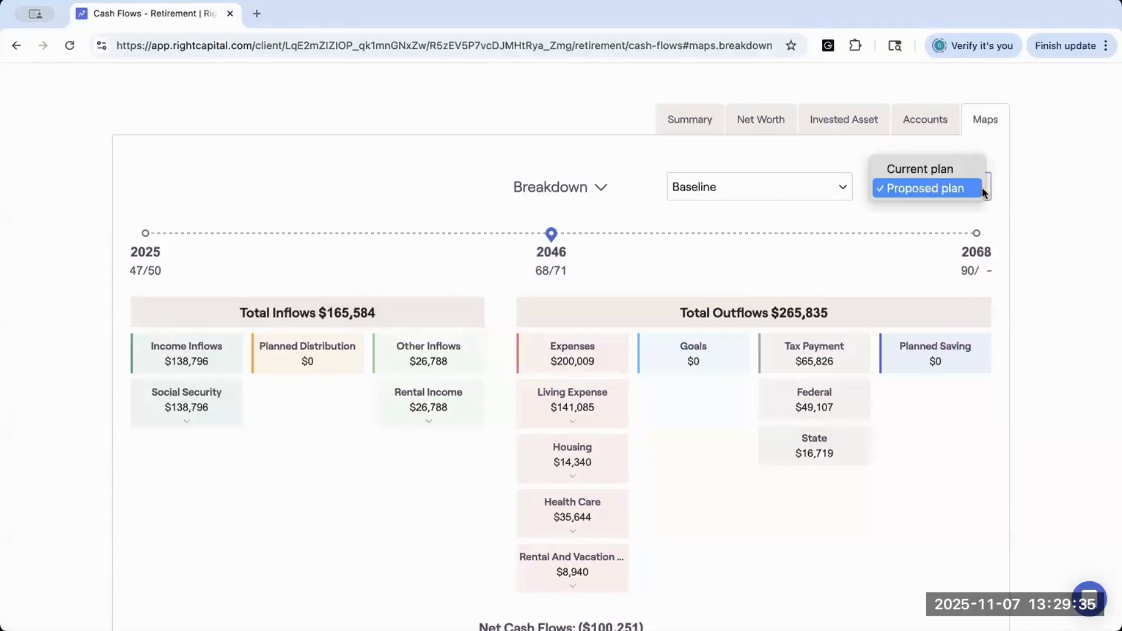
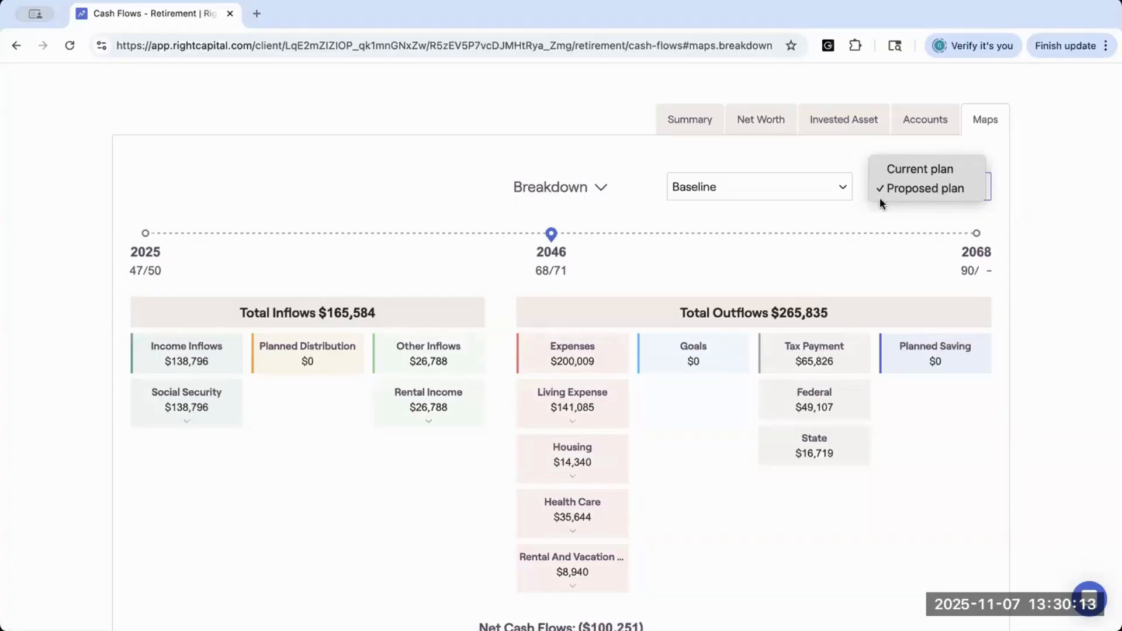
scroll(526, 176, "up", 2)
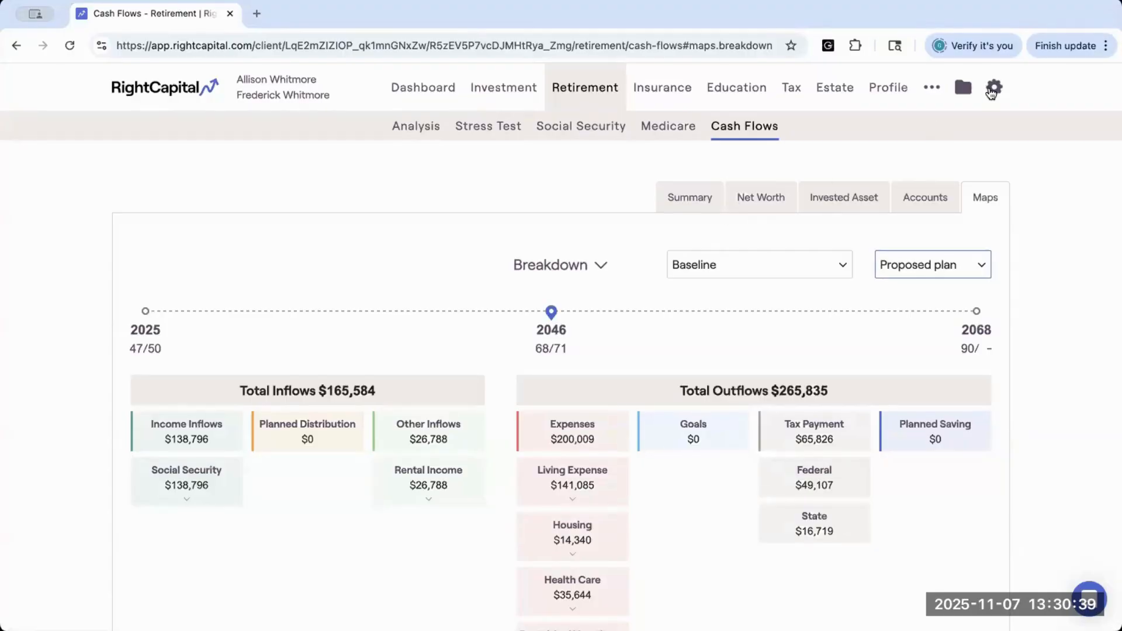
Open the client Settings and examine the Methodology calculation options, especially the planning method
left_click(993, 87)
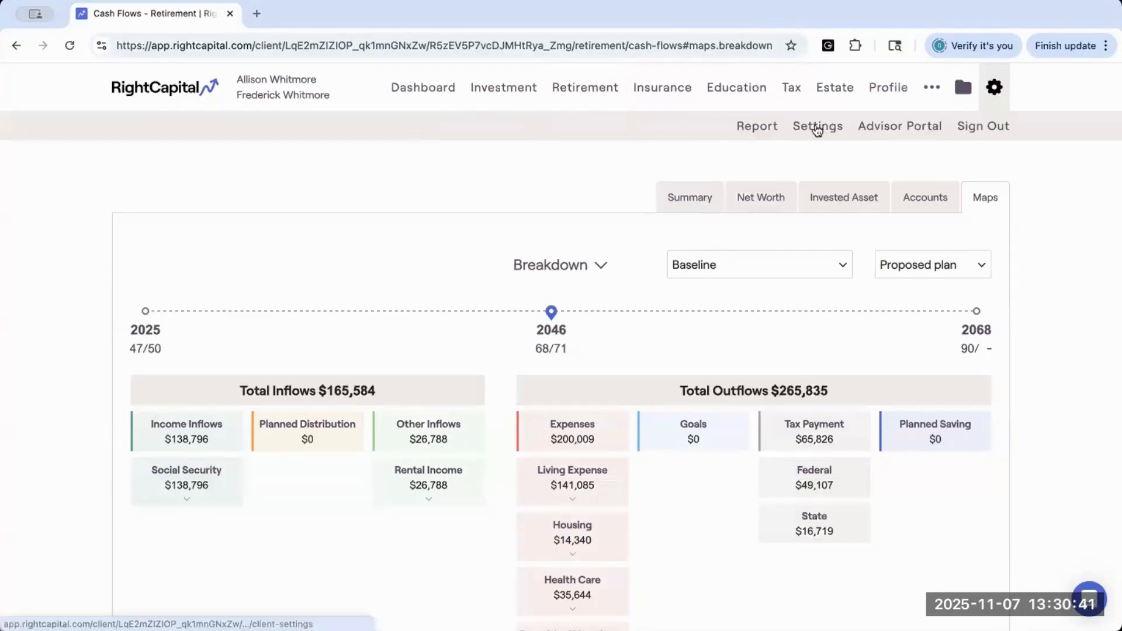
left_click(820, 129)
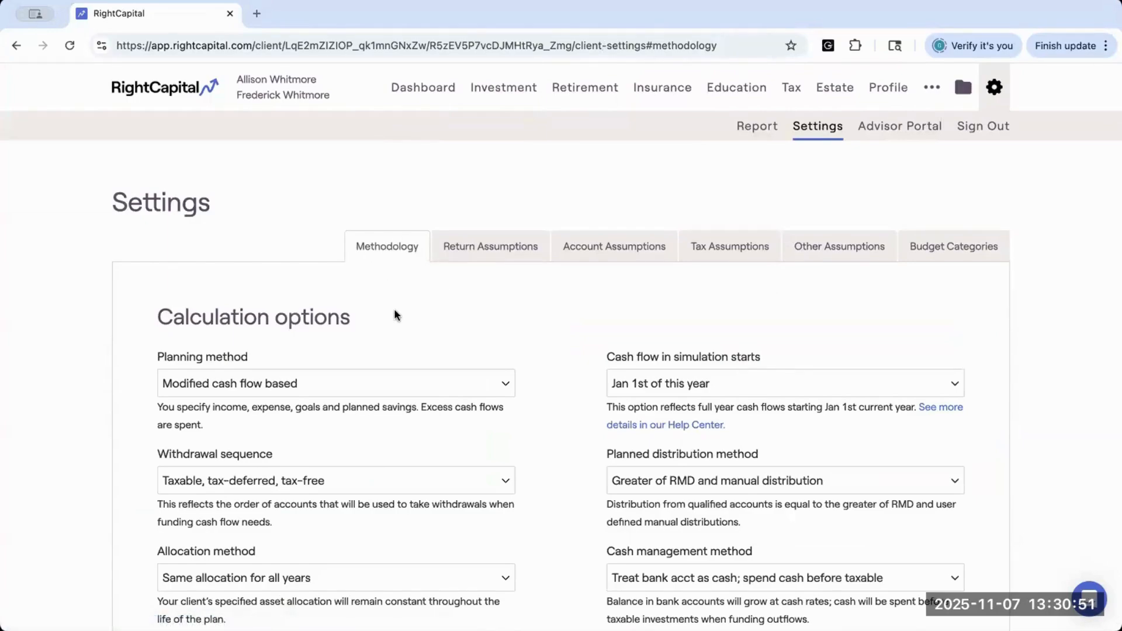
scroll(395, 314, "down", 3)
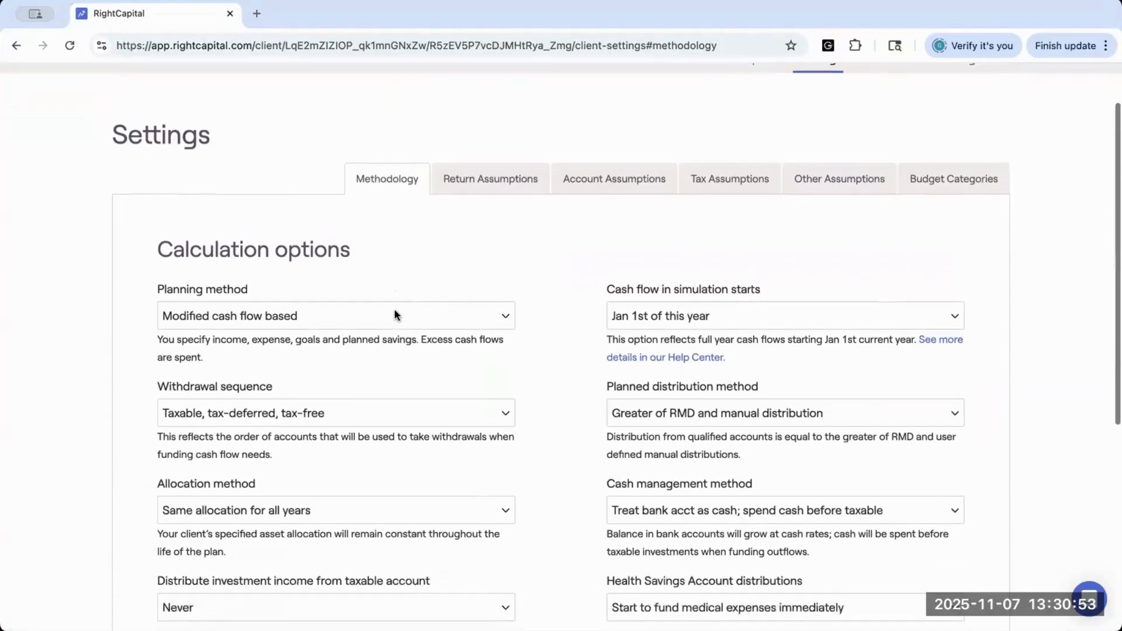
scroll(394, 308, "down", 1)
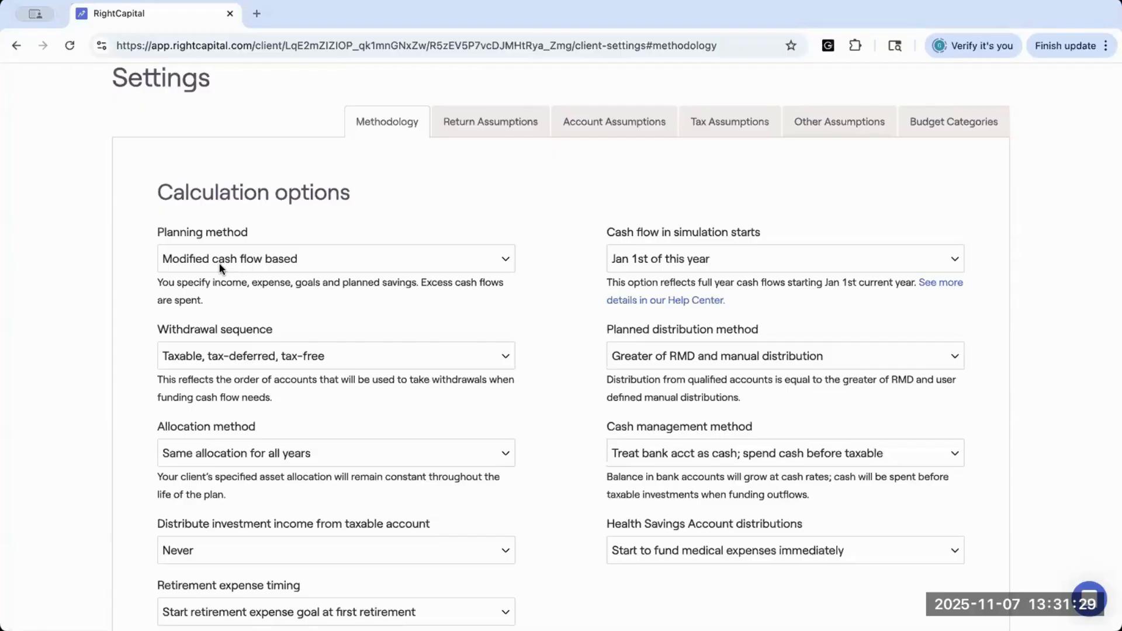
Open the retirement Cash Flows Summary in a second browser tab and examine its Spend Unsaved Cash Flows column through 2041
scroll(219, 263, "up", 3)
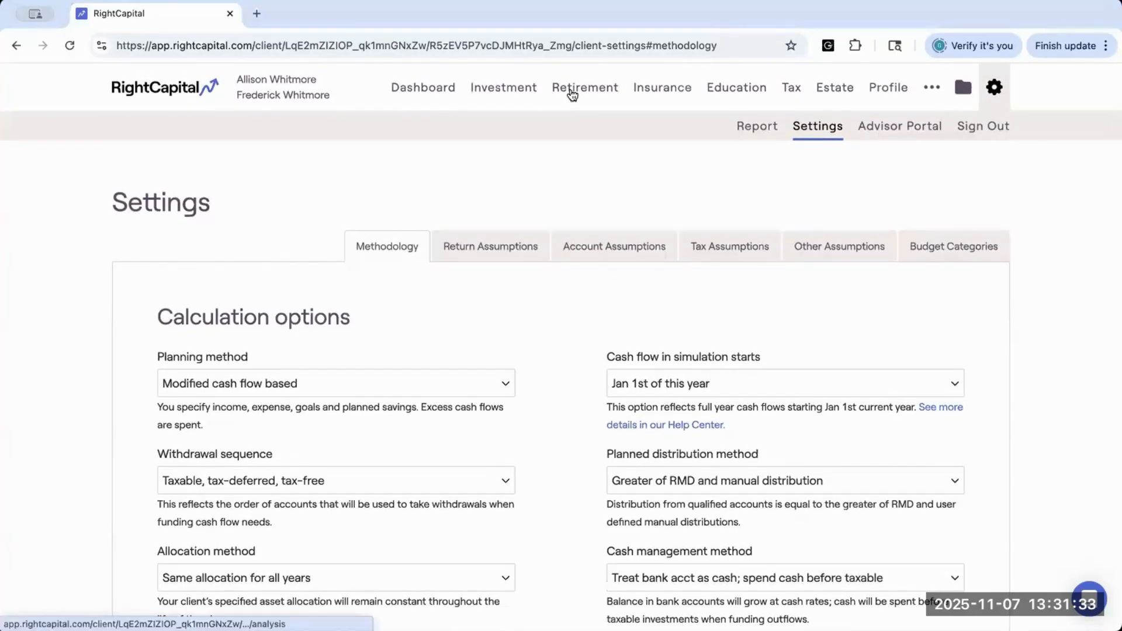
left_click(574, 88, "super")
left_click(327, 17)
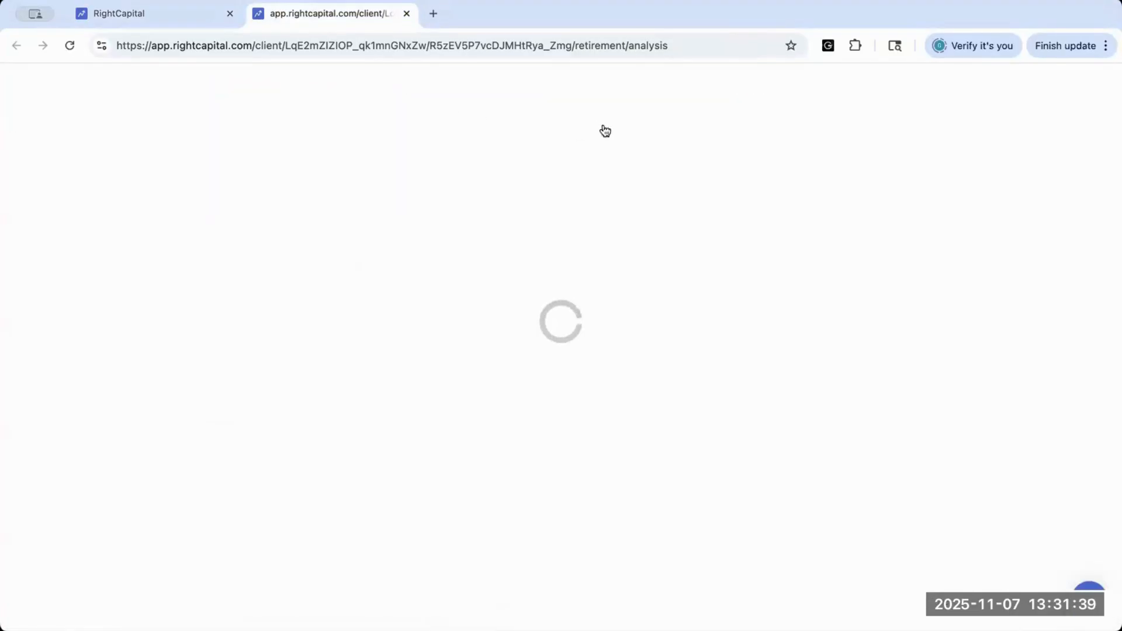
left_click(737, 126)
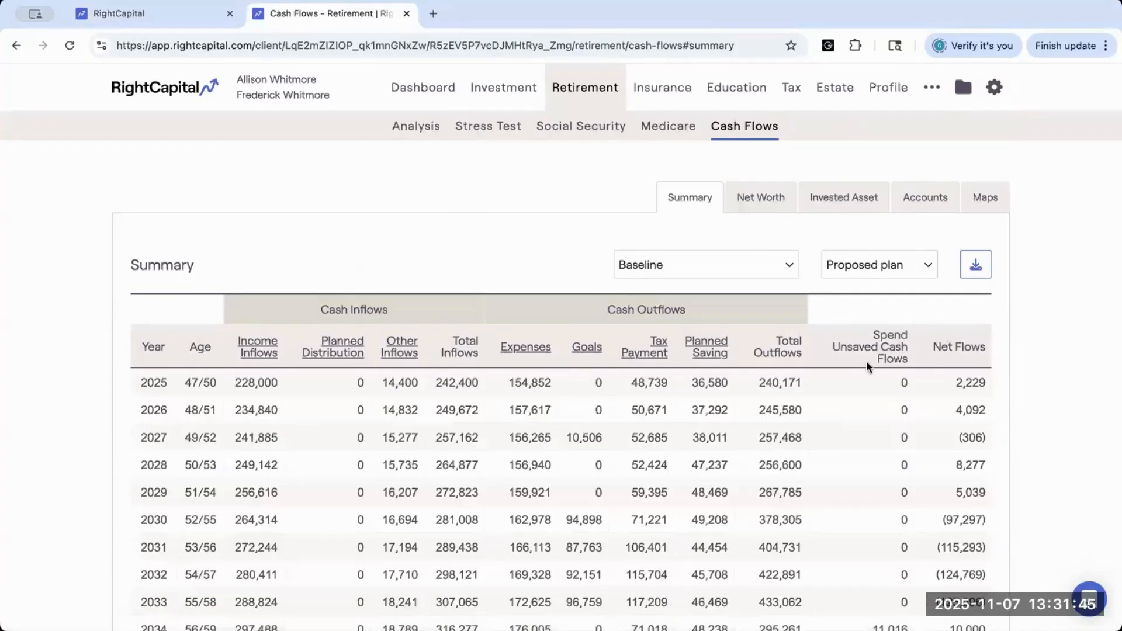
scroll(876, 327, "down", 3)
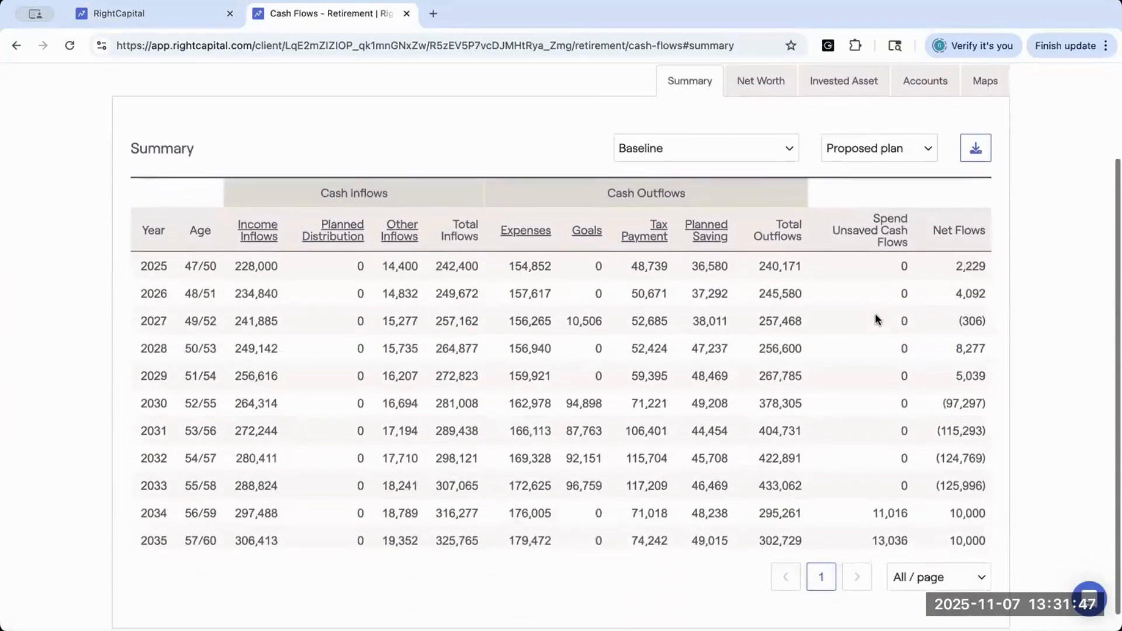
scroll(854, 394, "down", 3)
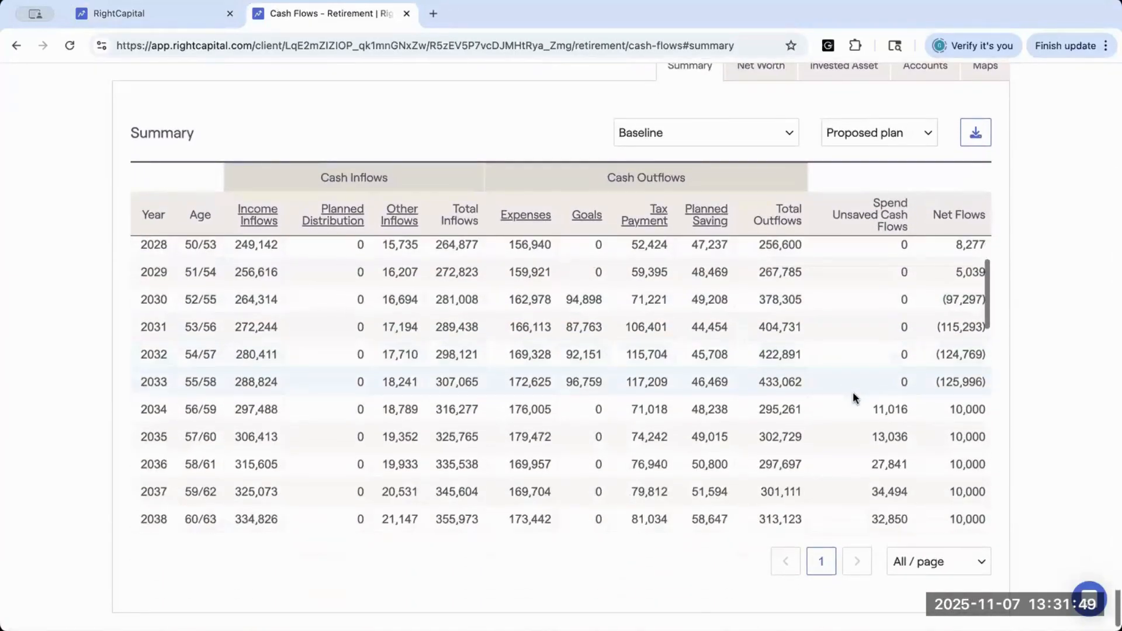
scroll(853, 396, "down", 2)
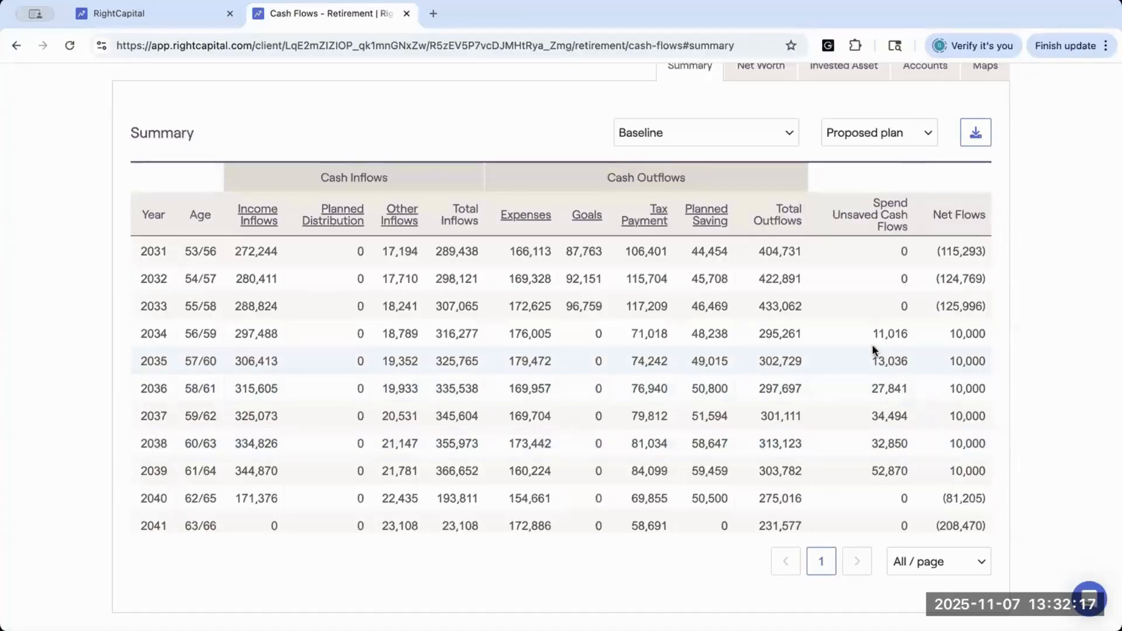
Set the planning method to Cash flow based in the Methodology settings, and reload the cash flow Summary
left_click(158, 13)
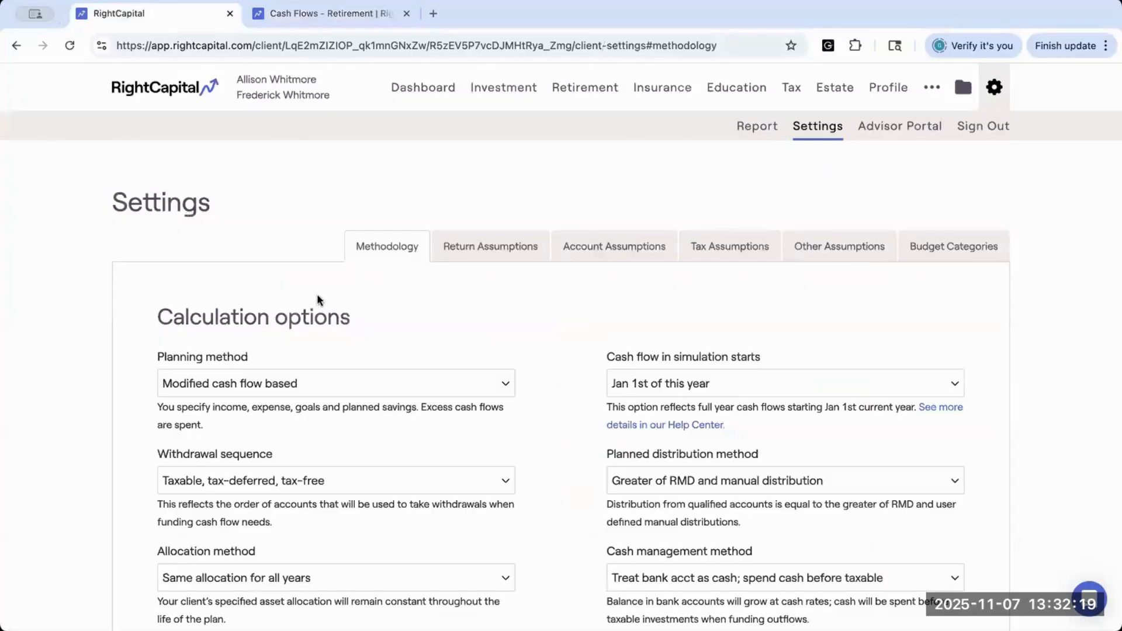
scroll(317, 293, "down", 1)
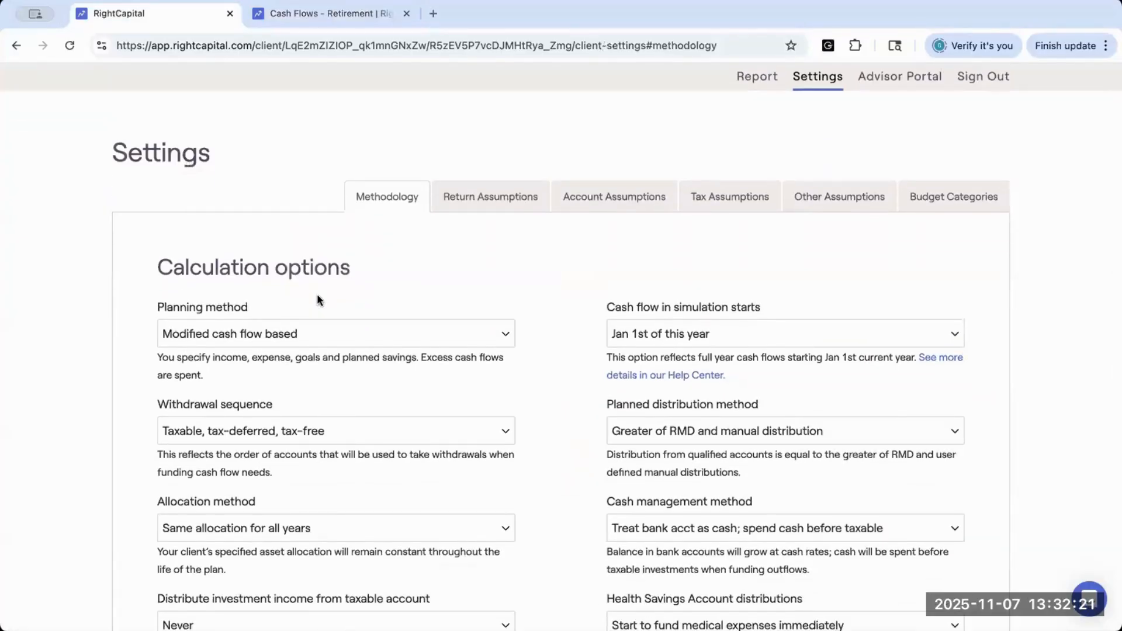
left_click(329, 327)
left_click(322, 321)
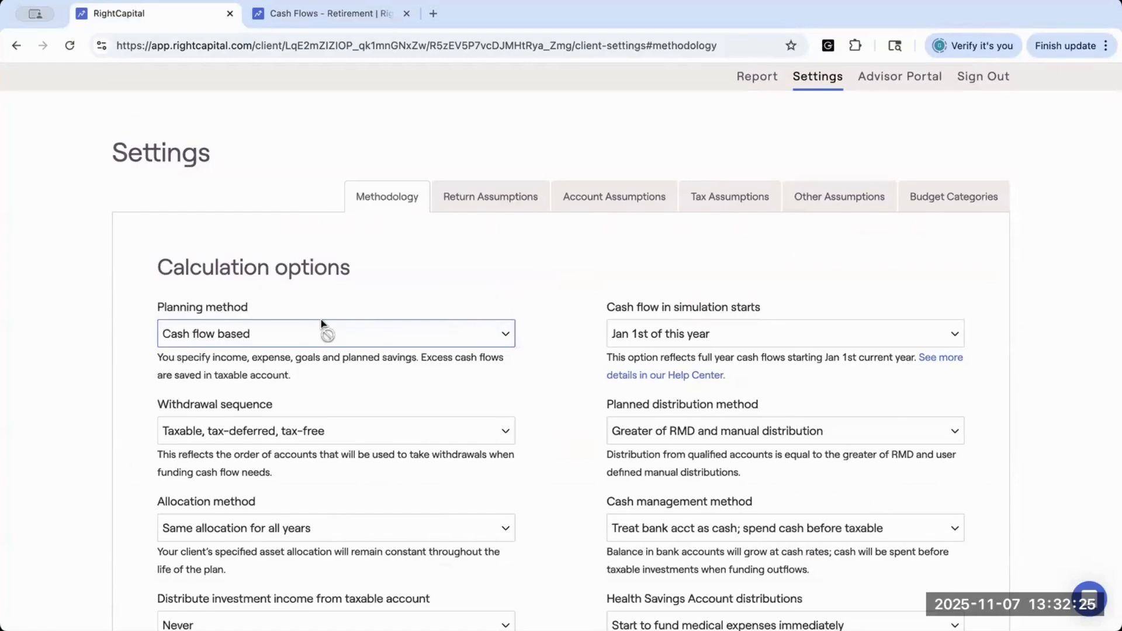
left_click(282, 17)
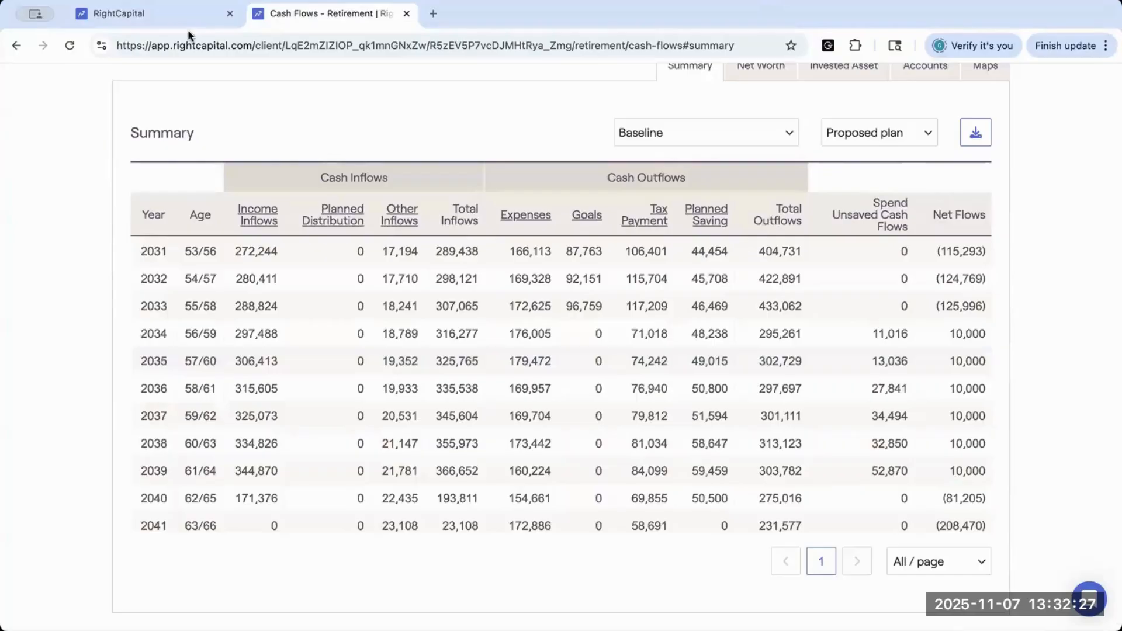
left_click(69, 46)
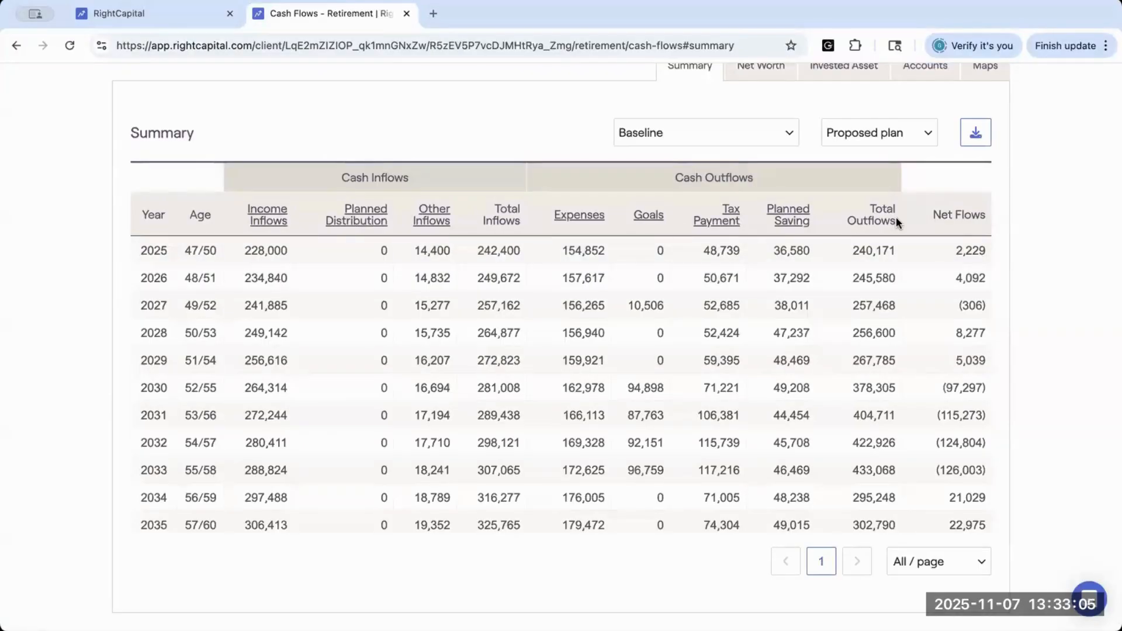
Set the planning method to Goal based in the Methodology settings, and reload the retirement Cash Flows in the other browser tab
left_click(143, 13)
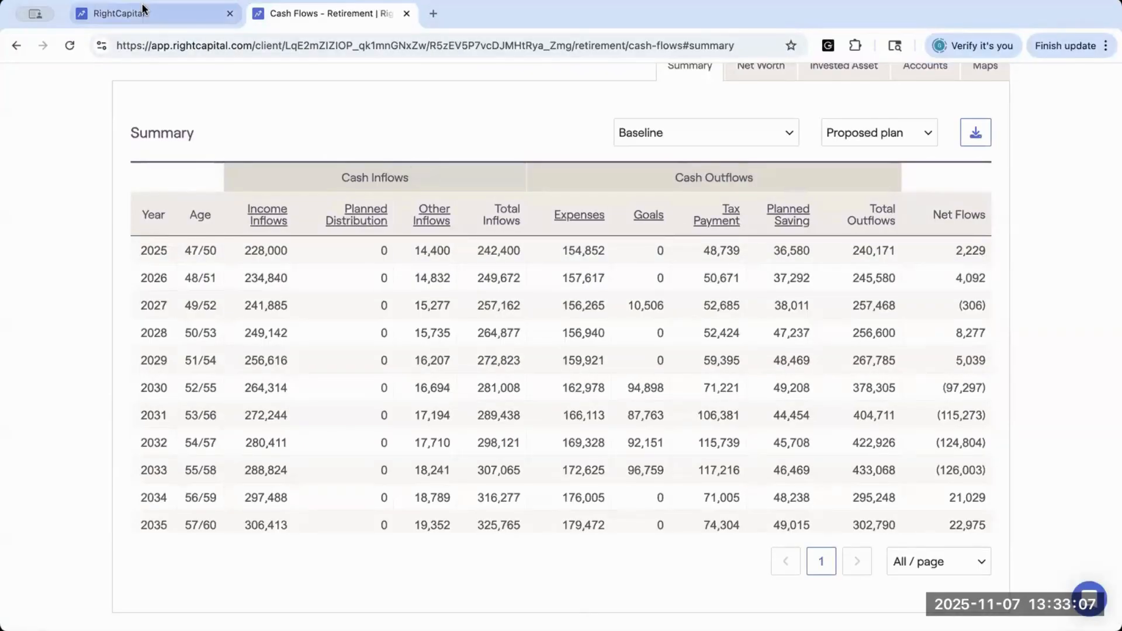
left_click(232, 338)
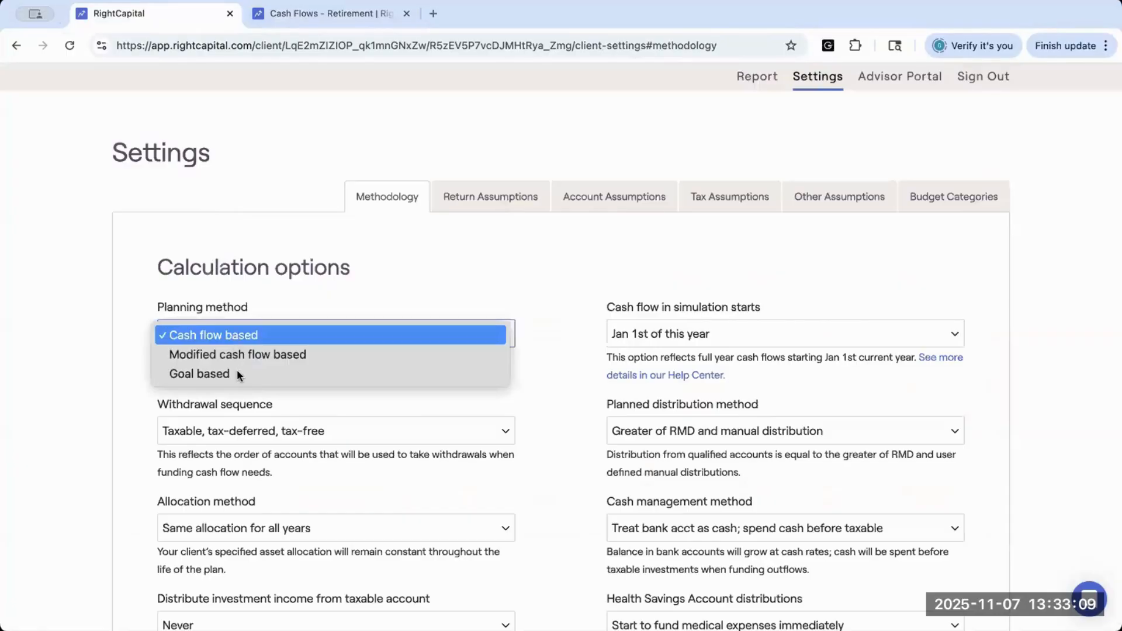
left_click(230, 374)
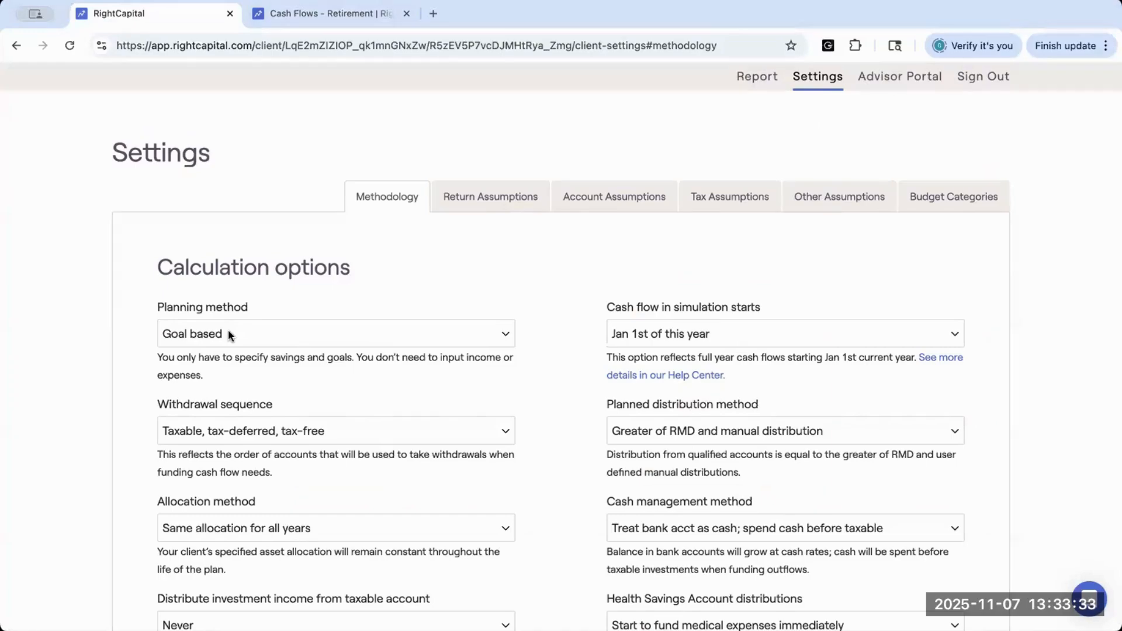
left_click(298, 8)
left_click(72, 48)
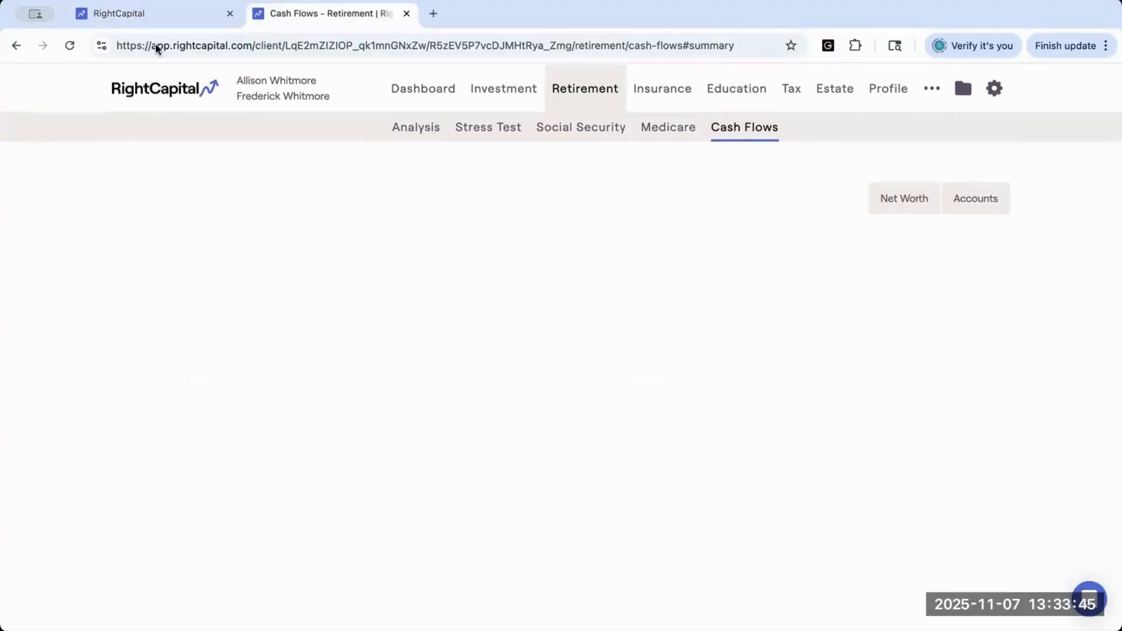
left_click(70, 46)
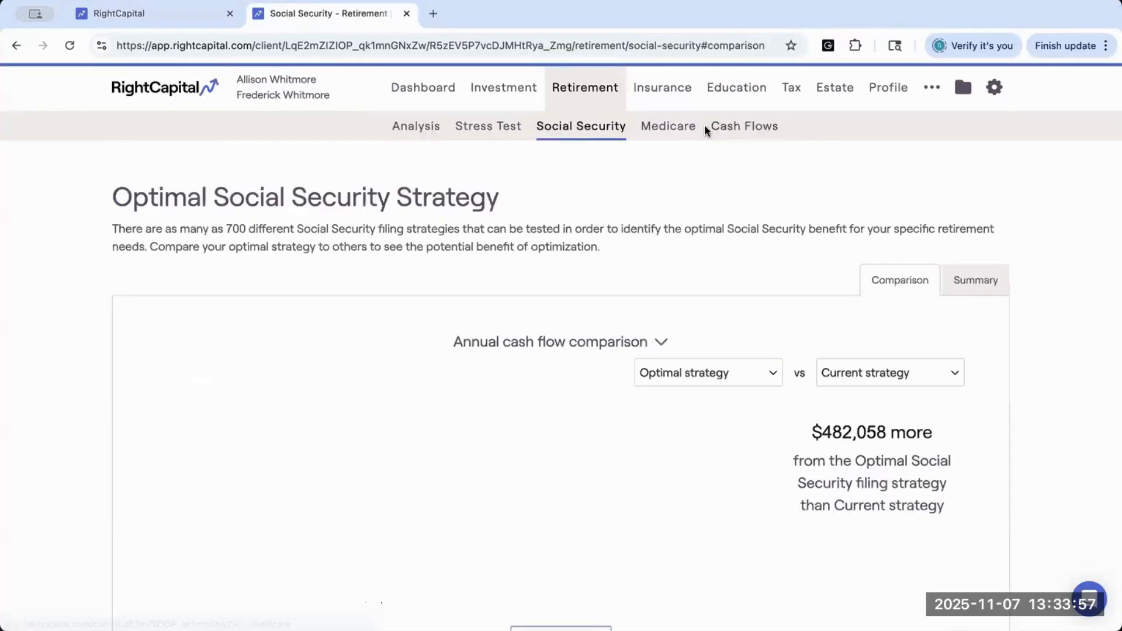
left_click(742, 128)
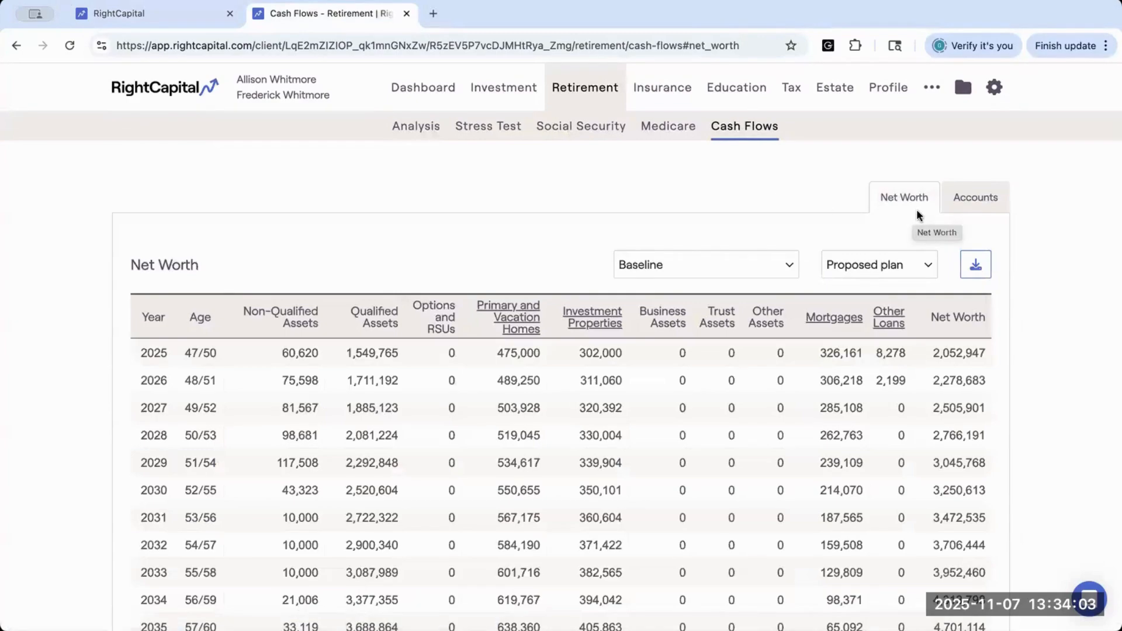
Examine the cash flow Net Worth table and the ending balance by accounts under the goal-based method
scroll(720, 365, "down", 1)
scroll(720, 367, "up", 1)
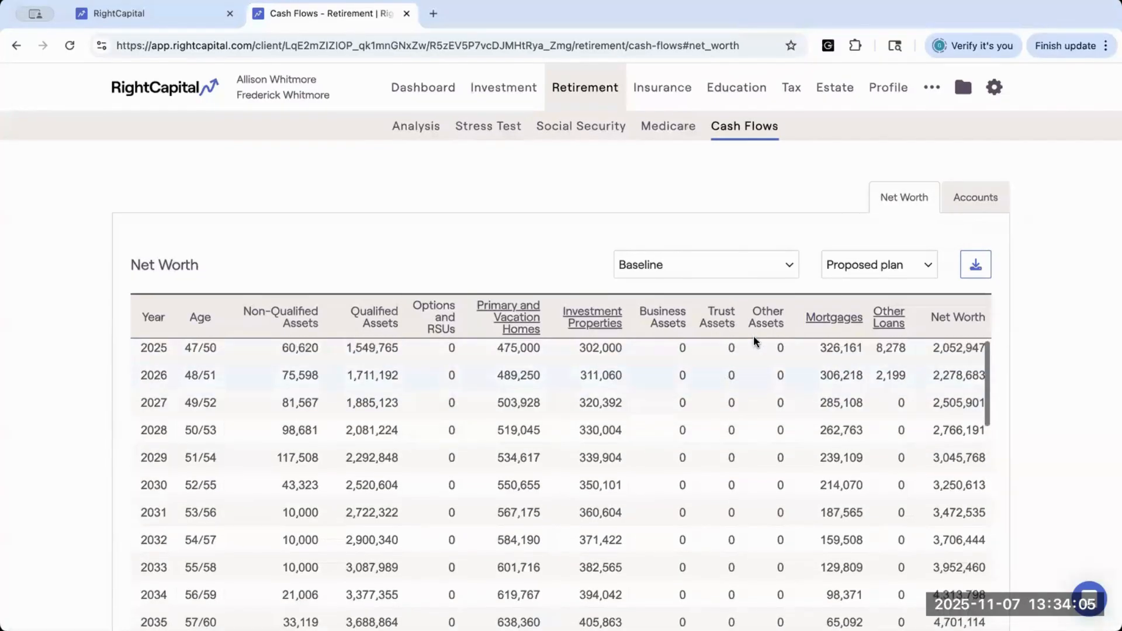
left_click(976, 197)
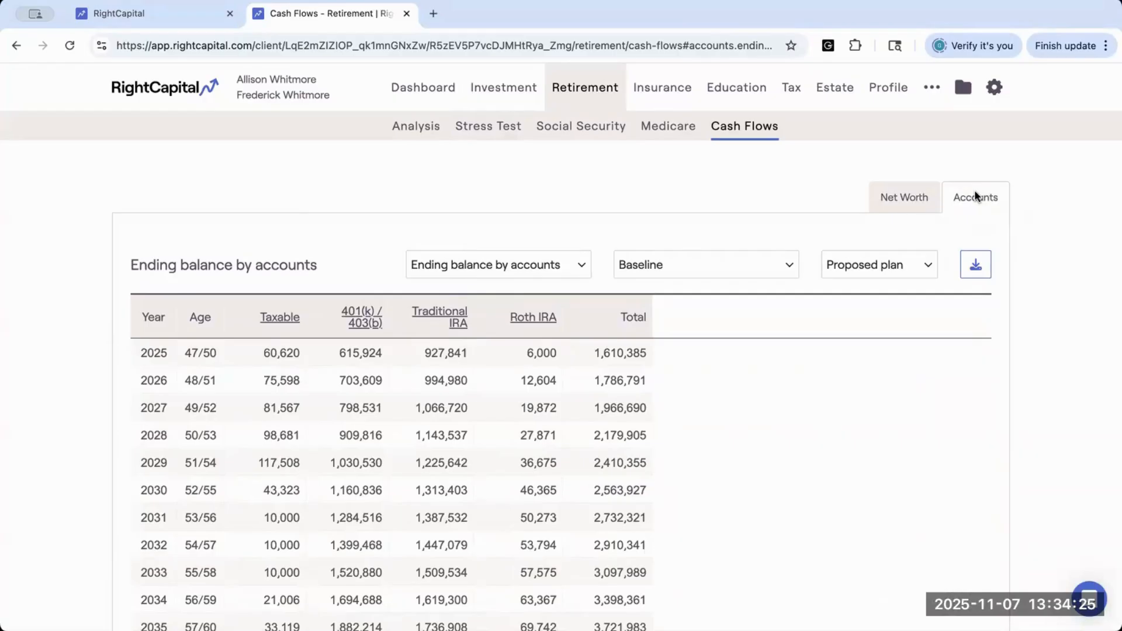
left_click(916, 200)
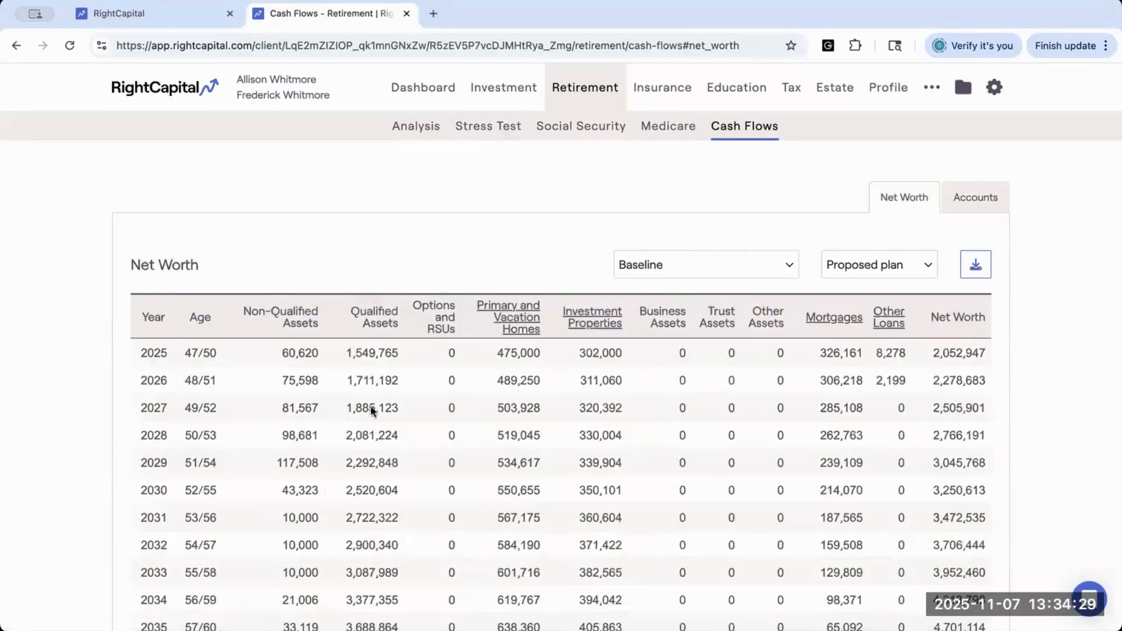
left_click(965, 200)
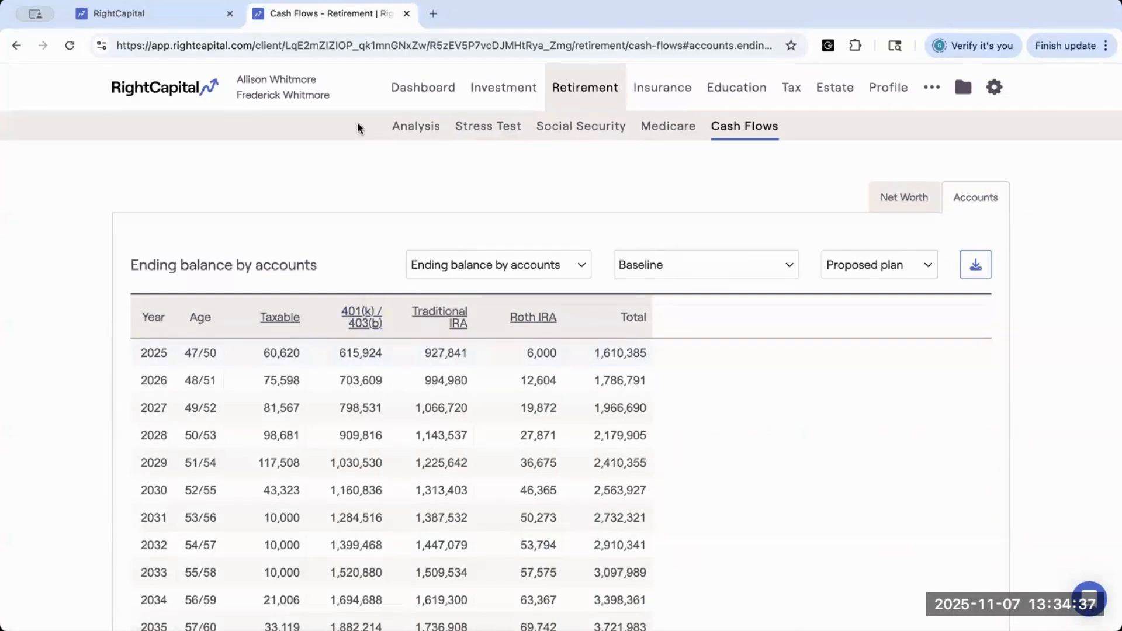
Set the planning method to Modified cash flow based in the Methodology settings
left_click(141, 20)
left_click(207, 337)
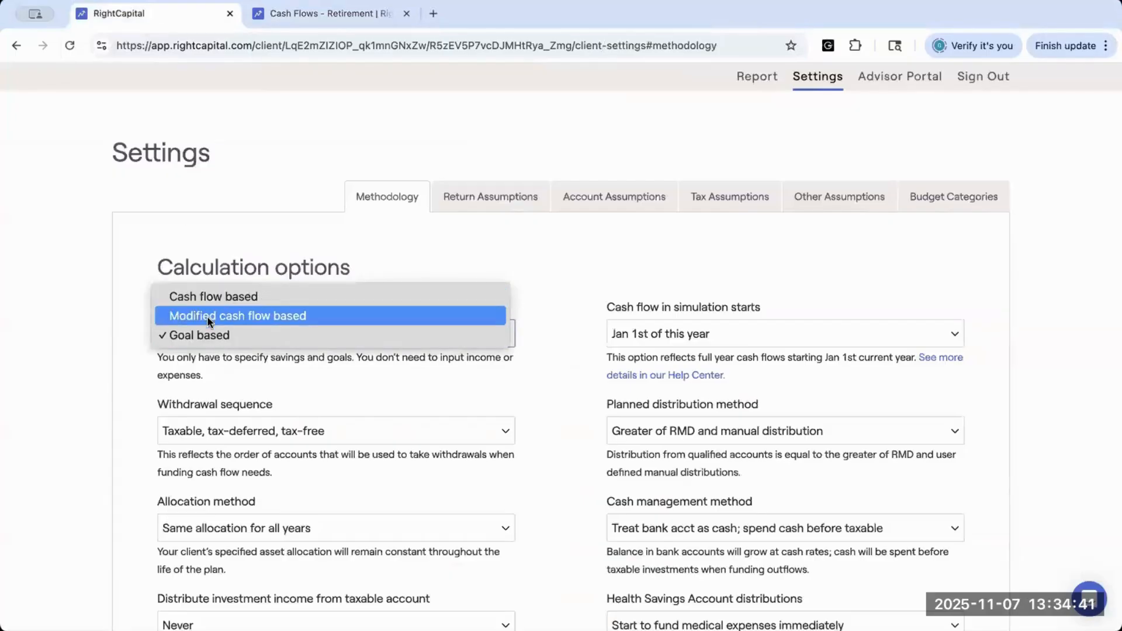
left_click(207, 316)
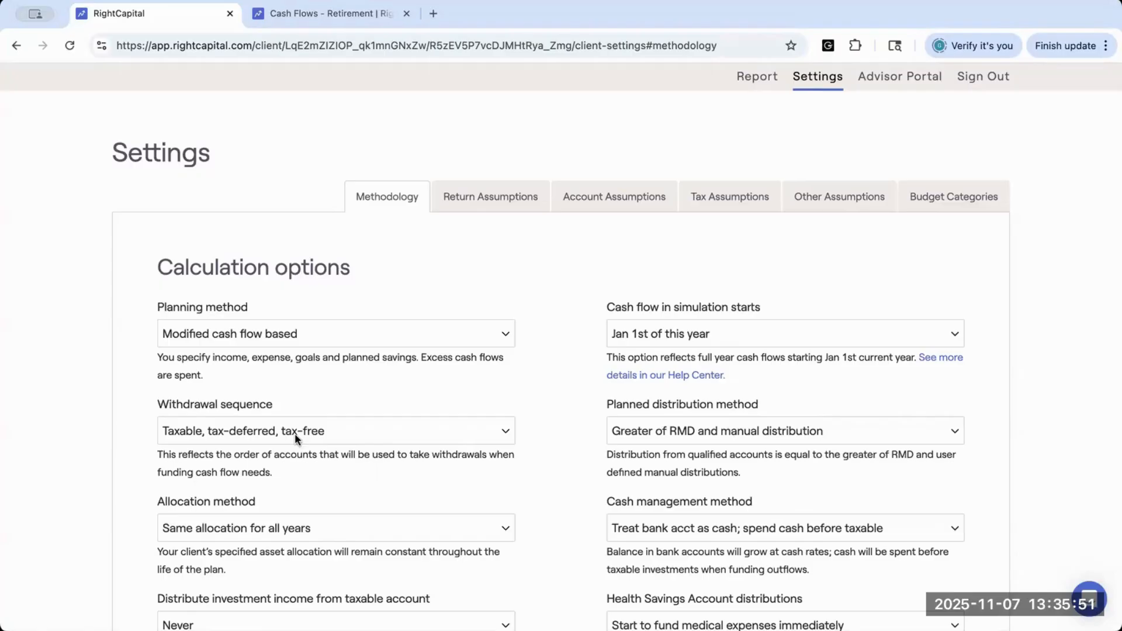
Set the withdrawal sequence to Tax-free, taxable, tax-deferred, and reload the retirement Cash Flows in the other browser tab
left_click(351, 433)
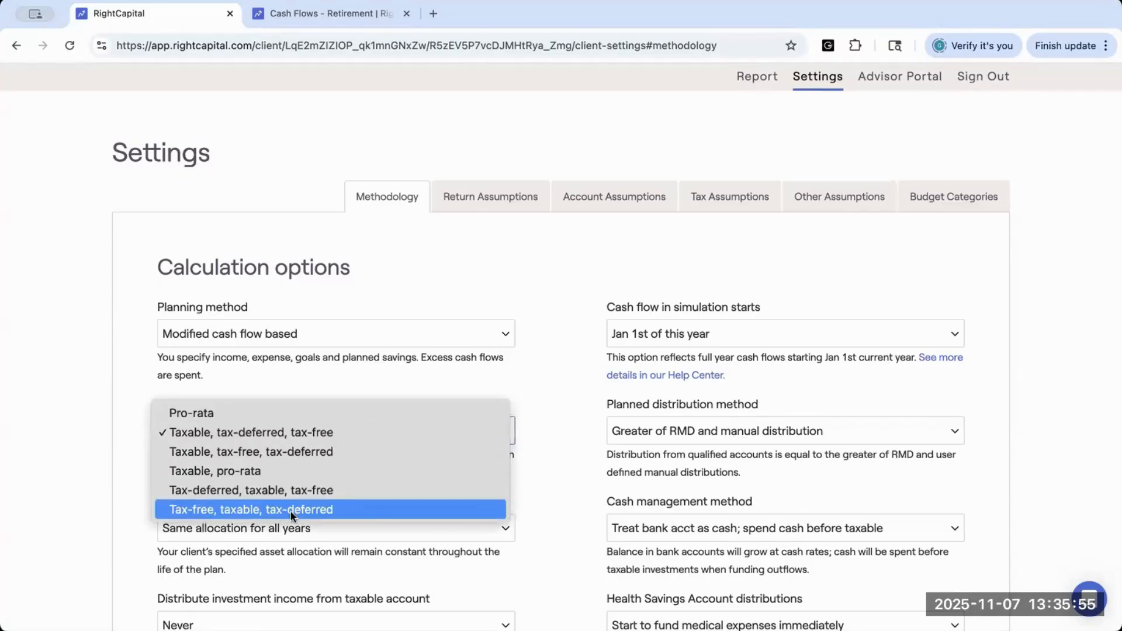
left_click(240, 512)
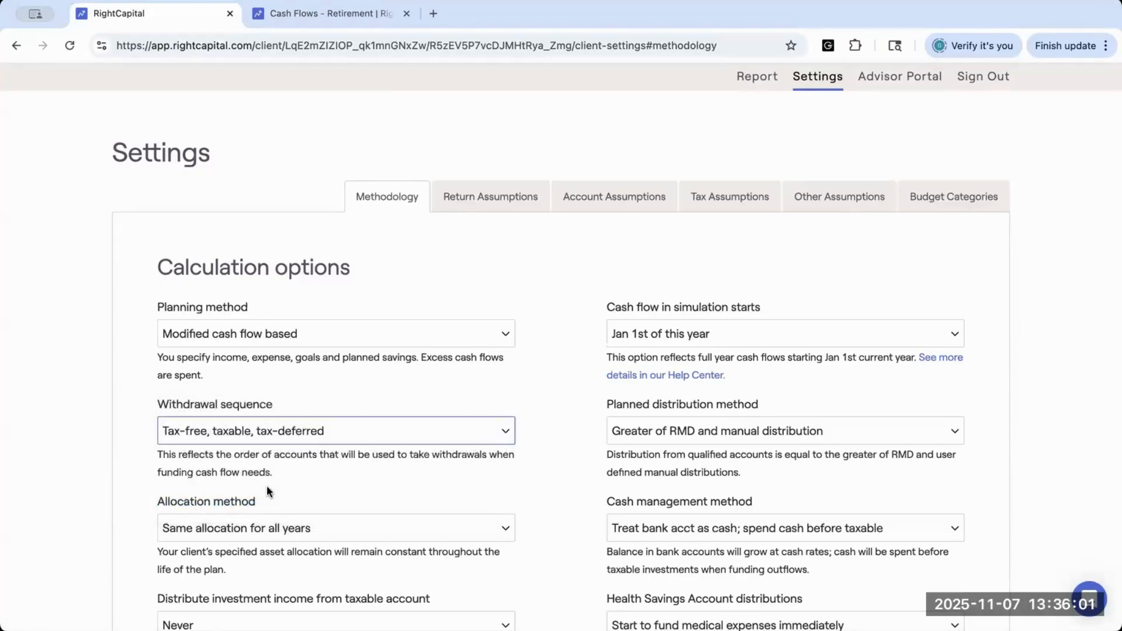
scroll(281, 234, "up", 2)
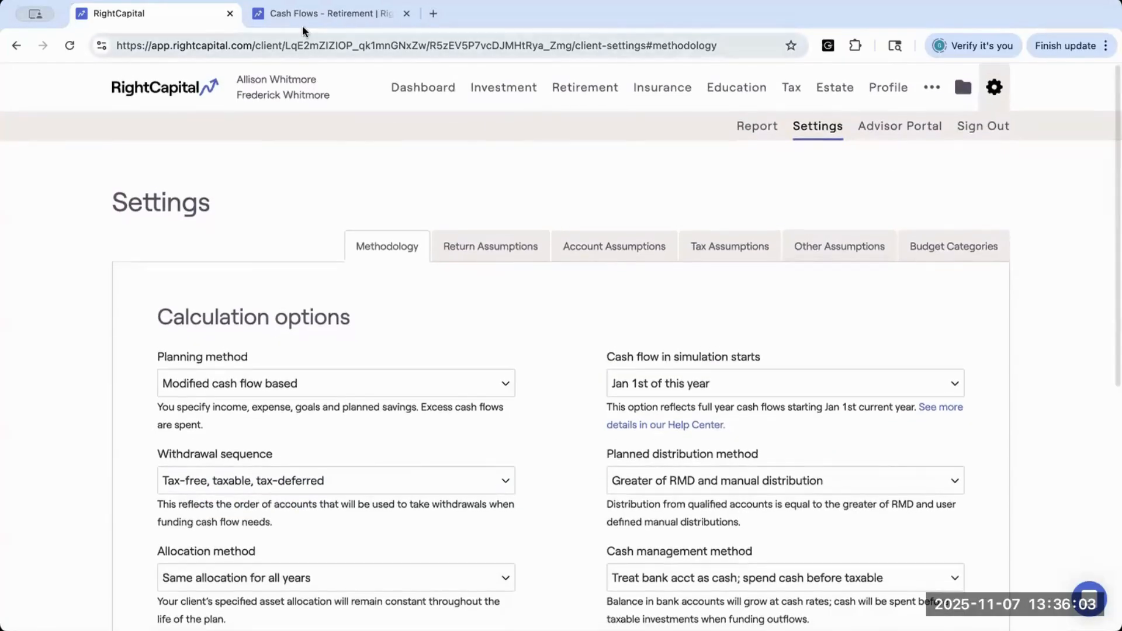
left_click(303, 18)
left_click(66, 46)
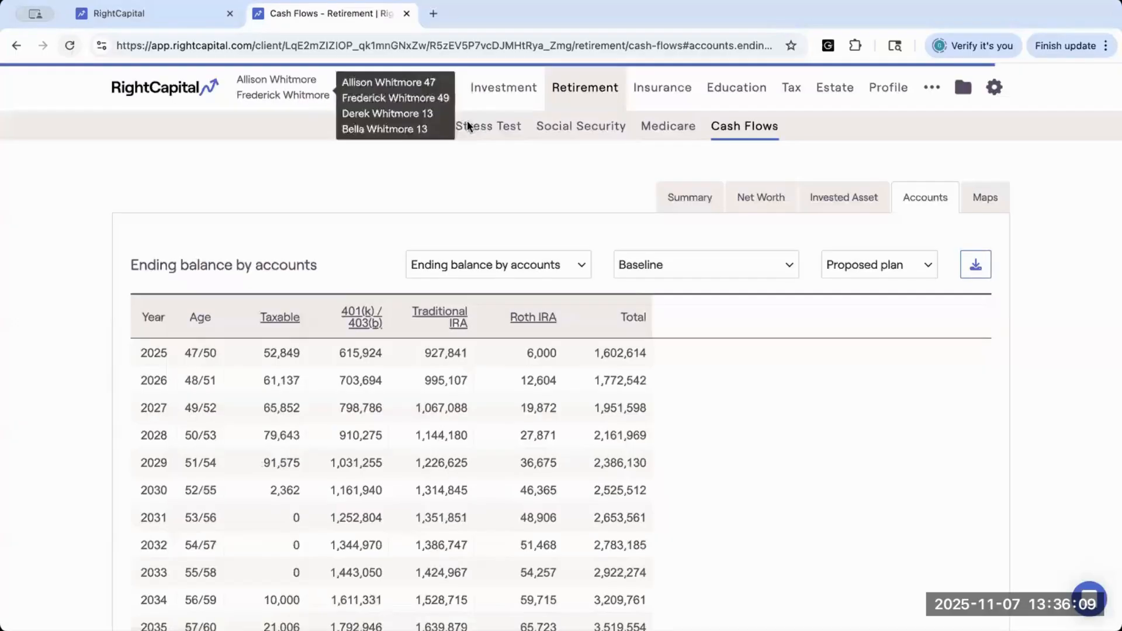
Show the Withdrawal from accounts table and examine the yearly withdrawals per account type from 2040 onward
left_click(512, 264)
left_click(506, 324)
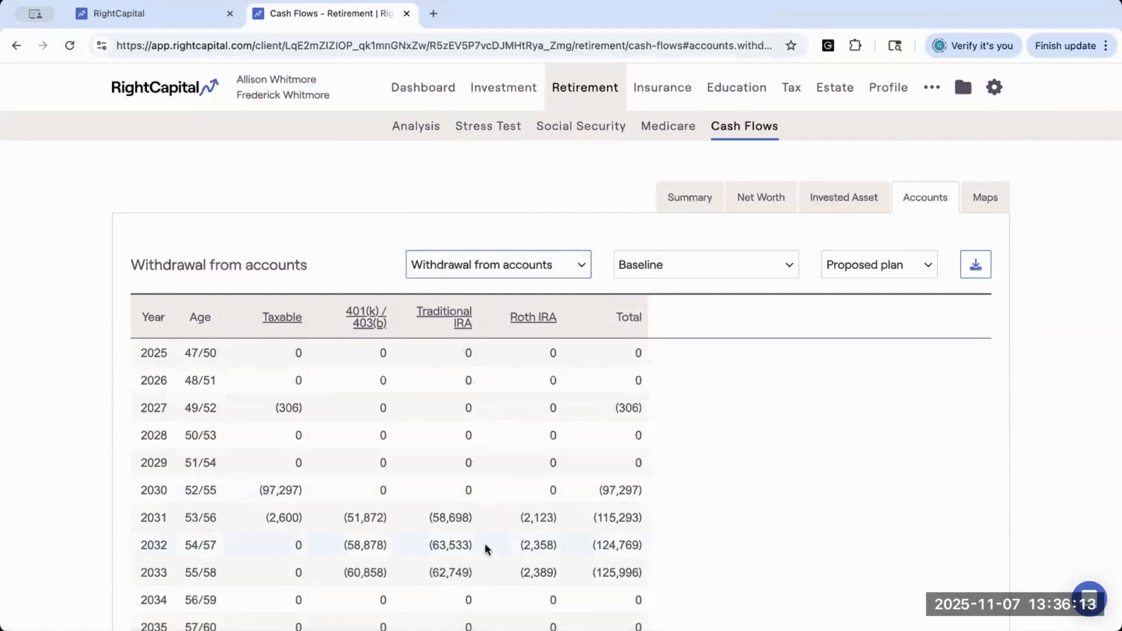
scroll(485, 549, "down", 3)
scroll(485, 550, "down", 5)
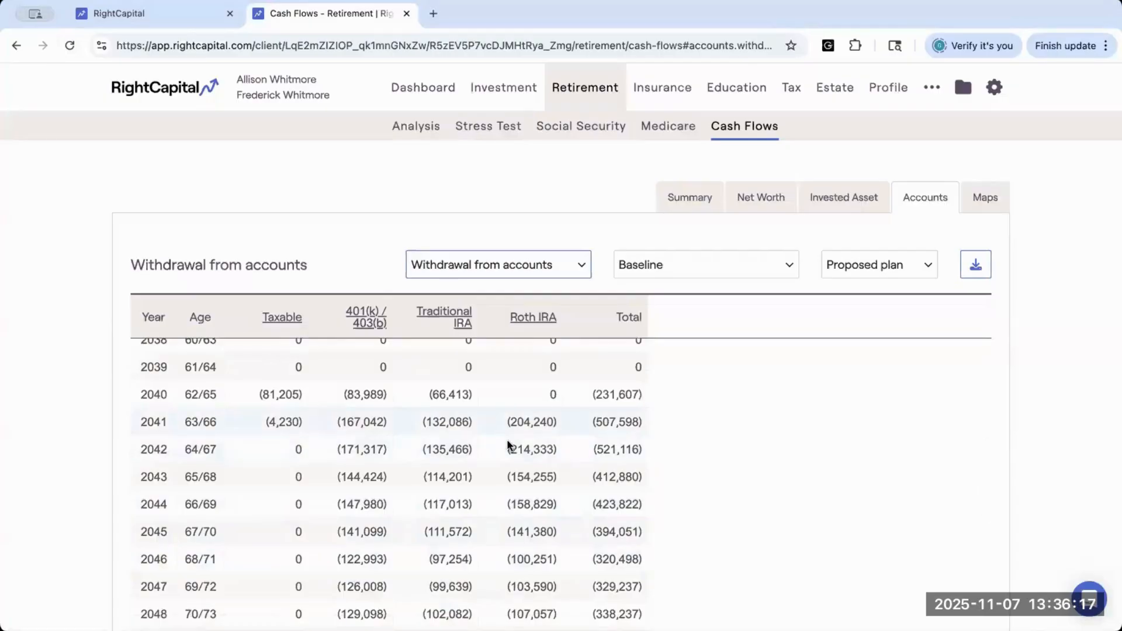
scroll(507, 444, "down", 1)
scroll(507, 444, "down", 2)
scroll(507, 444, "up", 1)
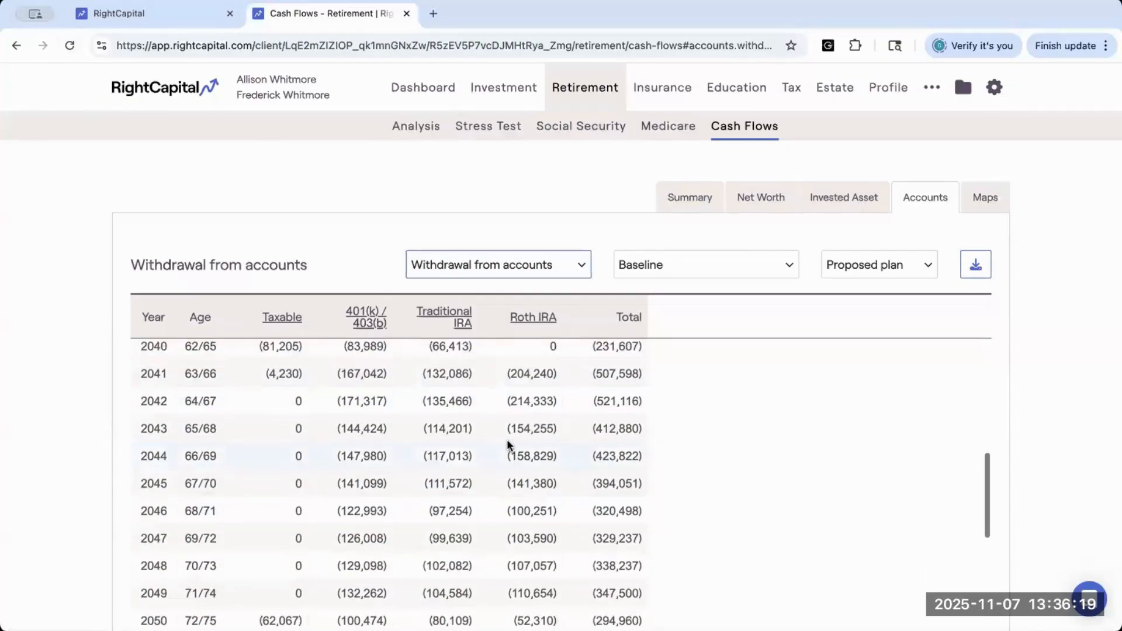
left_click(498, 265)
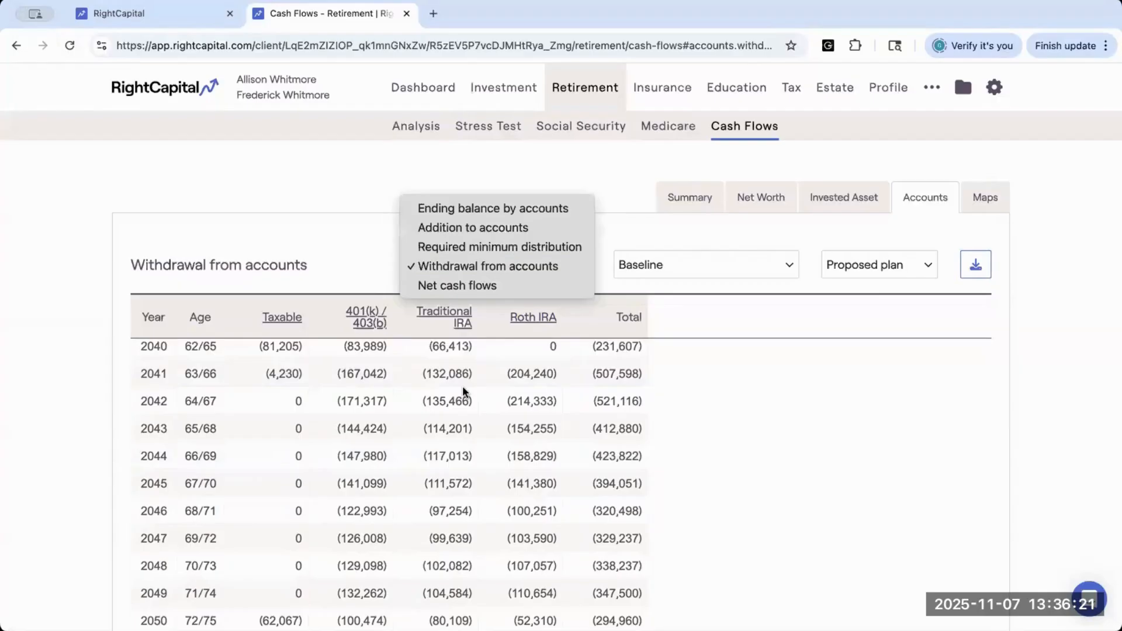
left_click(837, 273)
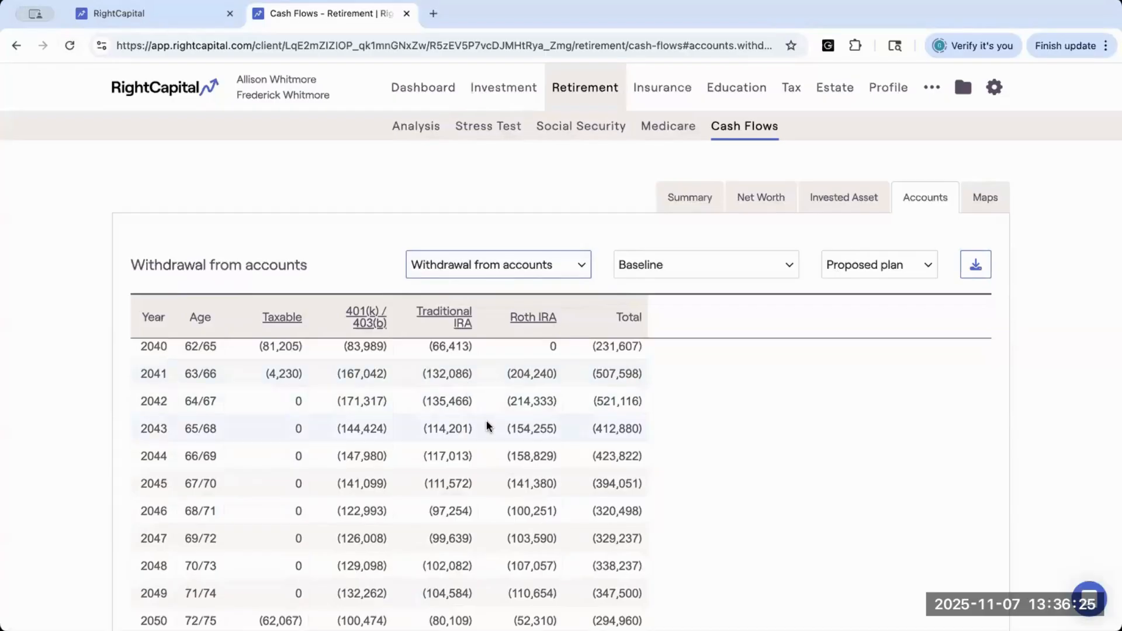
scroll(475, 487, "down", 1)
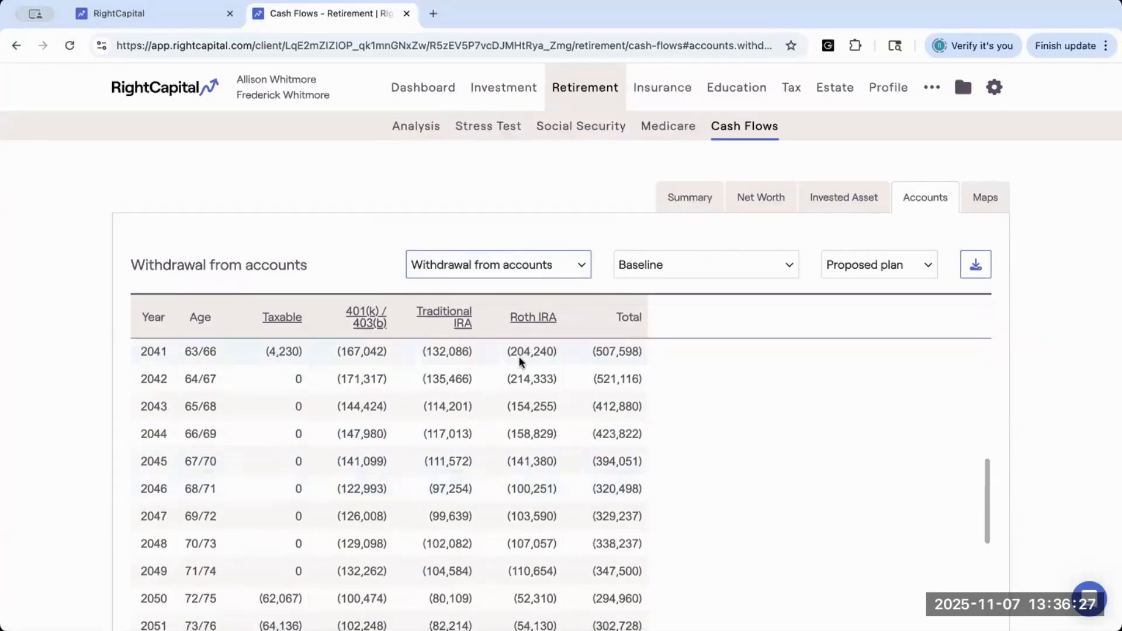
Change the withdrawal sequence to Pro-rata in the Methodology settings
left_click(141, 18)
scroll(244, 391, "down", 1)
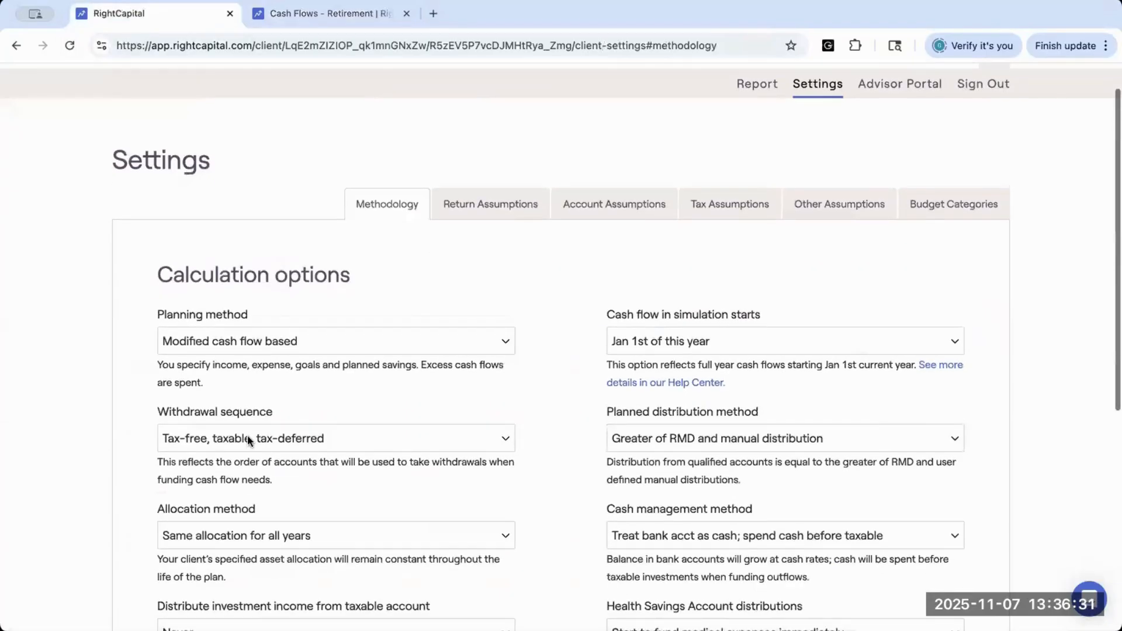
left_click(247, 435)
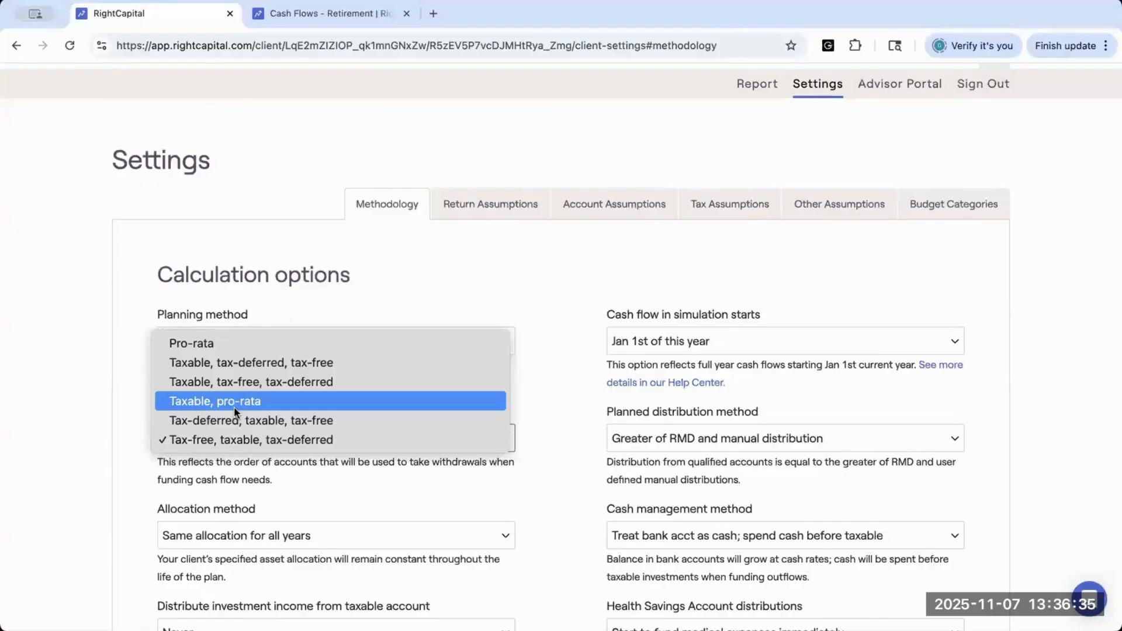
left_click(183, 345)
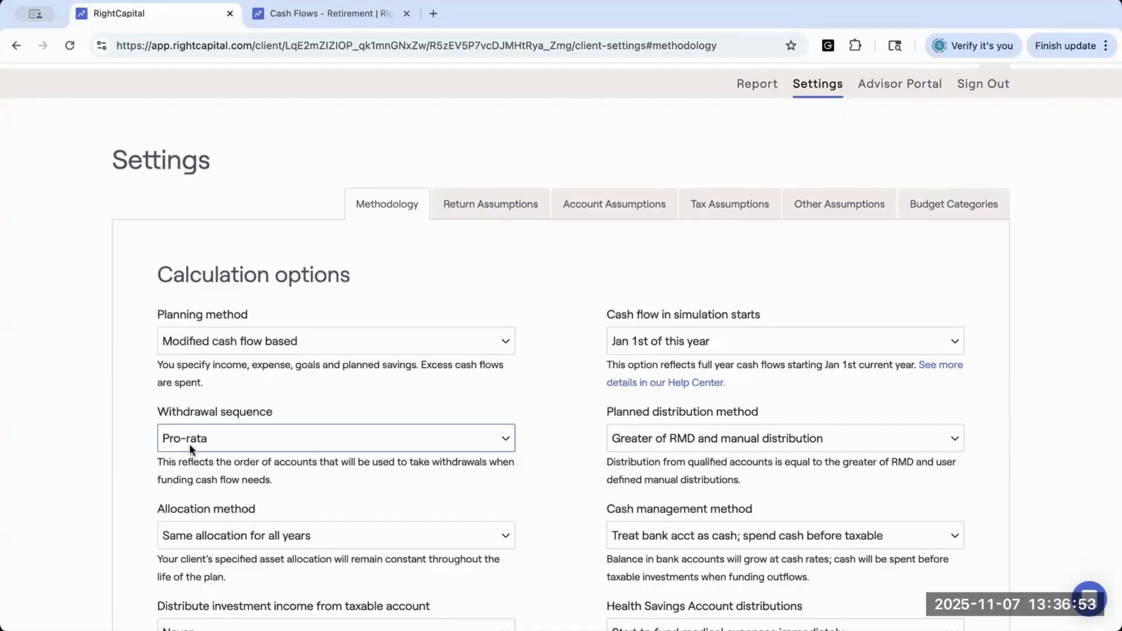
Set the withdrawal sequence back to Taxable, tax-deferred, tax-free
left_click(189, 444)
key("Escape")
key("Down")
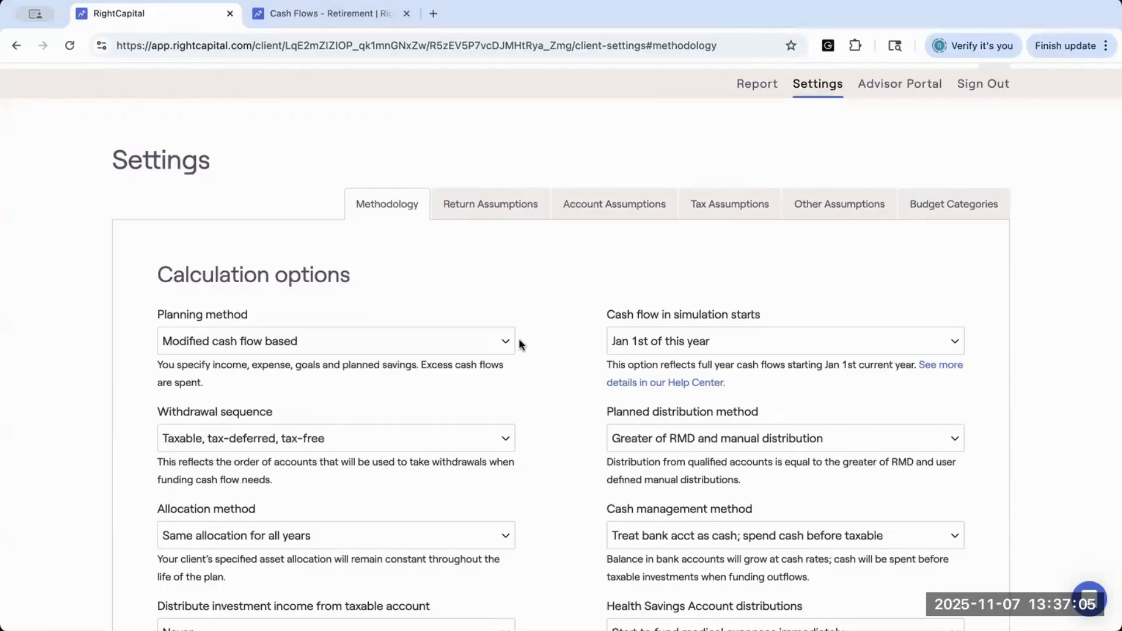
Open Tax Strategies and examine the withdrawal sequence options for the proposed and reference strategies
scroll(789, 94, "up", 1)
left_click(792, 89)
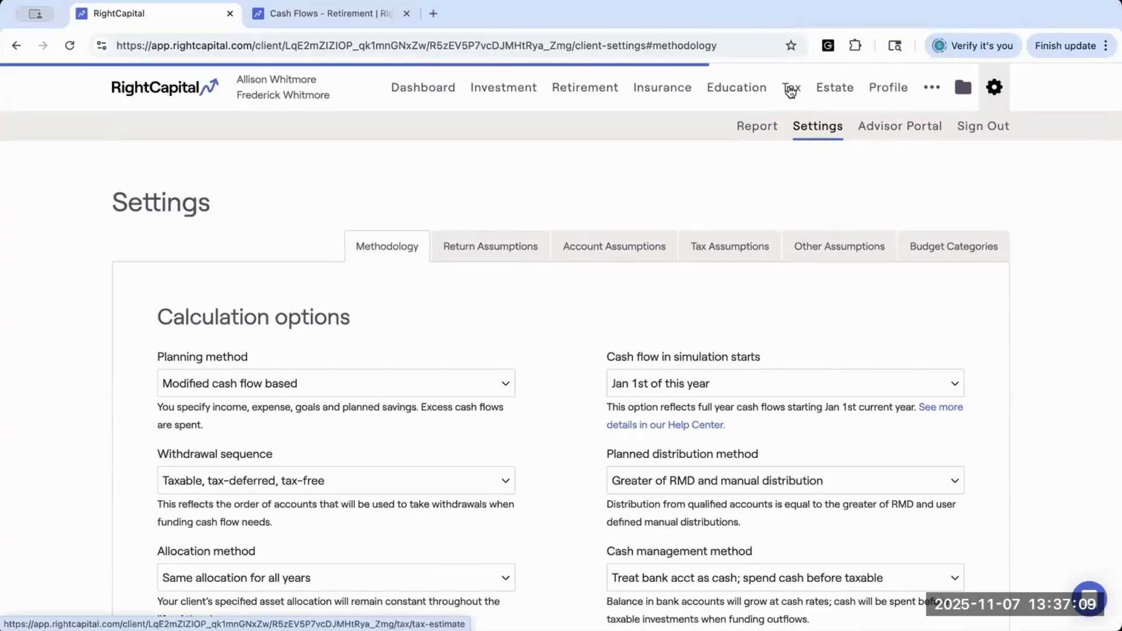
left_click(801, 129)
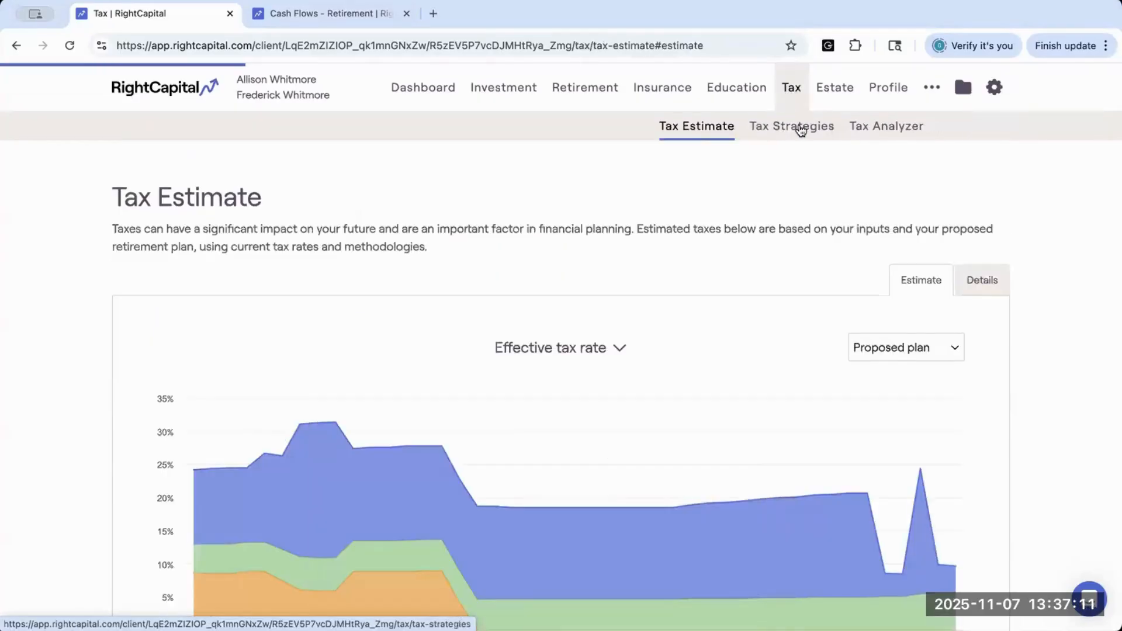
scroll(590, 475, "down", 1)
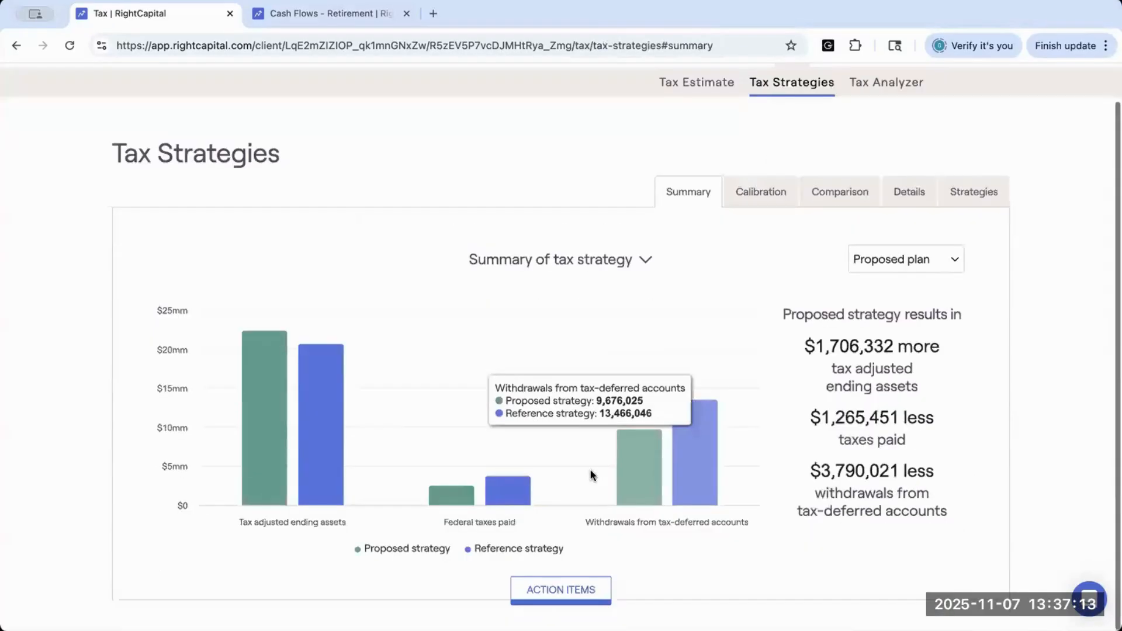
scroll(557, 589, "down", 4)
scroll(558, 584, "down", 1)
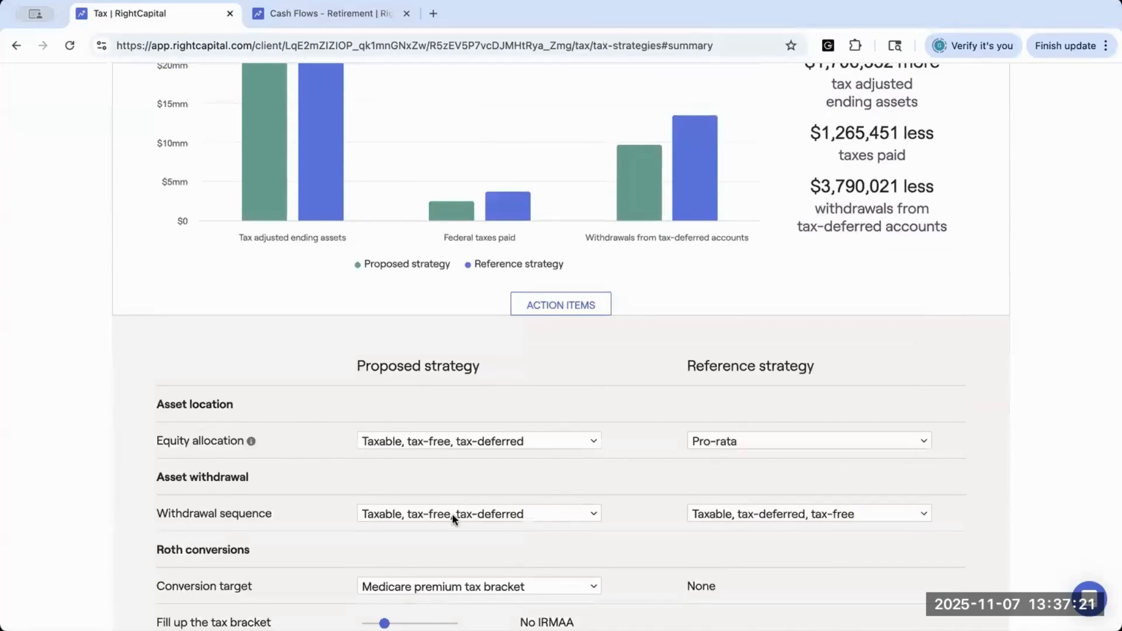
scroll(459, 264, "up", 6)
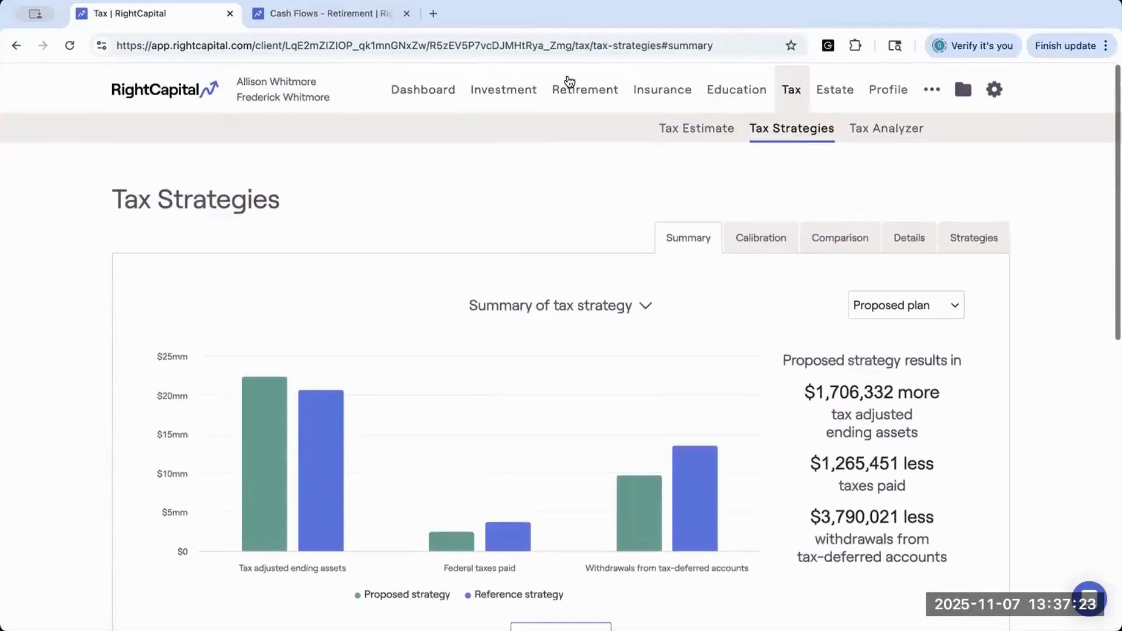
Open the Retirement Analysis and examine the tax strategy used by the proposed and current plans in the action items
left_click(570, 88)
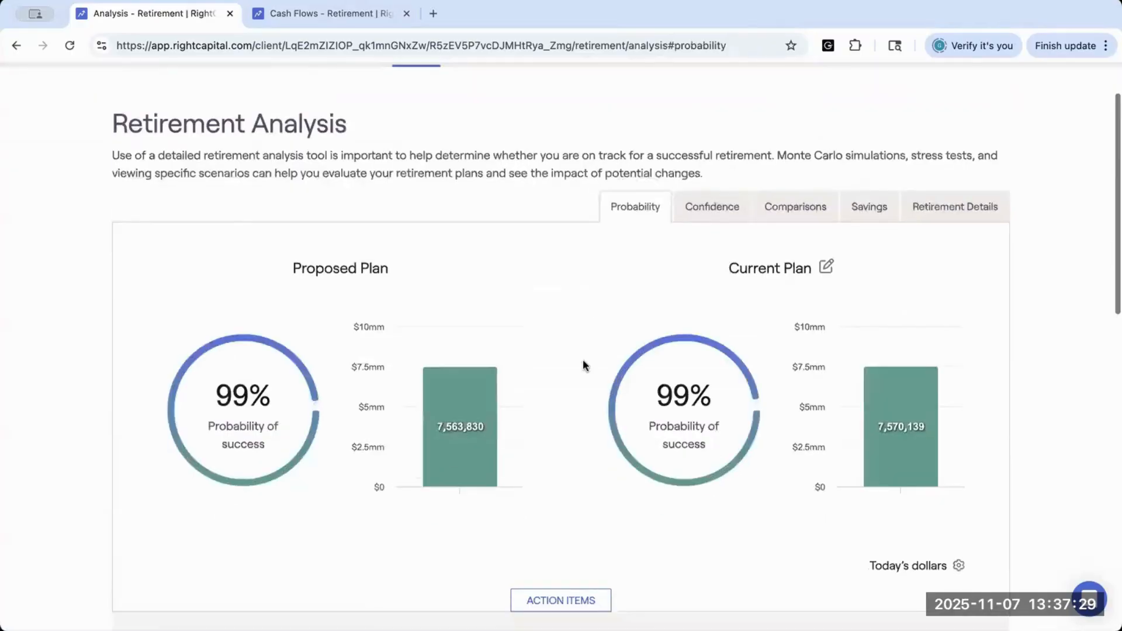
scroll(584, 366, "down", 5)
scroll(586, 364, "down", 1)
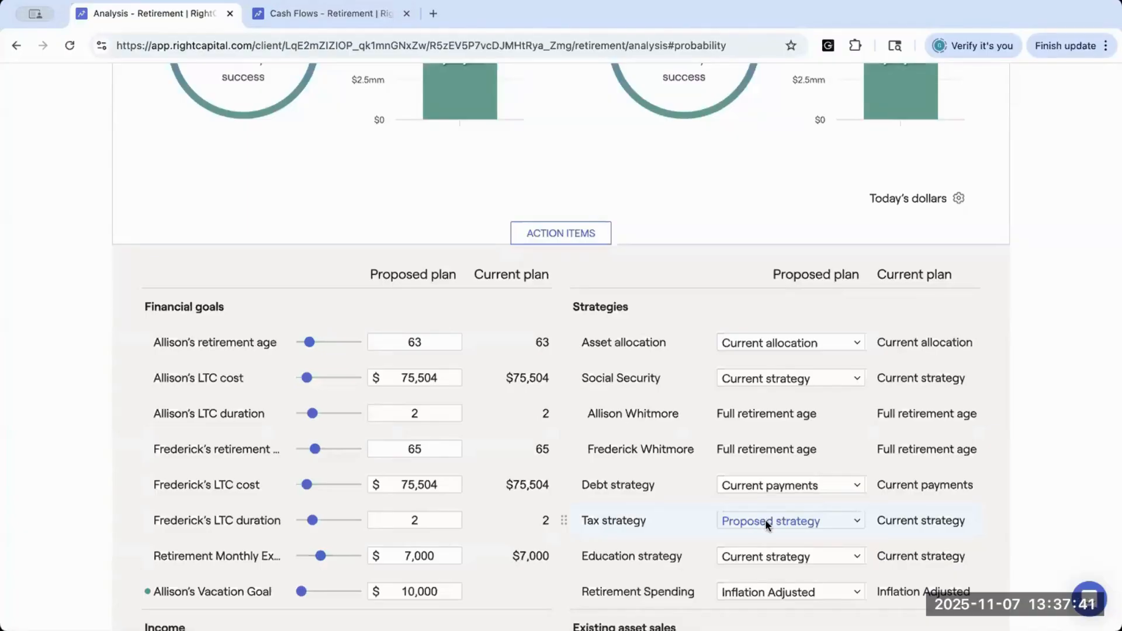
scroll(641, 298, "up", 4)
scroll(640, 297, "up", 4)
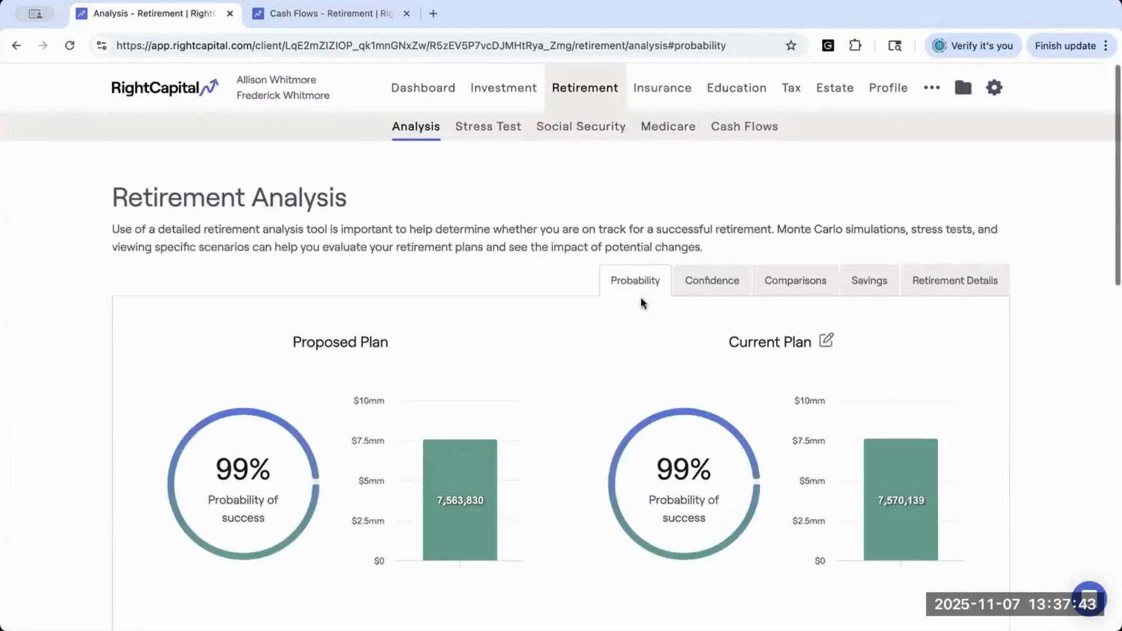
Open the client's Methodology settings and examine the options for when cash flow in the simulation starts
left_click(994, 88)
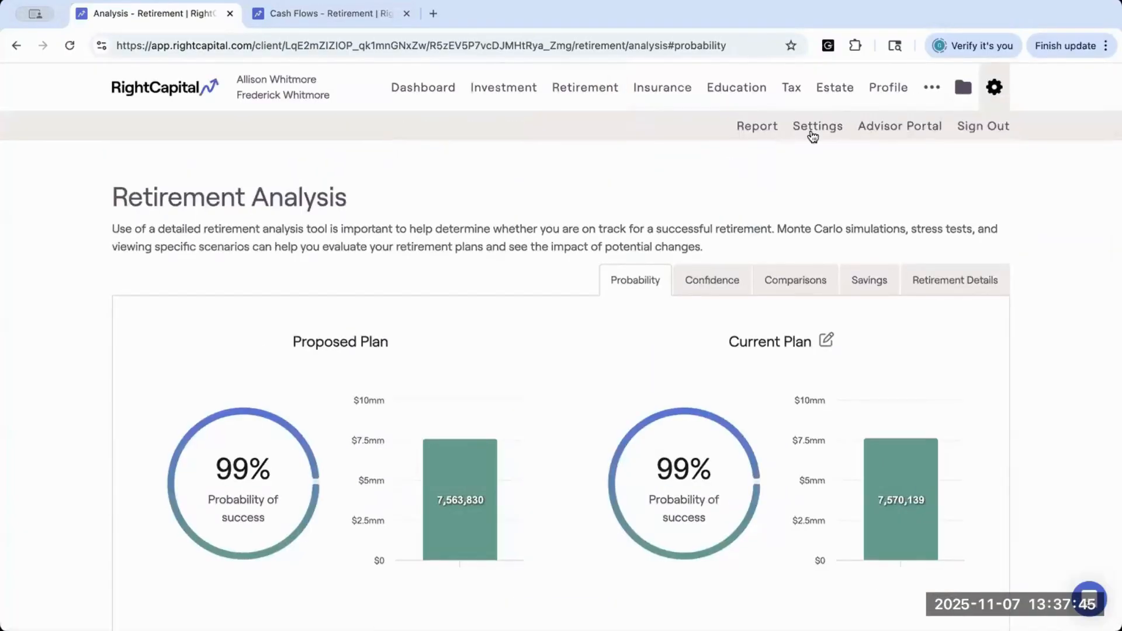
left_click(816, 128)
scroll(446, 419, "down", 1)
scroll(445, 419, "down", 1)
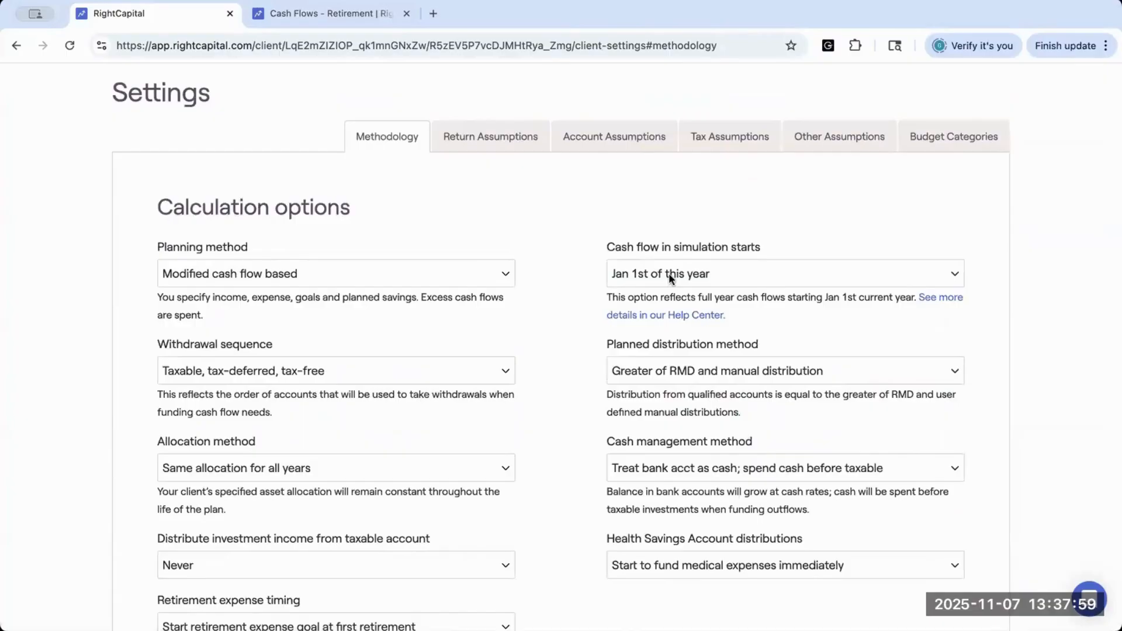
left_click(710, 278)
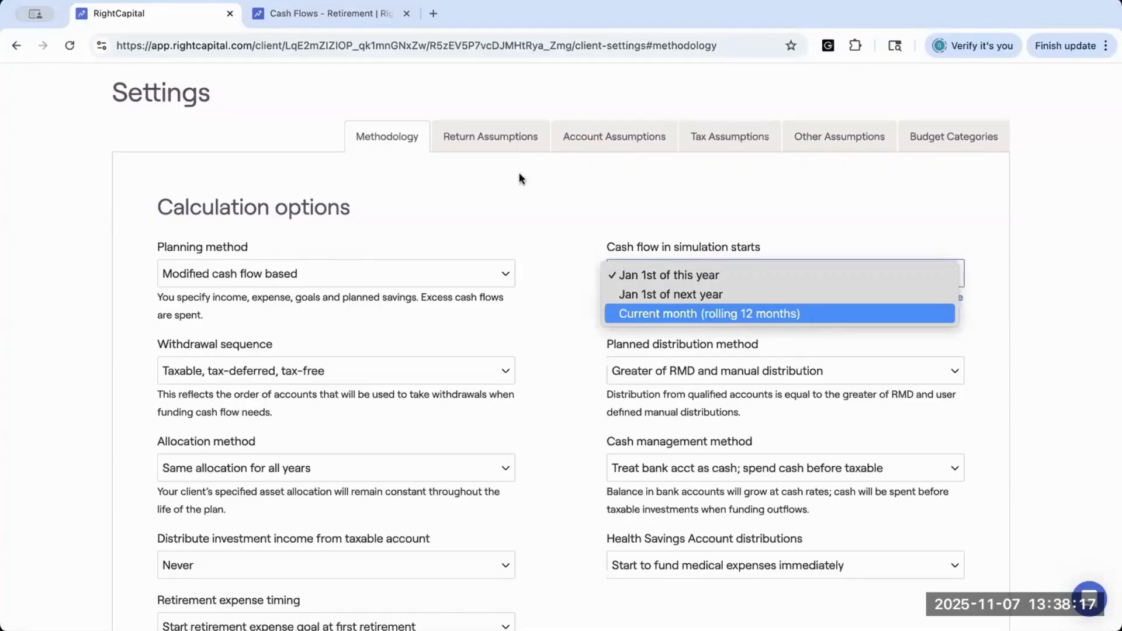
Check the first year listed in the Withdrawal from accounts table, and return to the Methodology settings
left_click(327, 15)
left_click(312, 14)
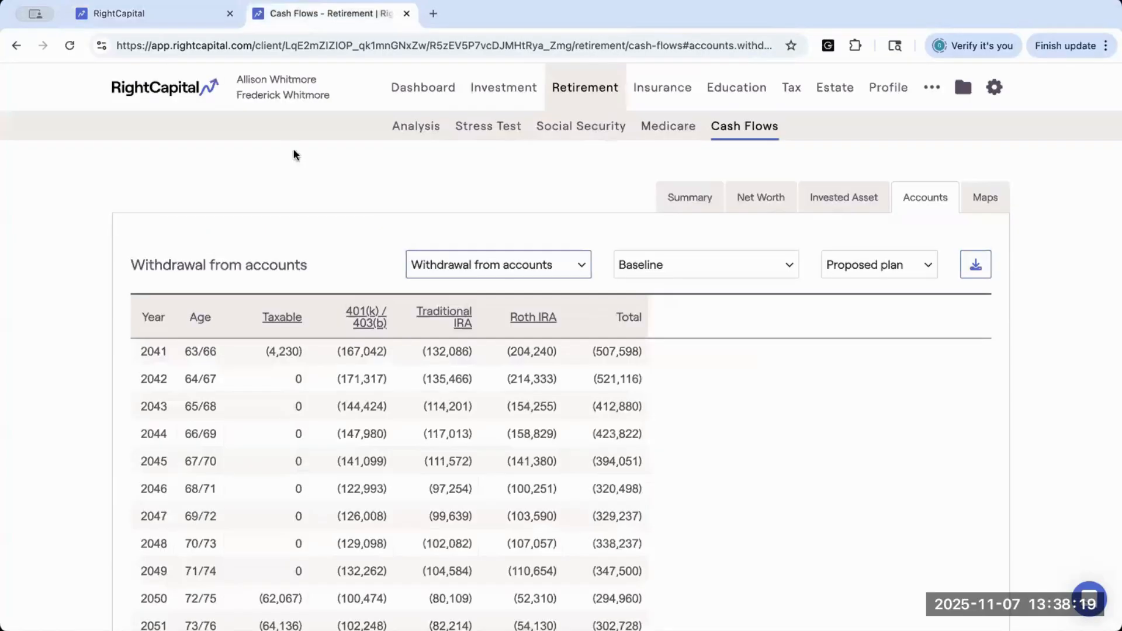
scroll(155, 354, "up", 10)
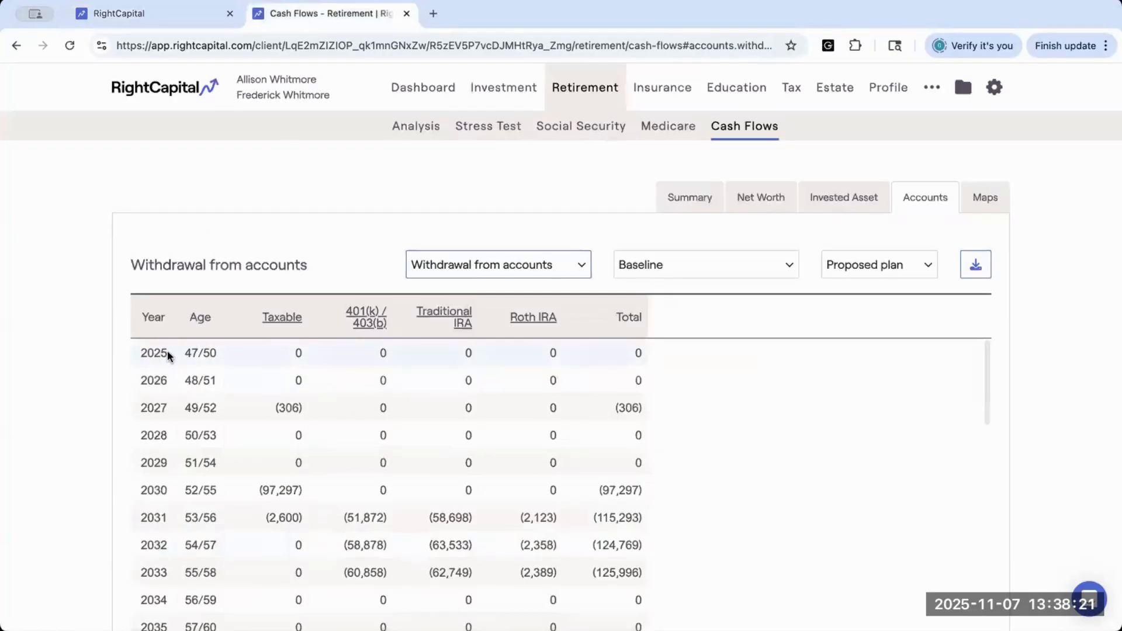
left_click(118, 14)
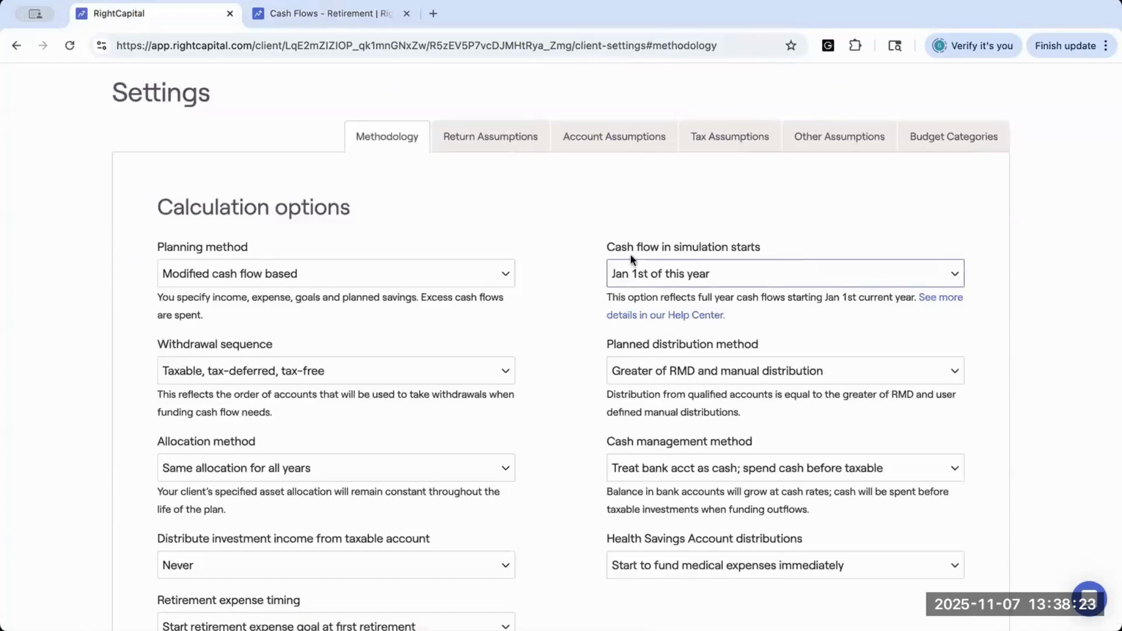
Set the cash flow in simulation to start Jan 1st of next year and check the first year of the withdrawals table
left_click(647, 273)
left_click(641, 296)
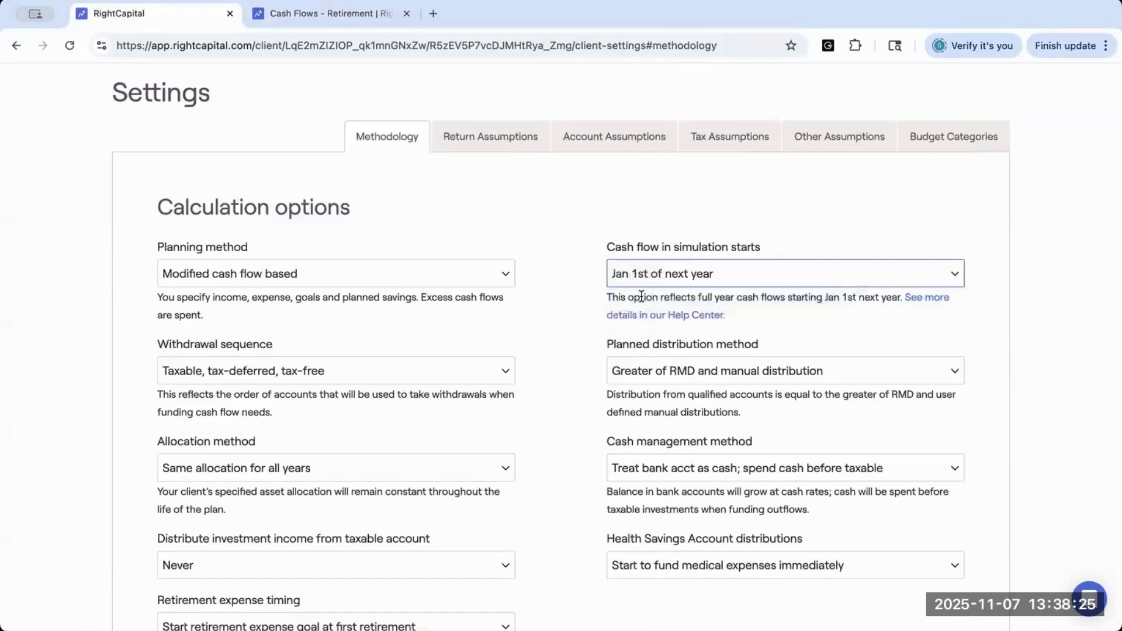
left_click(299, 13)
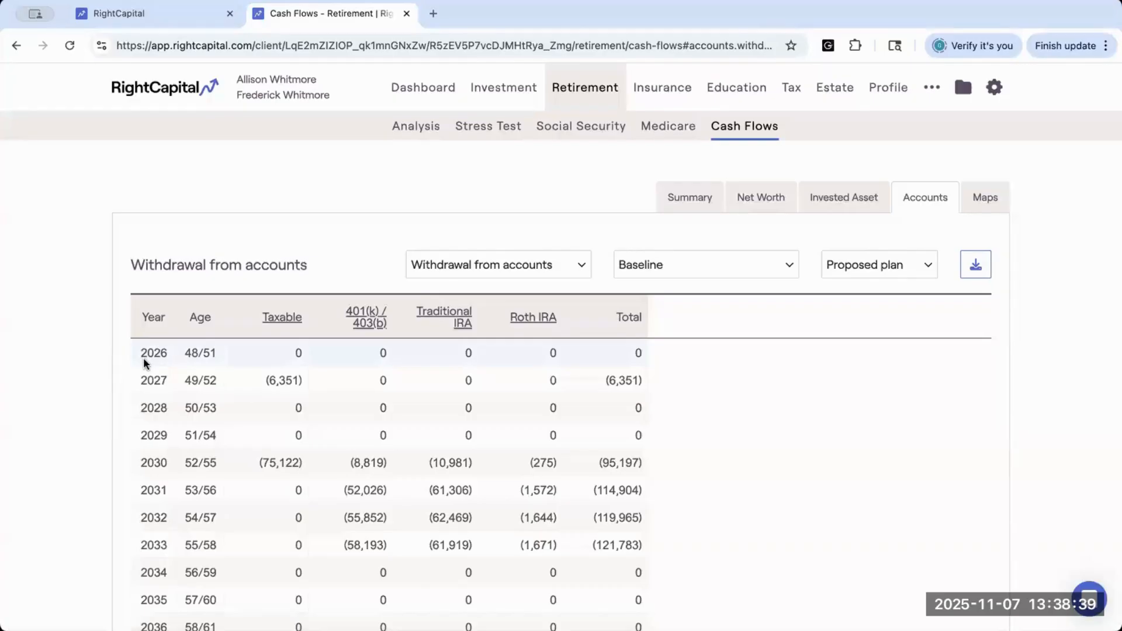
Set the cash flow start to Current month (rolling 12 months) and review the reloaded Withdrawal from accounts table
left_click(118, 13)
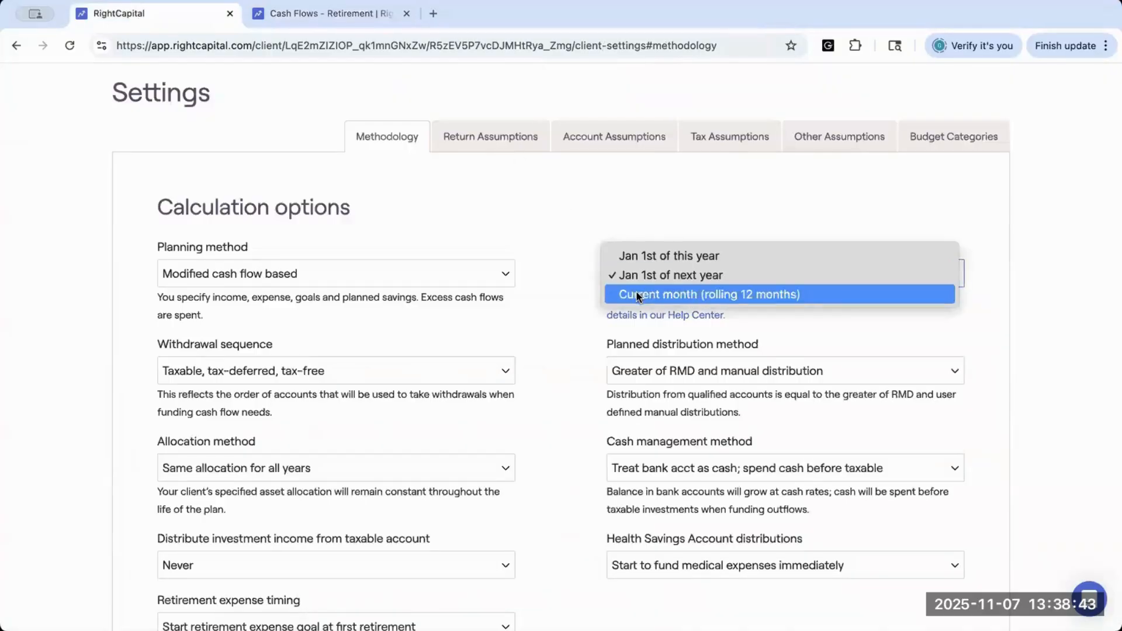
left_click(635, 290)
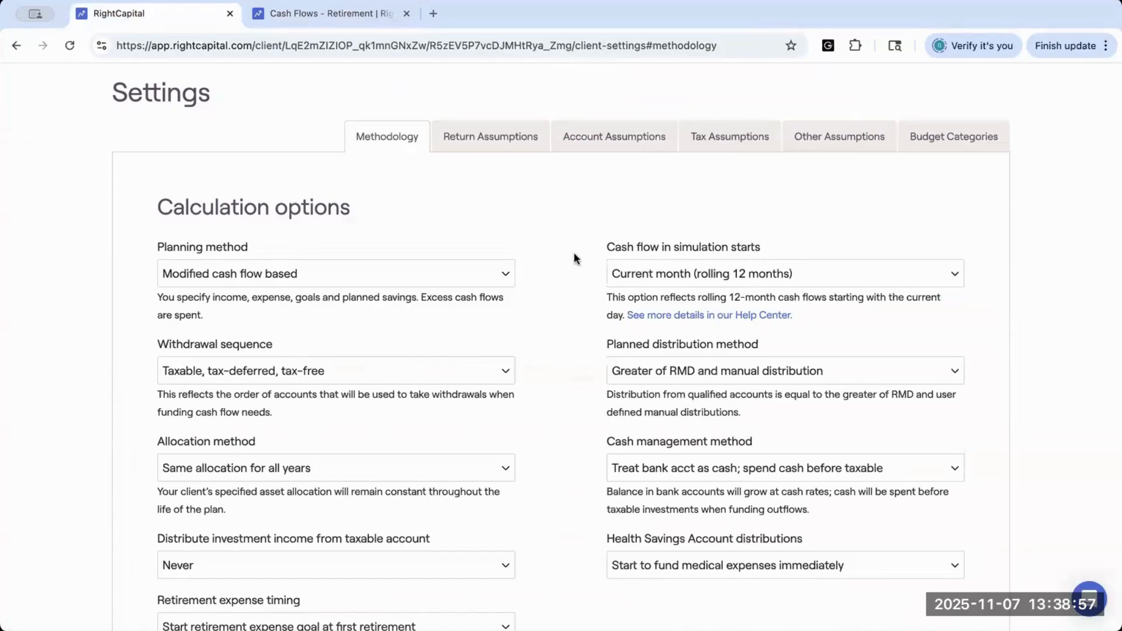
left_click(292, 15)
left_click(70, 46)
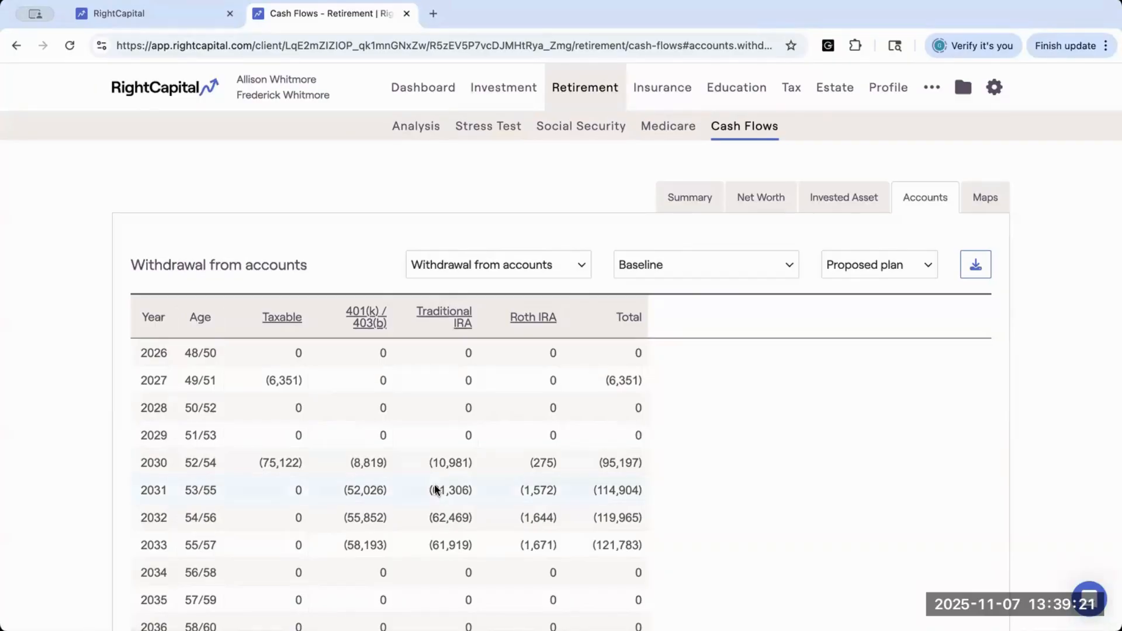
scroll(436, 489, "up", 1)
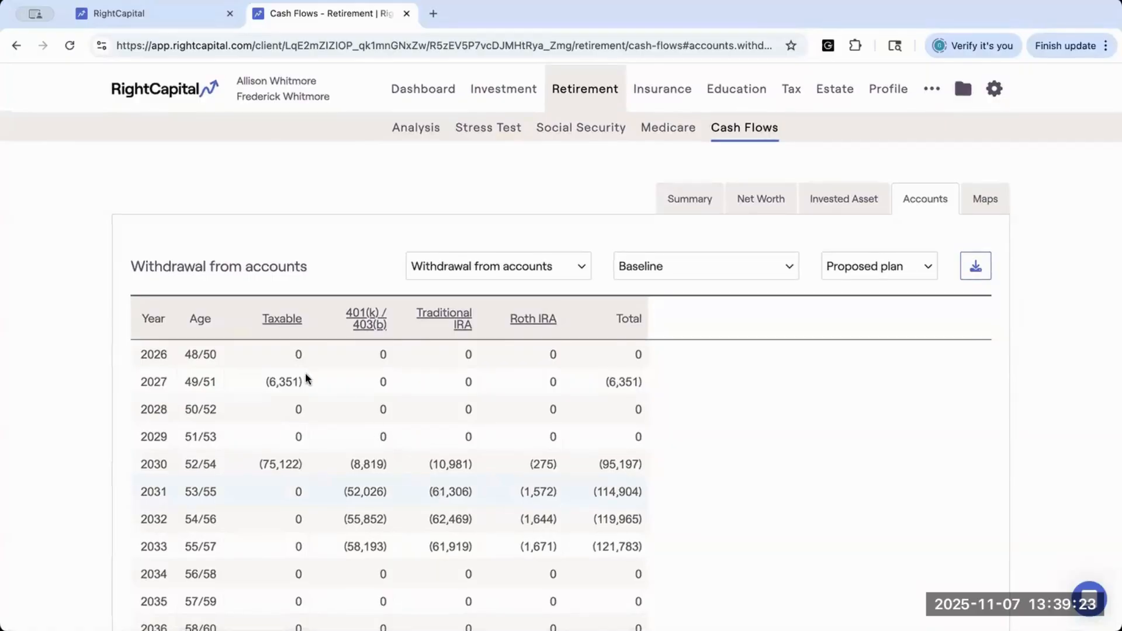
scroll(306, 375, "down", 1)
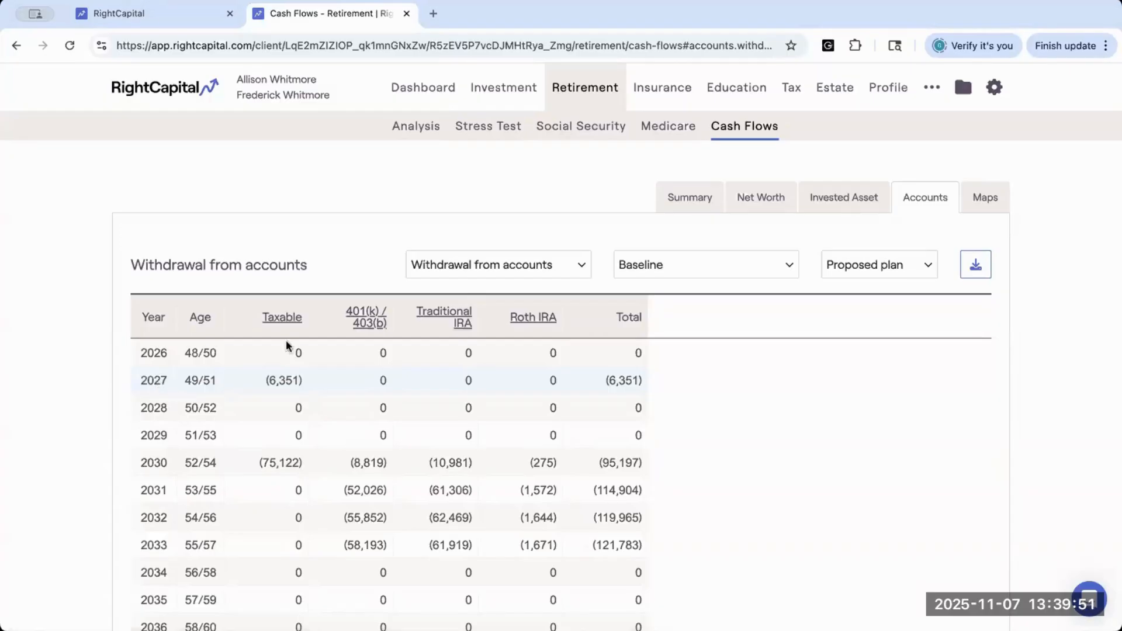
Set the cash flow in simulation start back to Jan 1st of this year in the Methodology settings
left_click(997, 90)
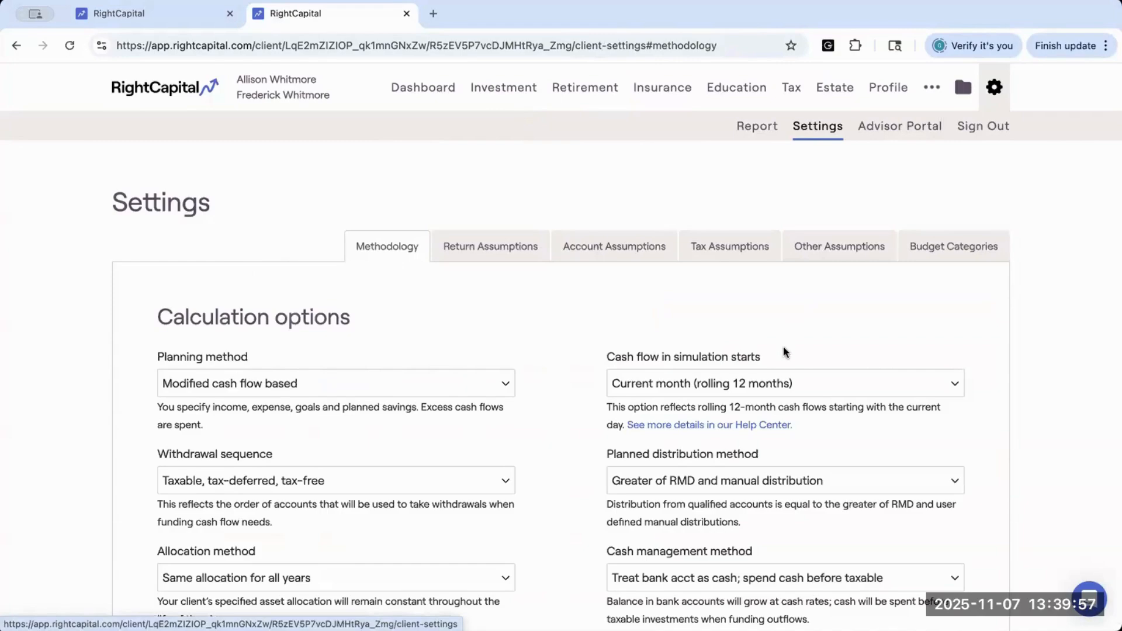
left_click(789, 384)
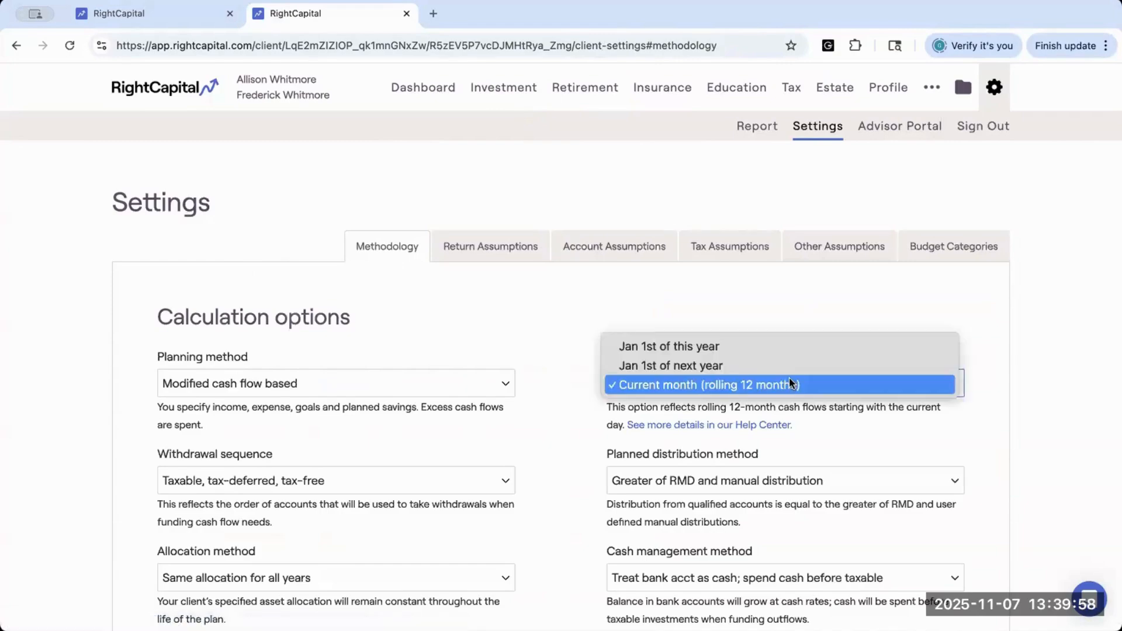
left_click(674, 346)
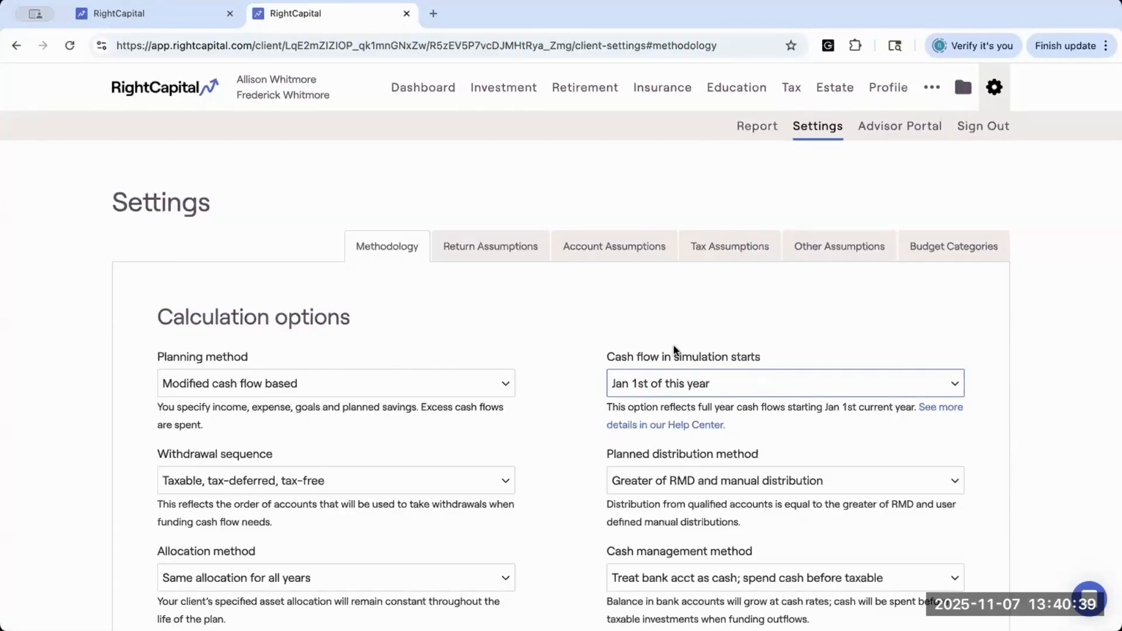
Examine the remaining calculation options in the Methodology settings, down to the Modified cash flow only checkboxes
scroll(655, 294, "down", 1)
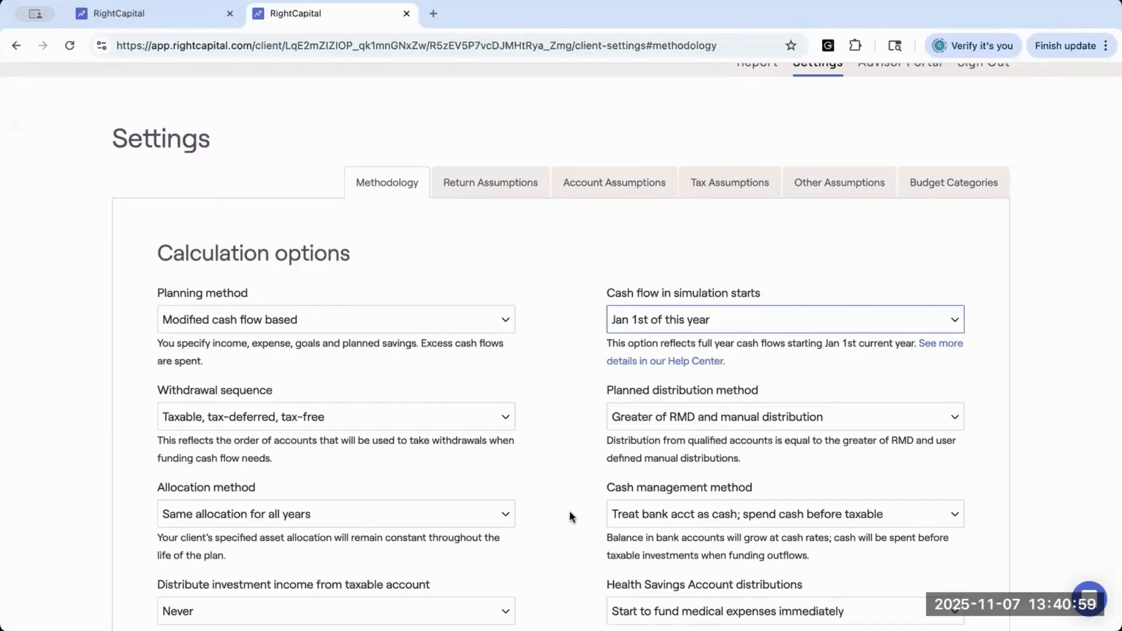
scroll(571, 514, "down", 3)
scroll(570, 513, "down", 1)
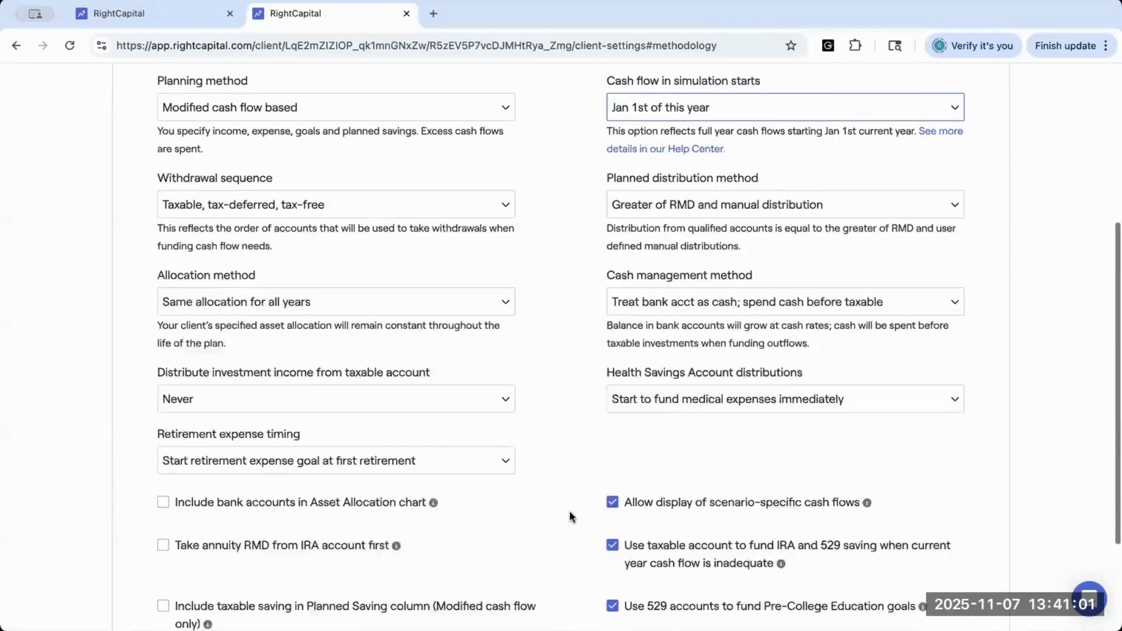
scroll(570, 513, "down", 2)
scroll(570, 516, "down", 1)
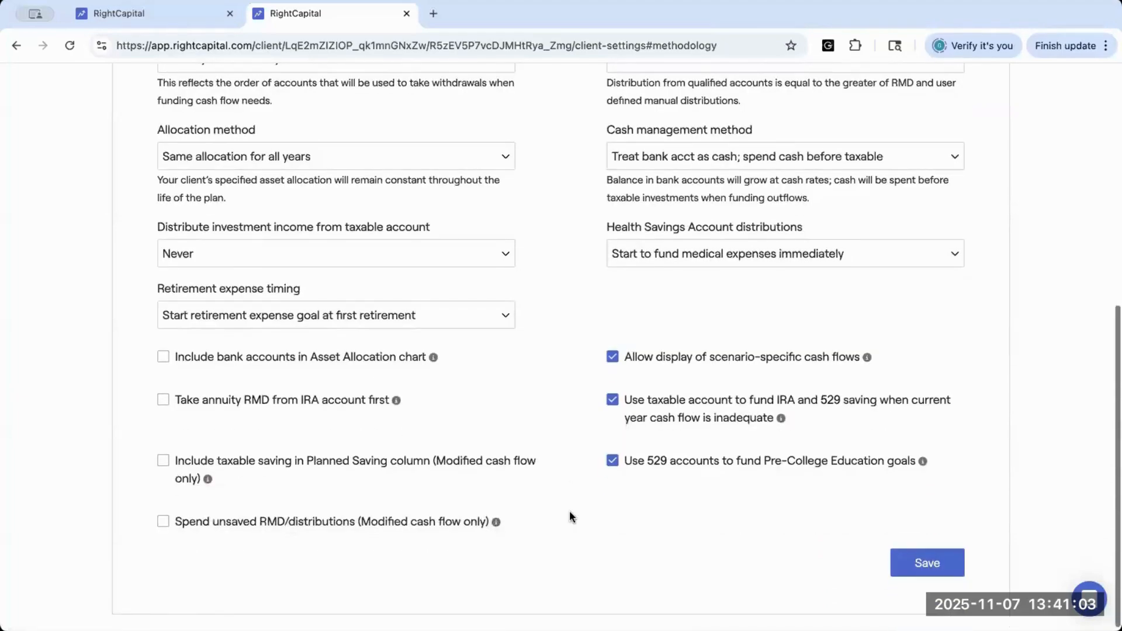
scroll(570, 517, "down", 1)
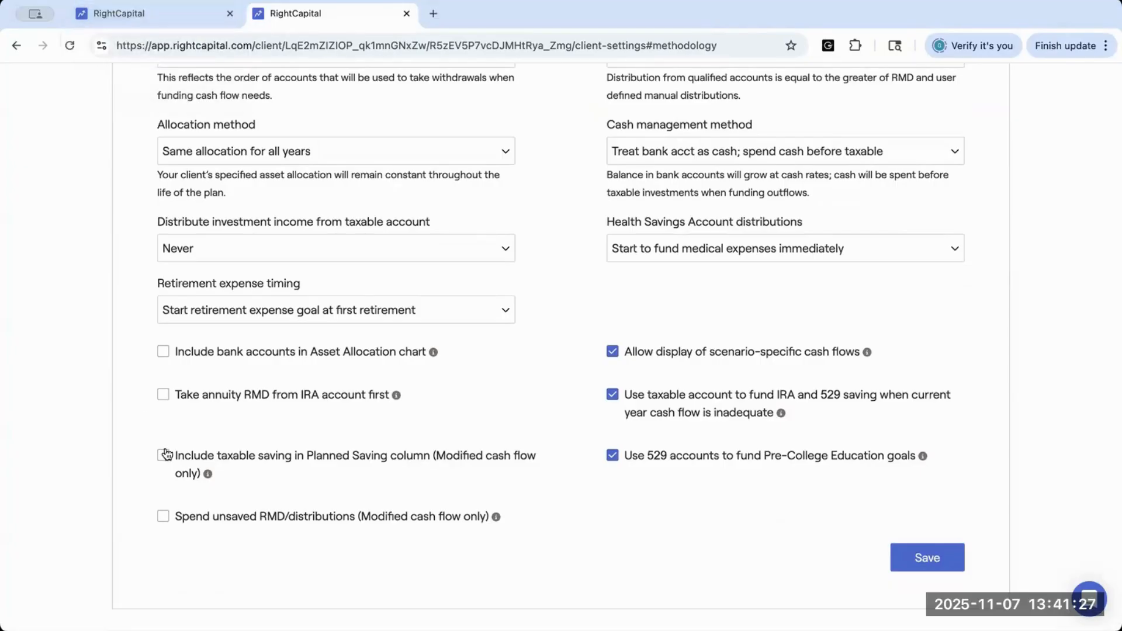
Close the duplicate Settings browser tab that holds the outdated cash flow start option
left_click(161, 21)
scroll(435, 138, "up", 2)
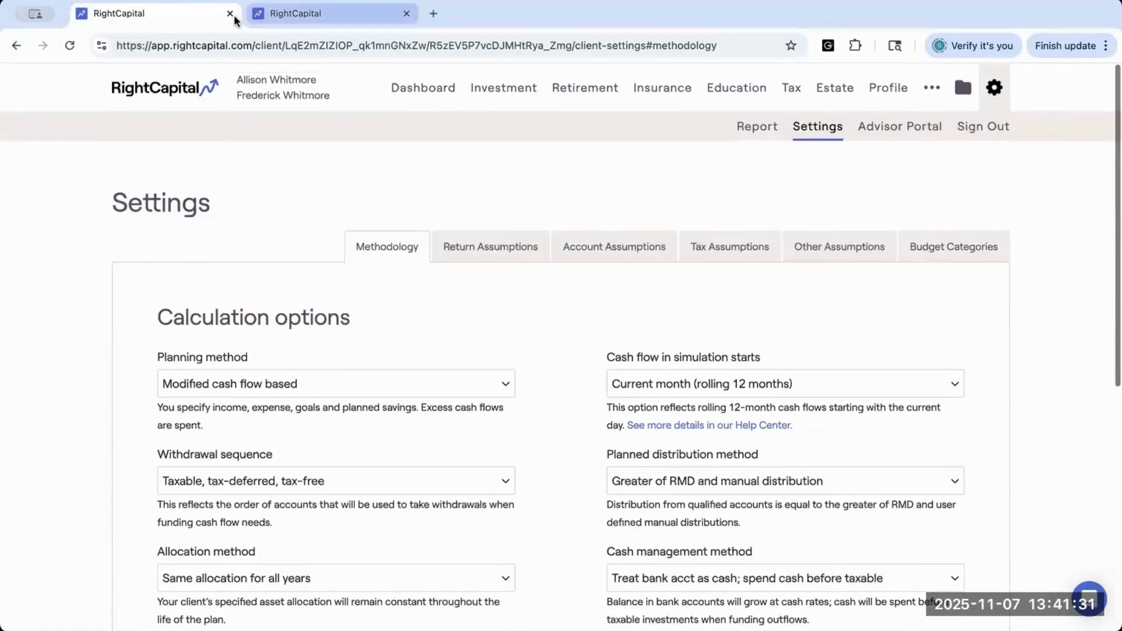
left_click(231, 17)
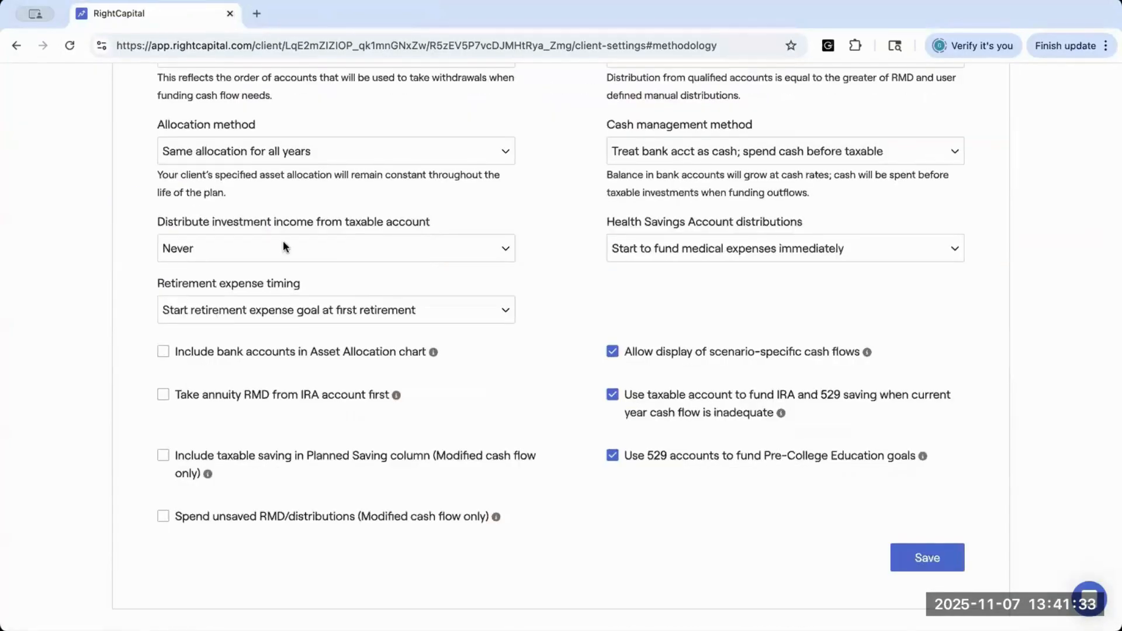
Open the Retirement section in a separate browser tab and show its Cash Flows summary
scroll(283, 240, "up", 5)
scroll(283, 240, "up", 2)
left_click(593, 90, "super")
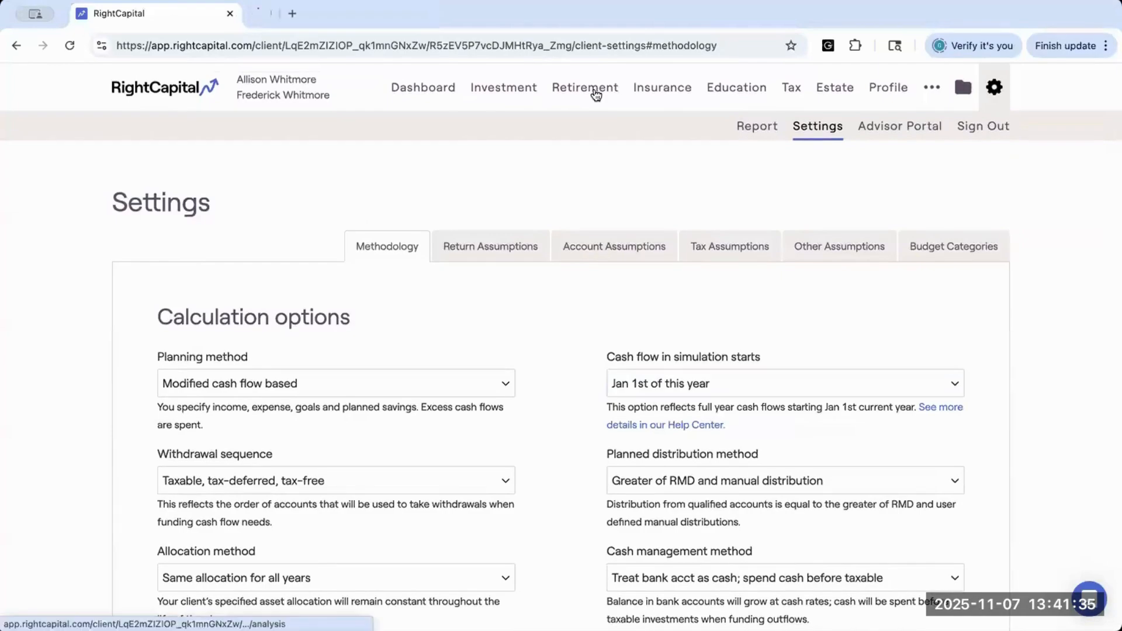
left_click(314, 11)
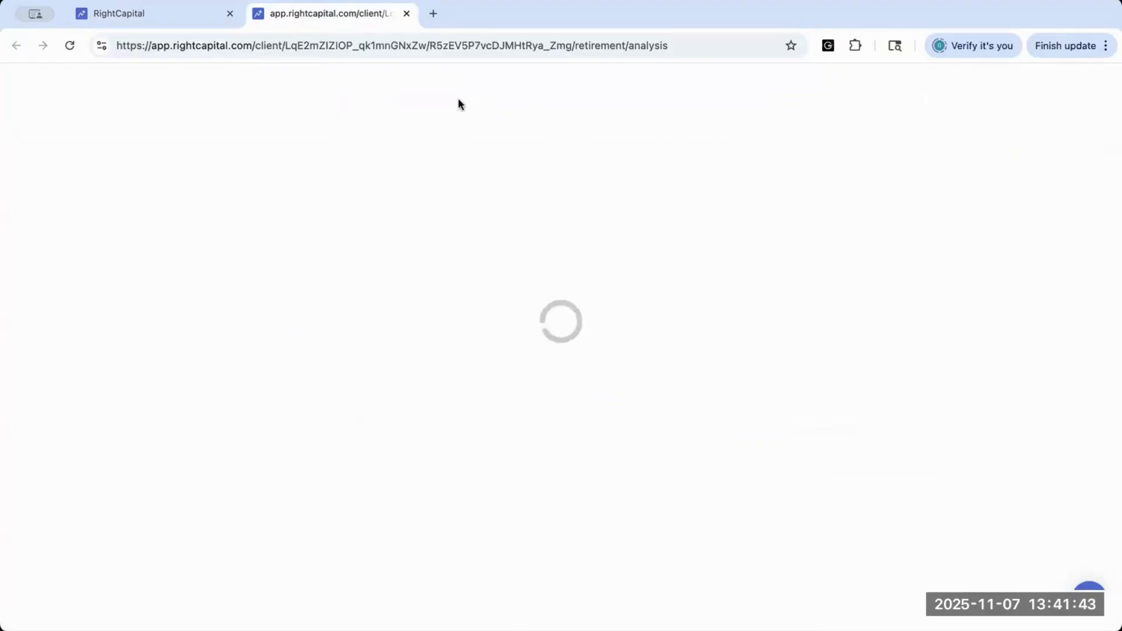
left_click(747, 130)
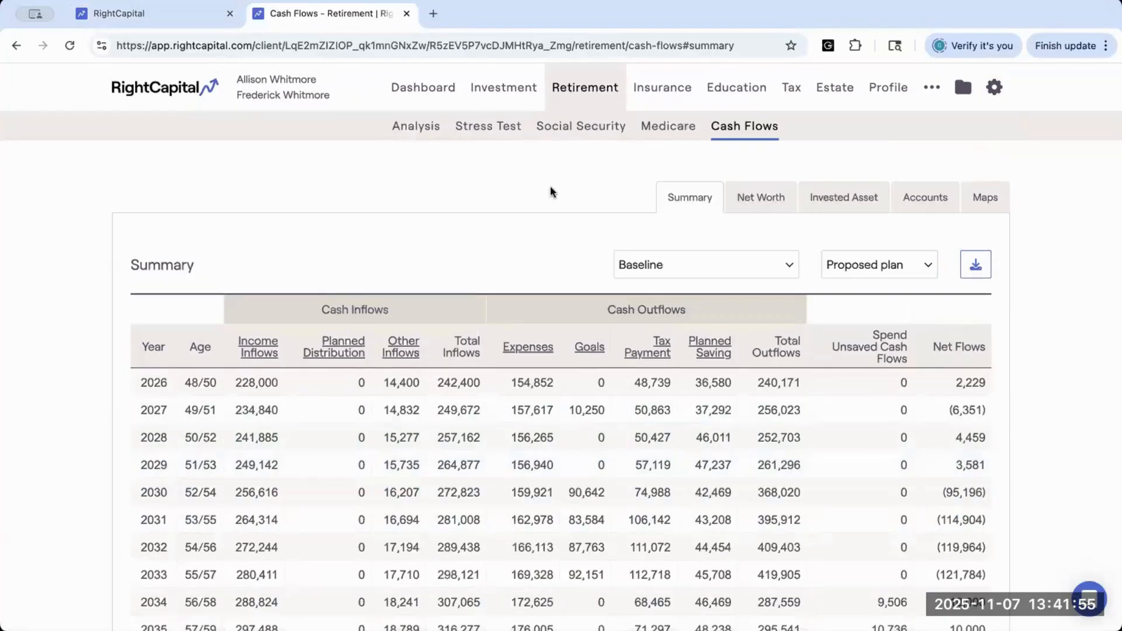
Enable Include taxable saving in Planned Saving column in the Methodology settings and save the change
left_click(175, 13)
scroll(274, 503, "down", 1)
scroll(273, 502, "down", 6)
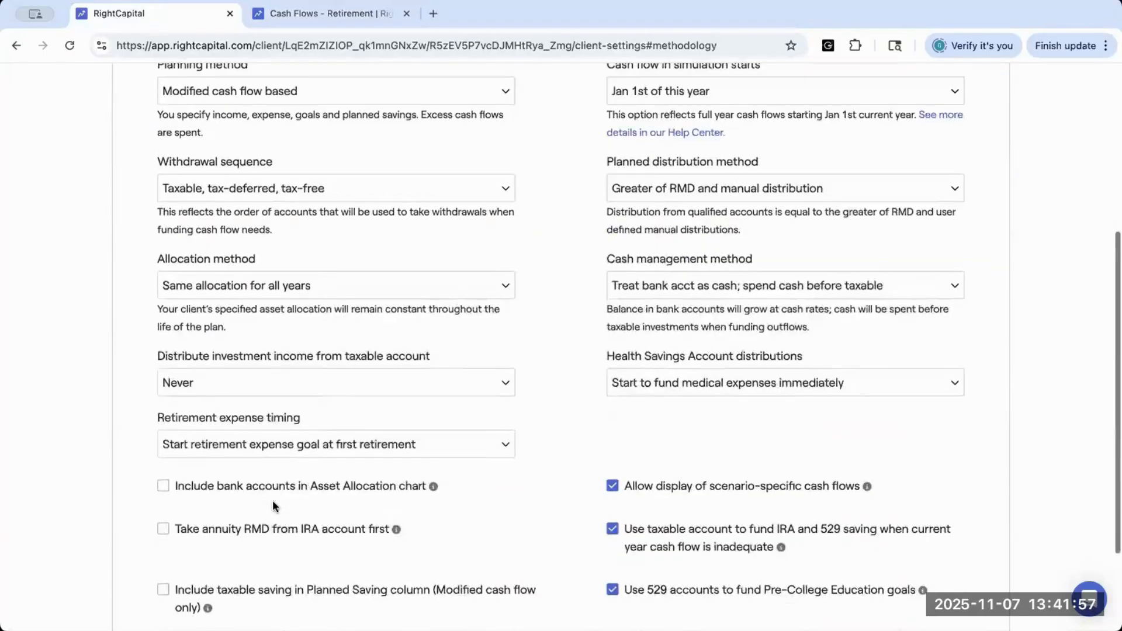
left_click(184, 506)
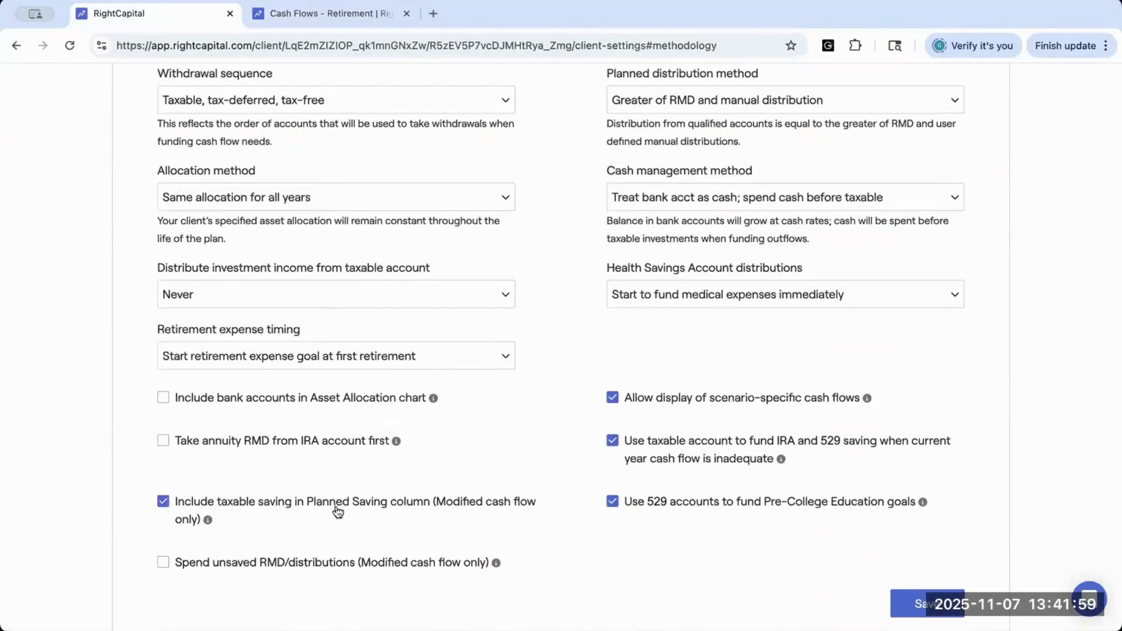
left_click(910, 605)
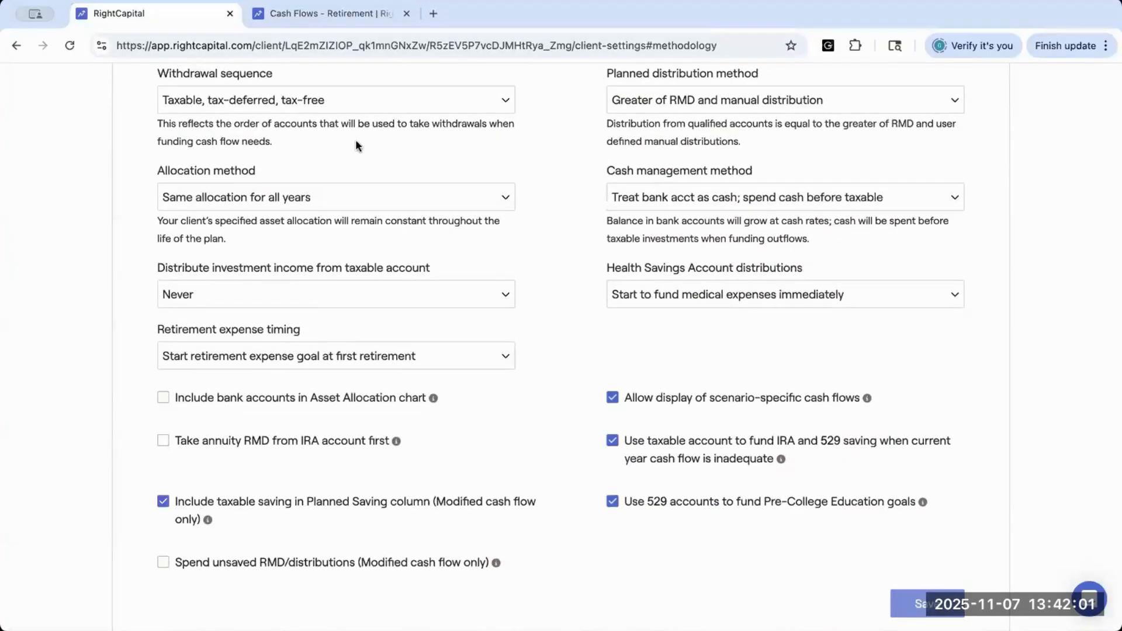
Reload the Cash Flows summary and examine the Taxable Saving column in the Planned Saving breakdown
left_click(310, 21)
left_click(70, 46)
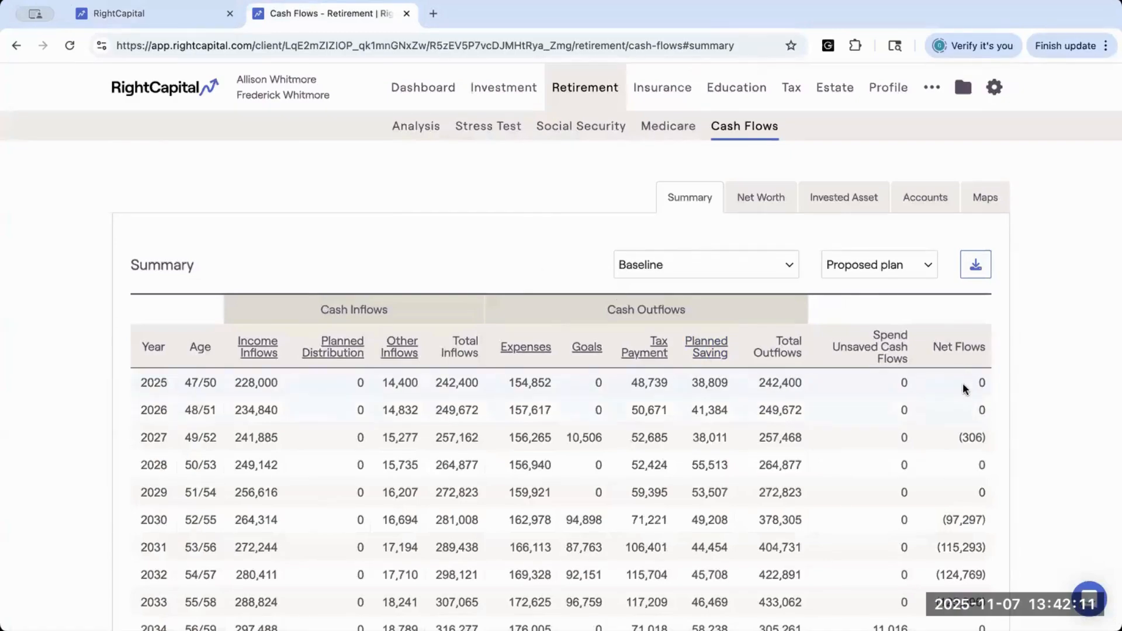
left_click(704, 356)
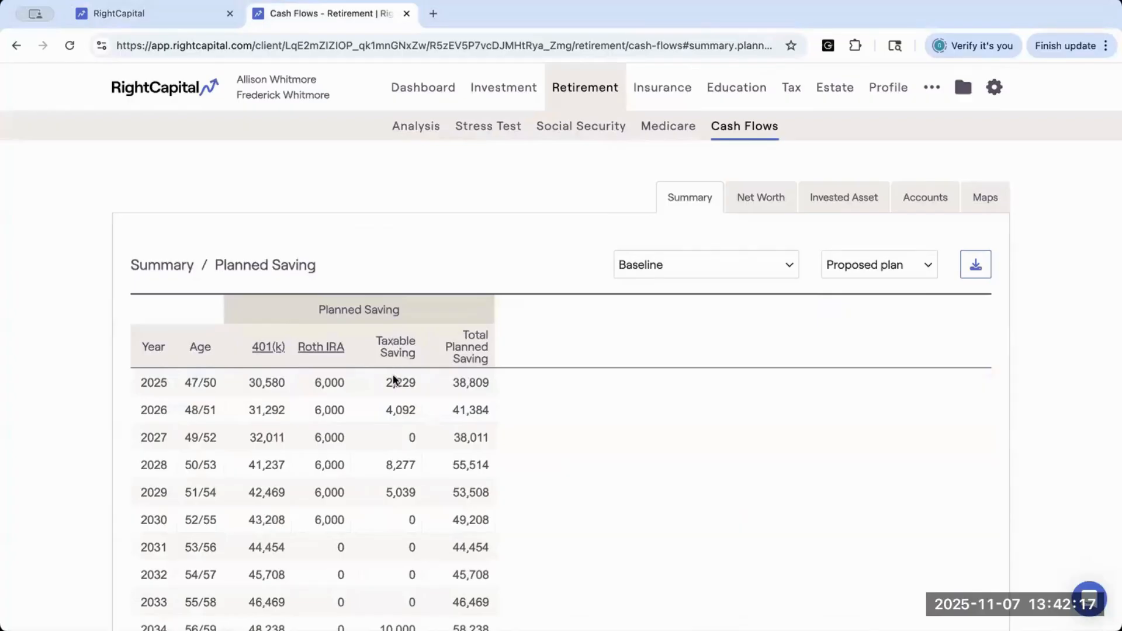
scroll(393, 436, "down", 1)
scroll(392, 435, "down", 7)
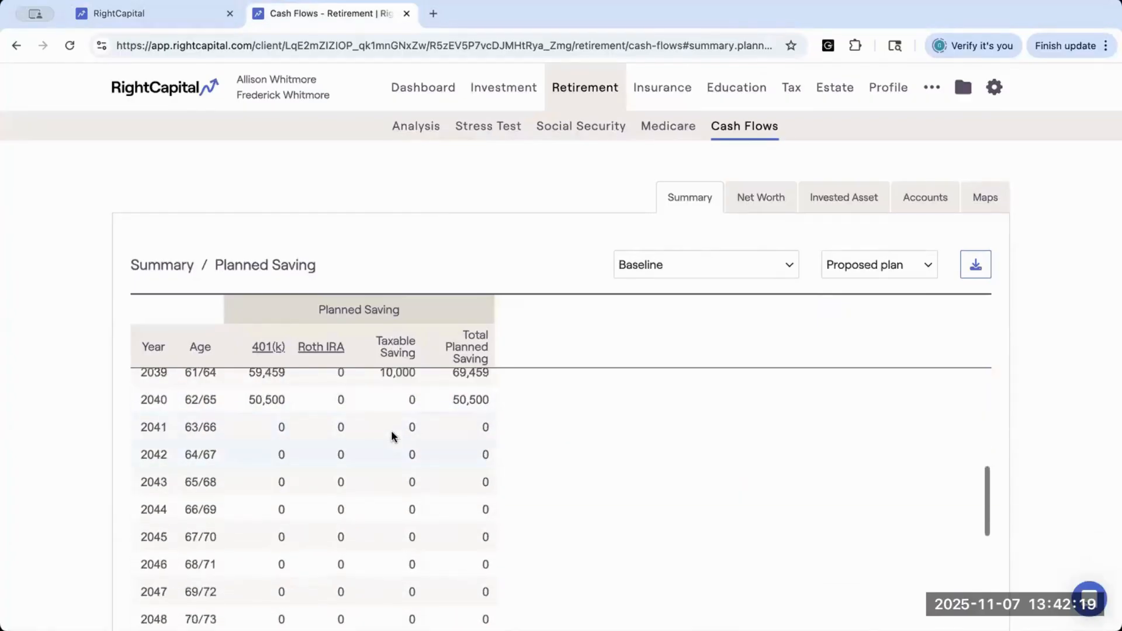
scroll(393, 435, "up", 5)
scroll(392, 436, "up", 2)
Review the Spend unsaved RMD/distributions option, and examine the planned distributions and net flows in the Cash Flows summary's later years
left_click(171, 15)
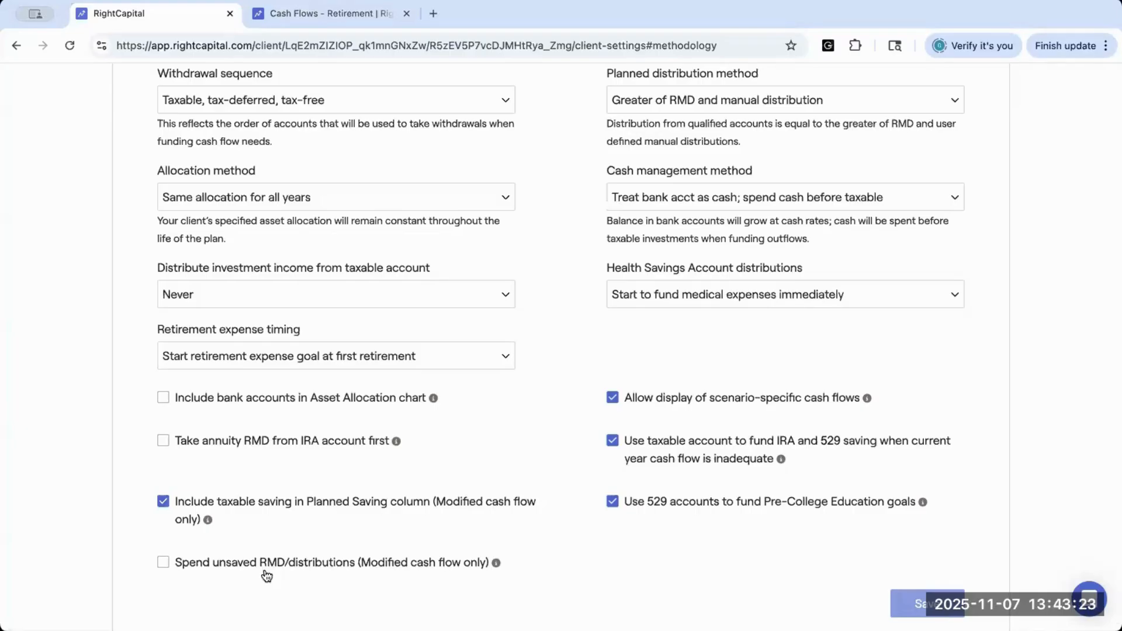
left_click(287, 14)
left_click(685, 197)
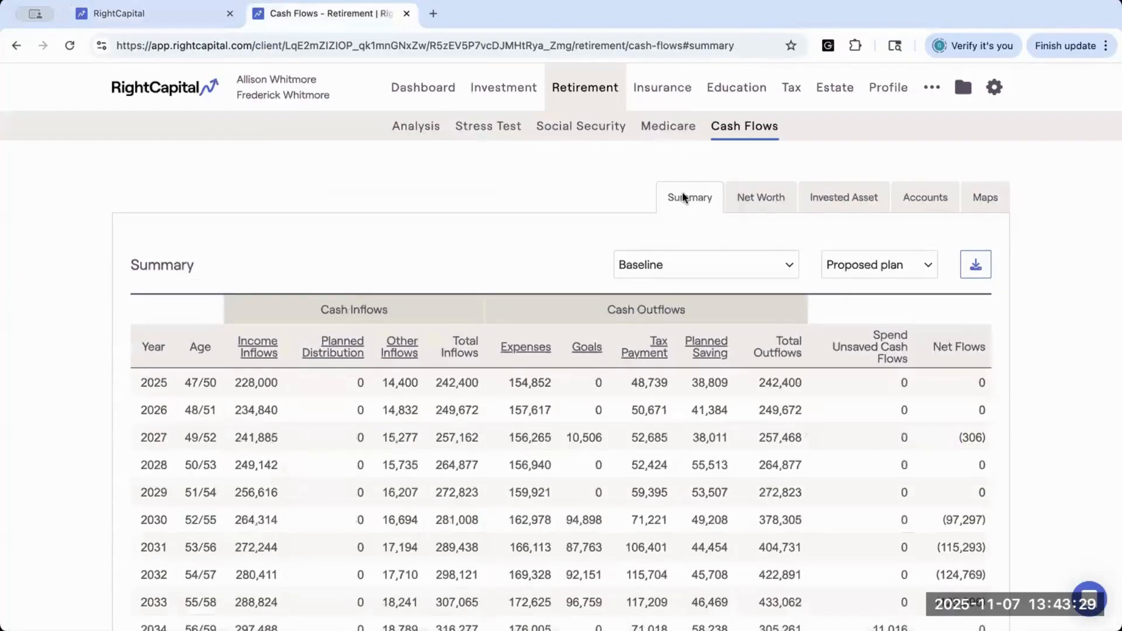
scroll(862, 530, "down", 3)
scroll(861, 531, "down", 9)
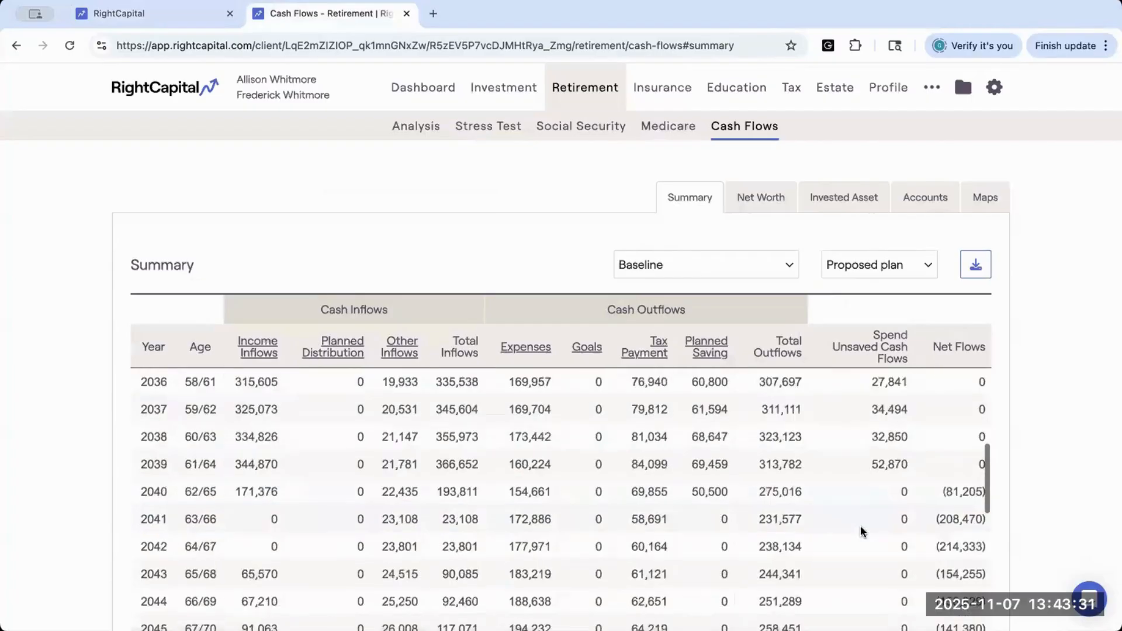
scroll(860, 527, "down", 3)
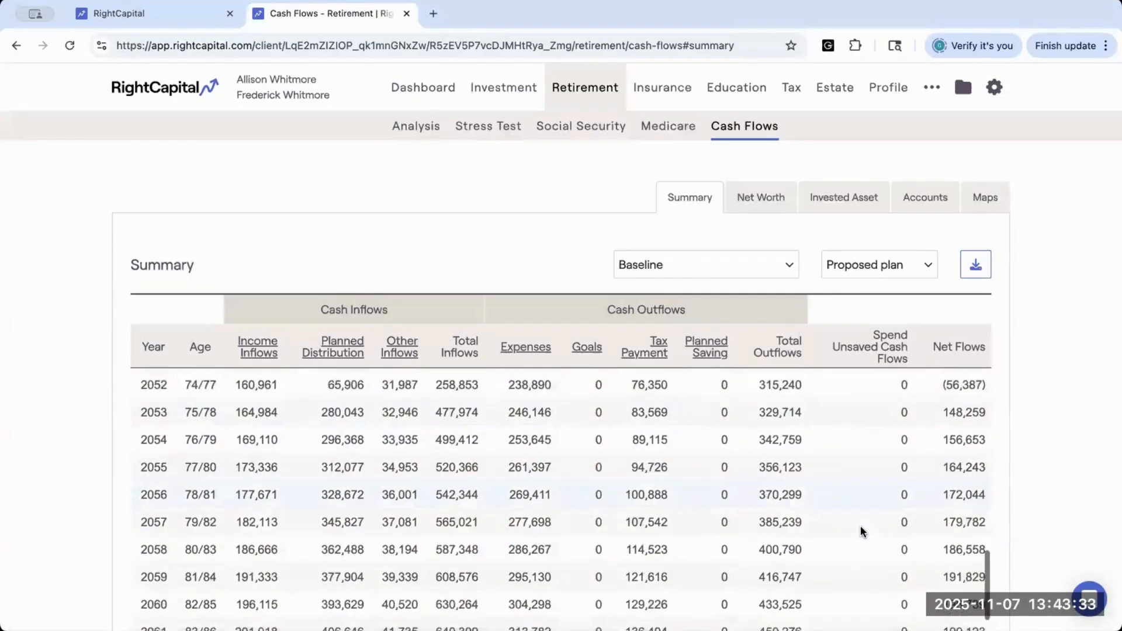
Enable Spend unsaved RMD/distributions in the Methodology settings and save the change
scroll(845, 531, "up", 1)
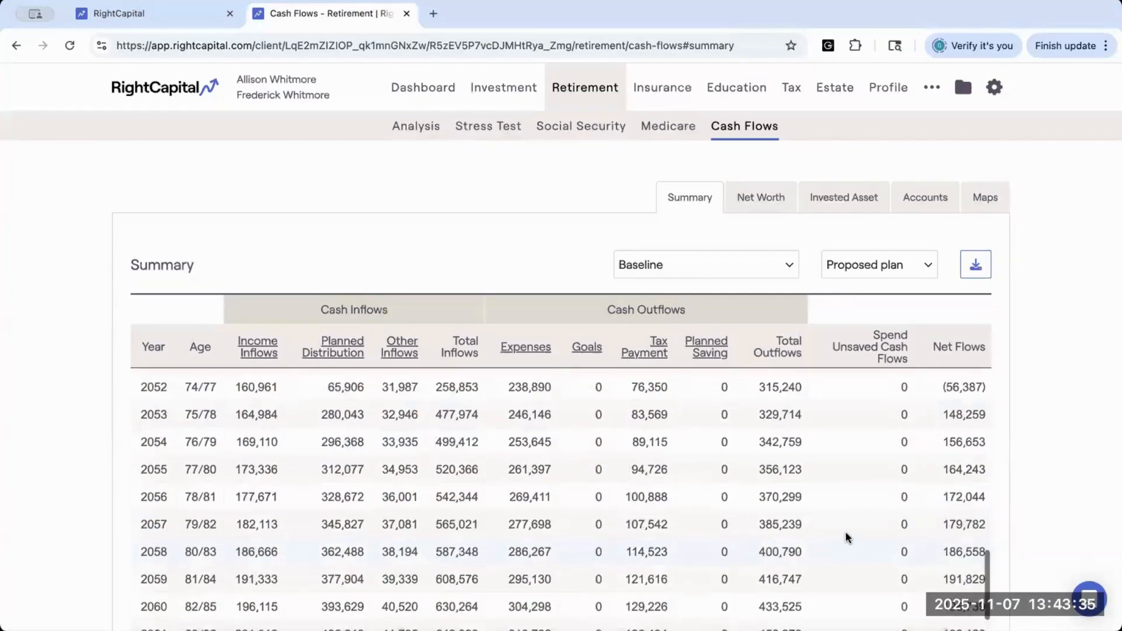
left_click(218, 14)
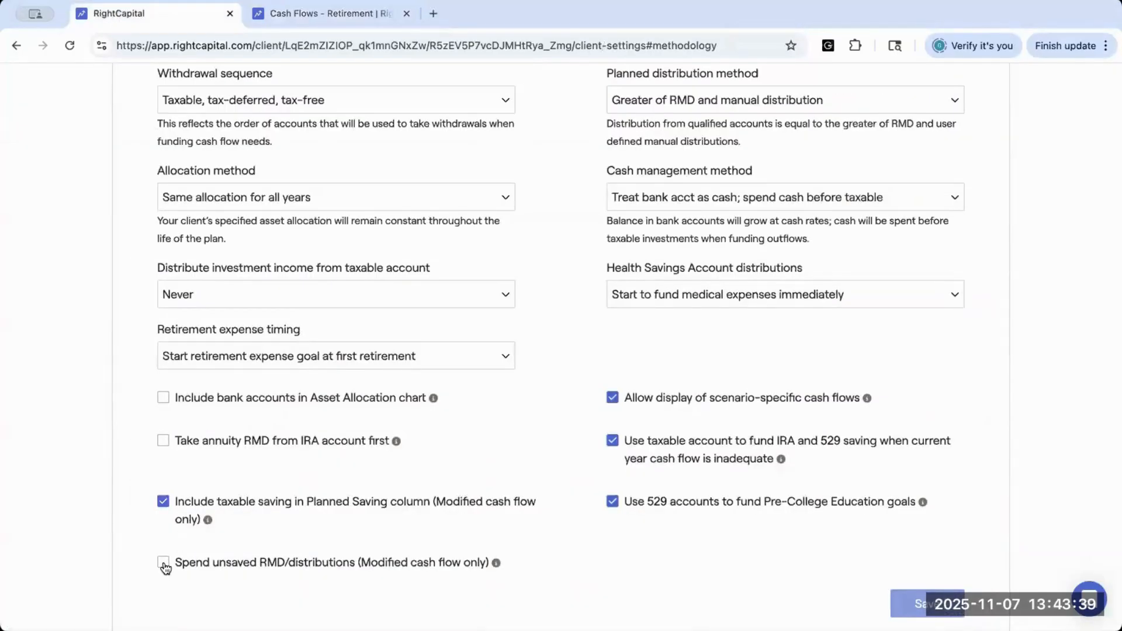
left_click(163, 563)
left_click(915, 603)
Reload the Cash Flows summary and examine the Spend Unsaved Cash Flows and Net Flows columns from 2051 onward
left_click(330, 13)
left_click(70, 45)
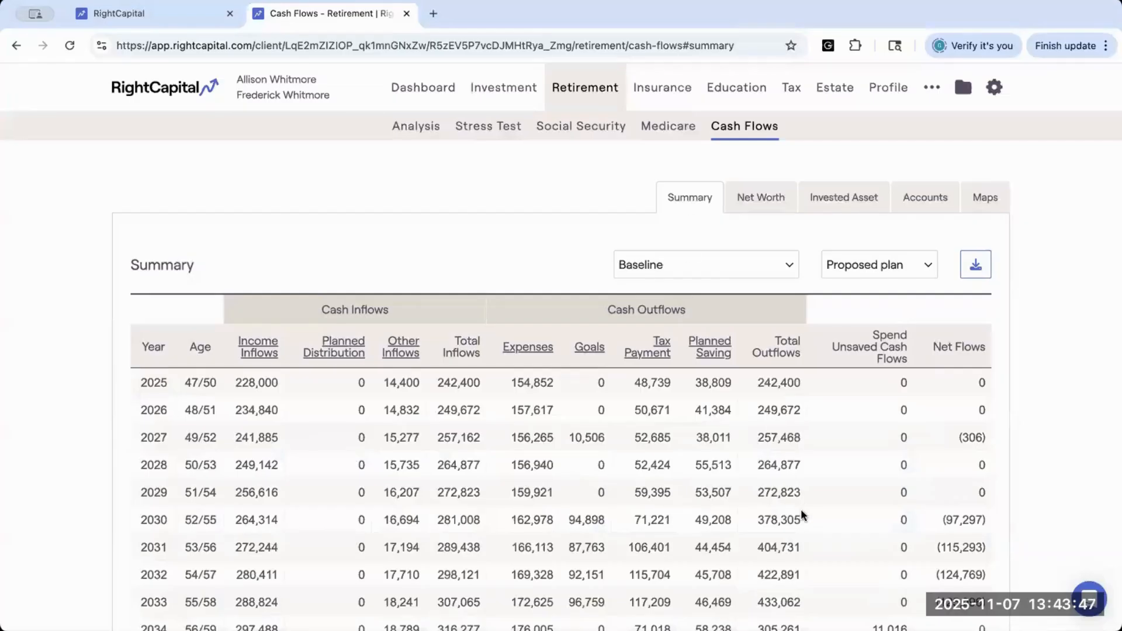
scroll(800, 510, "down", 10)
scroll(801, 510, "down", 3)
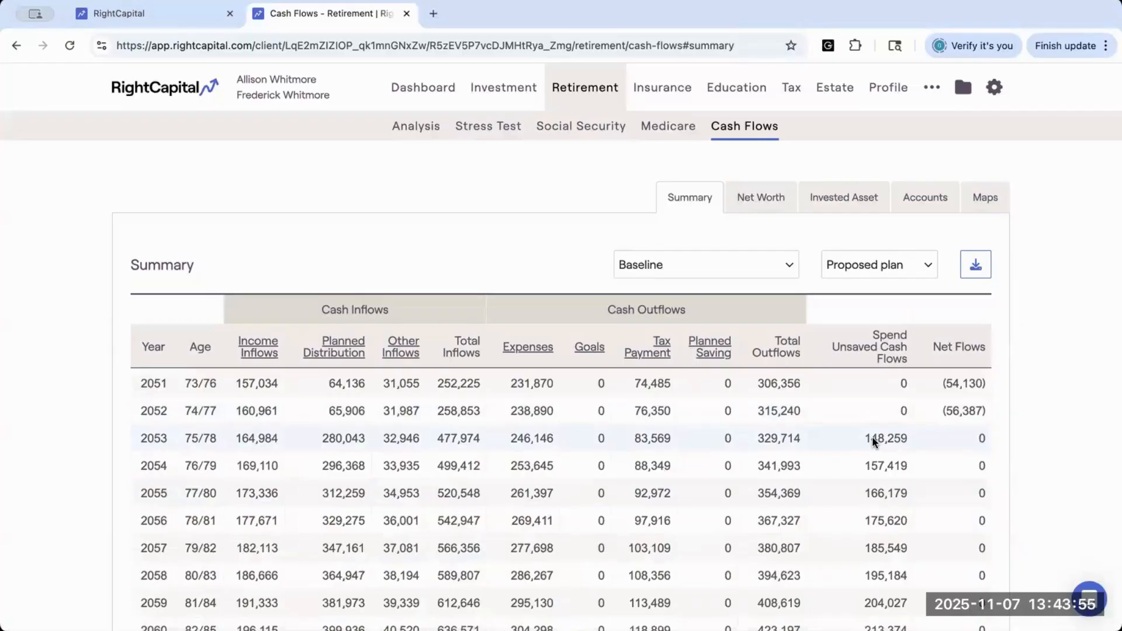
scroll(869, 404, "down", 3)
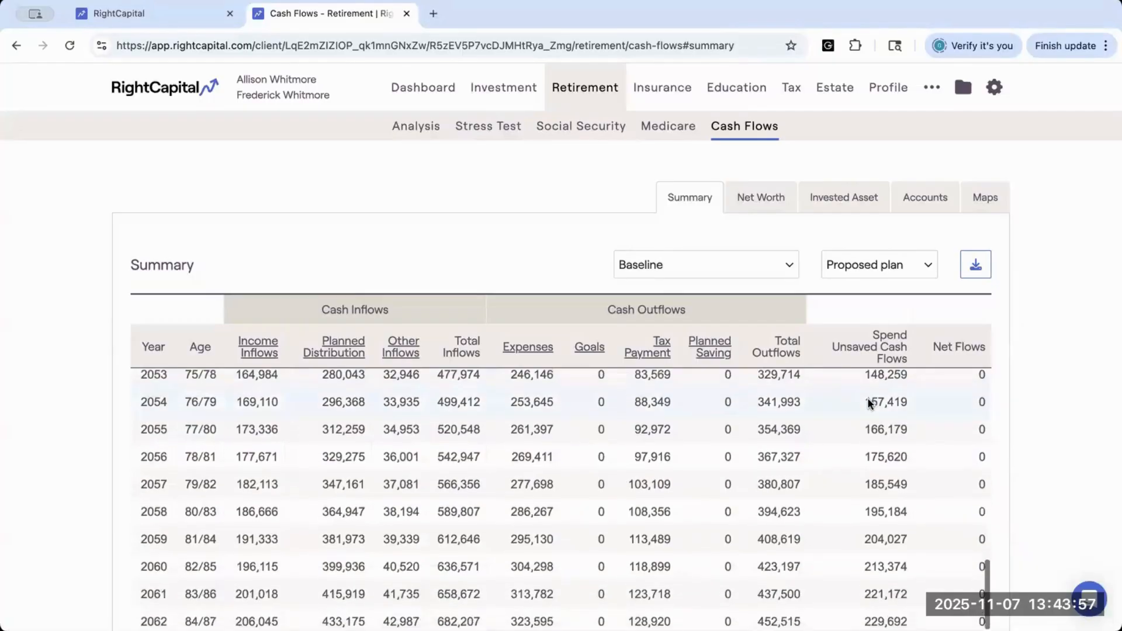
scroll(868, 397, "down", 3)
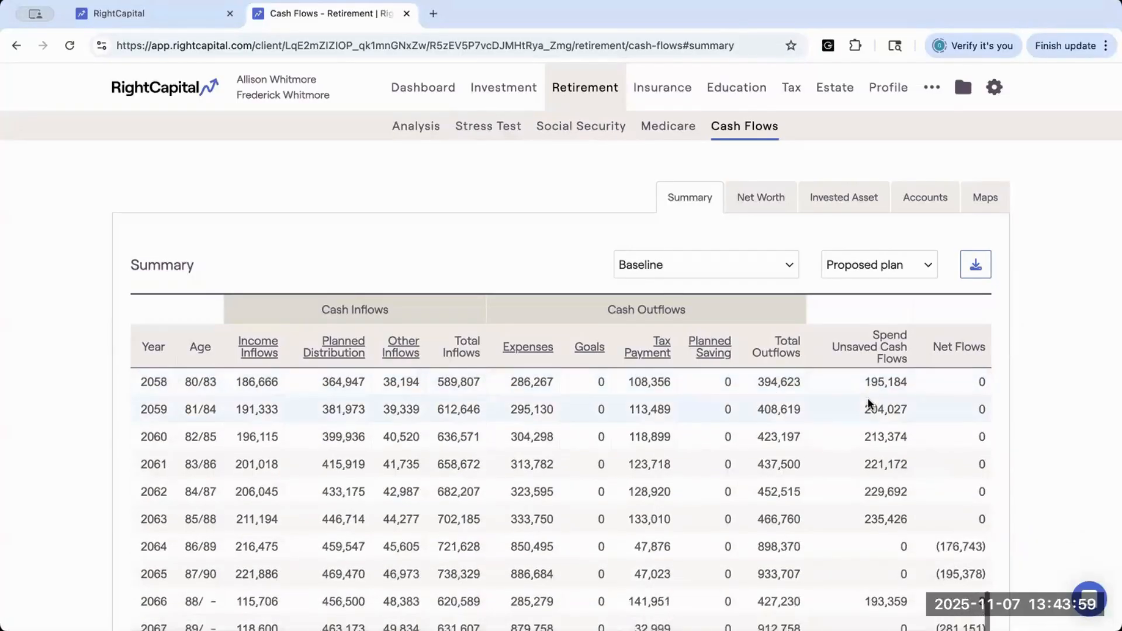
Check the saved Methodology options, and show the Cash Flows summary under the Bad decade followed by slow growth scenario
left_click(150, 14)
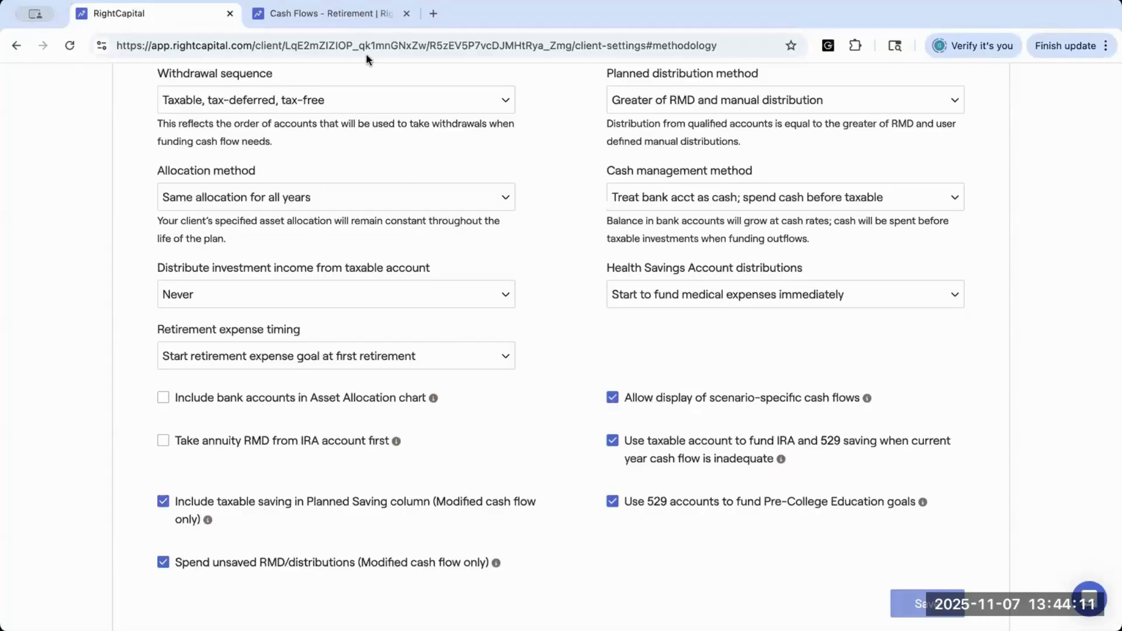
left_click(315, 15)
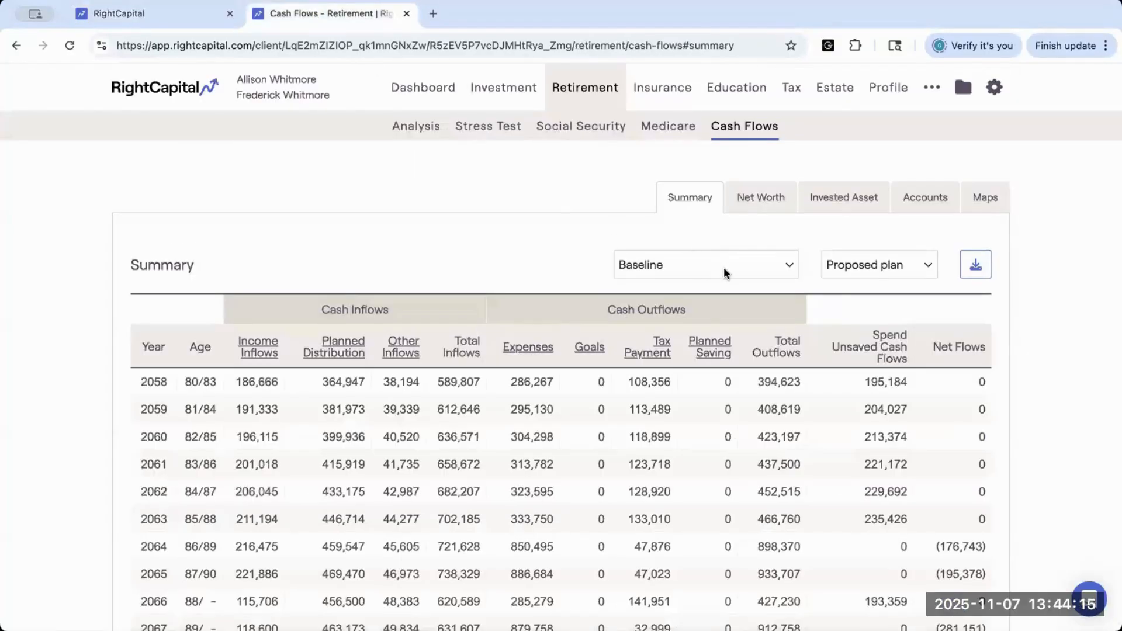
scroll(724, 268, "down", 1)
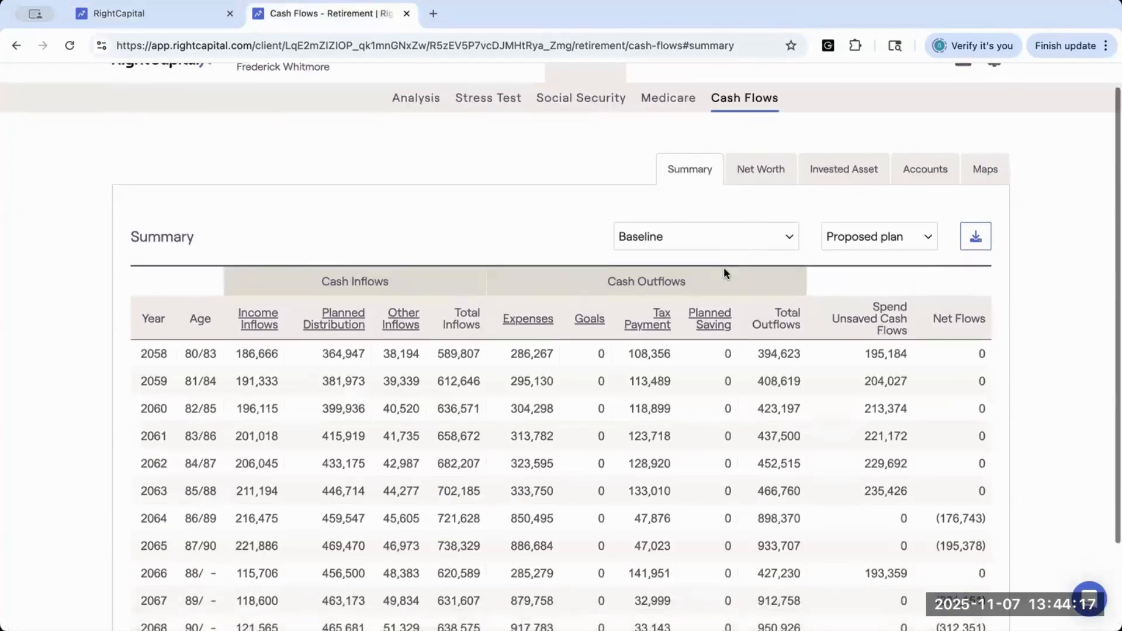
scroll(725, 274, "down", 1)
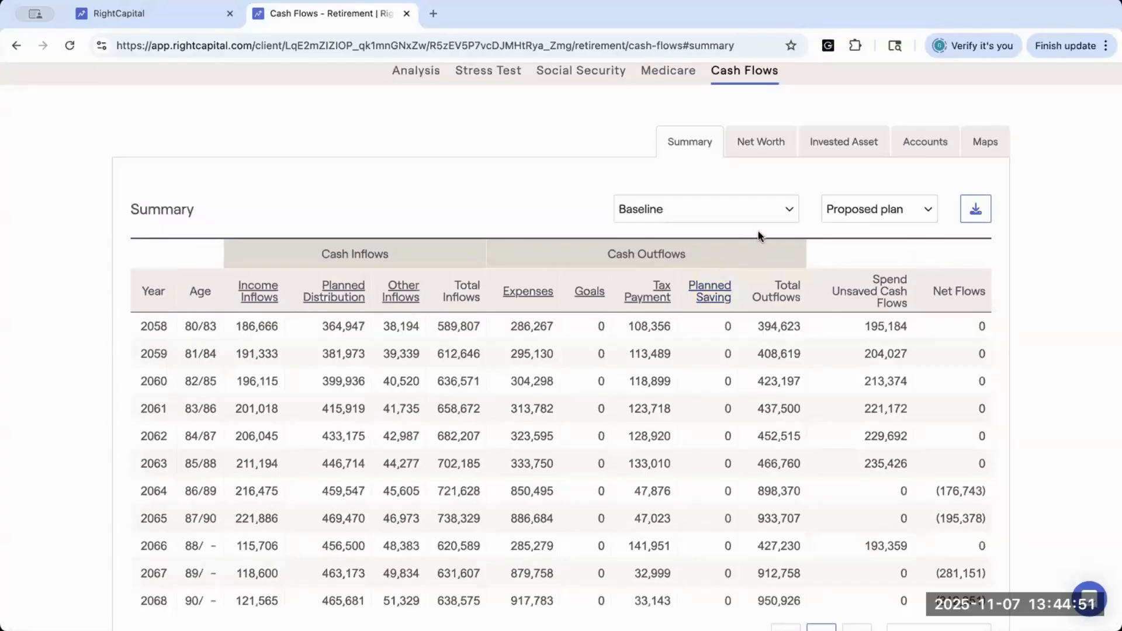
left_click(787, 209)
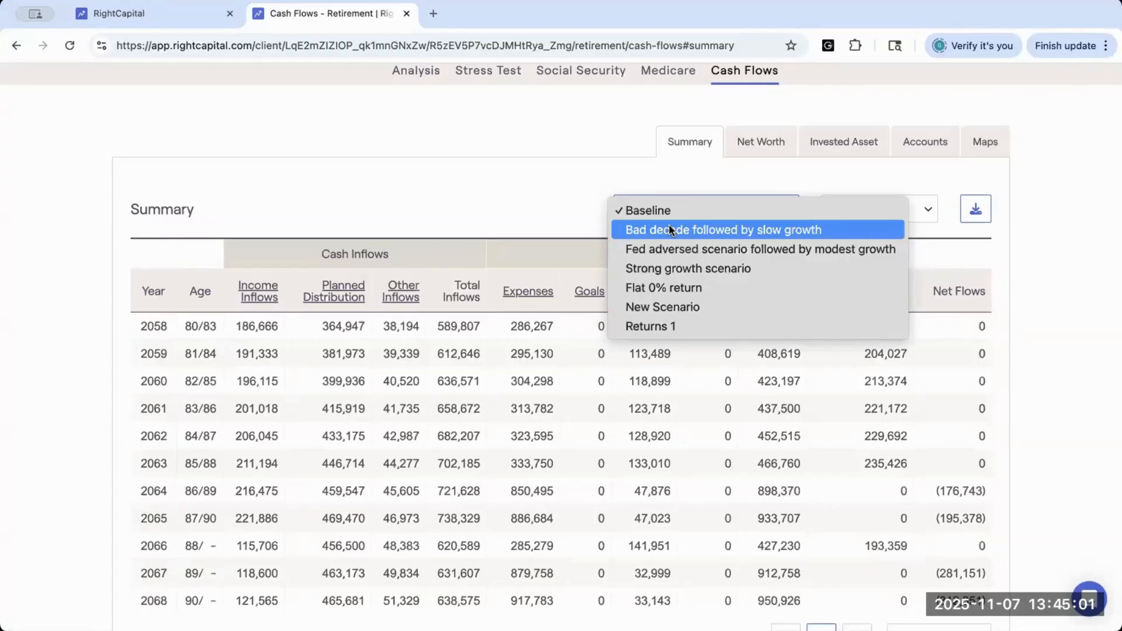
left_click(658, 232)
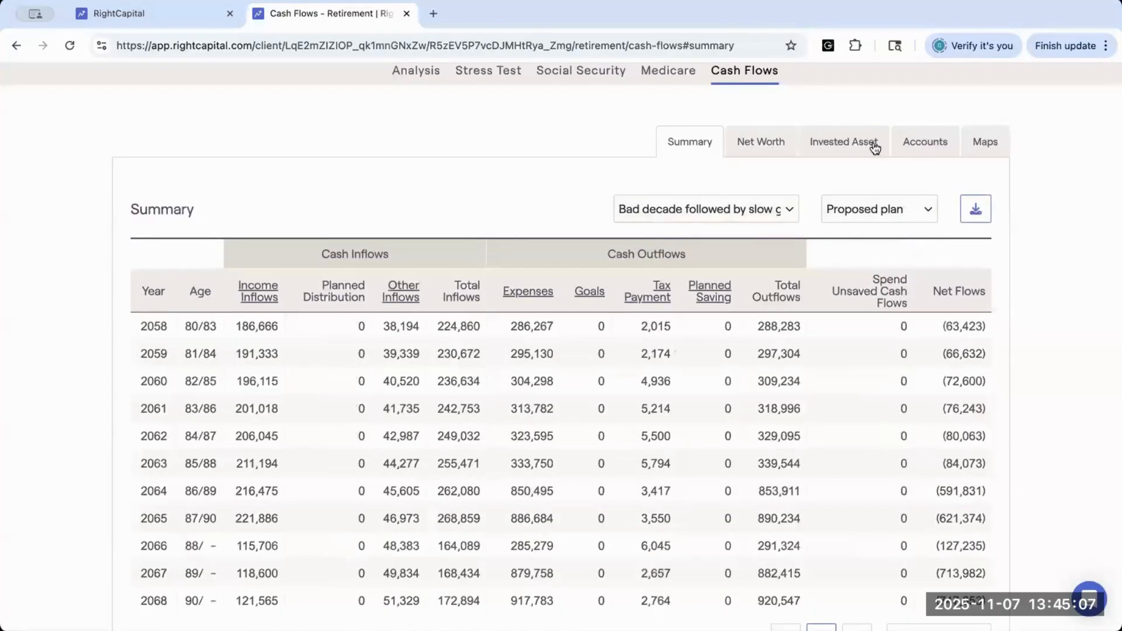
Show the Ending balance by accounts table under the Strong growth scenario and review the yearly balances
left_click(908, 141)
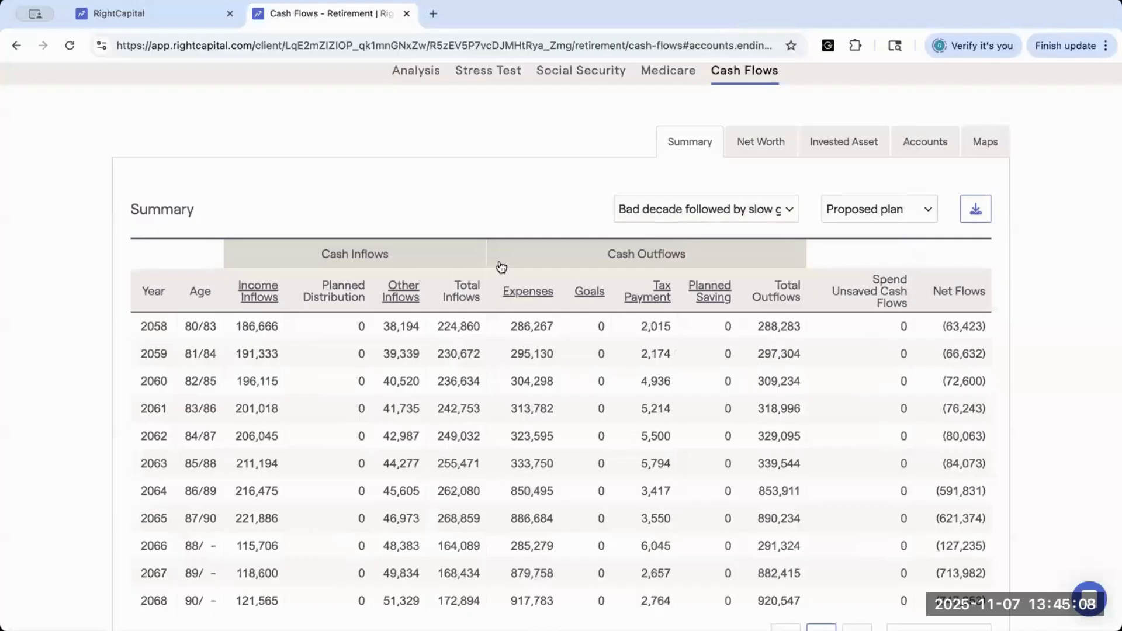
left_click(510, 211)
left_click(641, 212)
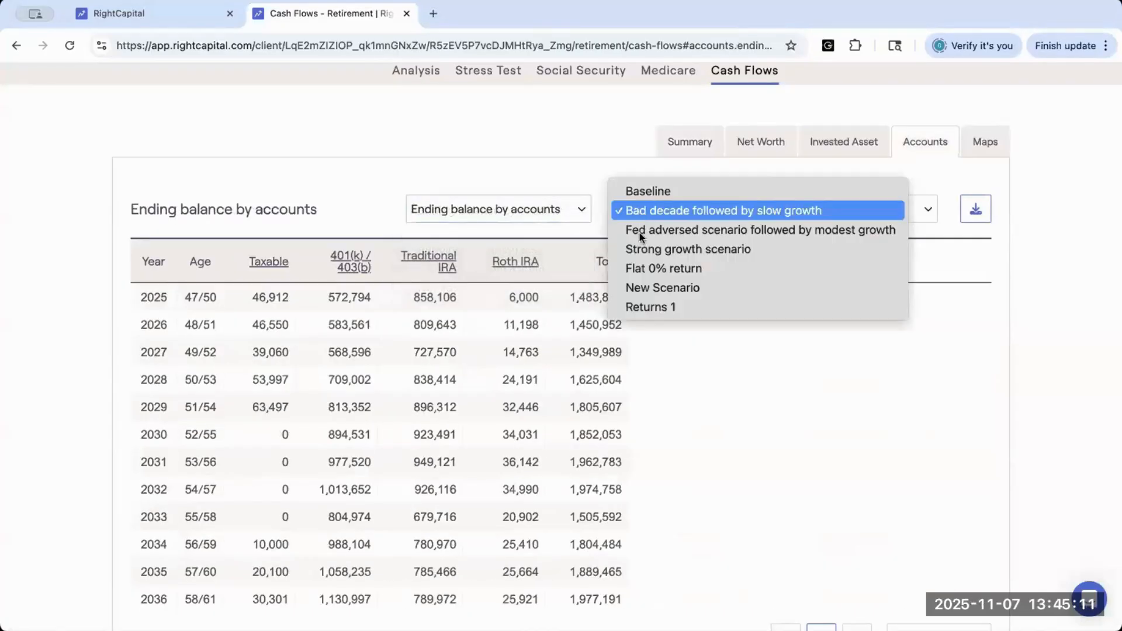
left_click(637, 248)
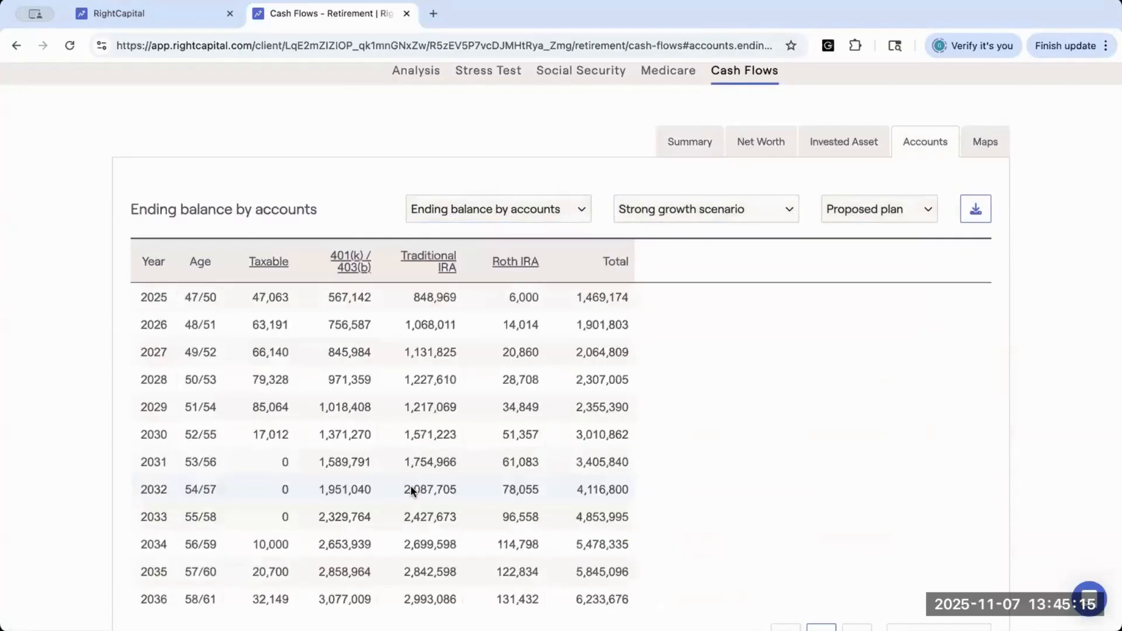
scroll(410, 490, "down", 1)
scroll(418, 409, "up", 1)
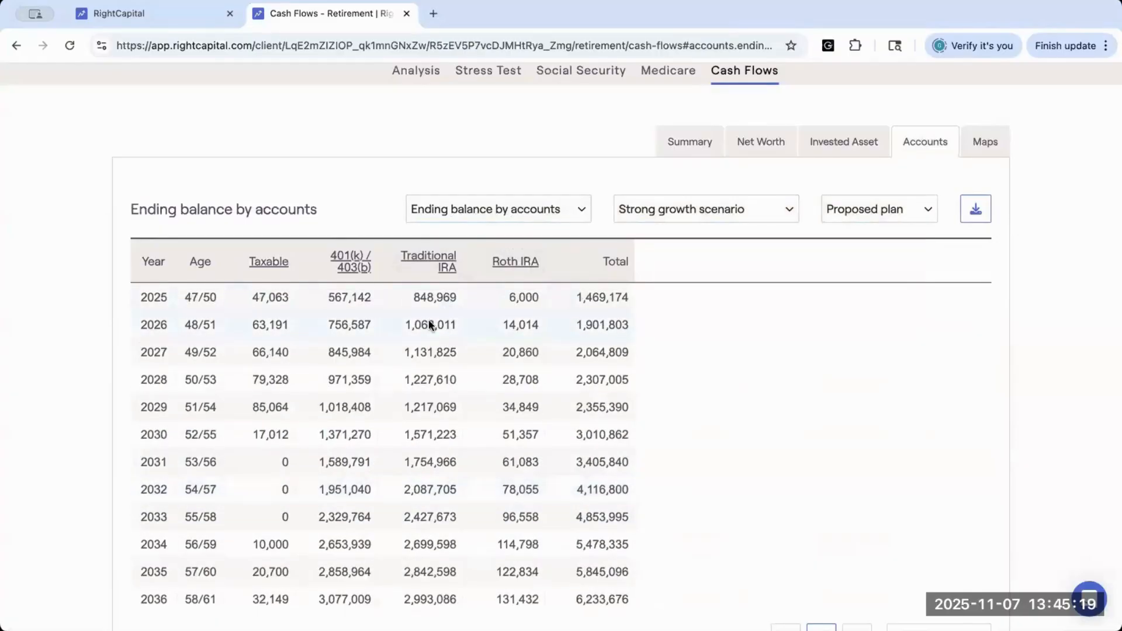
Switch the Ending balance by accounts table to the Flat 0% return scenario and examine how the balances change by year
left_click(698, 208)
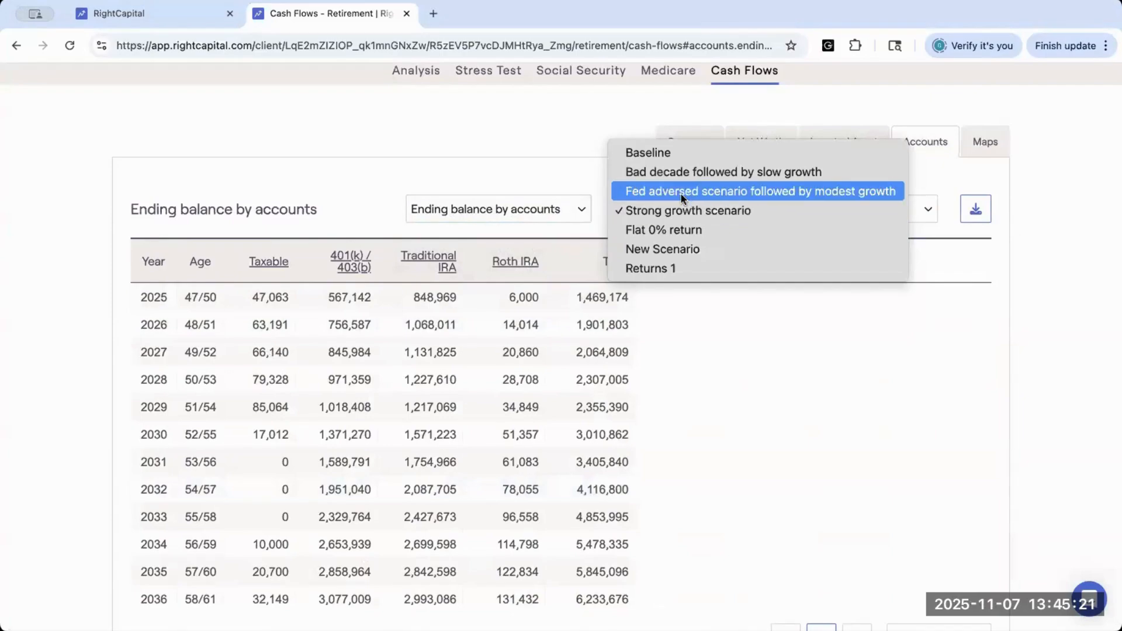
left_click(666, 231)
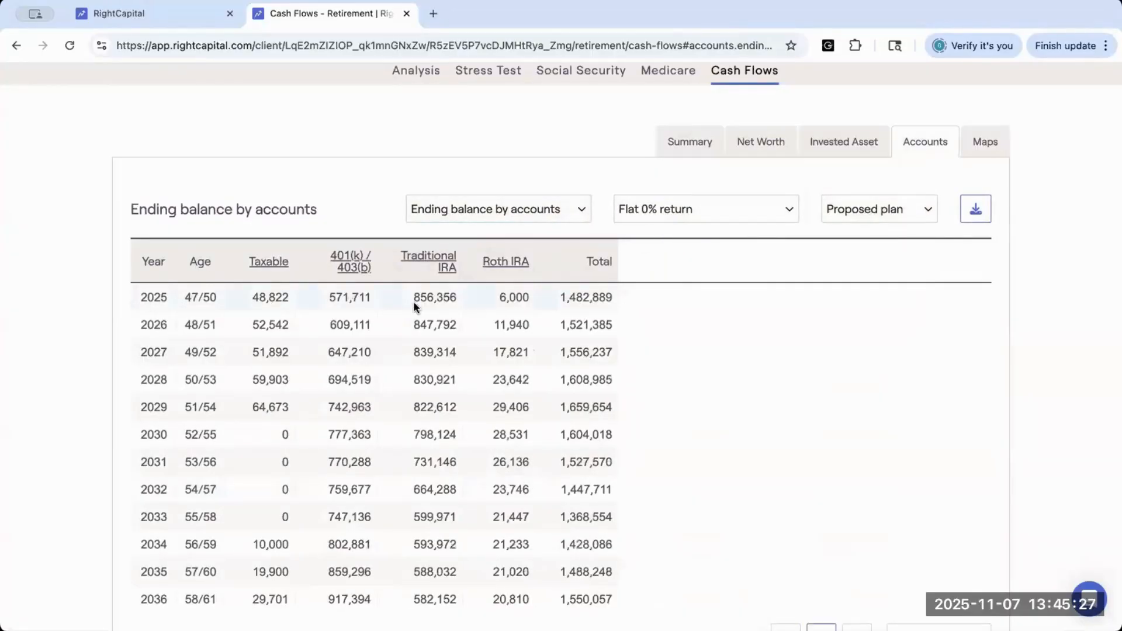
scroll(414, 430, "down", 3)
scroll(414, 431, "down", 5)
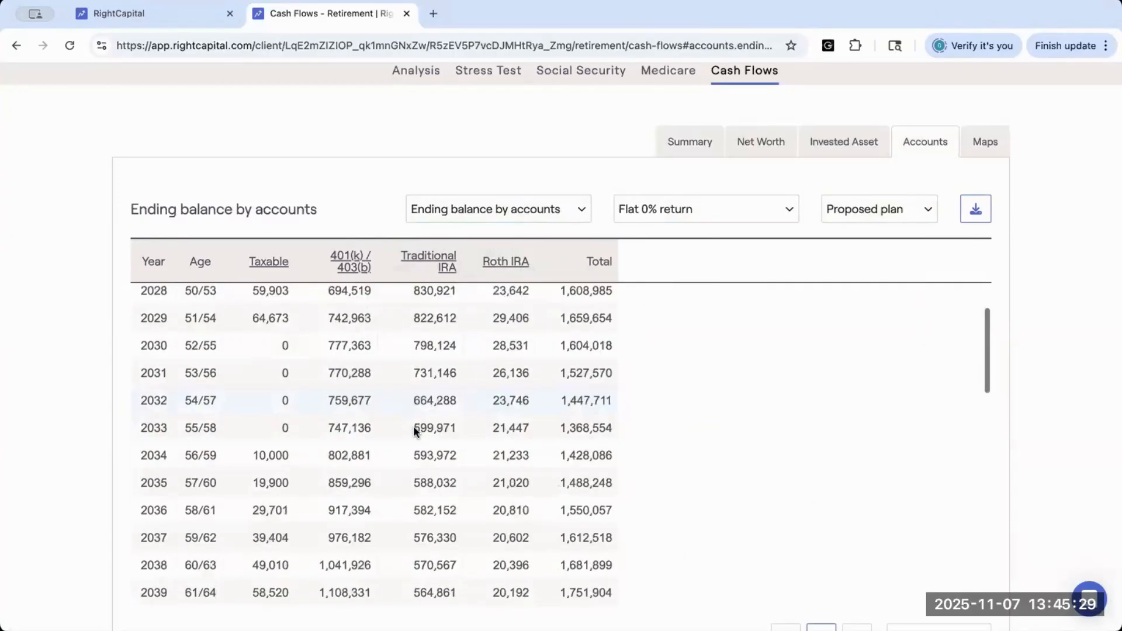
scroll(414, 431, "up", 5)
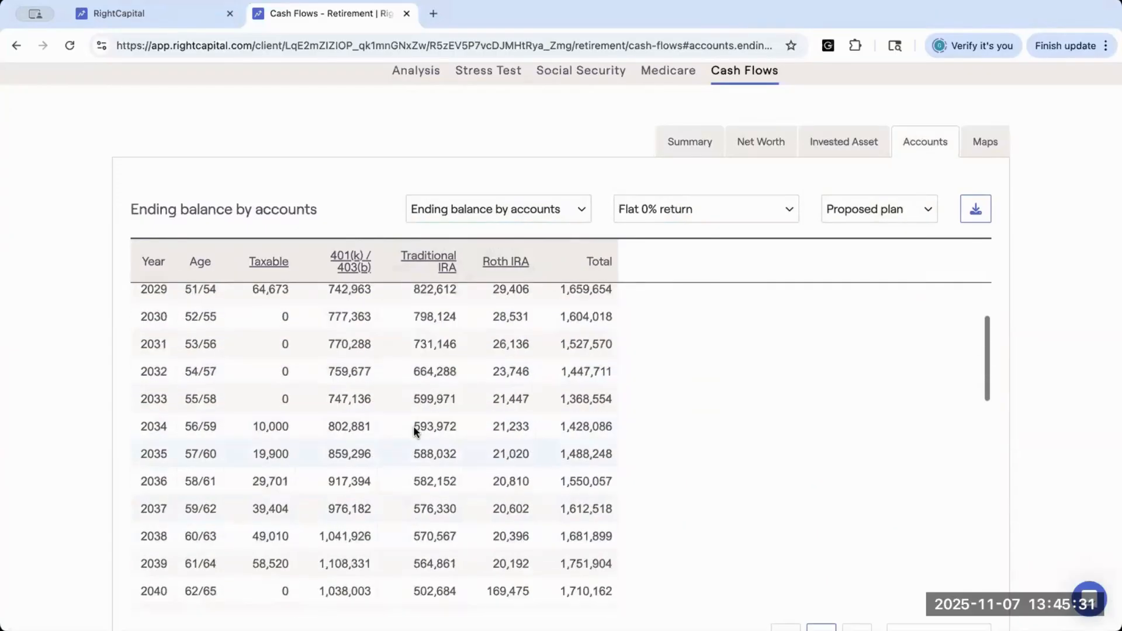
scroll(413, 430, "up", 2)
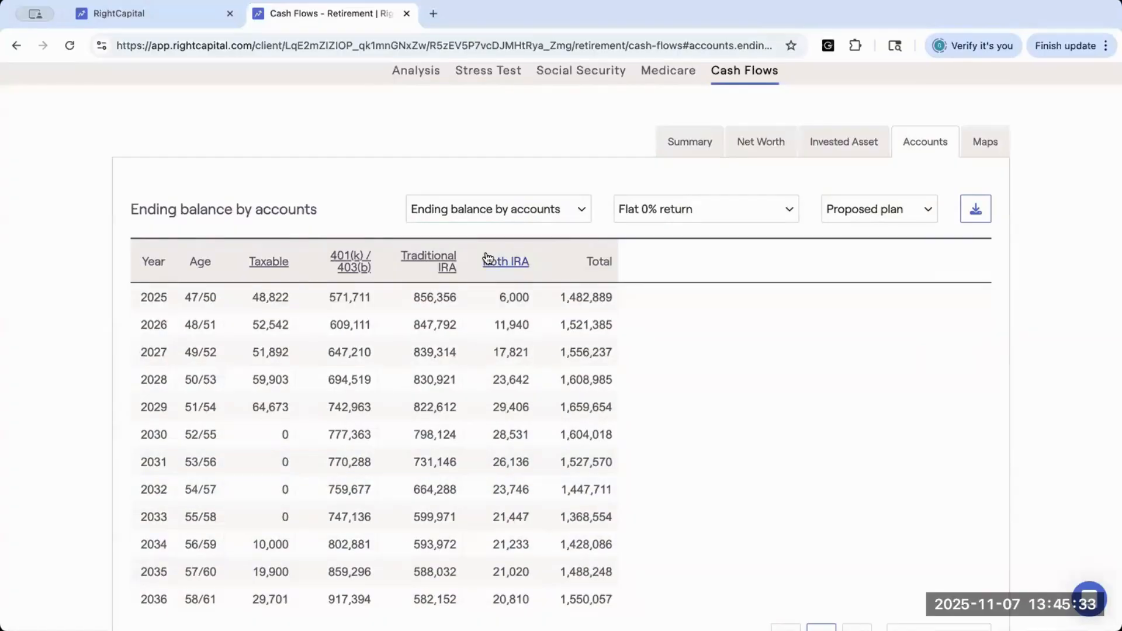
scroll(488, 258, "up", 2)
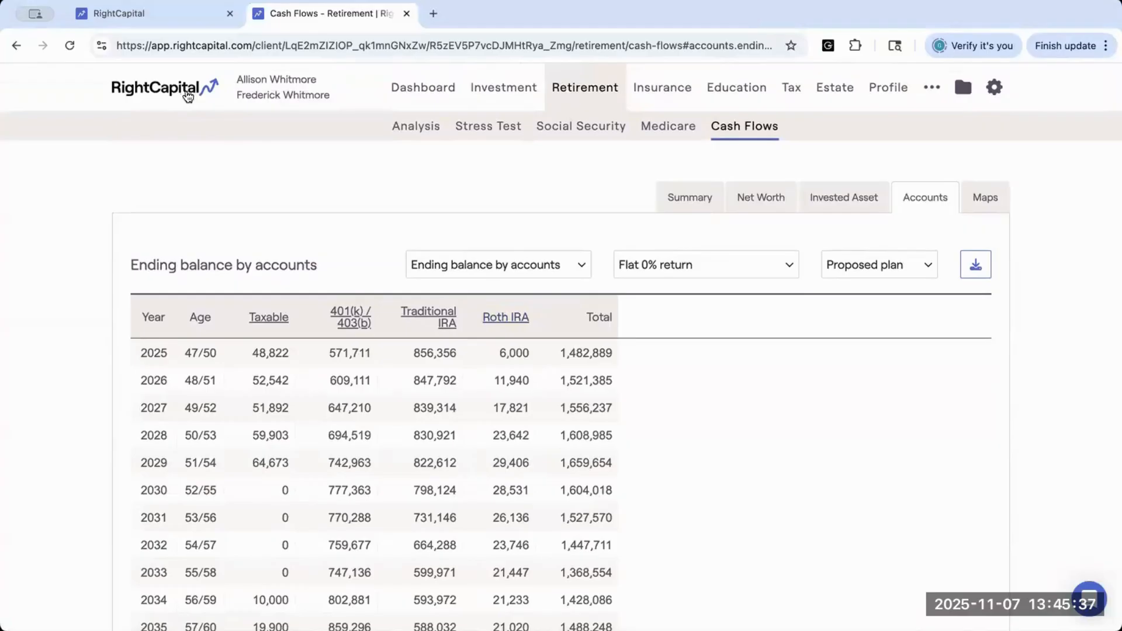
Open the advisor portal's Scenarios models in a separate browser tab and examine the yearly returns of Bad decade followed by slow growth
middle_click(185, 94)
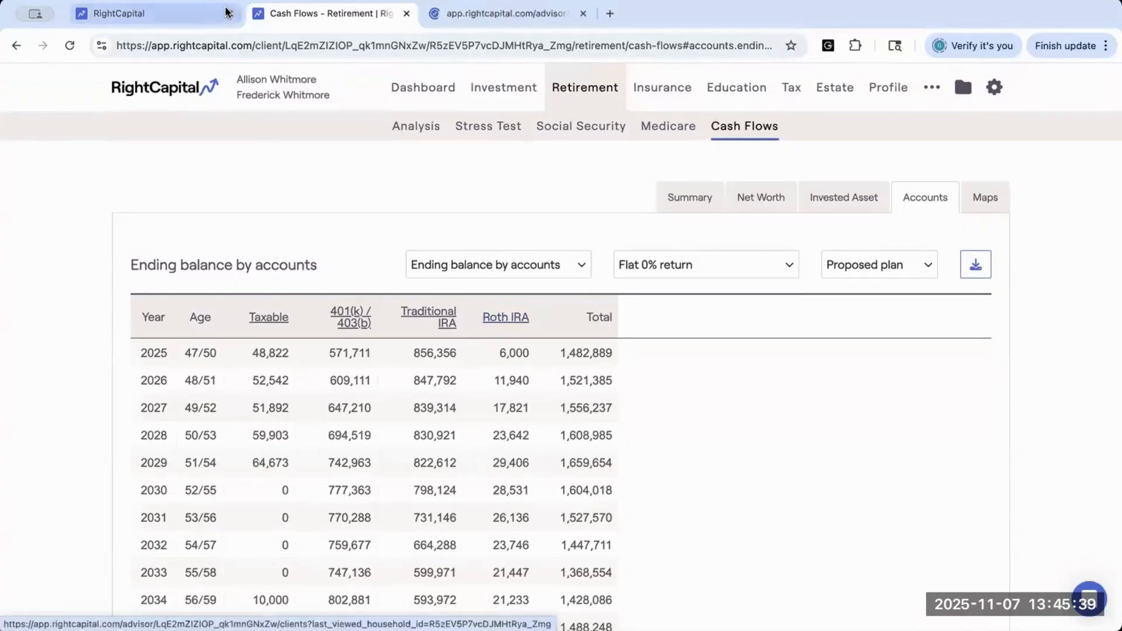
left_click(260, 12)
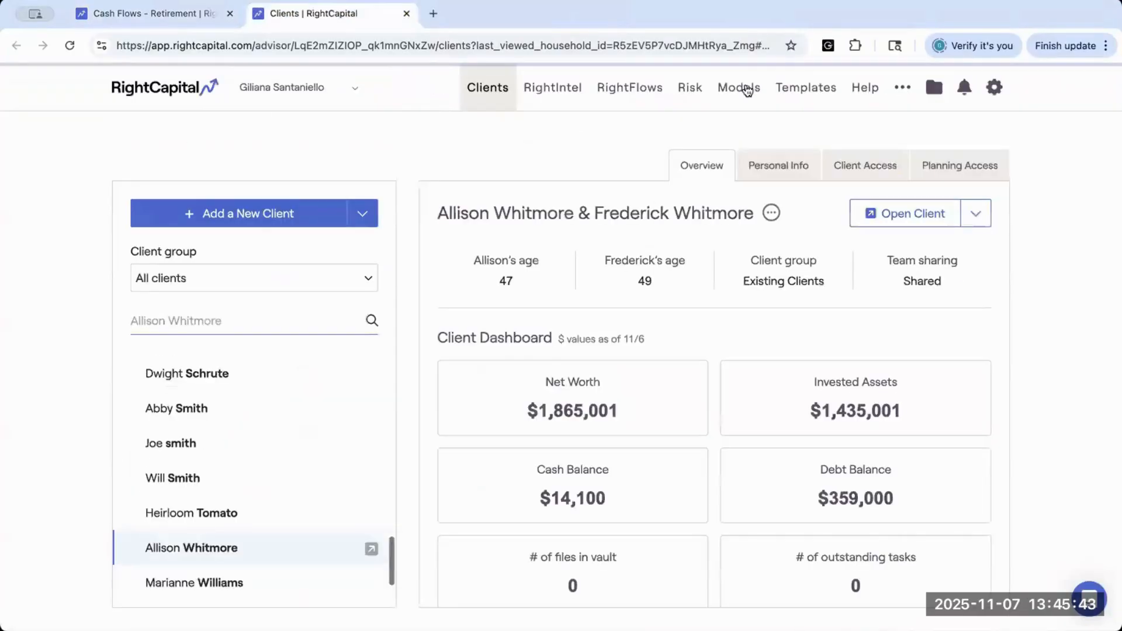
left_click(738, 95)
left_click(682, 127)
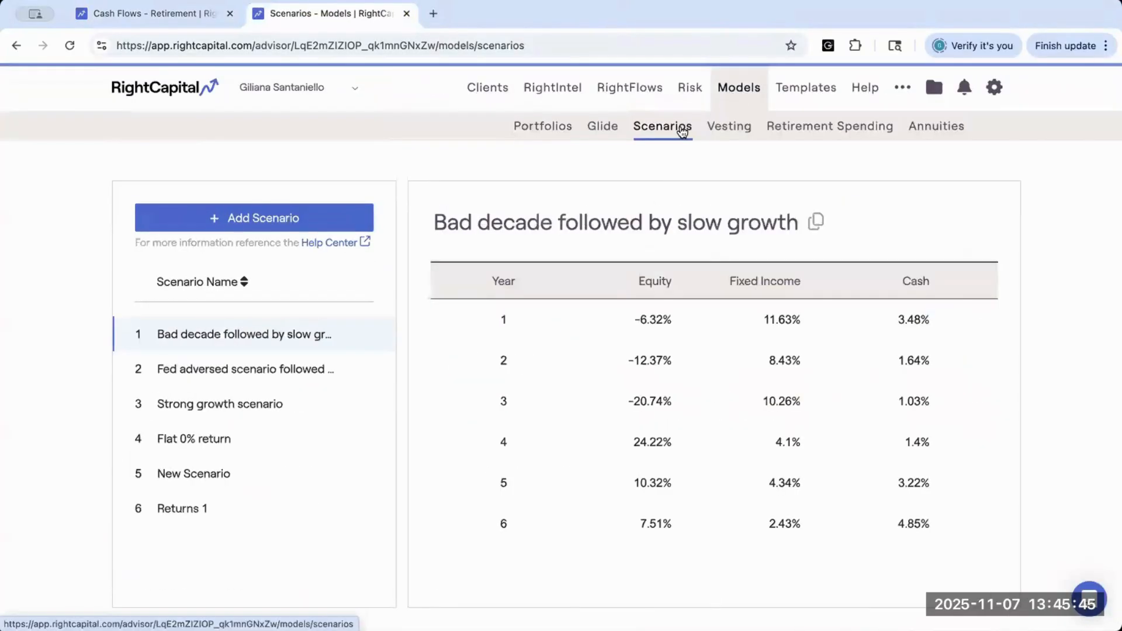
scroll(659, 433, "down", 6)
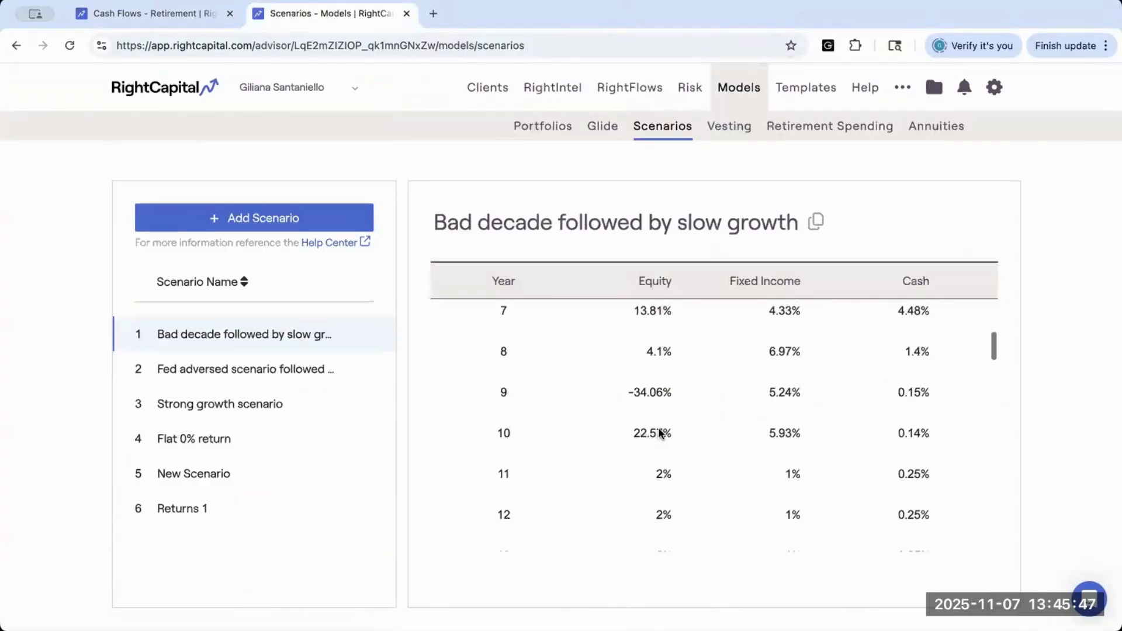
scroll(659, 433, "down", 3)
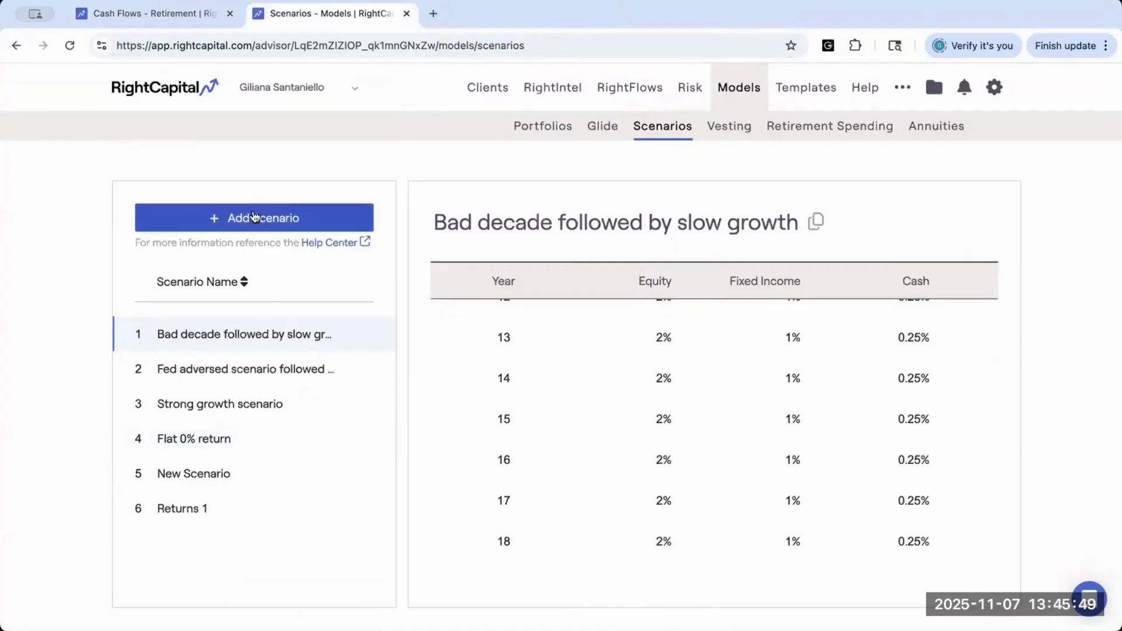
Review the yearly returns of New Scenario and the editable equity fields of the Returns 1 scenario
left_click(183, 472)
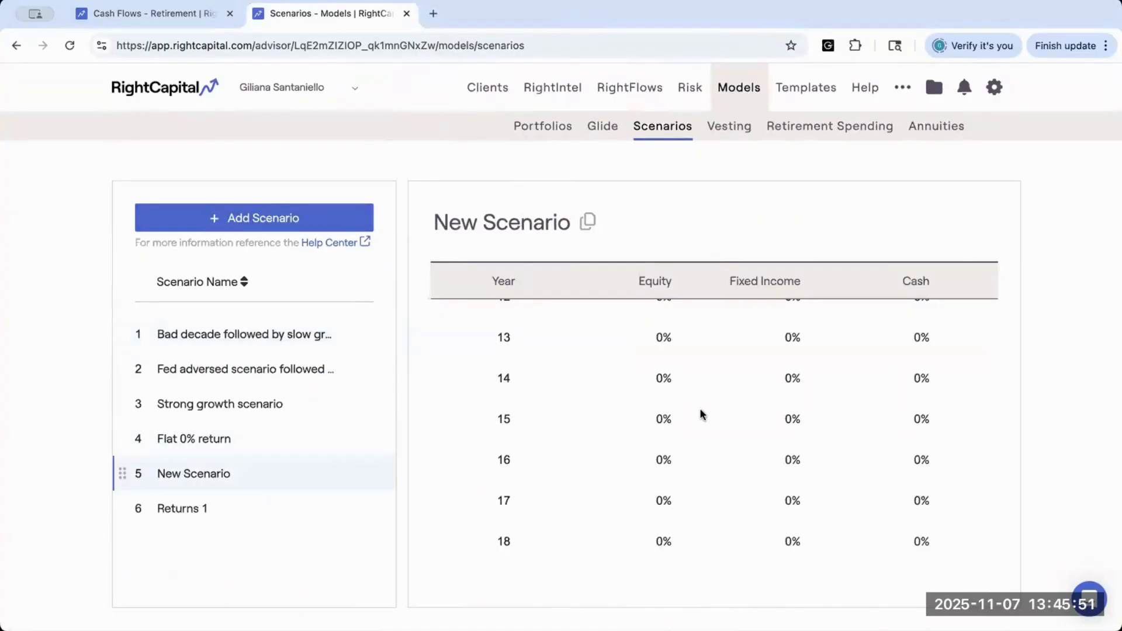
scroll(702, 415, "up", 4)
scroll(654, 409, "up", 2)
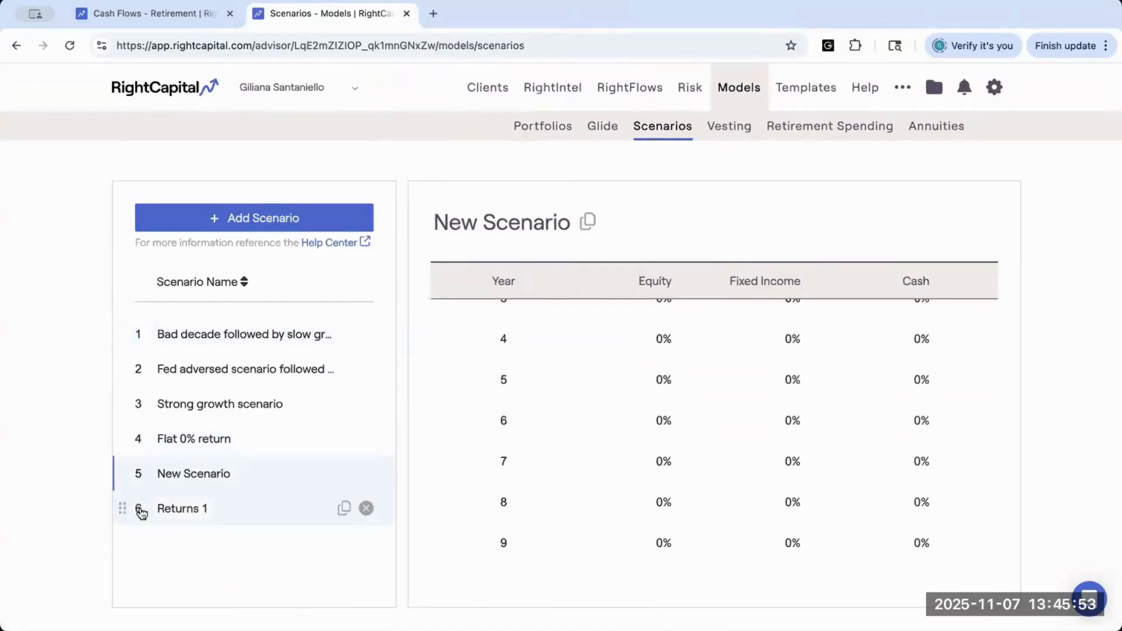
left_click(138, 508)
left_click(655, 339)
left_click(656, 380)
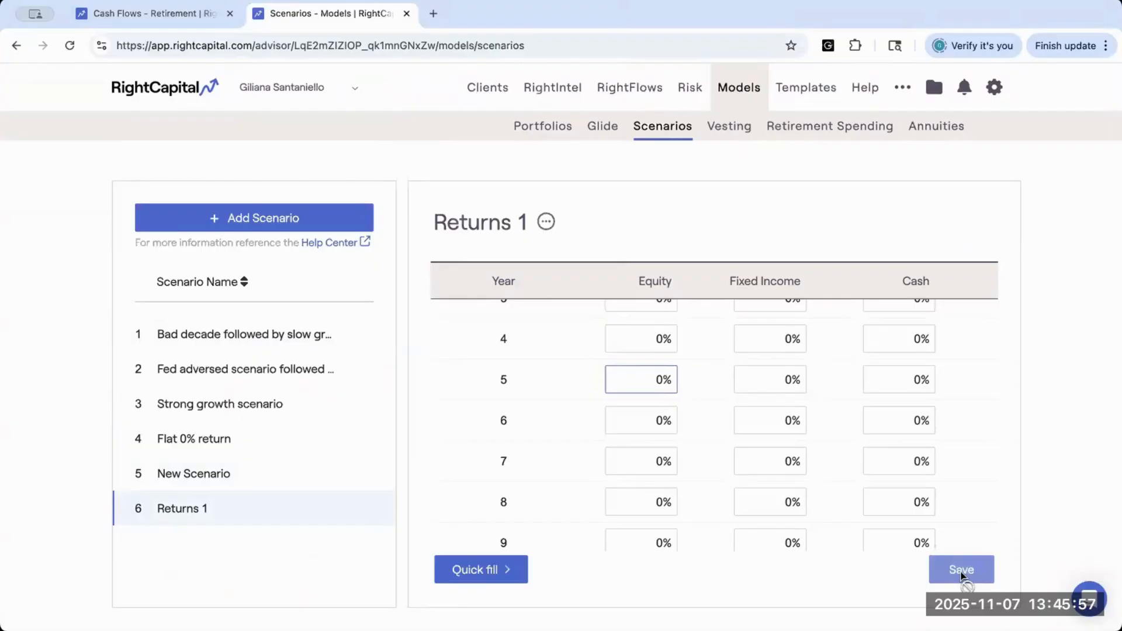
Return to the client's Ending balance by accounts table and review the available return scenarios, keeping Flat 0% return
left_click(155, 13)
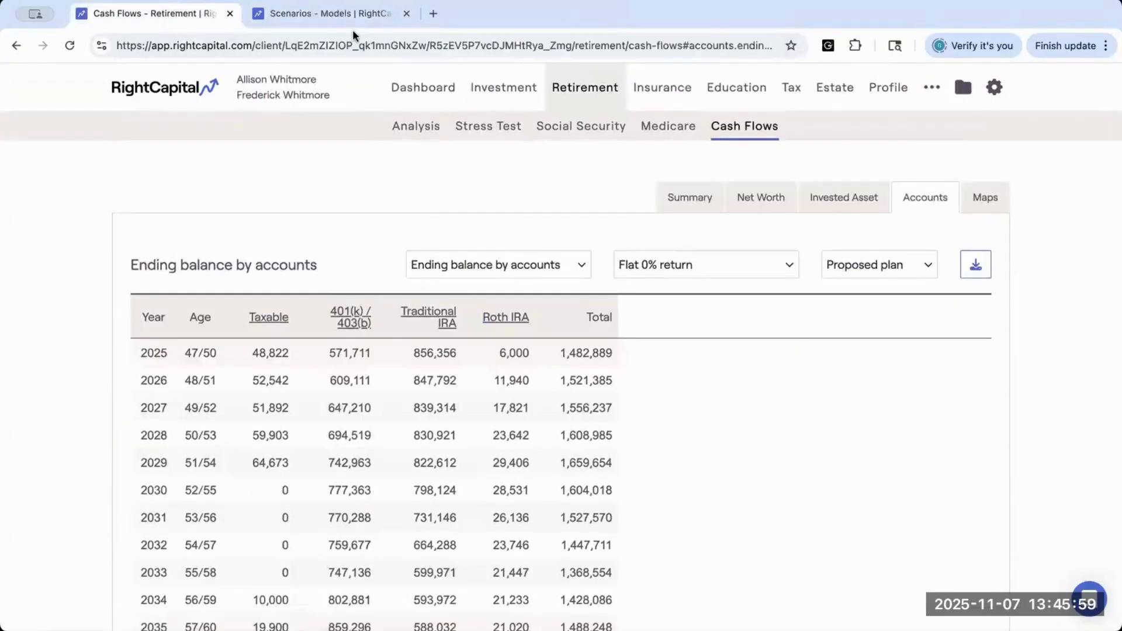
left_click(629, 266)
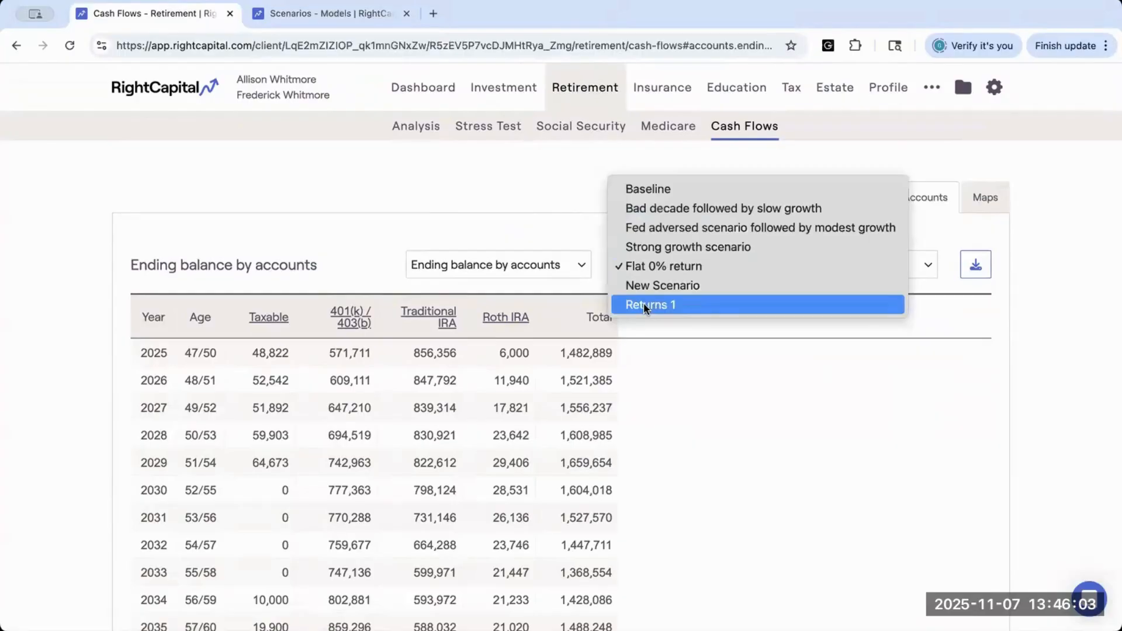
left_click(674, 348)
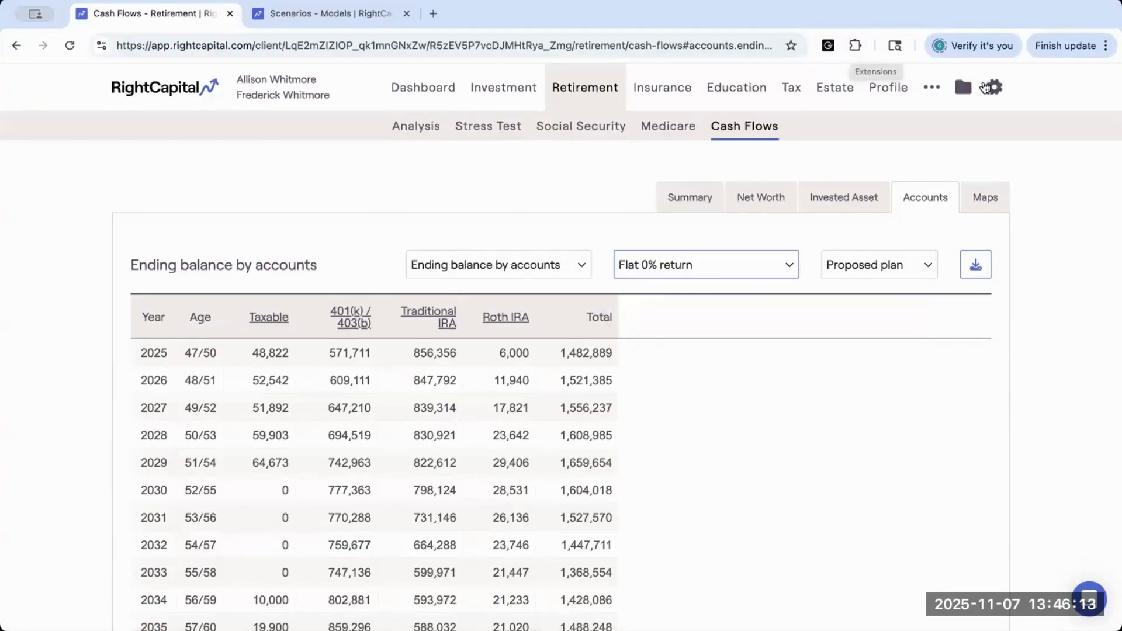
Open the client's Methodology settings and review the calculation options, including scenario-specific cash flows and unsaved RMD/distribution spending
left_click(836, 125)
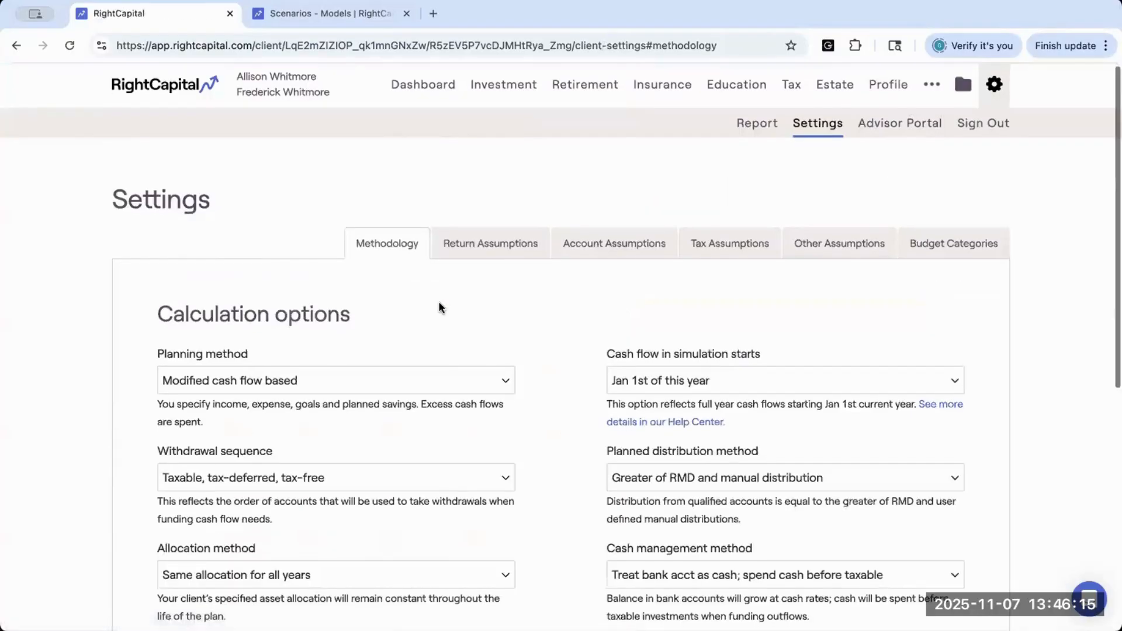
scroll(335, 257, "down", 2)
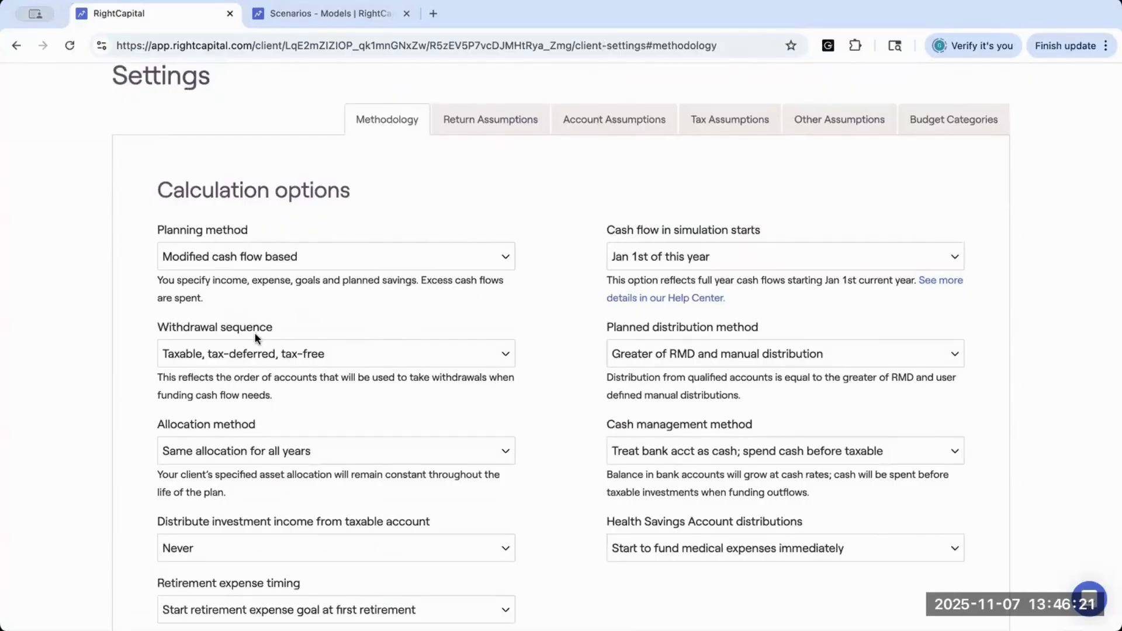
scroll(255, 334, "down", 5)
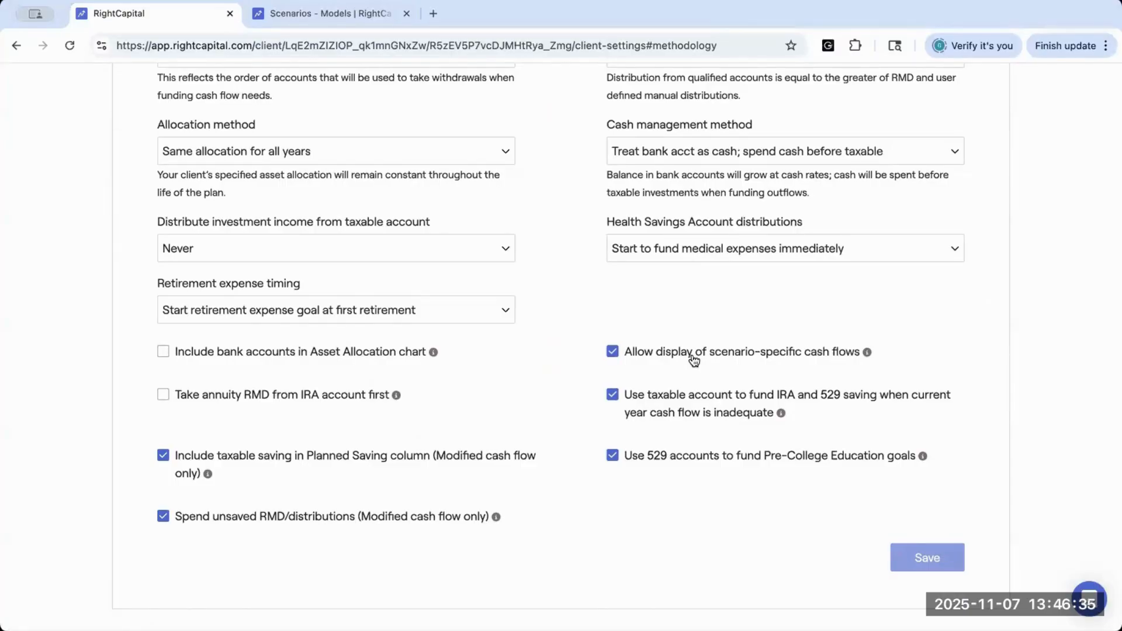
scroll(548, 253, "up", 3)
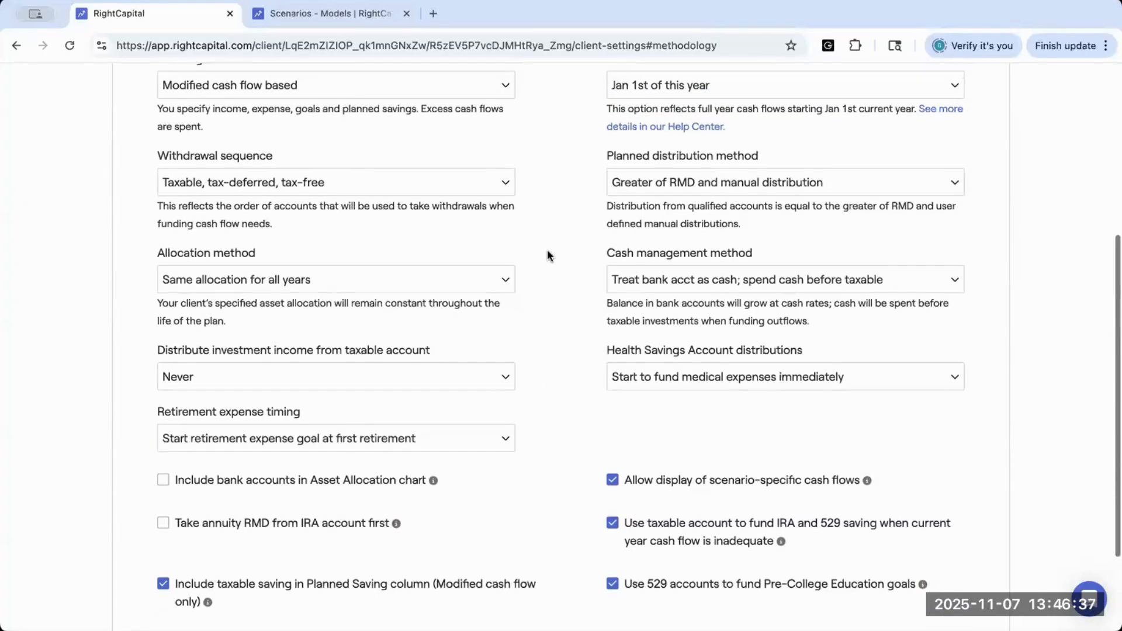
scroll(548, 253, "up", 3)
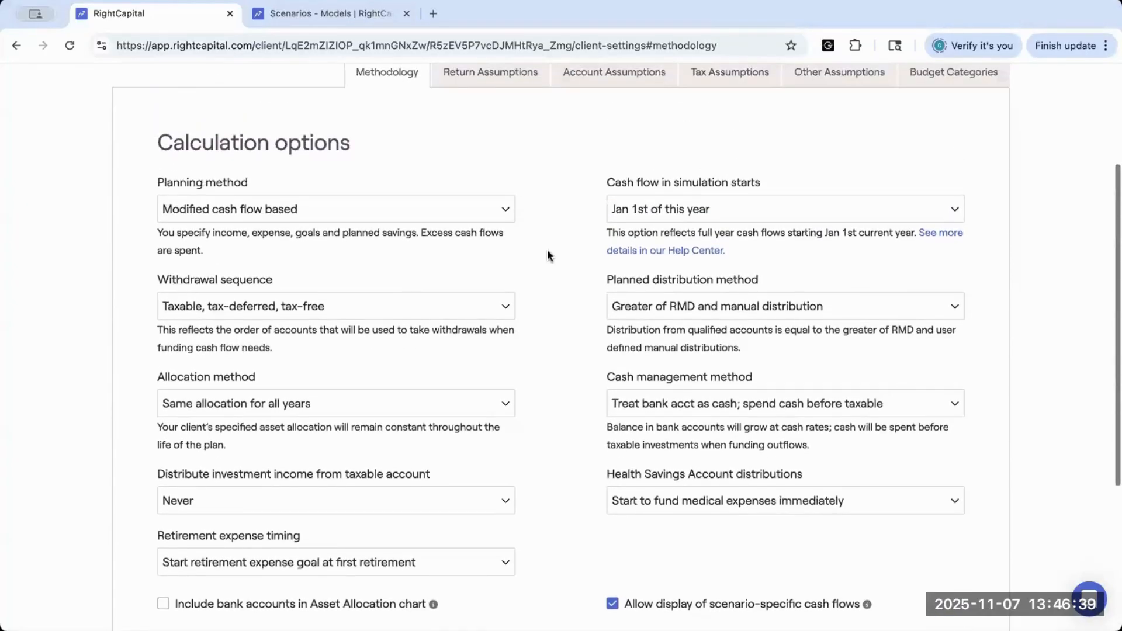
scroll(547, 254, "up", 3)
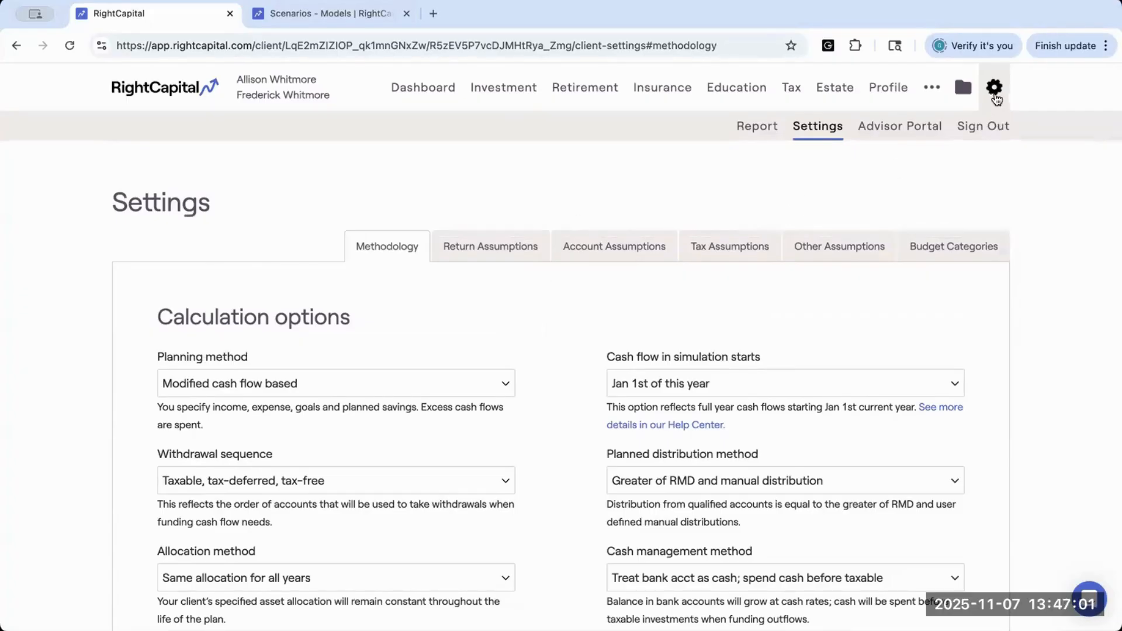
Open the section options for Retirement Cash Flows in the client's report builder, select all sections, and clear them again
left_click(760, 128)
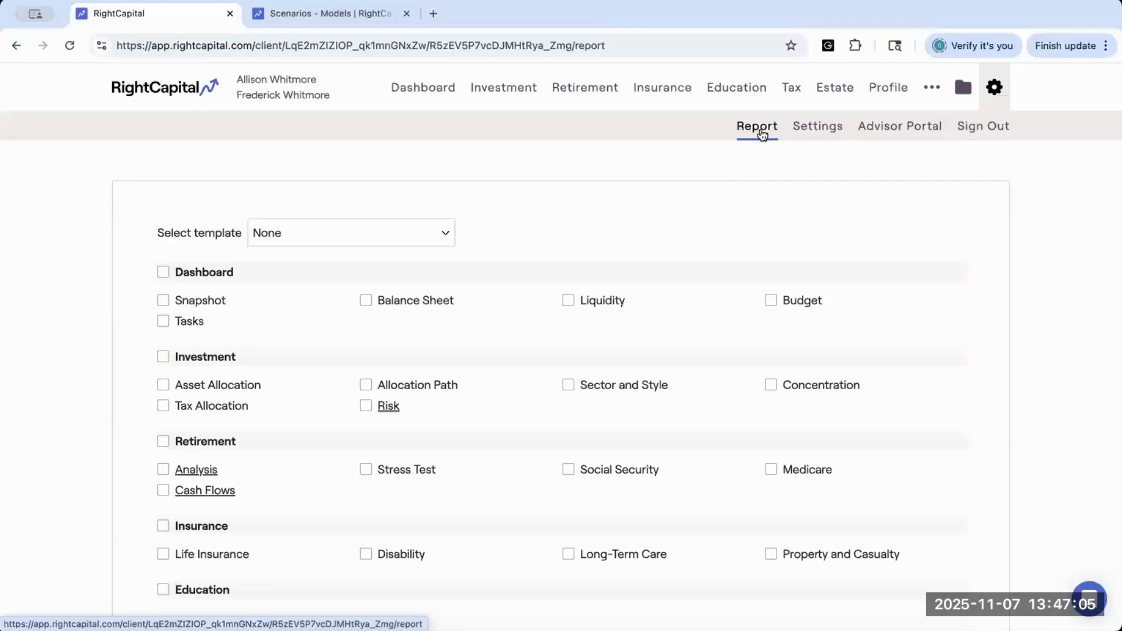
scroll(646, 305, "down", 2)
scroll(646, 306, "down", 1)
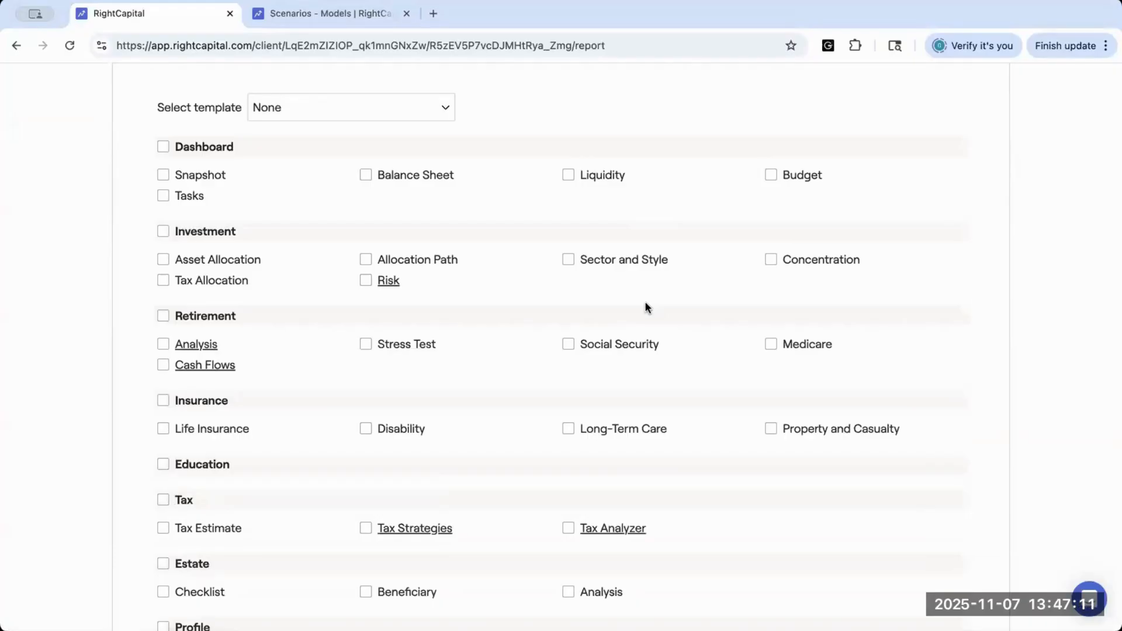
left_click(199, 367)
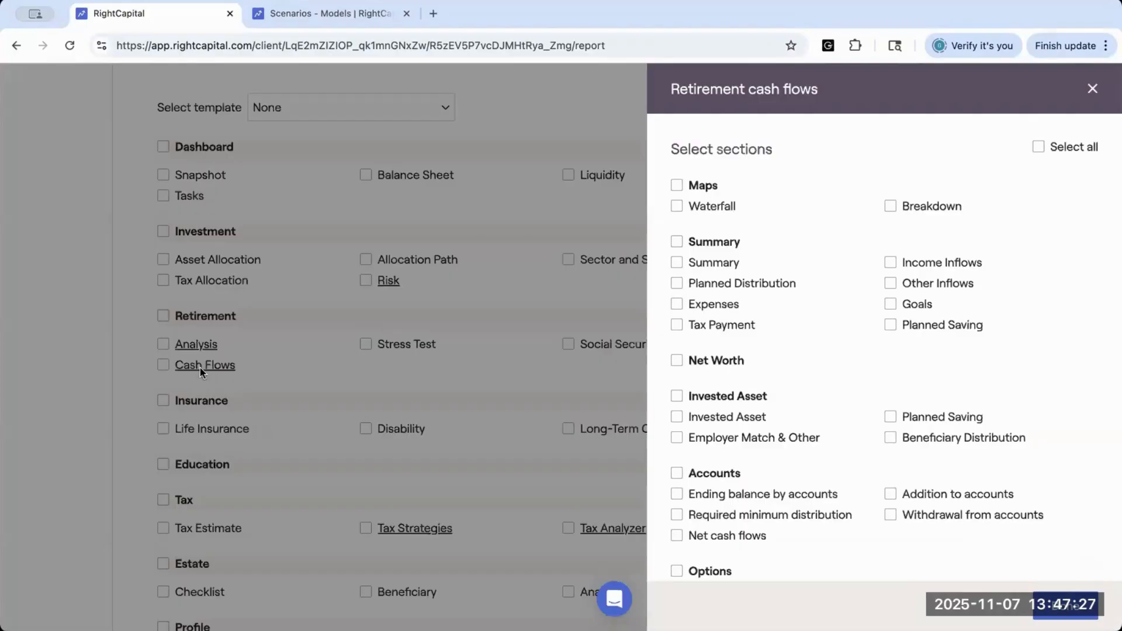
left_click(1037, 147)
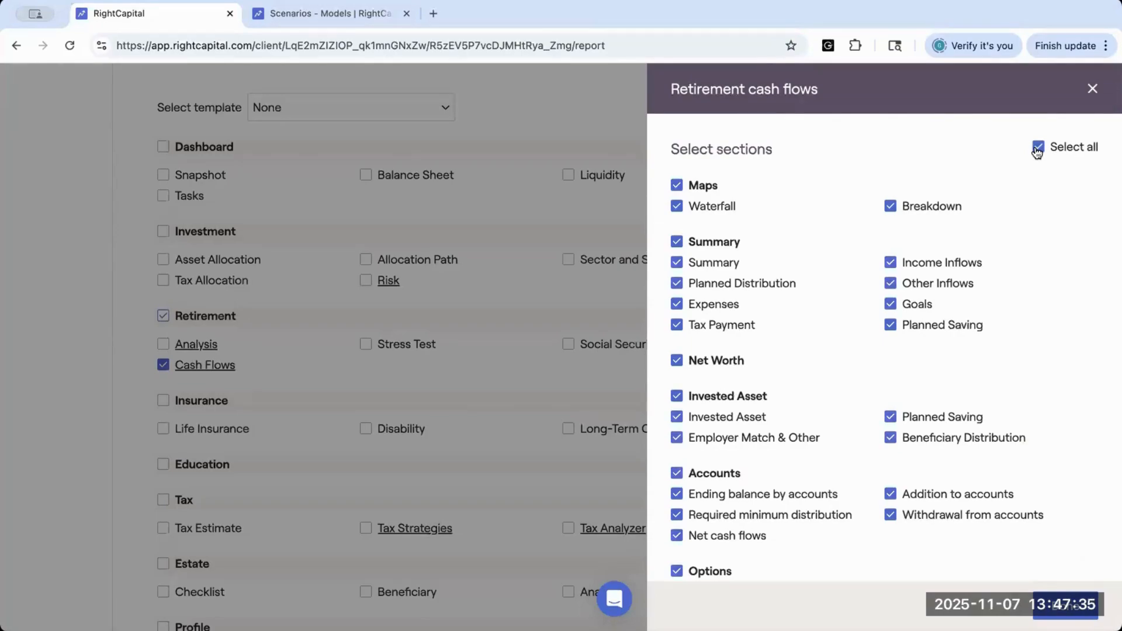
left_click(1038, 148)
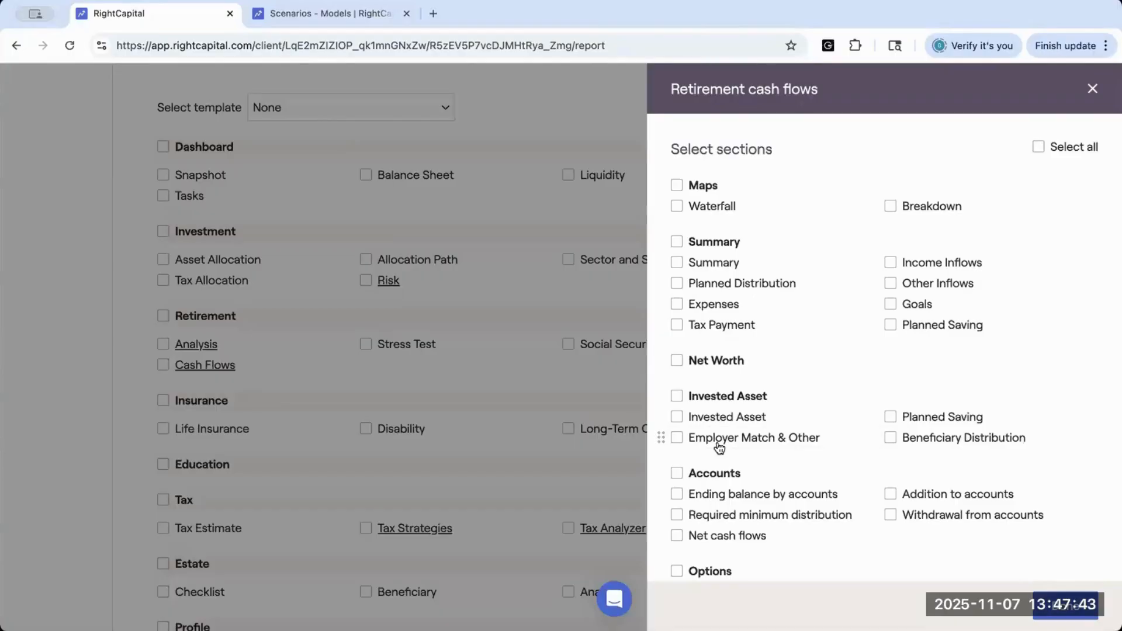
Include only Employer Match & Other from Invested Asset and Tax Payment from Summary in the Retirement cash flows report
left_click(678, 440)
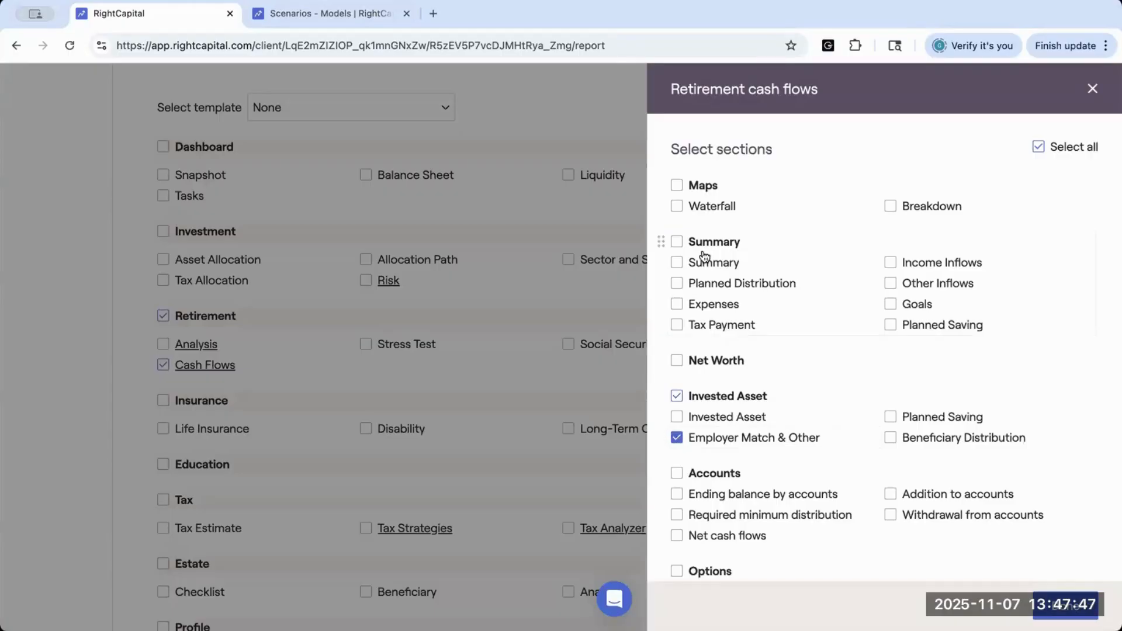
left_click(677, 242)
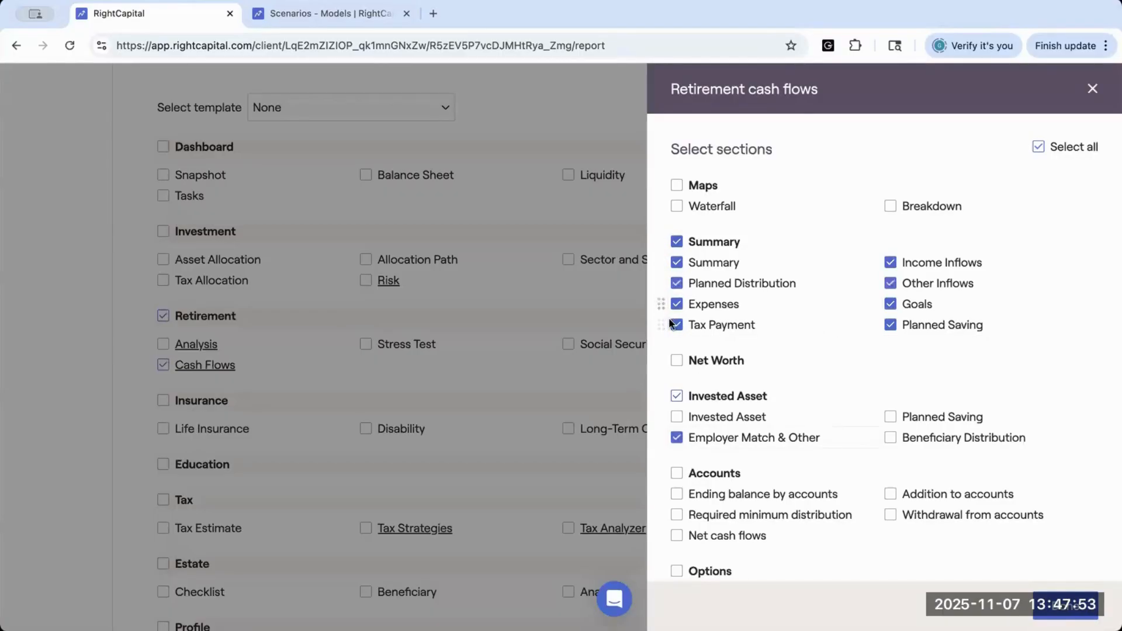
left_click(677, 304)
left_click(677, 282)
left_click(677, 263)
left_click(890, 263)
left_click(890, 283)
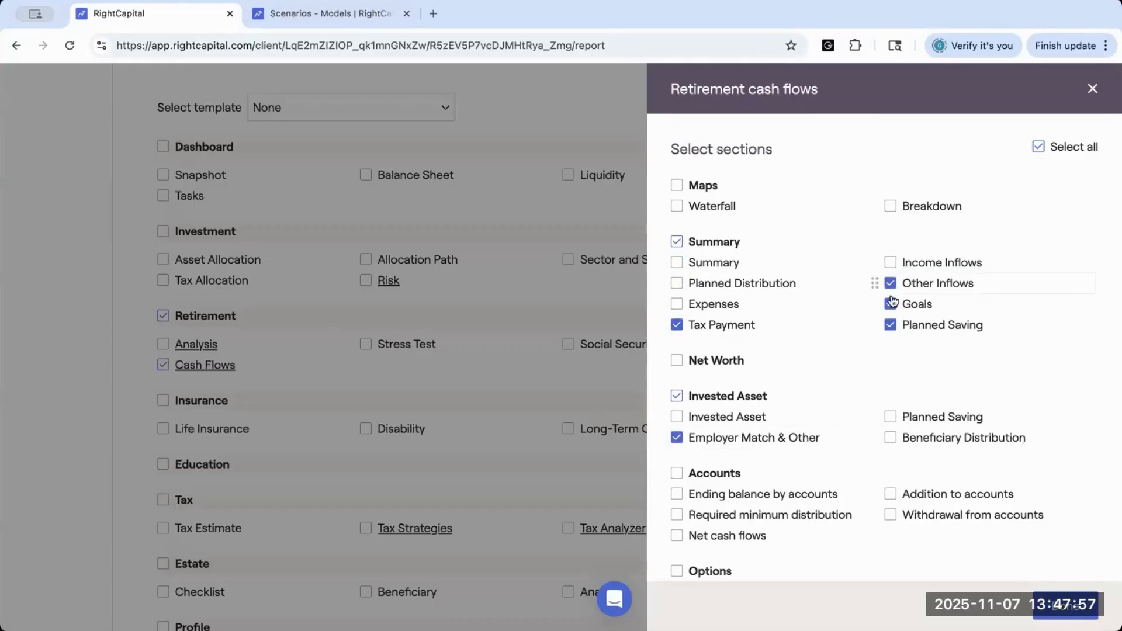
left_click(890, 304)
left_click(891, 325)
Turn on plan selection for the report's cash flows, keeping only the Proposed plan included
scroll(894, 385, "down", 3)
scroll(894, 387, "down", 2)
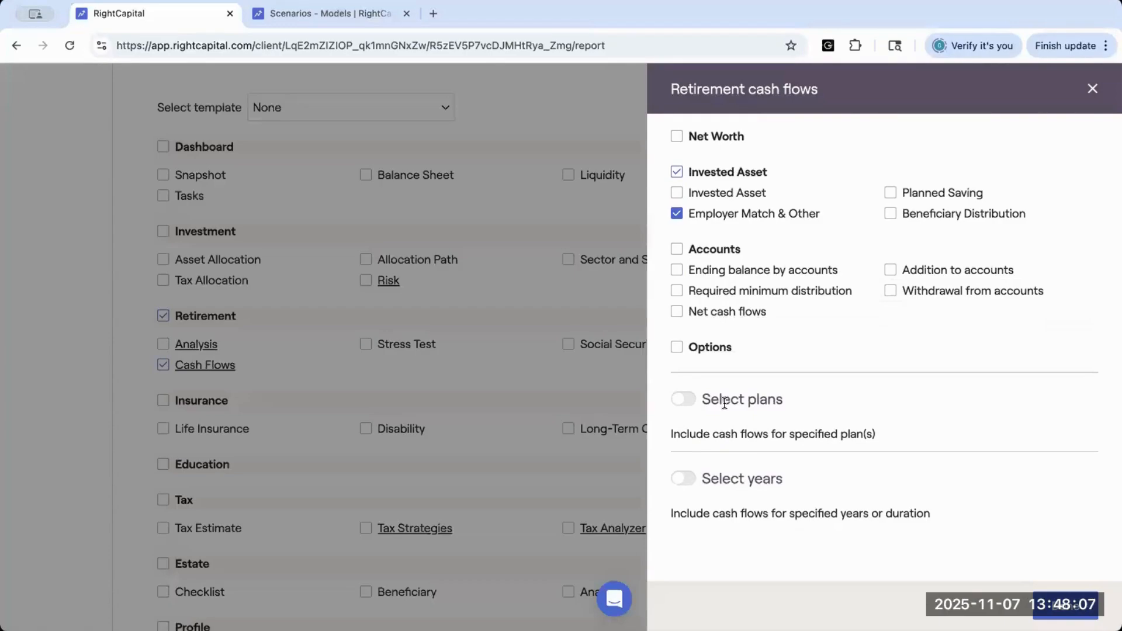
left_click(686, 402)
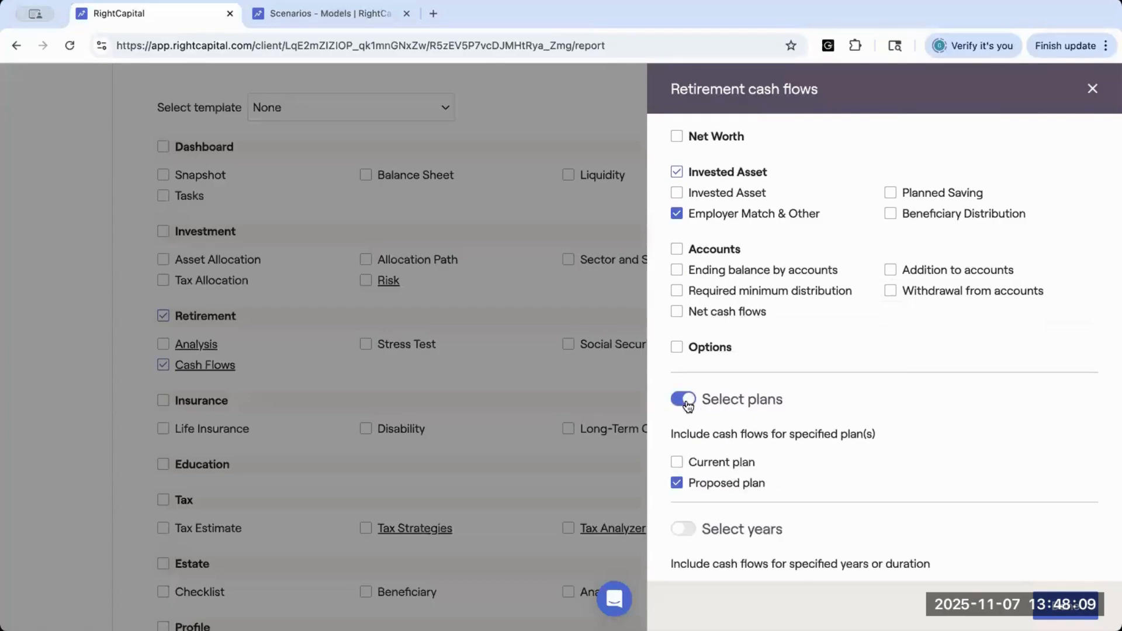
scroll(687, 403, "down", 1)
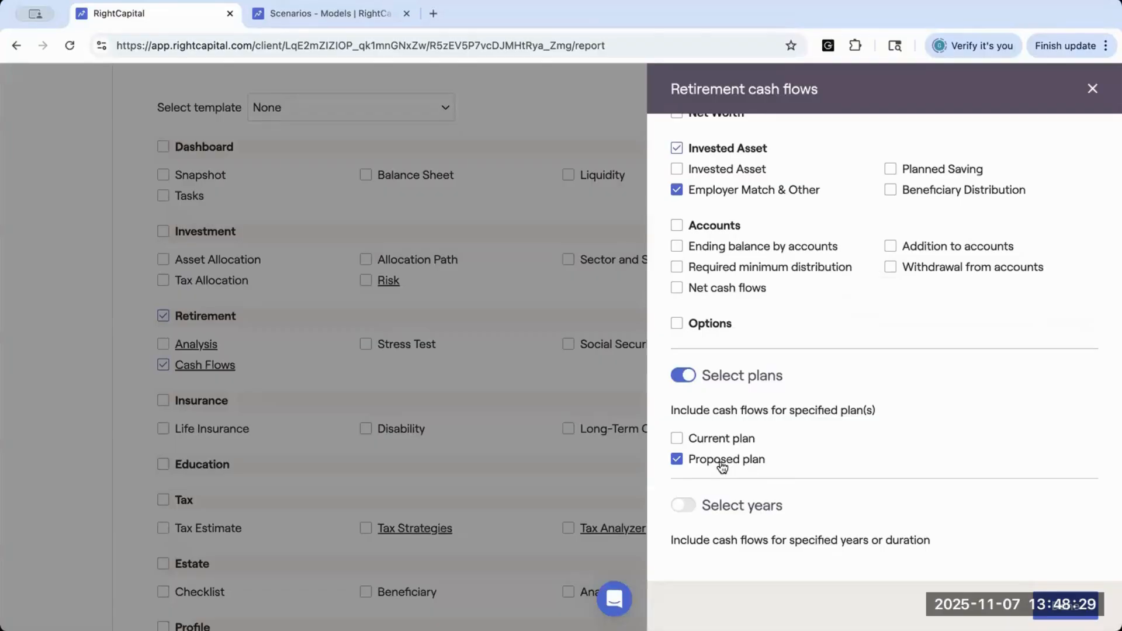
Turn on year selection for the report's cash flows, choose Selected years, and set the start to calendar year 2027
scroll(716, 466, "down", 1)
left_click(686, 493)
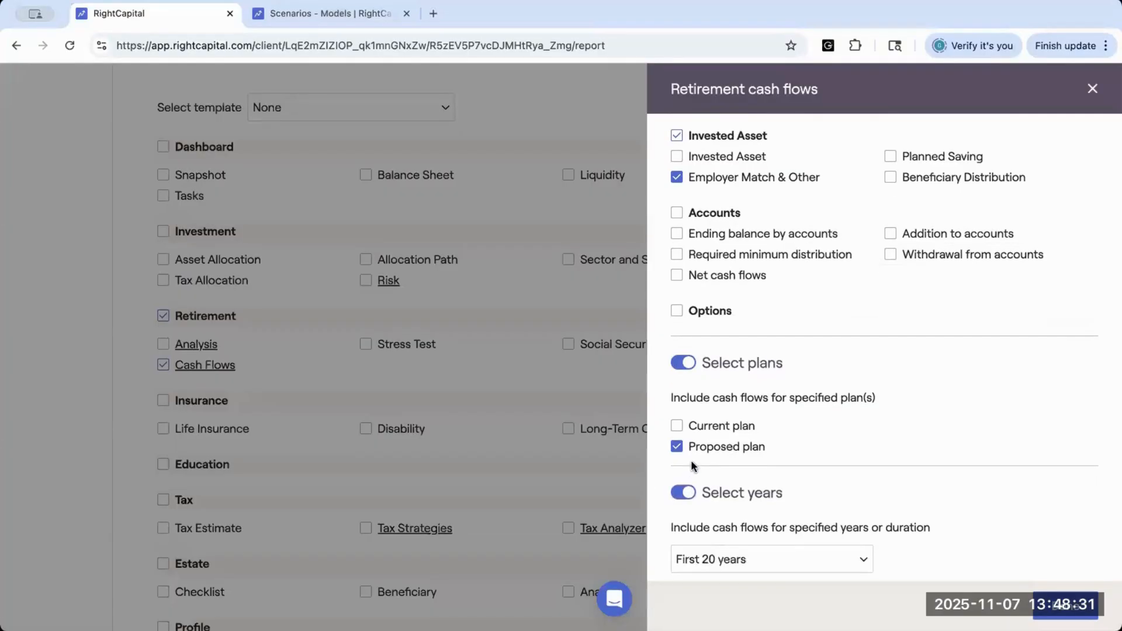
scroll(691, 461, "down", 1)
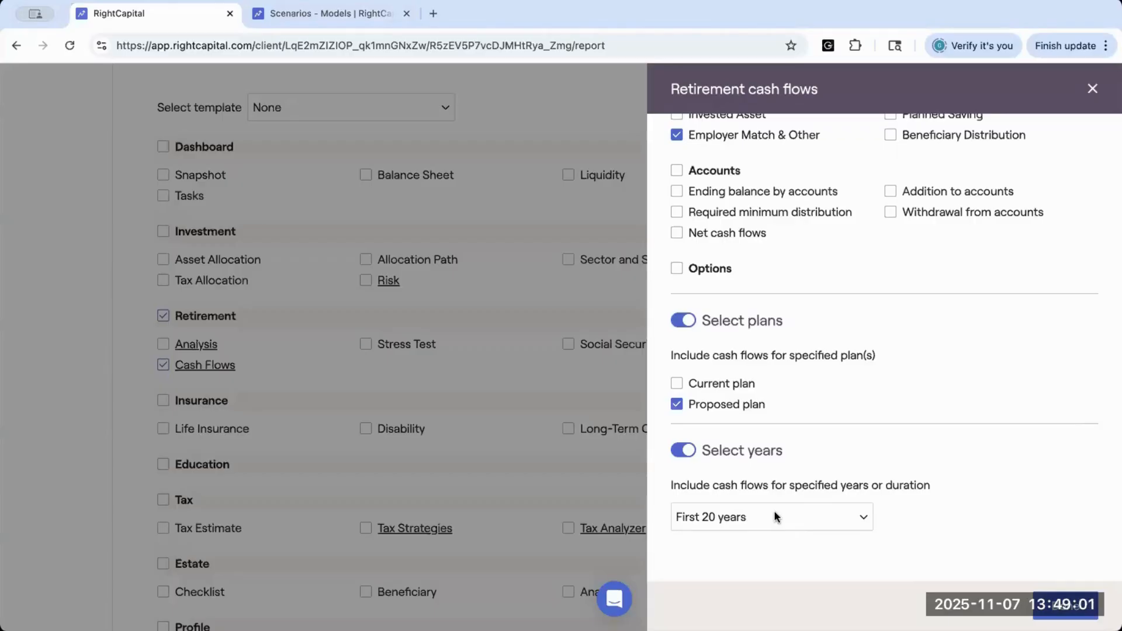
left_click(848, 518)
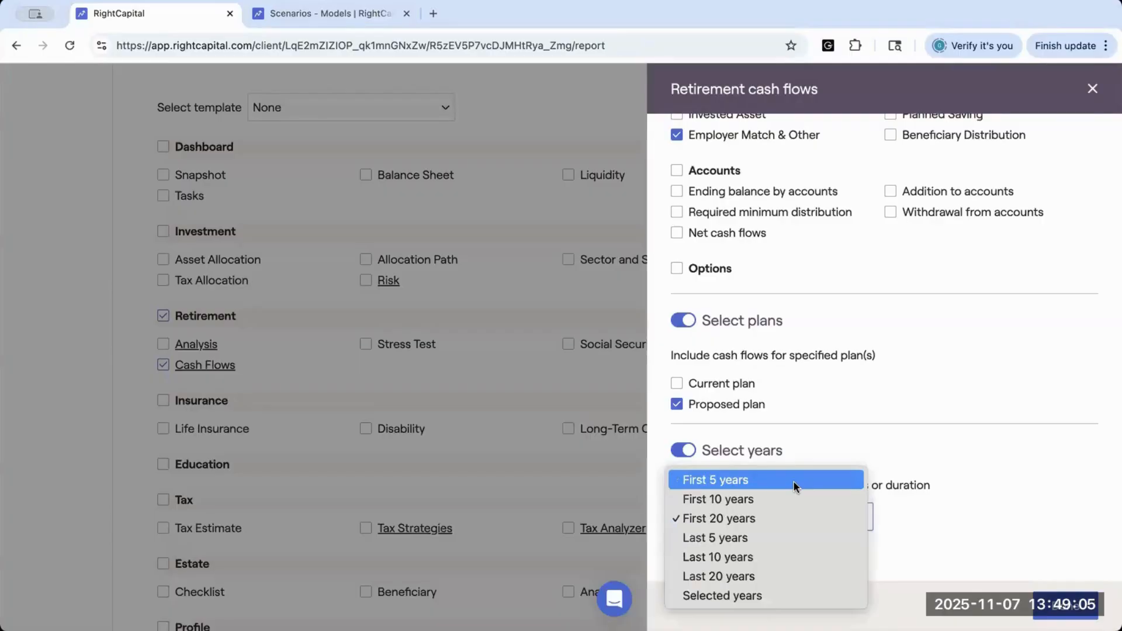
left_click(764, 596)
scroll(765, 503, "down", 2)
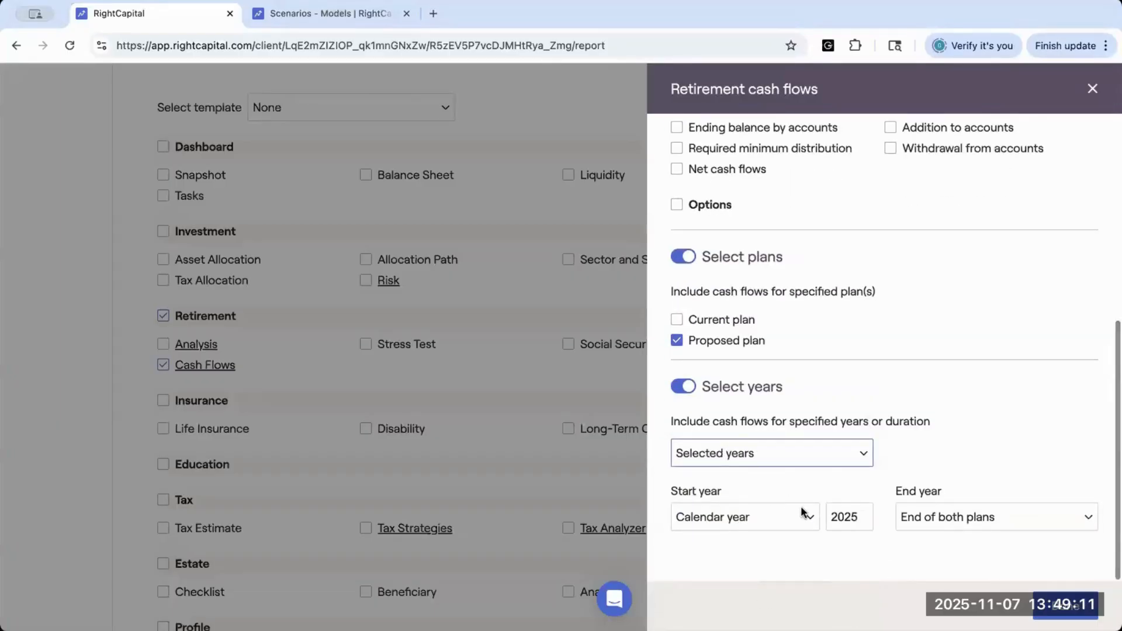
left_click(852, 516)
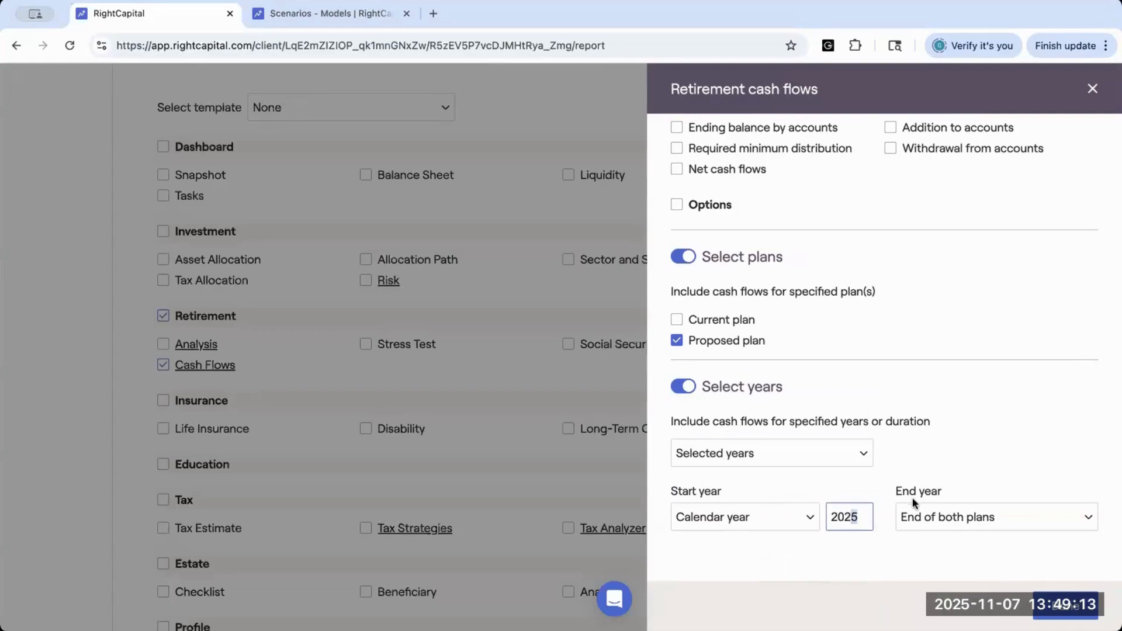
type("7")
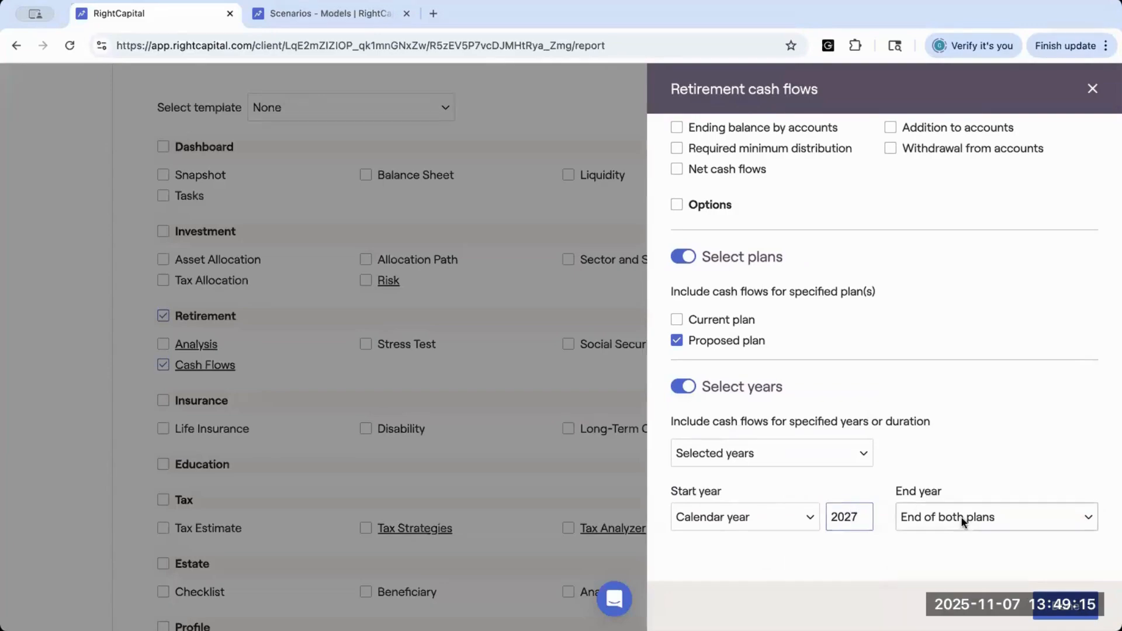
Set the end year to calendar year 2030 and apply the Retirement cash flows options
left_click(952, 517)
left_click(947, 380)
left_click(1079, 520)
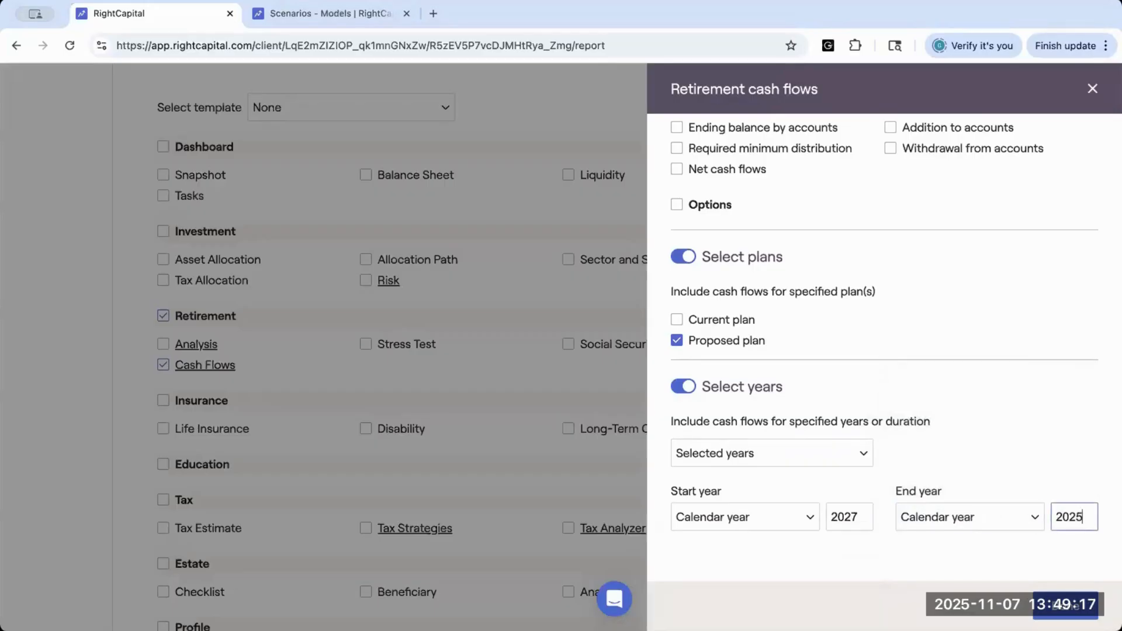
key("BackSpace")
key("BackSpace")
type("30")
key("Return")
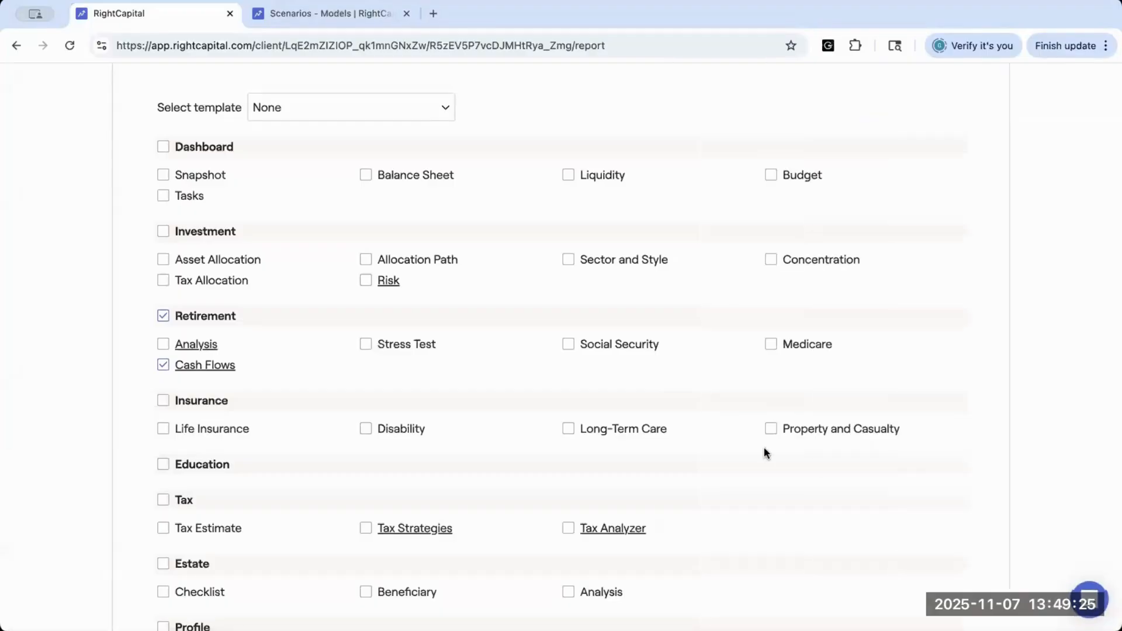
Download the selected report pages and close the Scenarios models browser tab
scroll(763, 447, "down", 6)
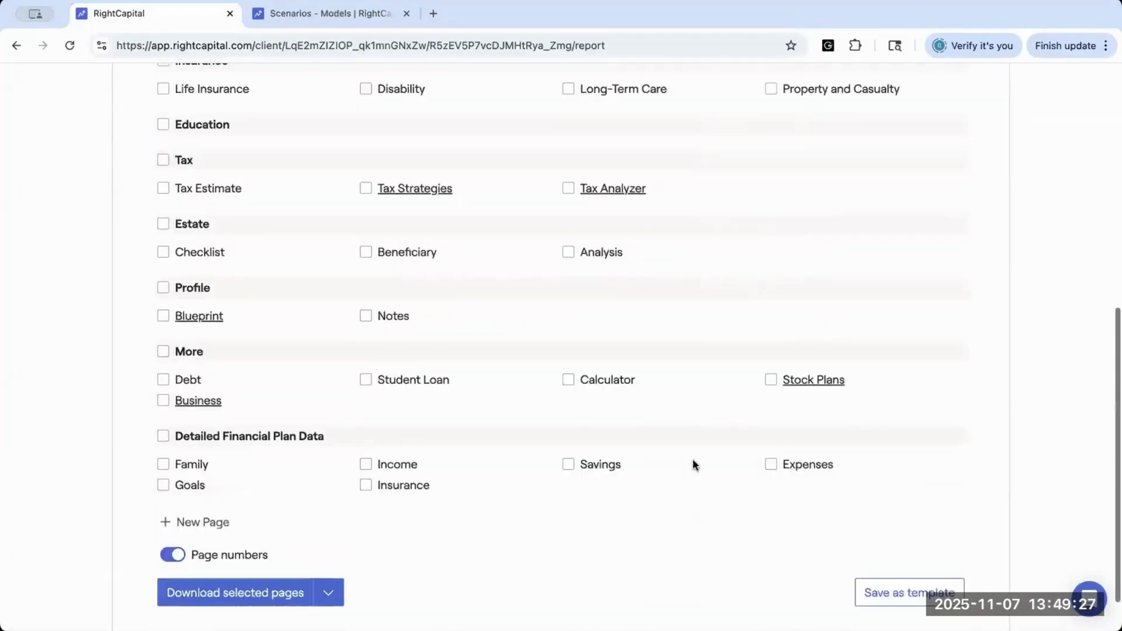
left_click(280, 549)
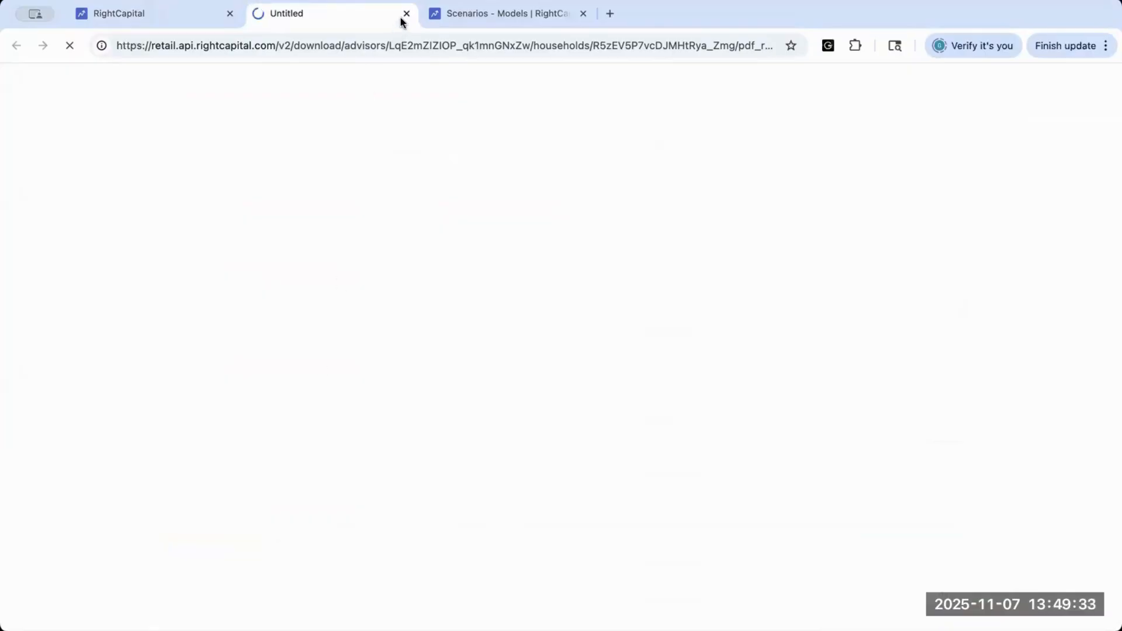
left_click(183, 17)
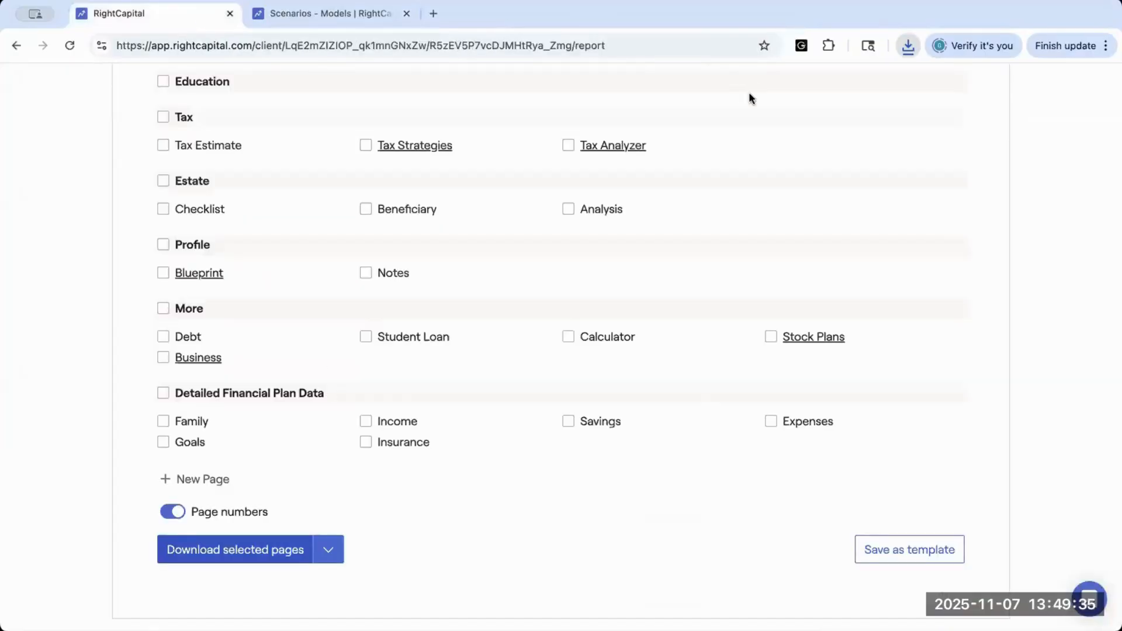
left_click(407, 14)
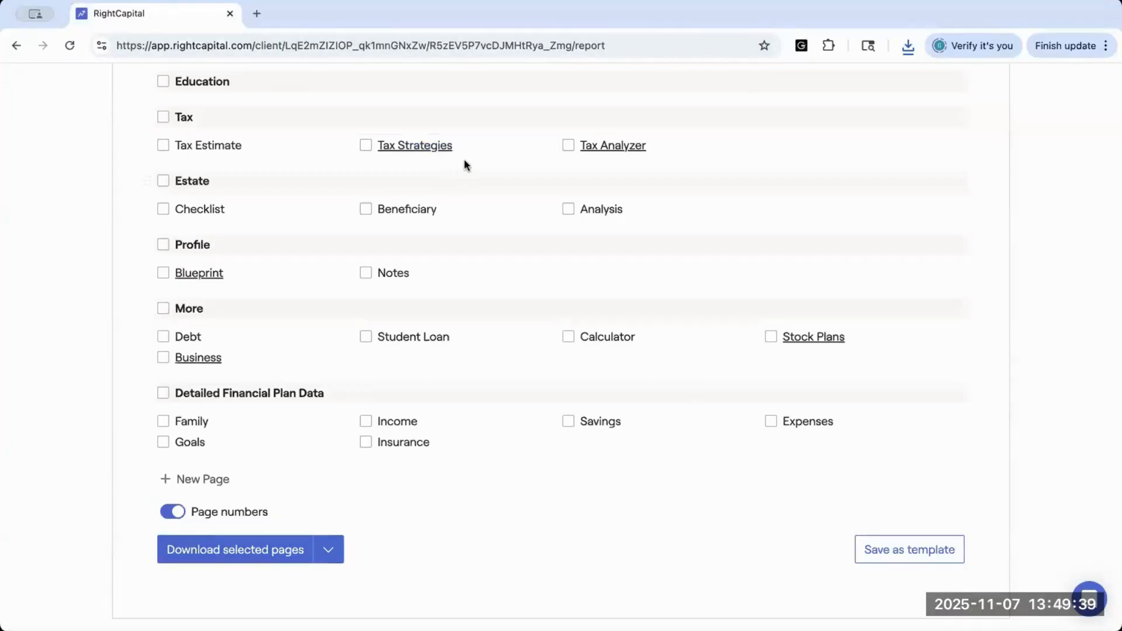
Open the downloaded report PDF and examine its Tax Payment and Employer Match & Other cash flow pages
scroll(464, 159, "up", 3)
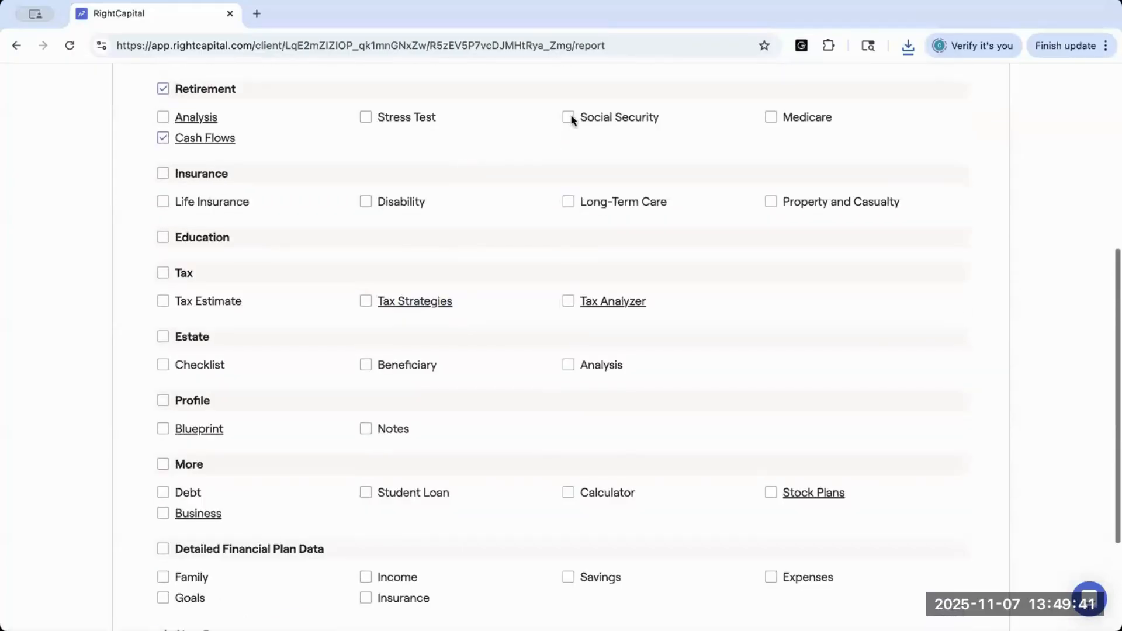
scroll(572, 116, "up", 3)
left_click(903, 48)
left_click(813, 113)
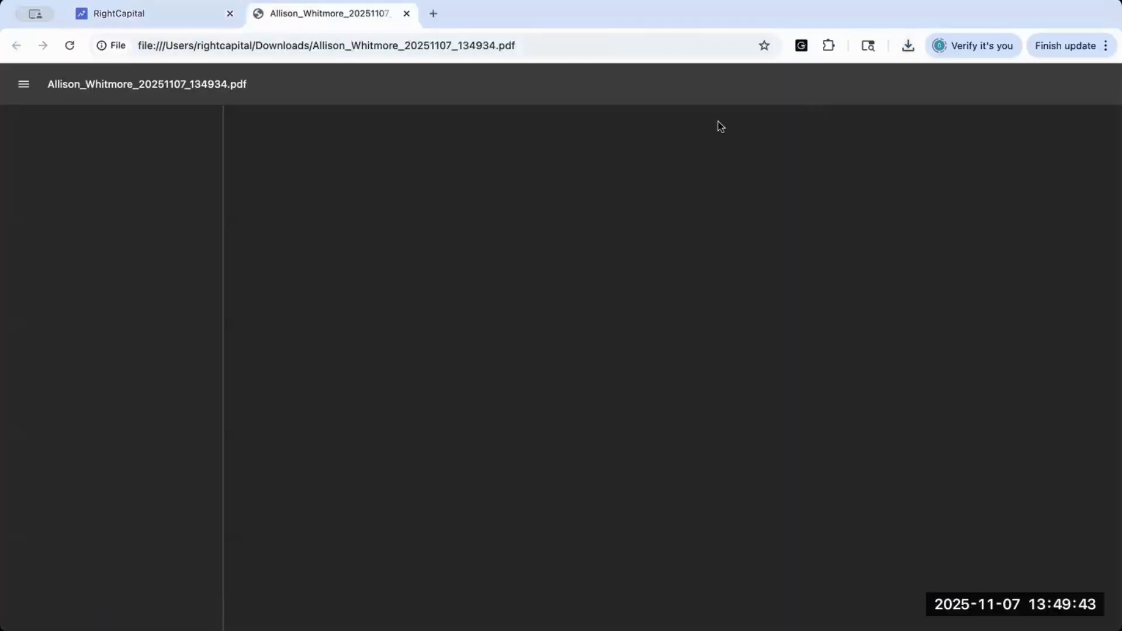
left_click(96, 455)
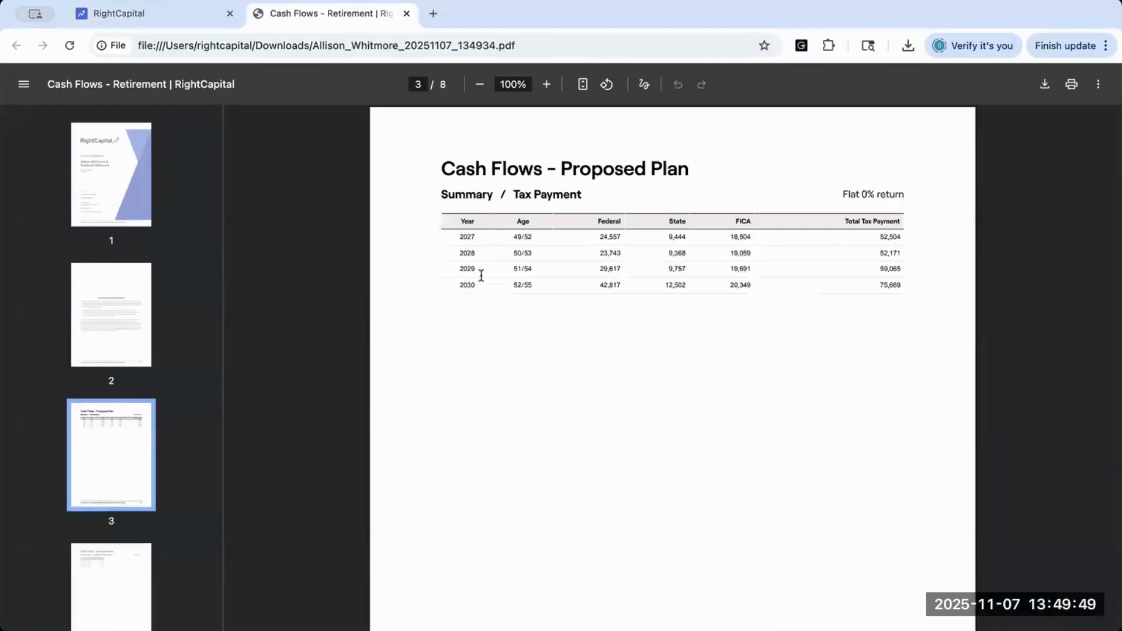
scroll(88, 496, "down", 3)
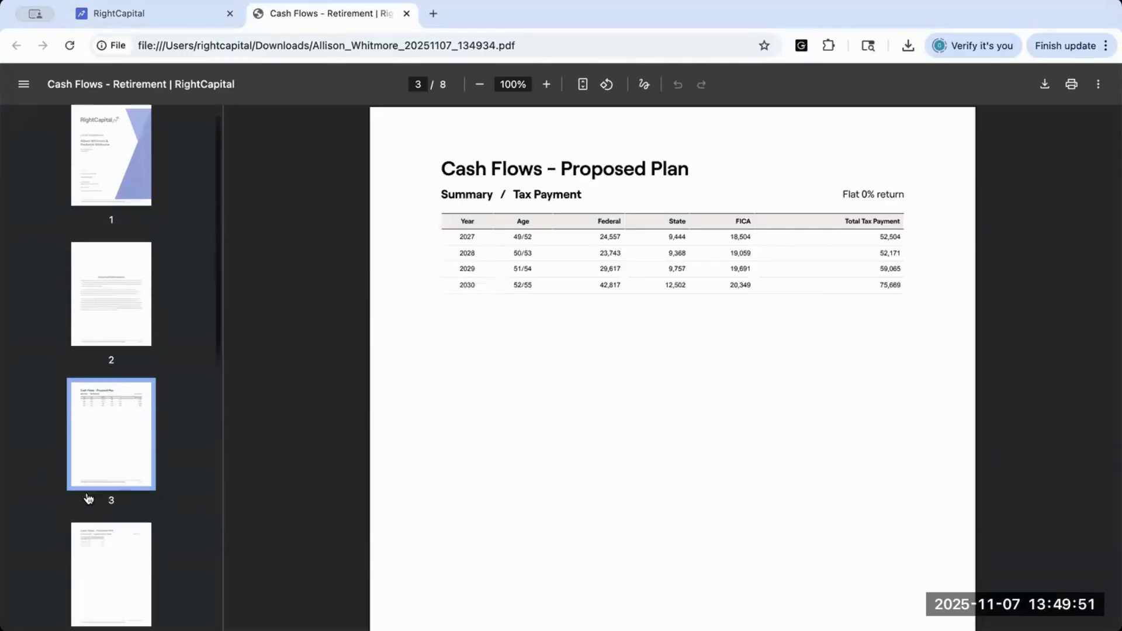
left_click(105, 470)
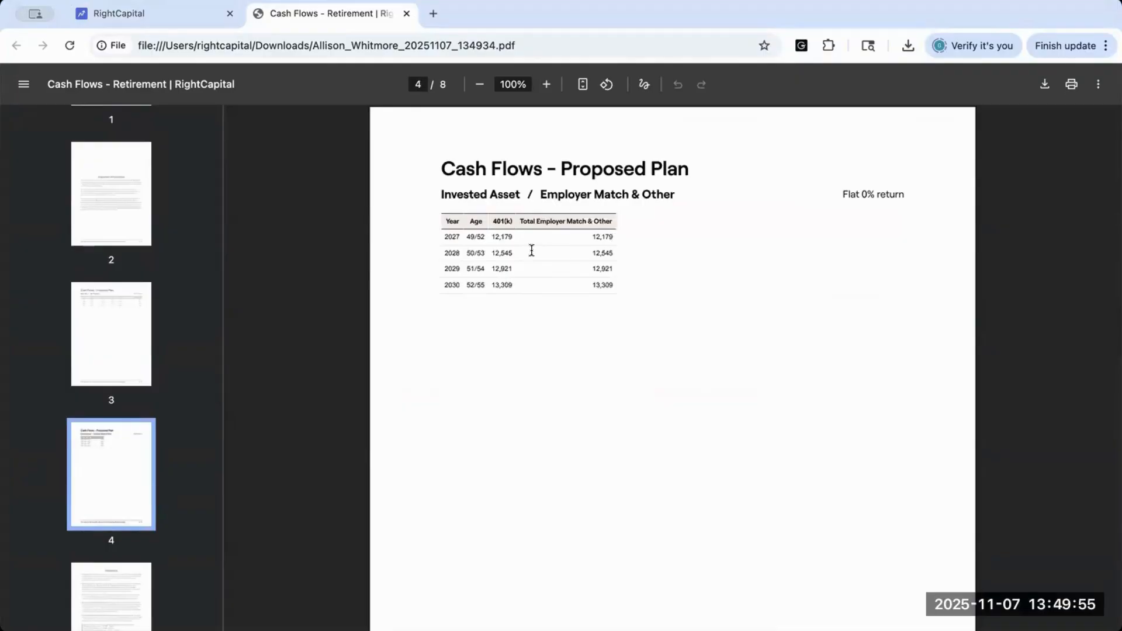
scroll(109, 526, "down", 2)
scroll(111, 555, "down", 5)
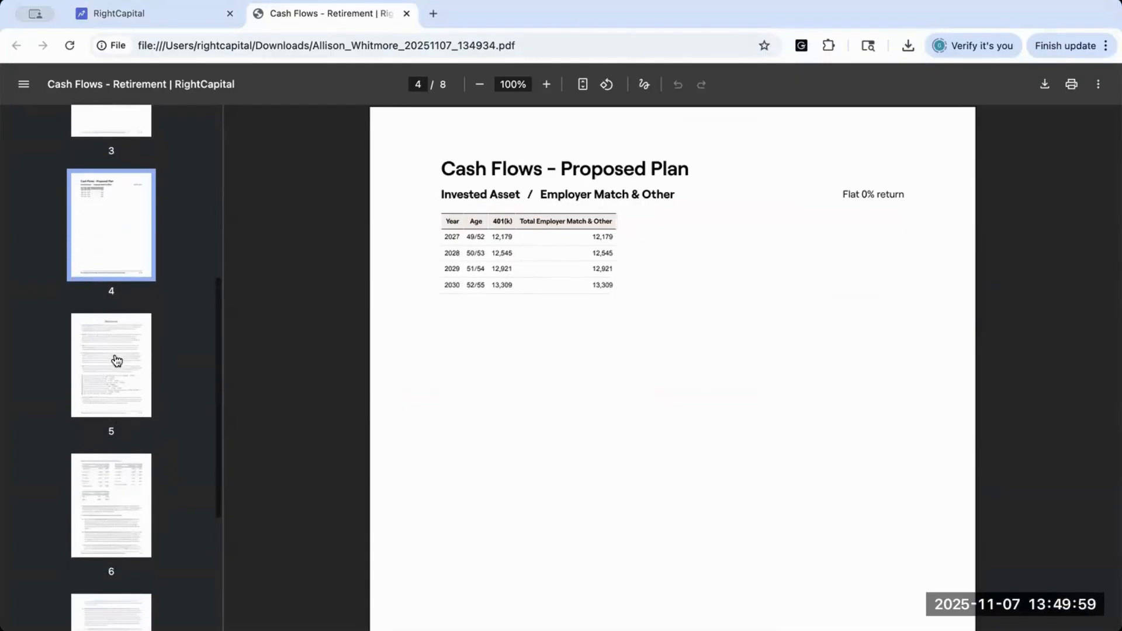
left_click(113, 358)
scroll(111, 351, "up", 6)
left_click(104, 319)
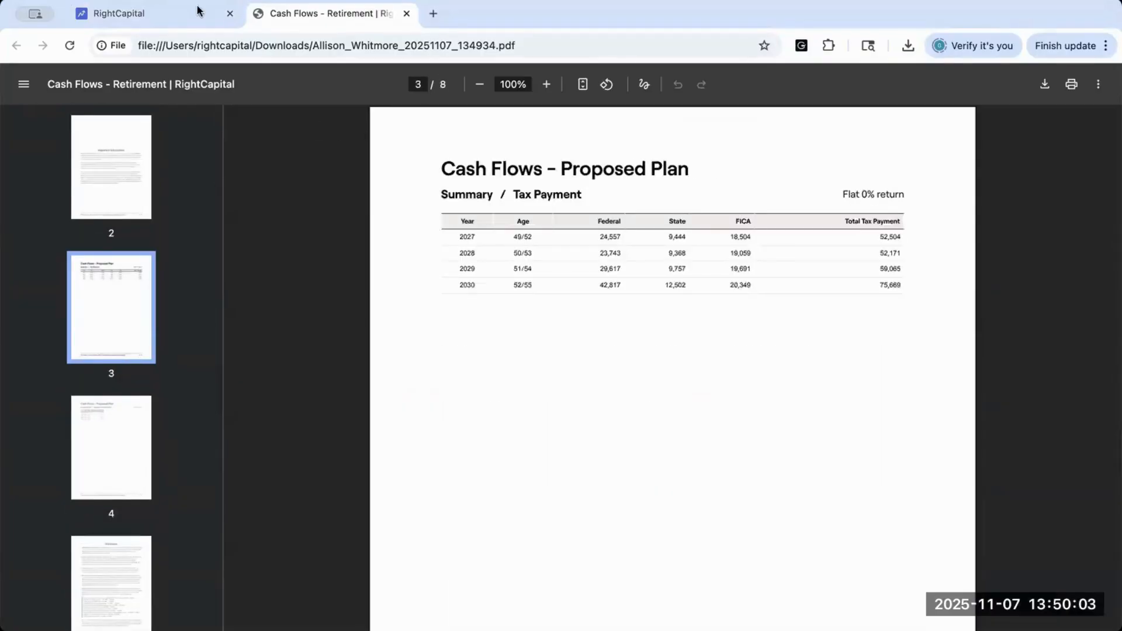
Return to the client's report builder and review the selected Retirement pages
left_click(171, 21)
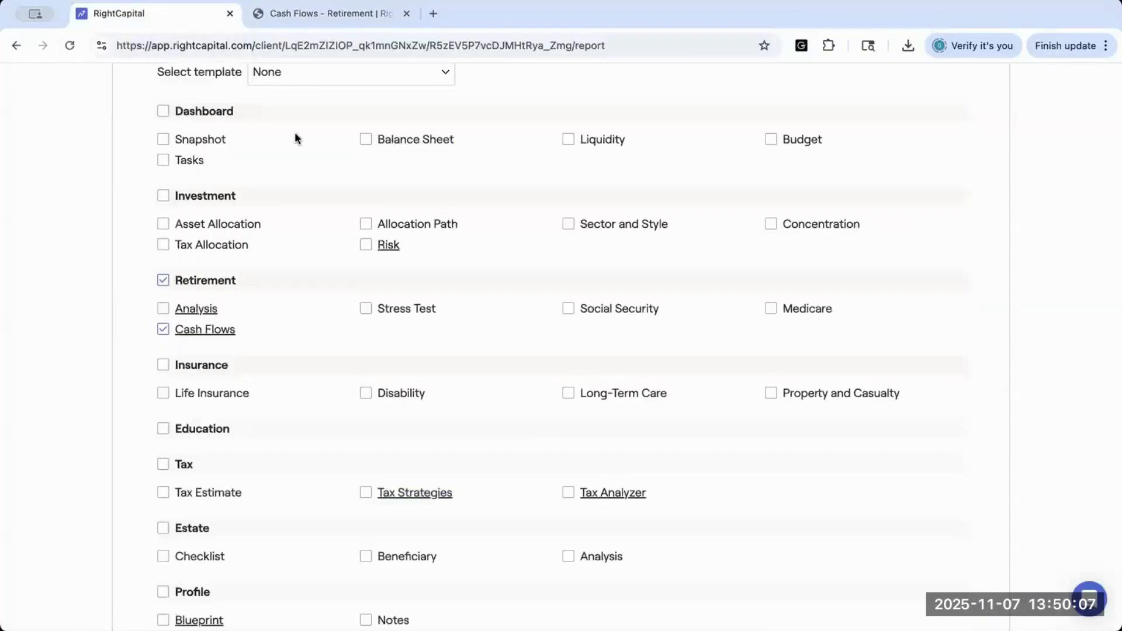
scroll(320, 149, "up", 3)
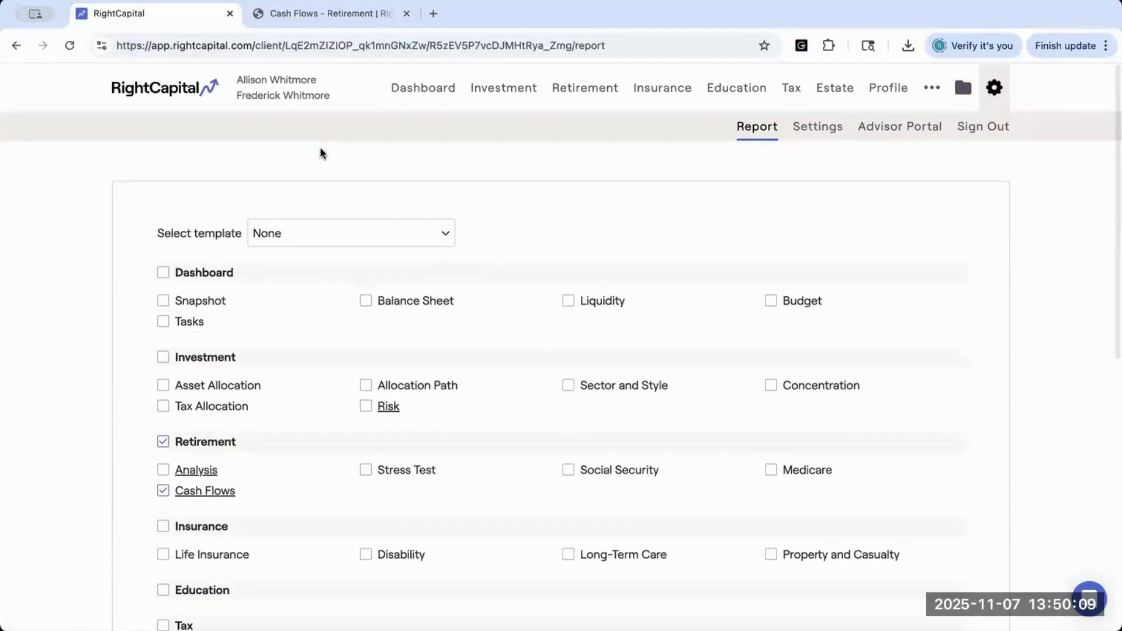
scroll(320, 153, "down", 1)
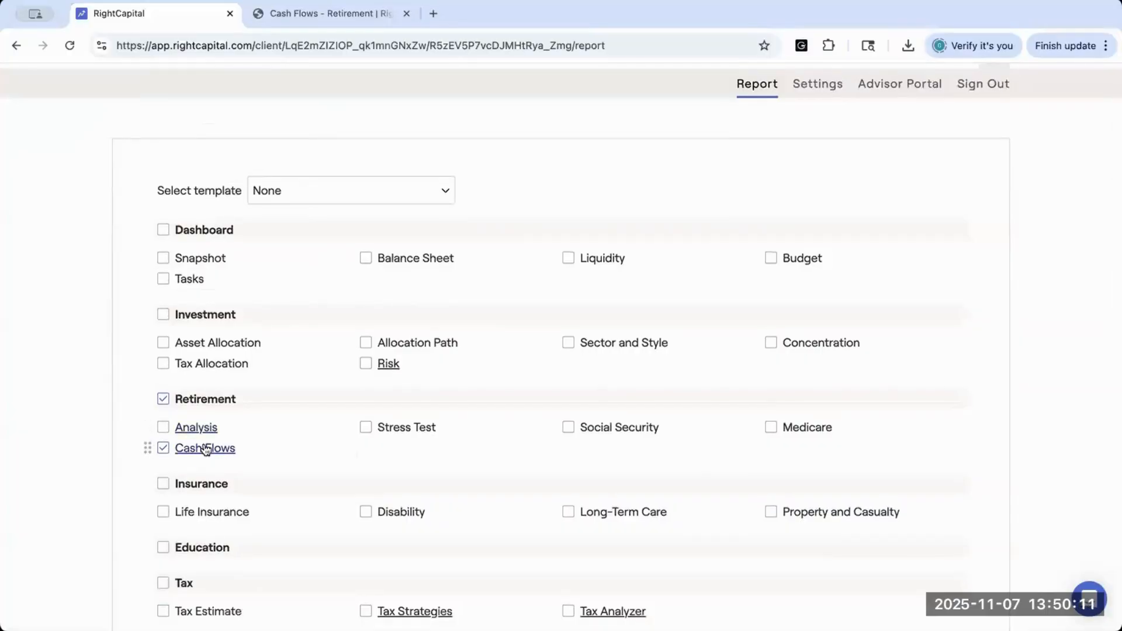
scroll(206, 449, "up", 1)
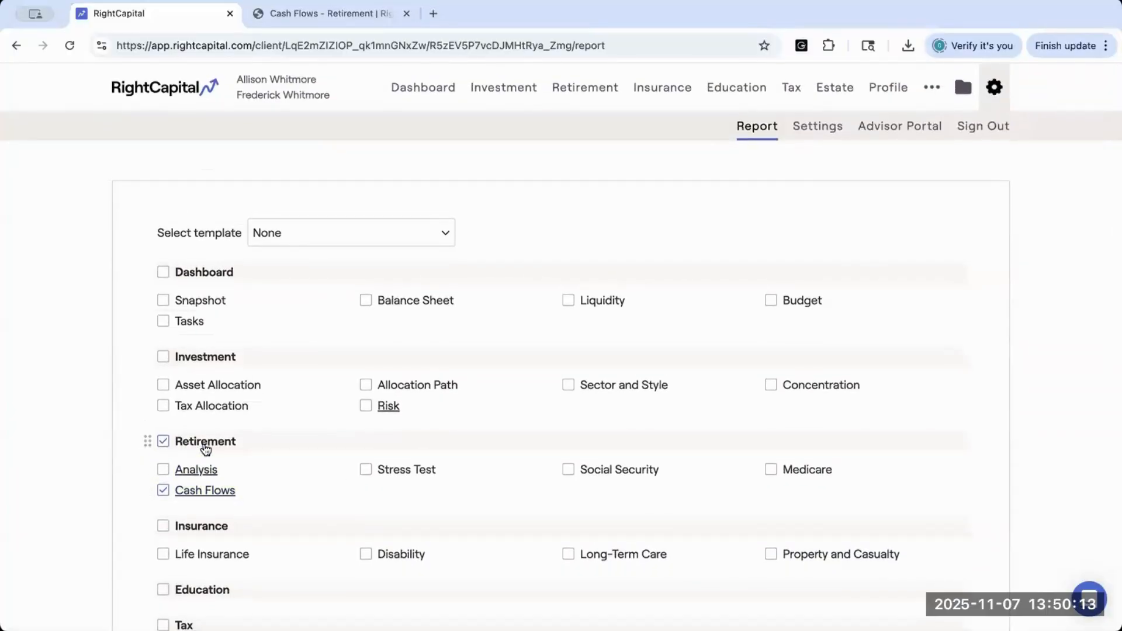